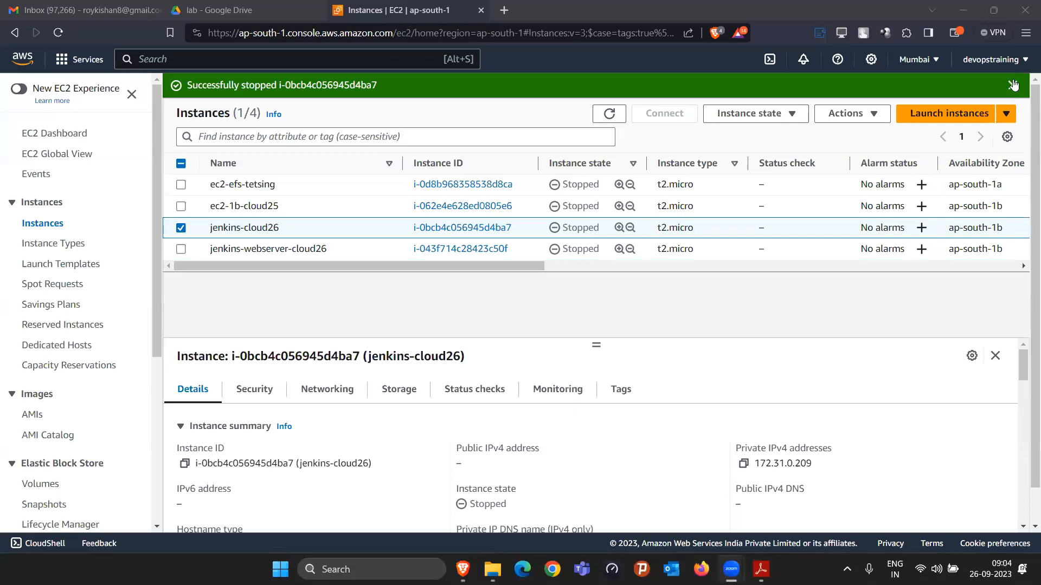
Step: Deselect the jenkins-cloud26 instance and collapse the instance details pane
drag(595, 345, 481, 250)
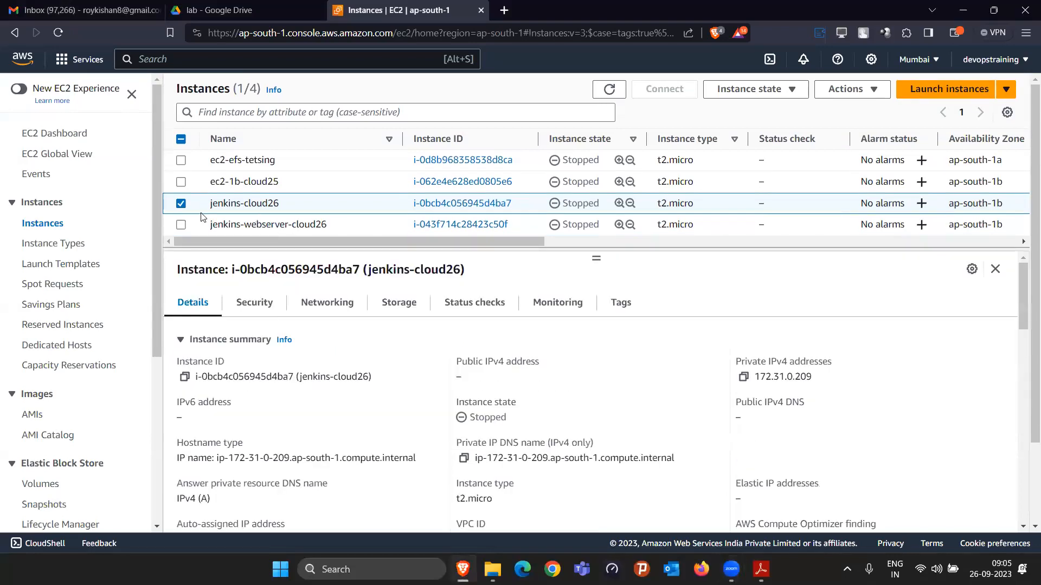
click(183, 205)
click(619, 93)
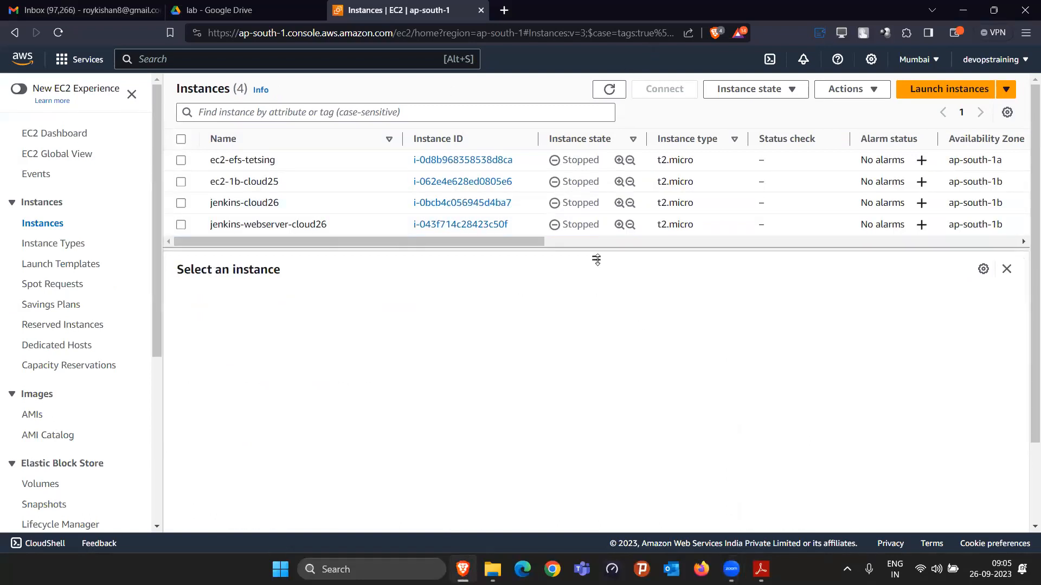
drag(596, 261, 595, 268)
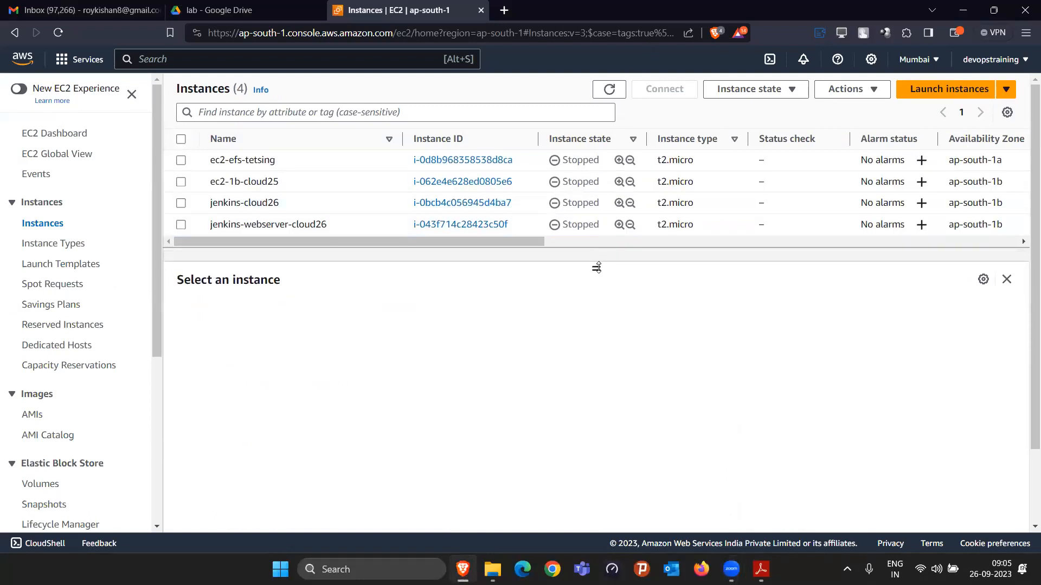
click(1005, 280)
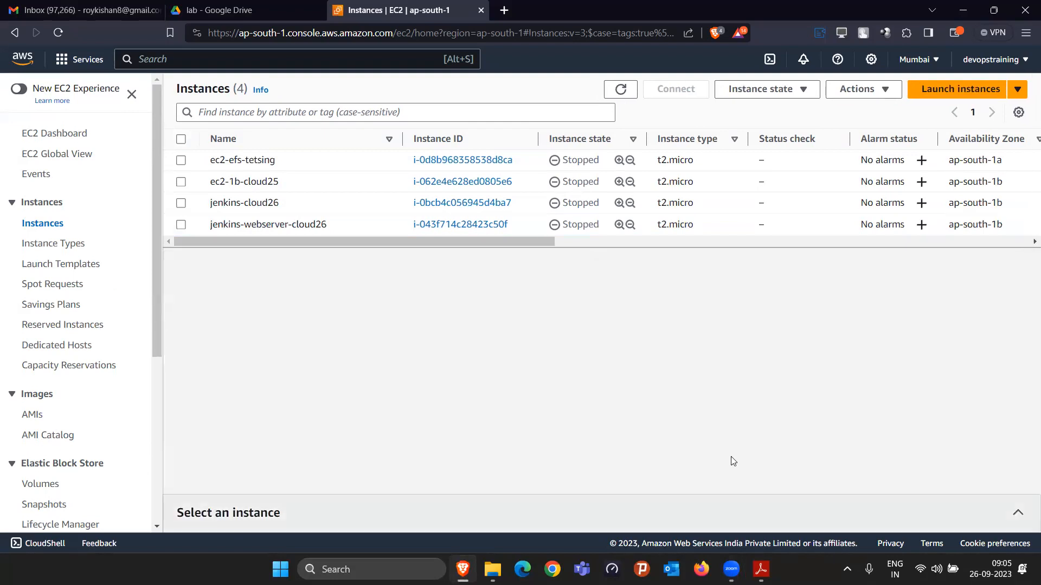
Step: Switch to Adobe Reader, read the "To create custom image for webserver" instructions in the lab document, and return to the EC2 console
click(761, 569)
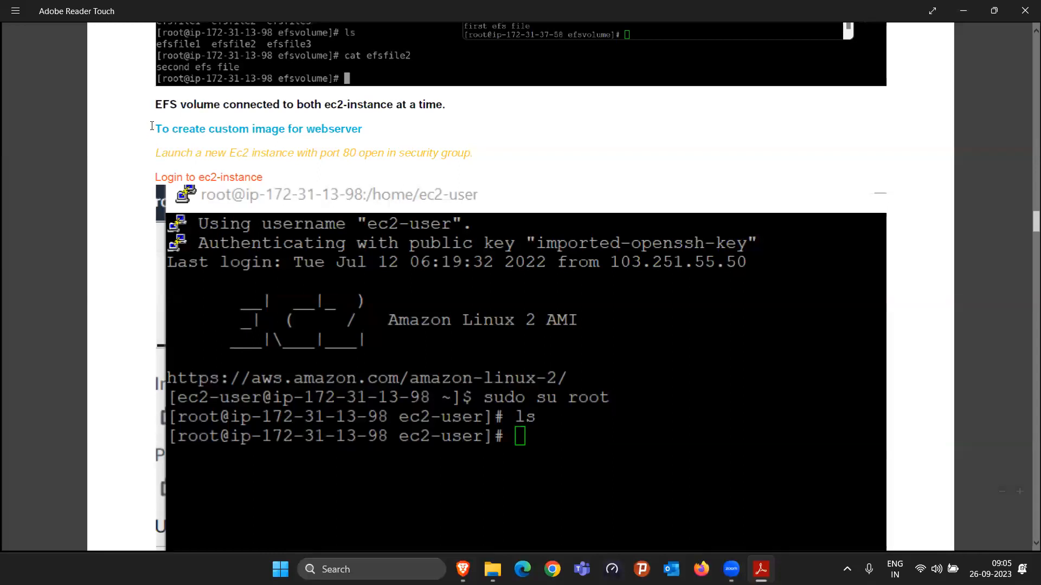
drag(151, 126, 355, 134)
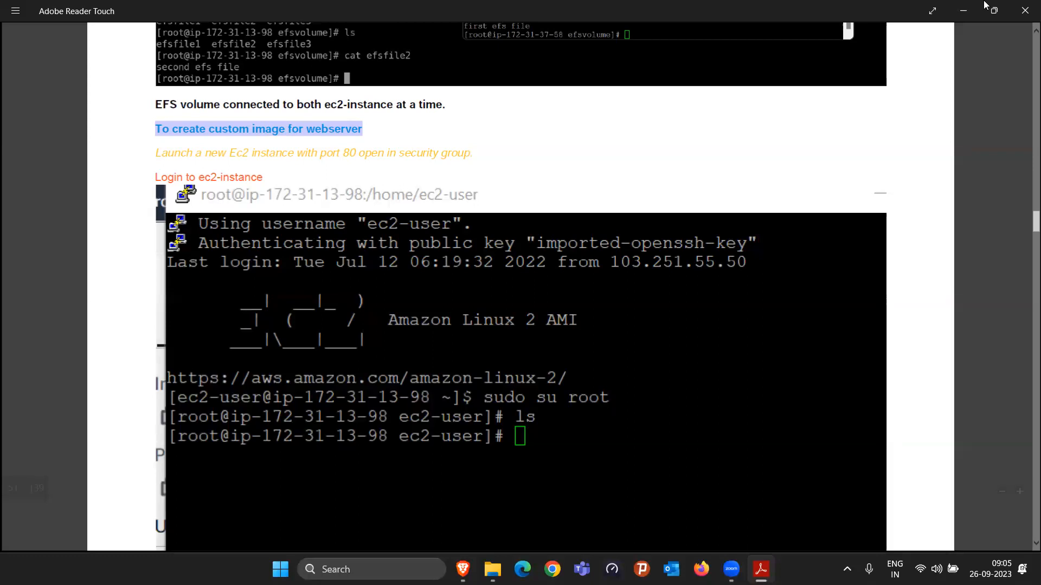
mouse_move(984, 3)
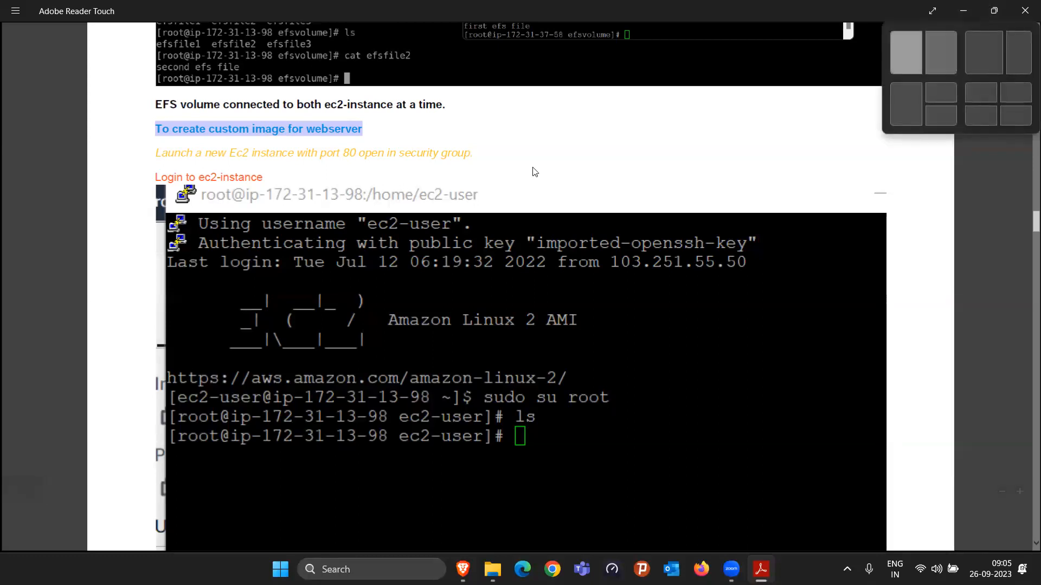
click(646, 170)
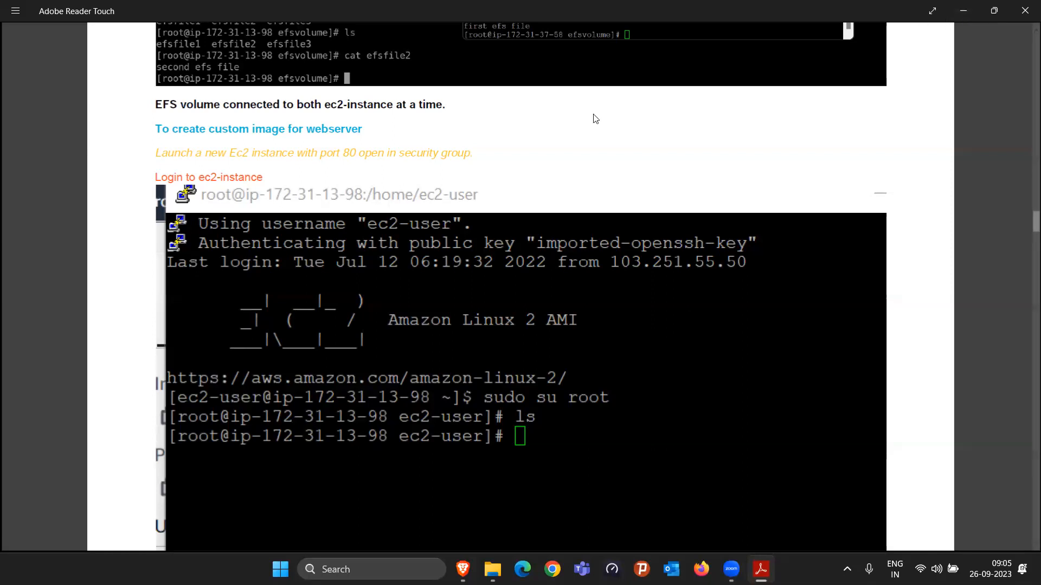
drag(217, 130, 285, 130)
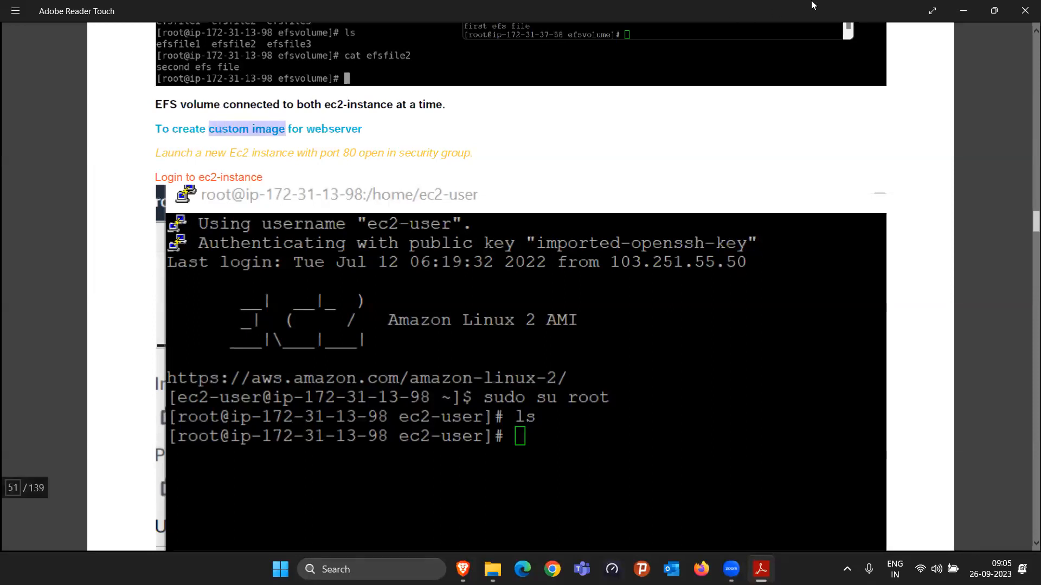
click(952, 18)
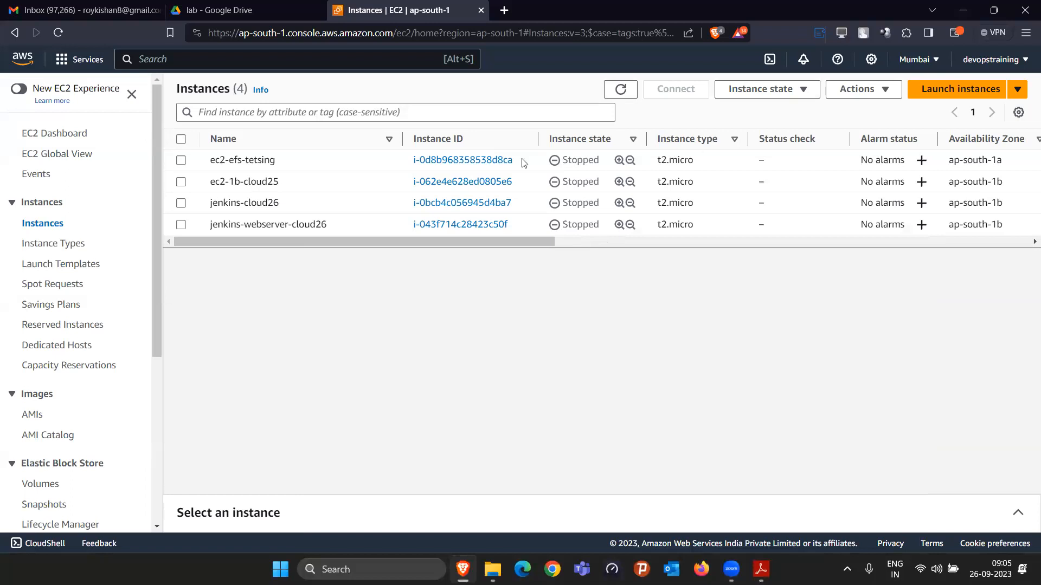
Step: Start launching a new EC2 instance and name it webserver-cloud27
click(972, 87)
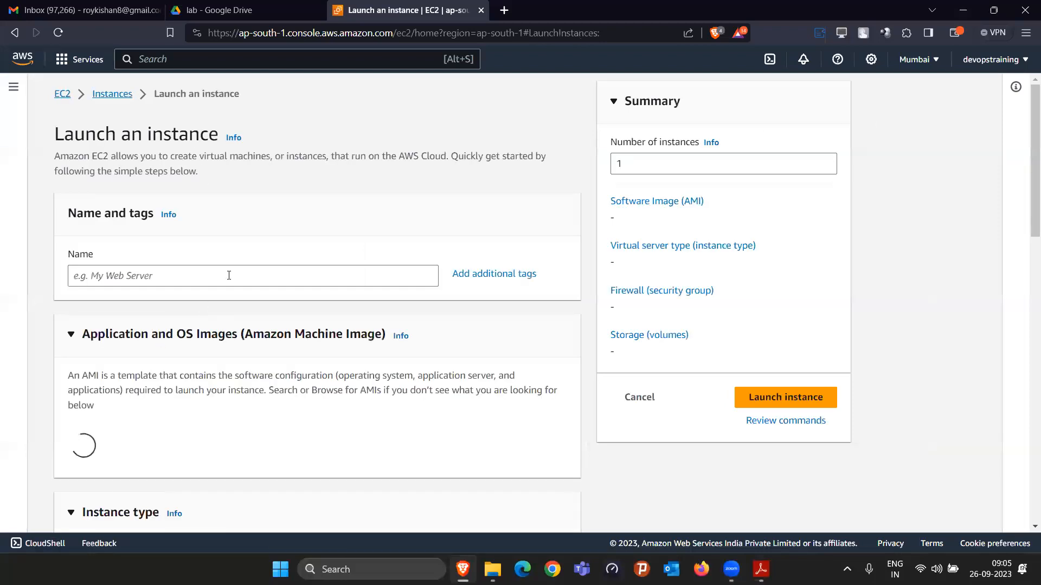
click(229, 276)
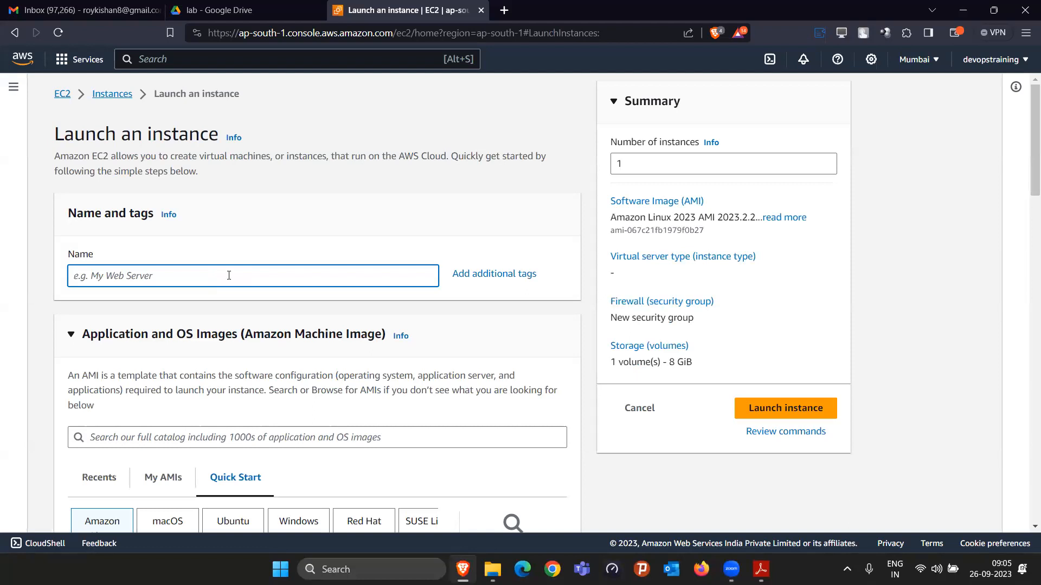
text(webserver)
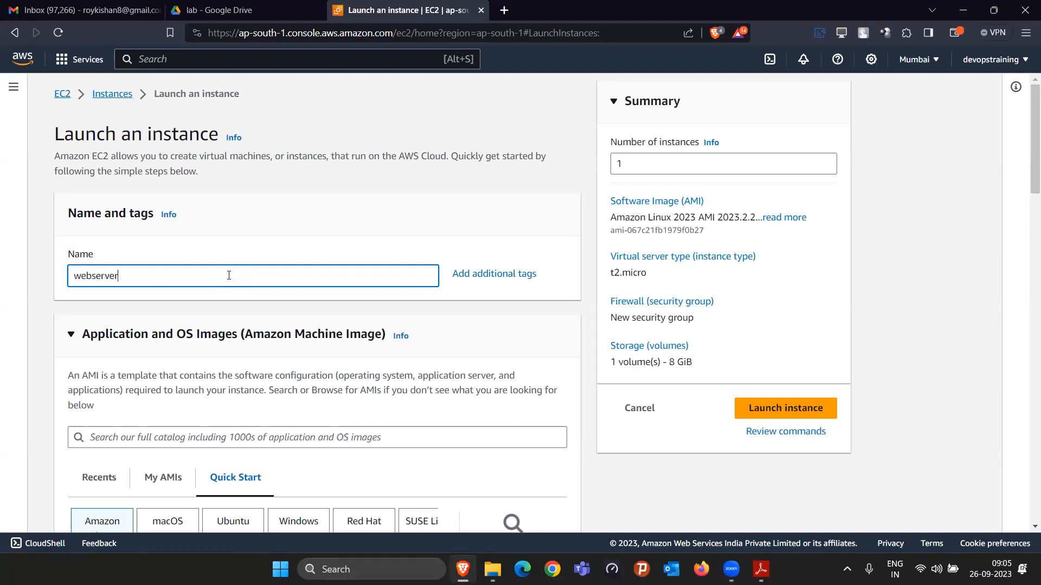
text(-cloud27)
Step: Choose Amazon Linux 2 AMI (HVM) - Kernel 5.10, SSD Volume Type as the instance's machine image
scroll(229, 275, down, 5)
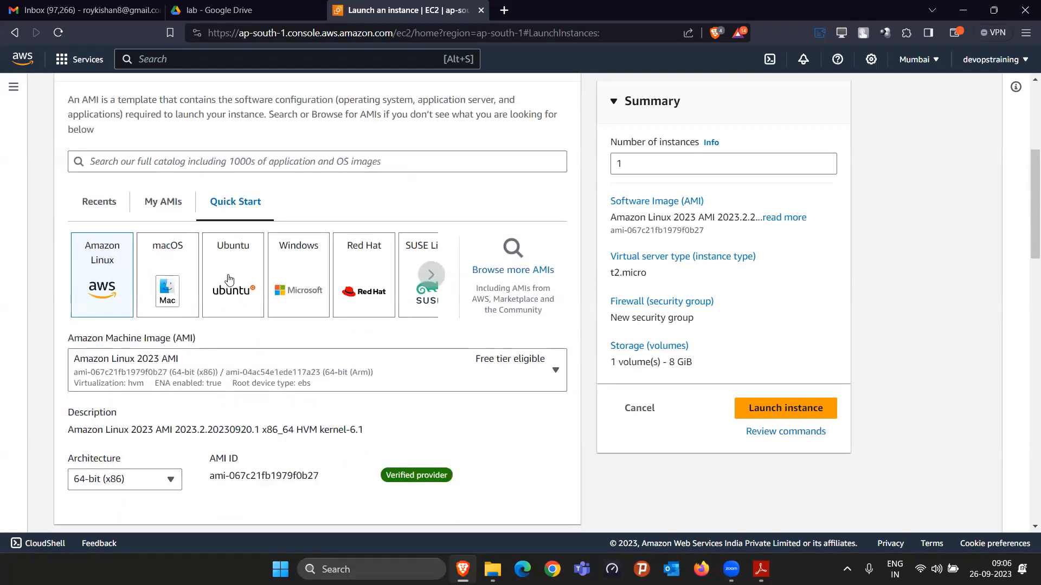
click(302, 370)
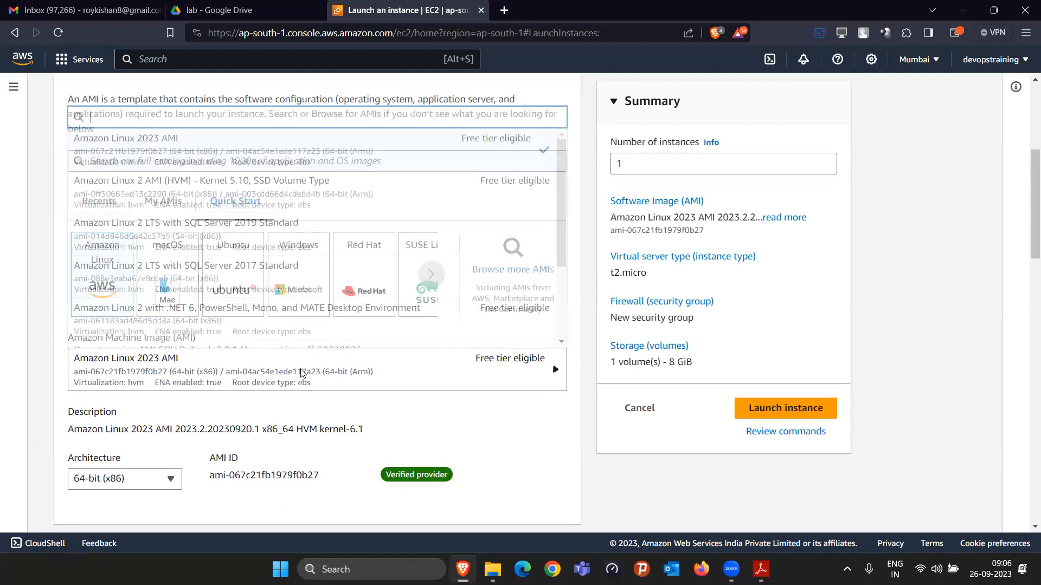
click(279, 197)
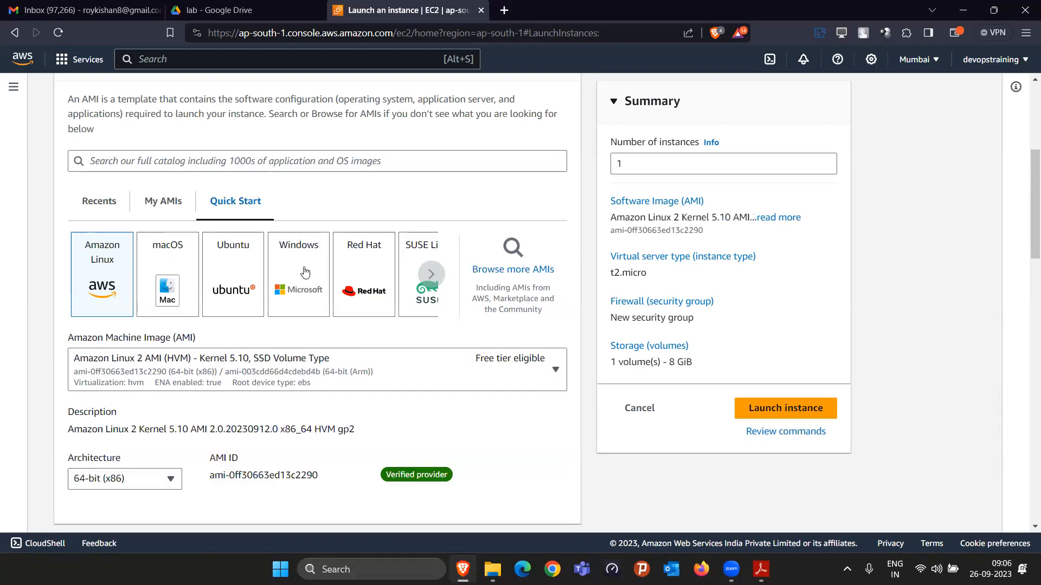
Step: Select cloud27keymumbai as the login key pair for the new instance
scroll(546, 440, down, 3)
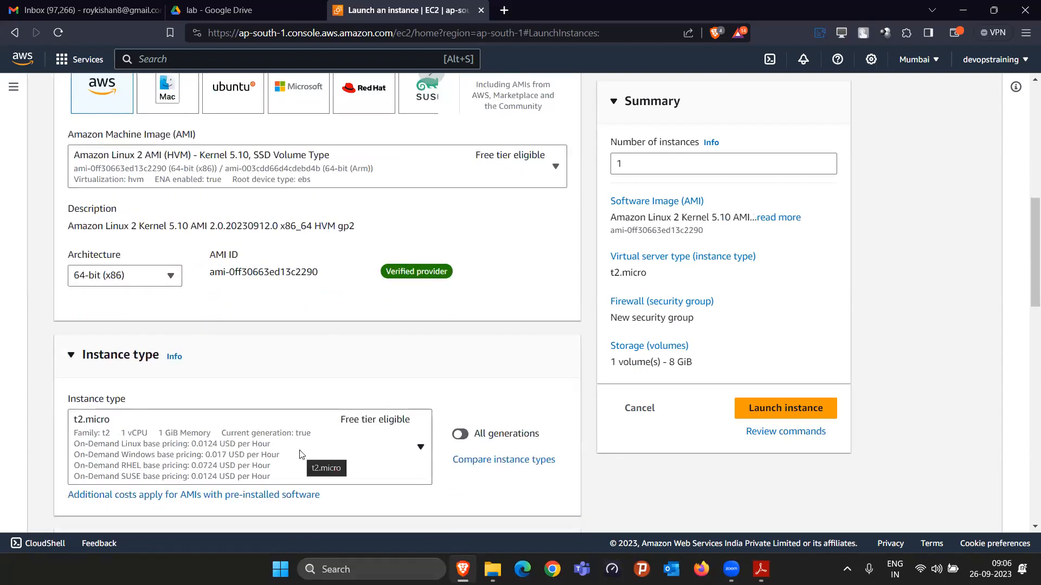
scroll(465, 412, down, 5)
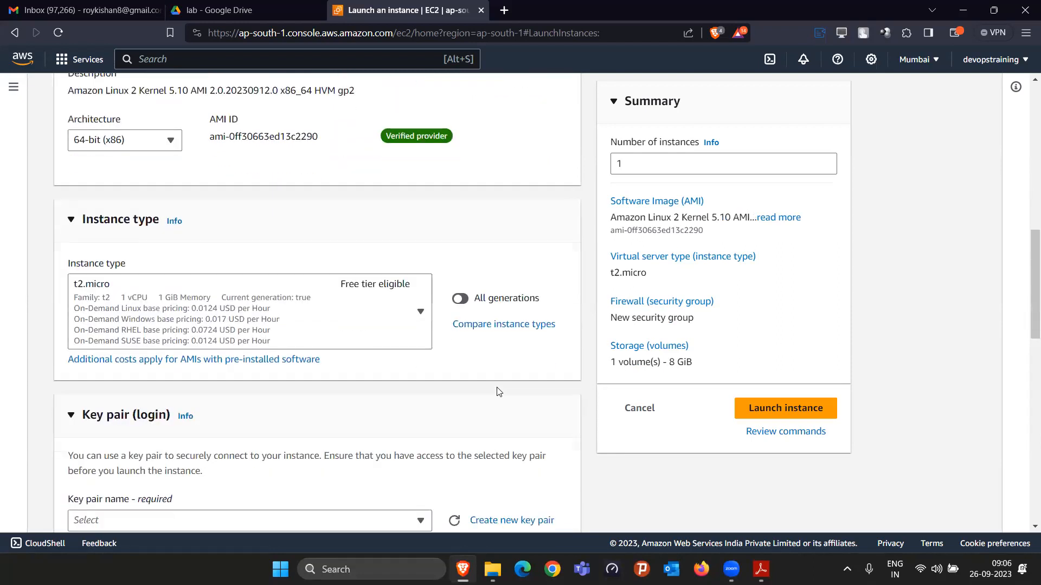
click(362, 315)
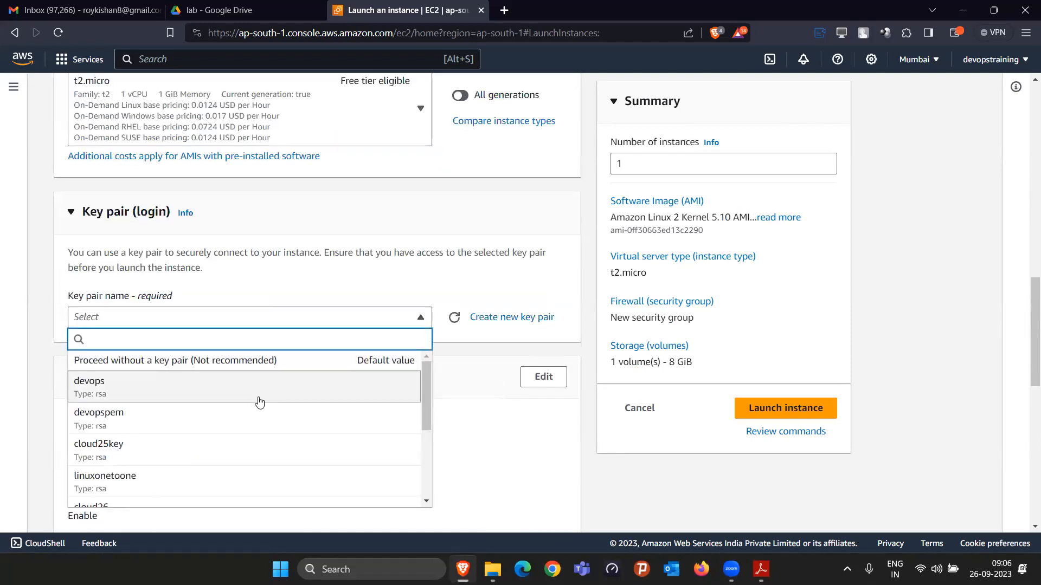
scroll(255, 400, down, 3)
click(172, 458)
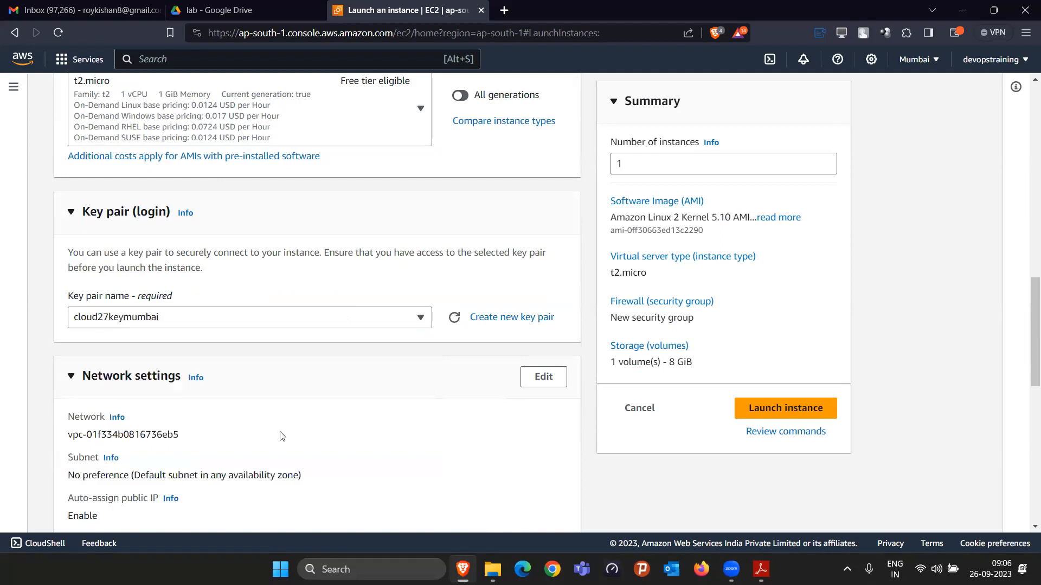
Step: Allow HTTP traffic from the internet in the new security group and launch the instance
scroll(244, 371, down, 5)
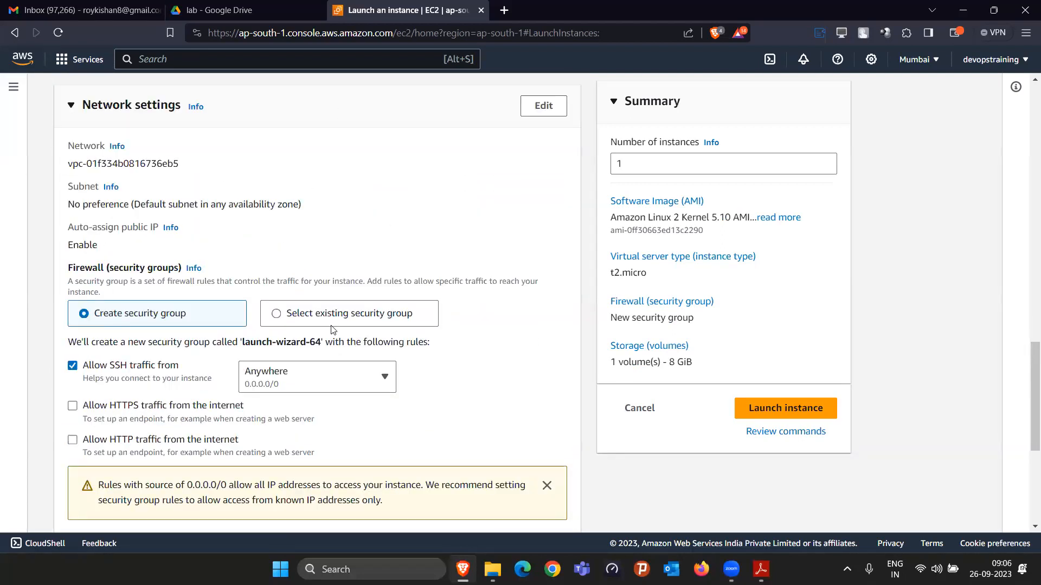
click(72, 440)
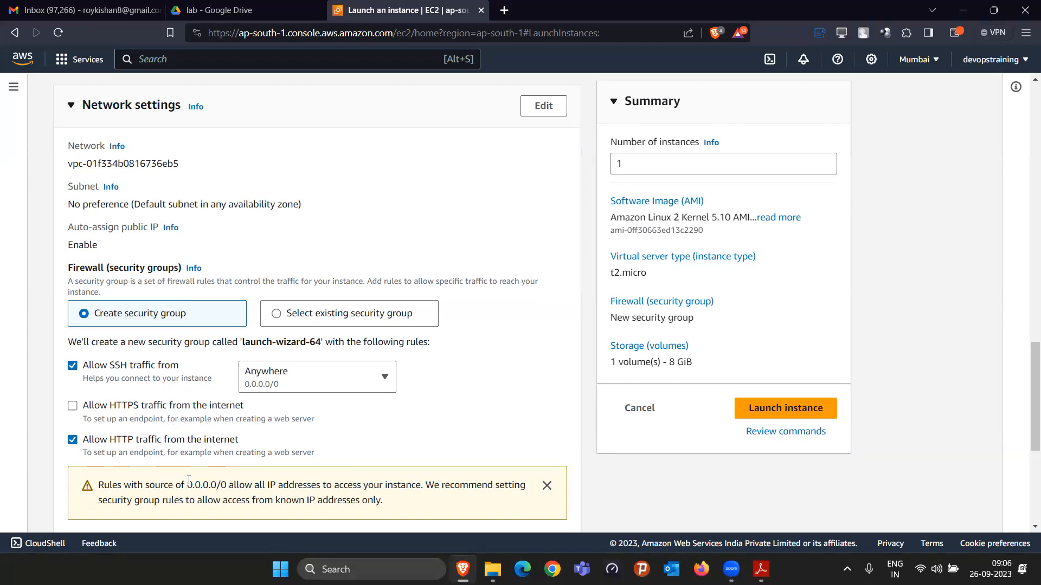
scroll(515, 418, down, 5)
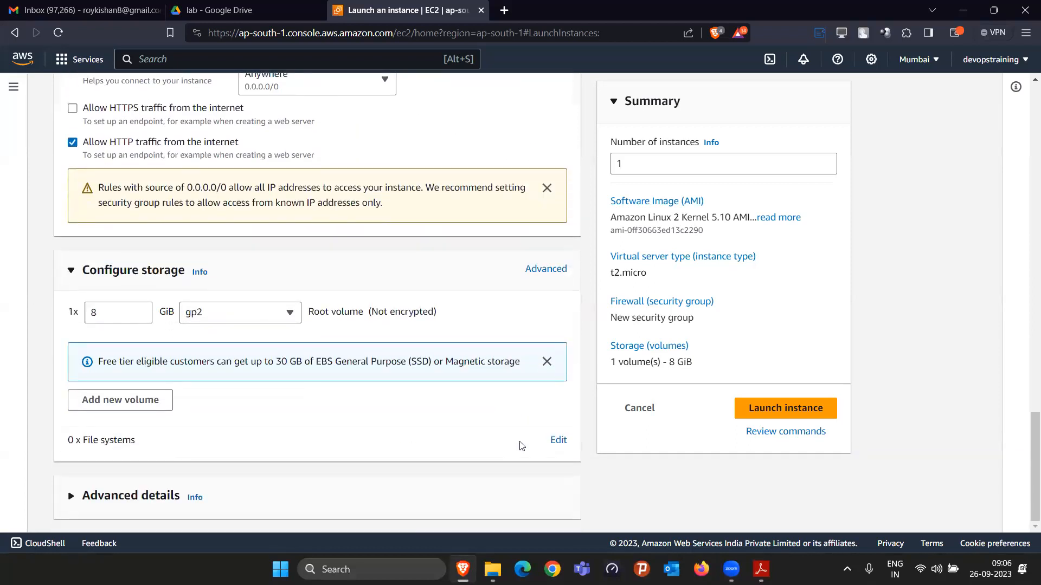
click(784, 410)
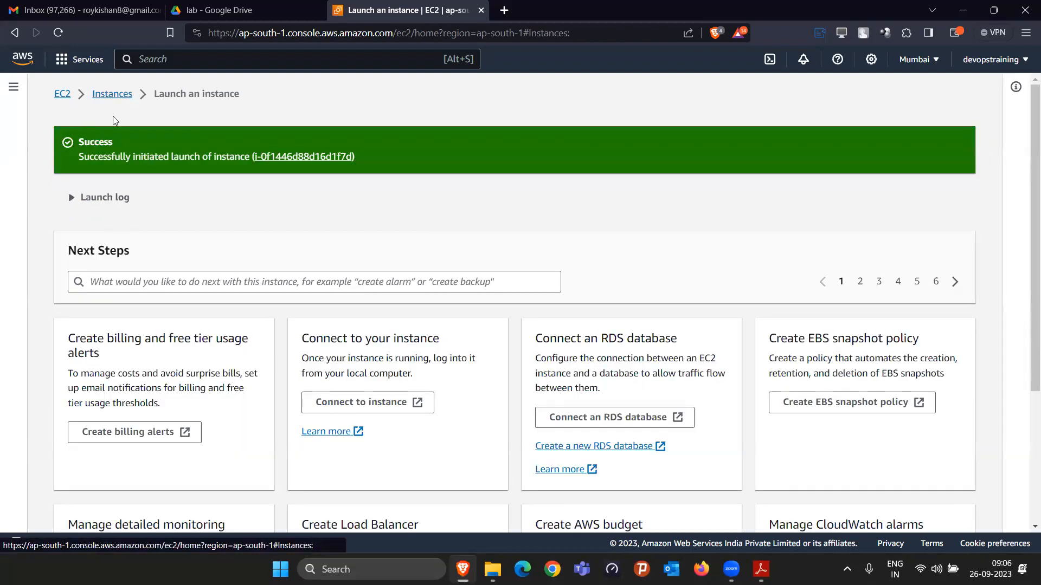
Step: Examine the security group's inbound port rules for webserver-cloud27 in the instance list's security details
click(109, 97)
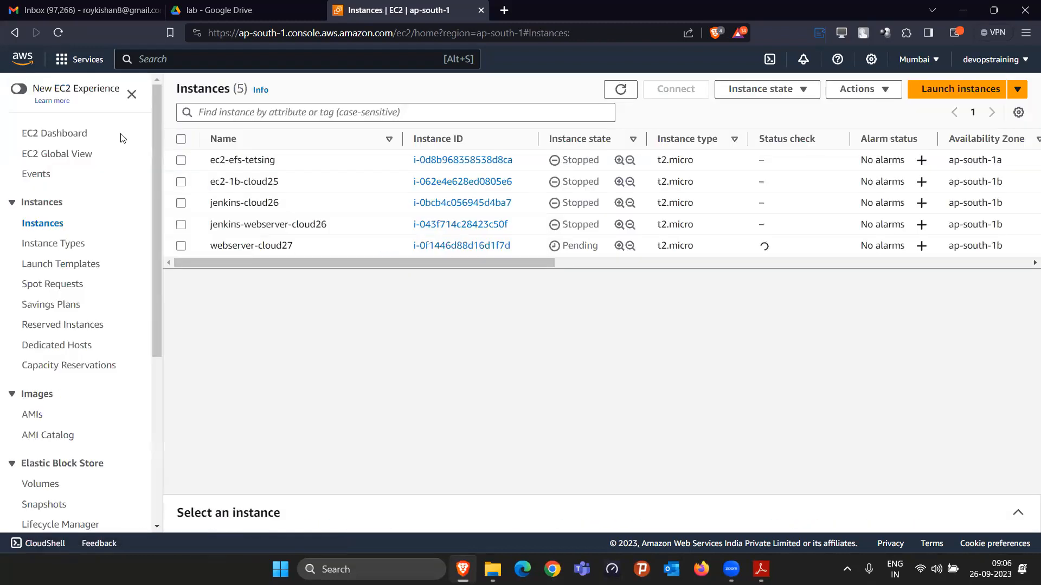
click(182, 246)
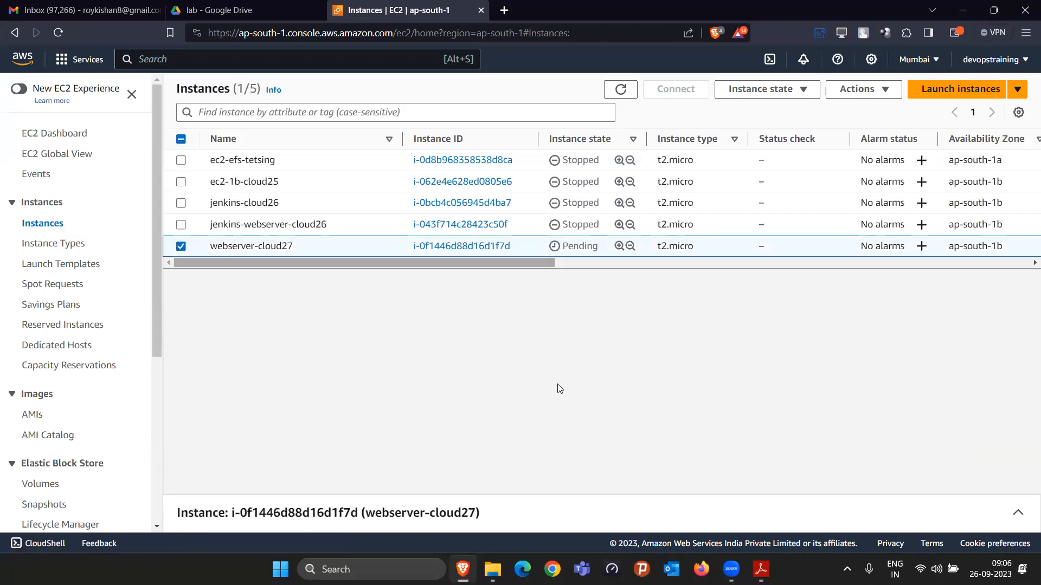
click(573, 491)
click(254, 314)
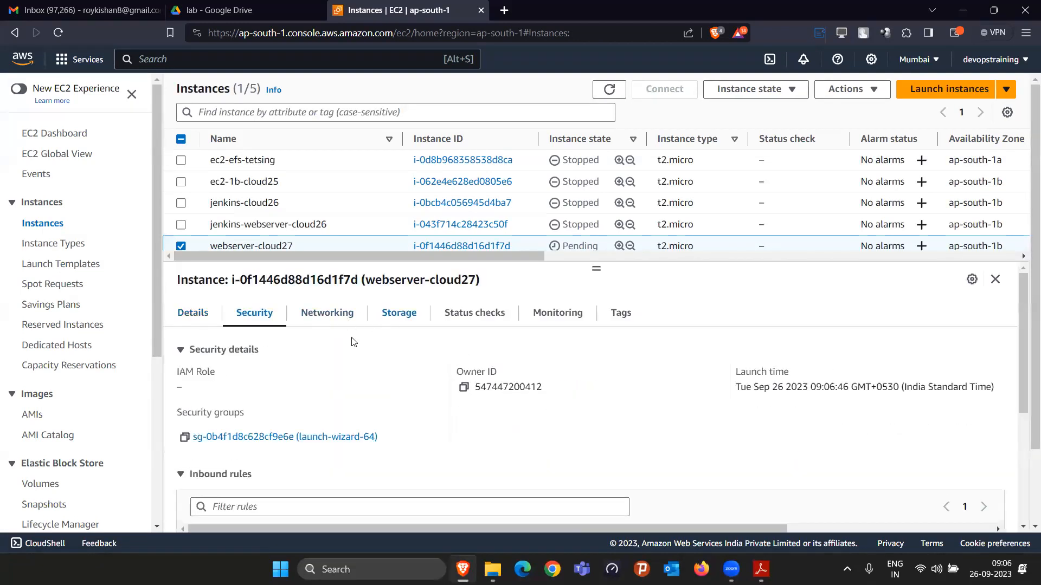
scroll(414, 474, down, 4)
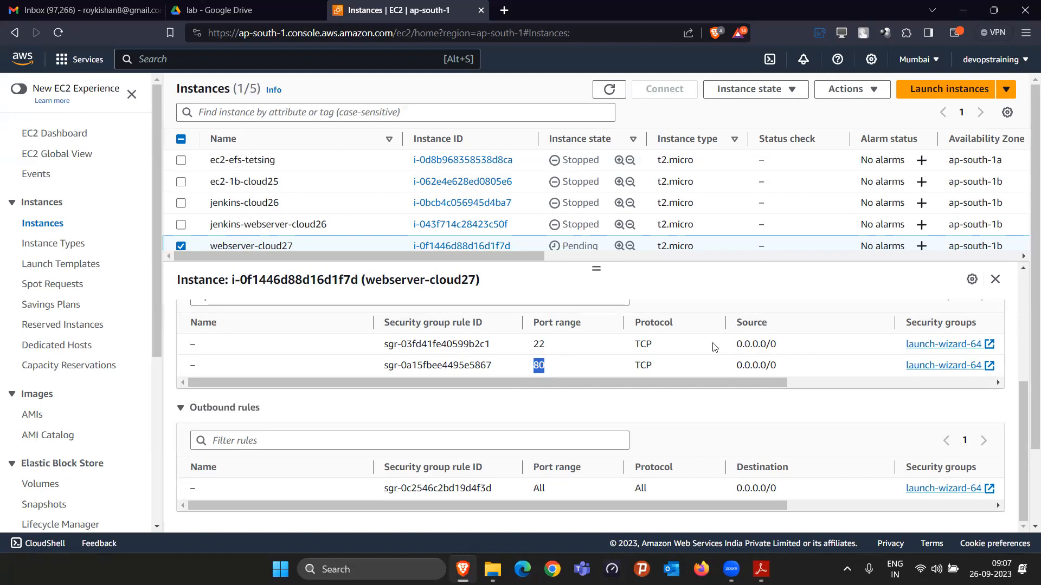
drag(545, 344, 529, 347)
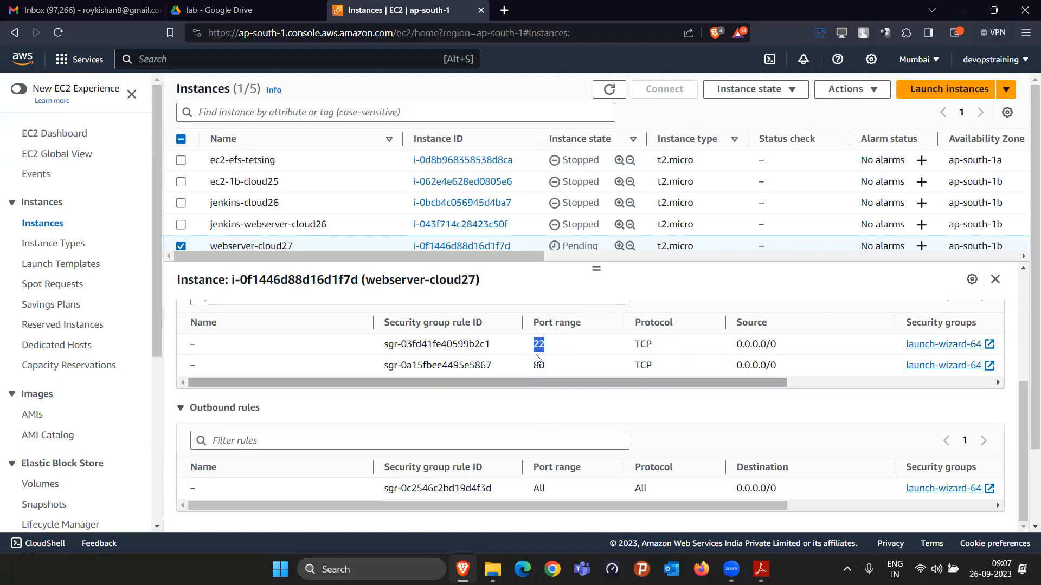
drag(551, 345, 520, 347)
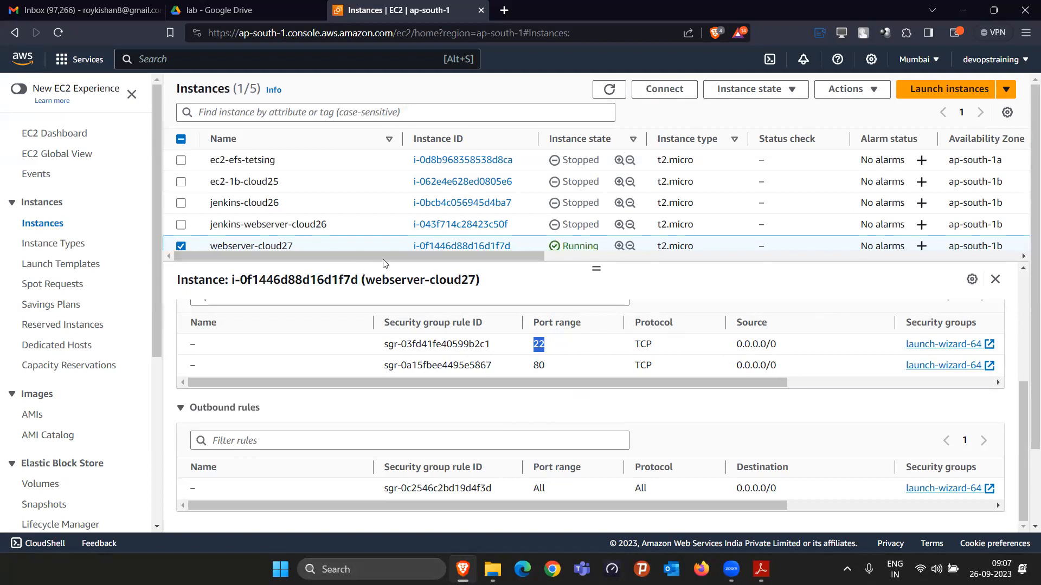
double_click(538, 365)
click(597, 271)
mouse_move(598, 274)
mouse_down()
mouse_move(596, 307)
mouse_move(596, 291)
mouse_up()
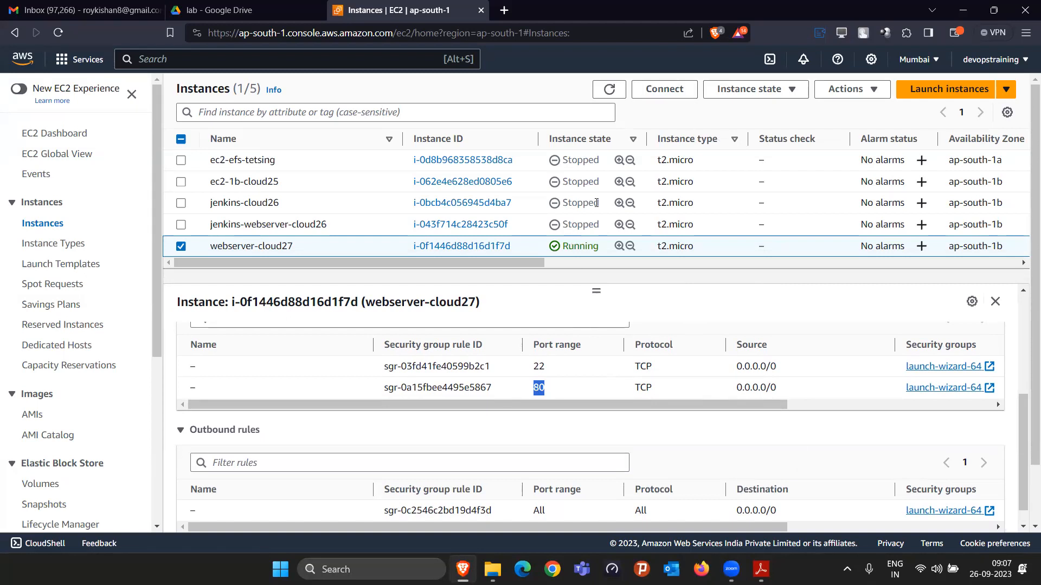
Step: Connect to webserver-cloud27 through EC2 Instance Connect as ec2-user in a browser terminal
click(644, 94)
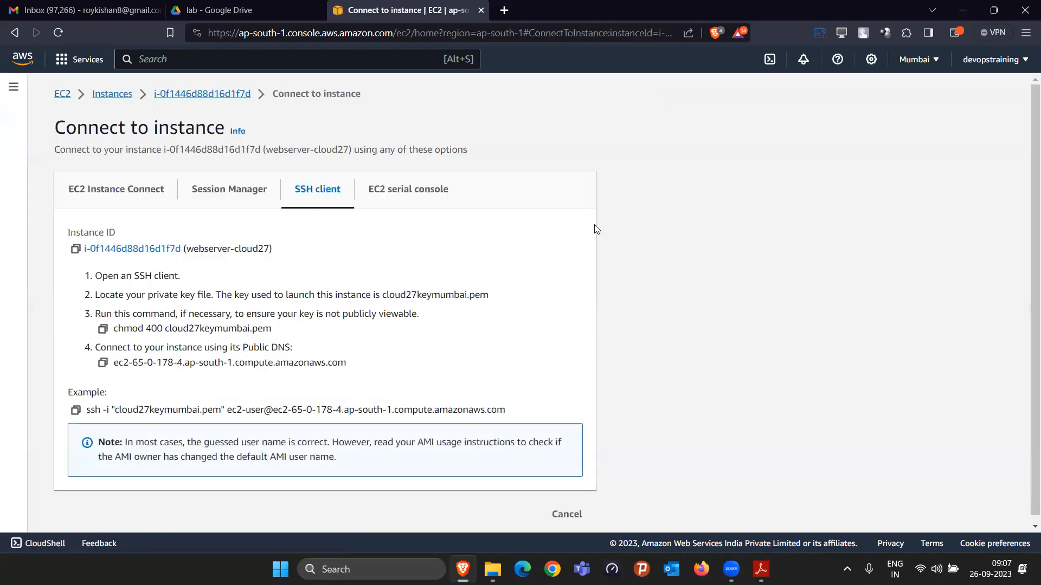
click(110, 205)
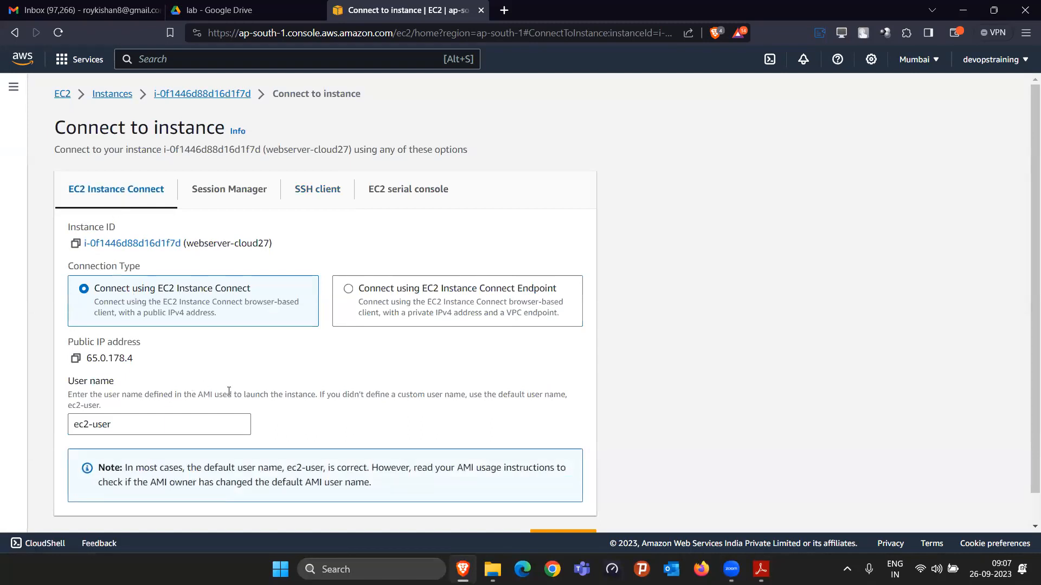
scroll(249, 409, down, 1)
click(563, 508)
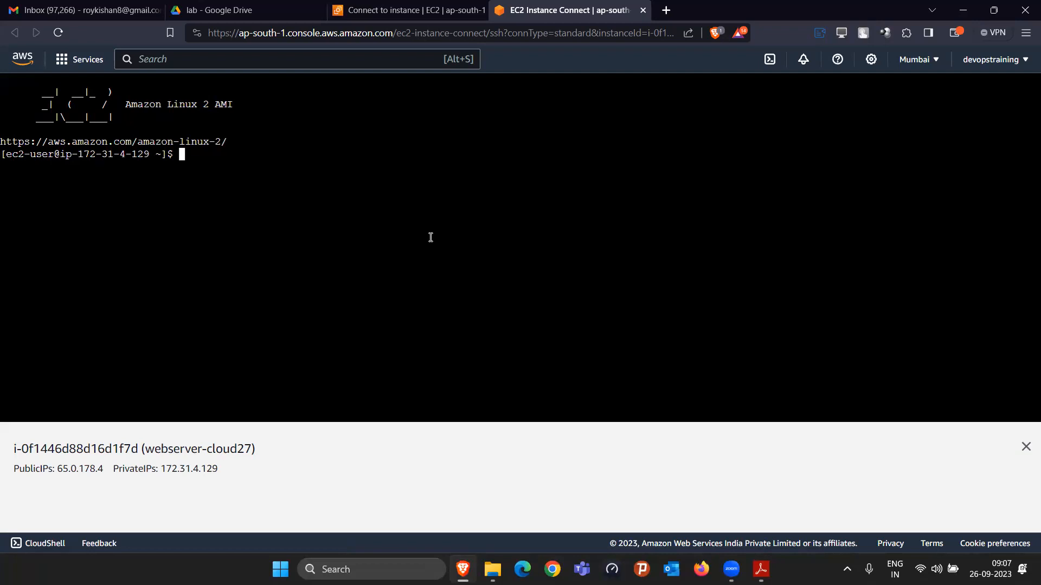
Step: Switch to the root user with sudo su root and clear the terminal
text(sudo su root)
key(Return)
text(clear)
key(Return)
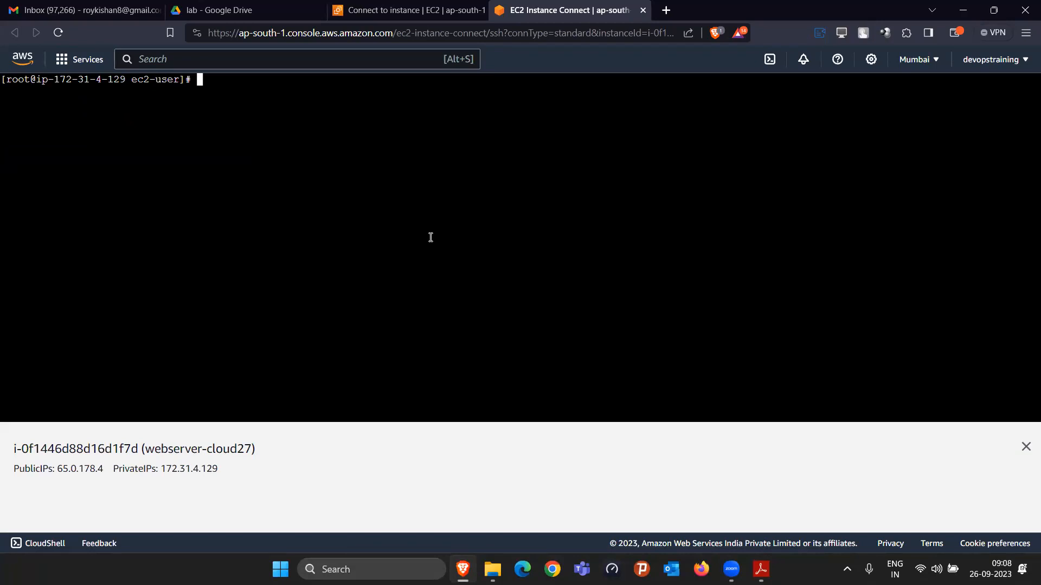
Step: Install the Apache web server with yum install httpd, accept the package installation, and clear the terminal
text(yum install httpd)
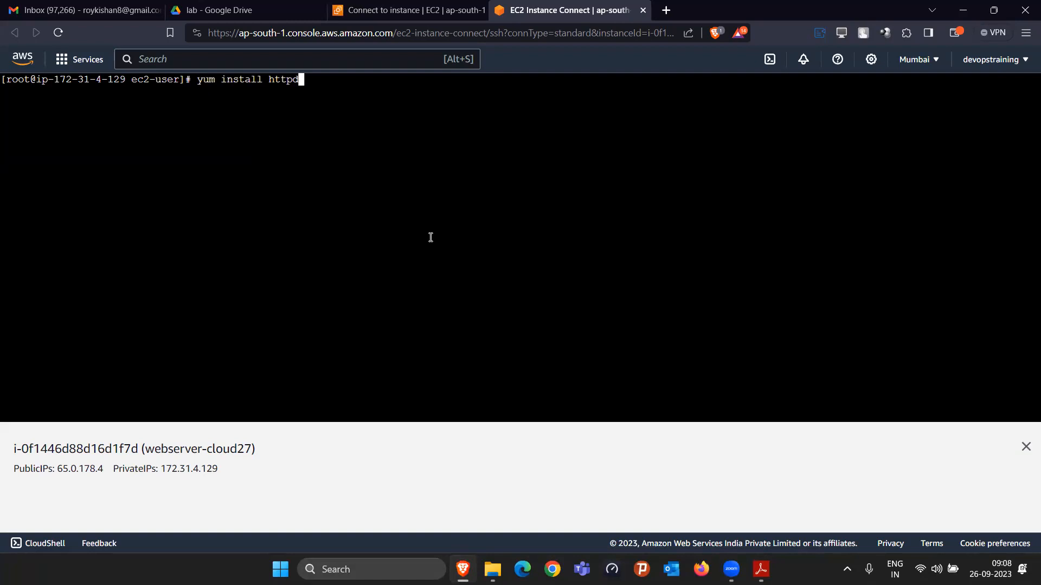
key(Return)
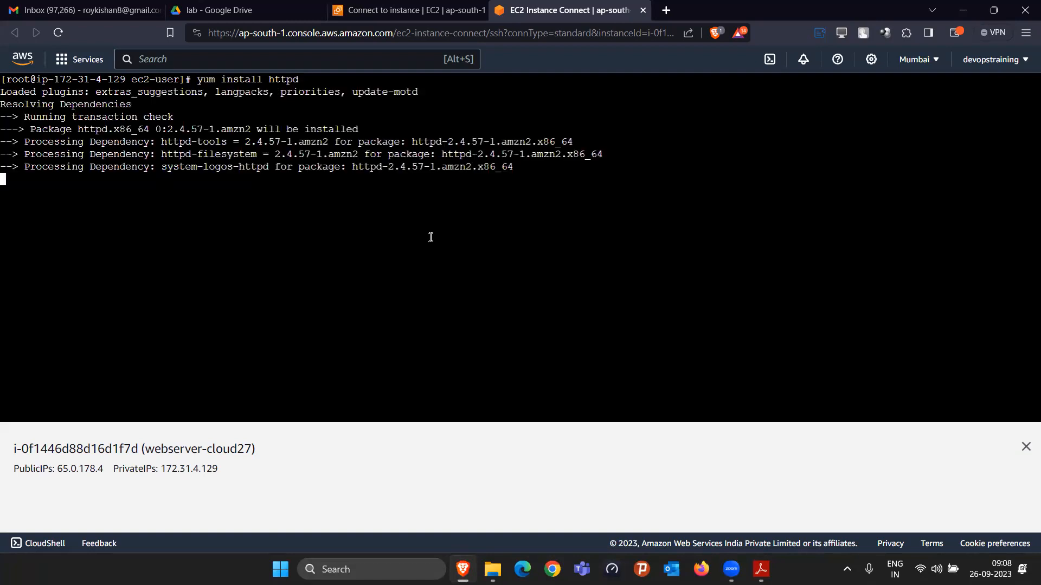
text(y)
key(Return)
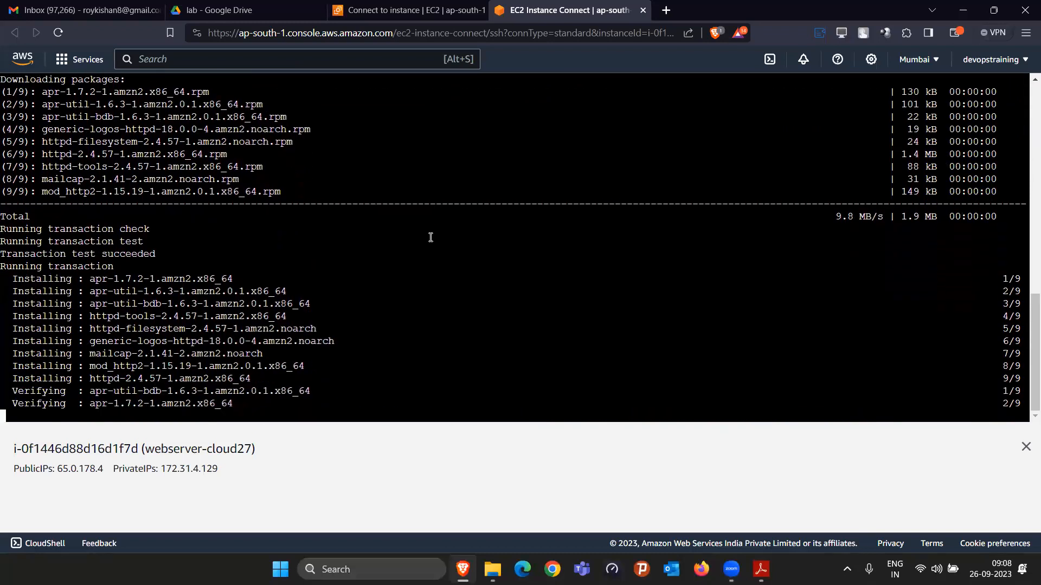
text(clear)
key(Return)
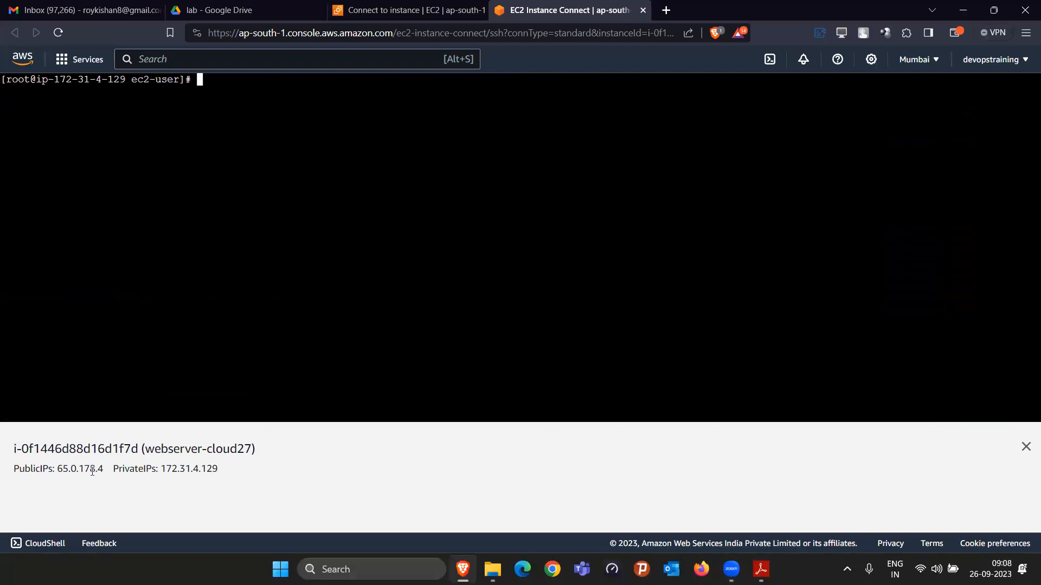
Step: Copy the public IPv4 address of webserver-cloud27 and open it on port 80 in a new browser tab
click(377, 12)
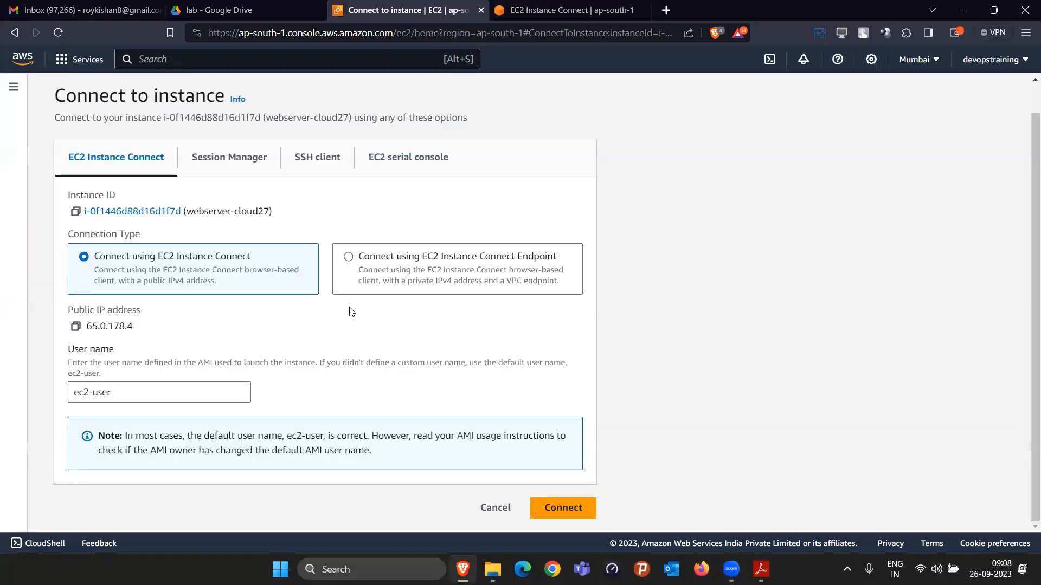
click(120, 95)
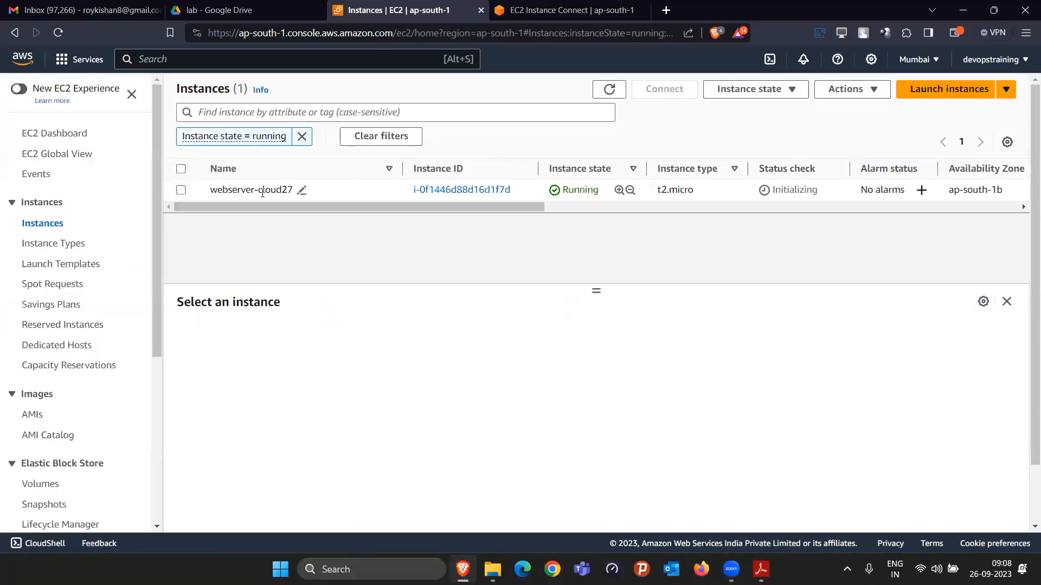
click(182, 192)
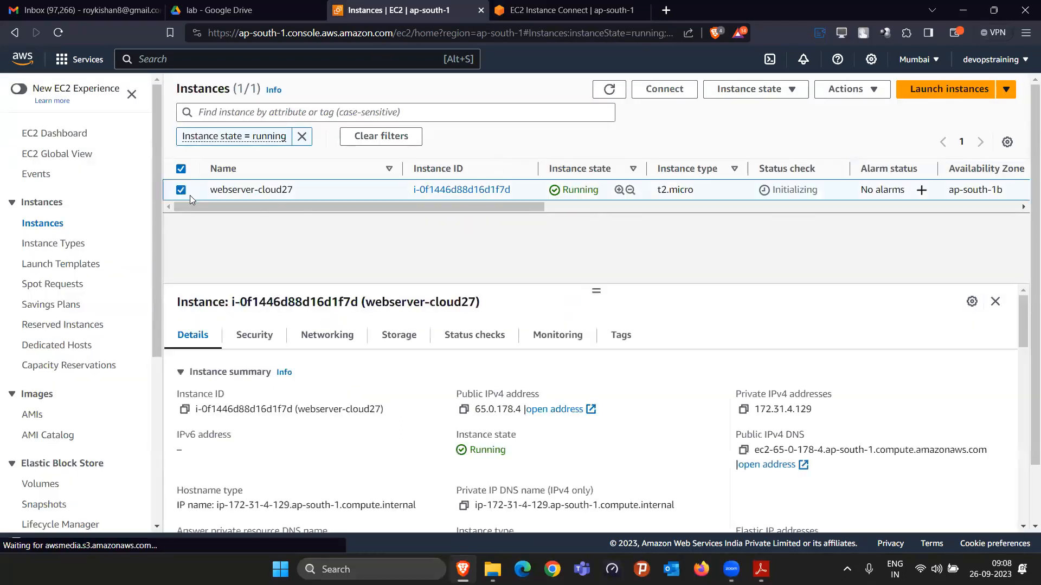
click(463, 411)
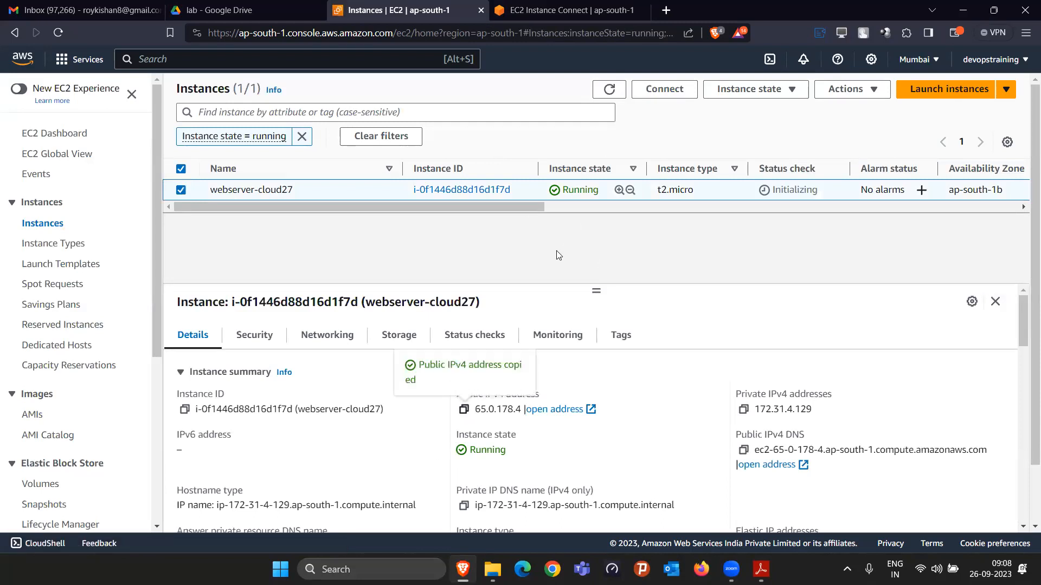
click(665, 10)
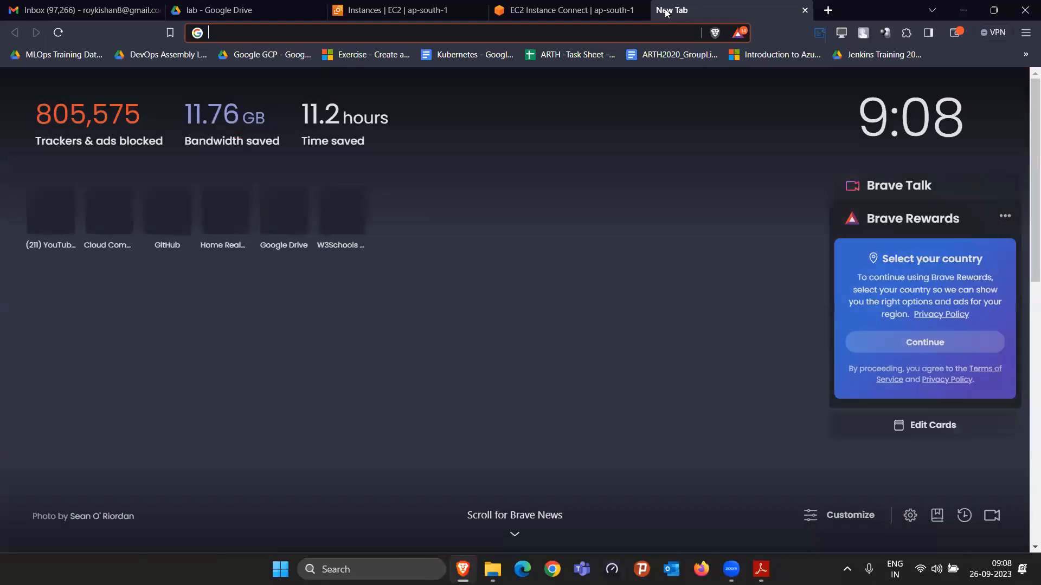
key(ctrl+v)
text(:)
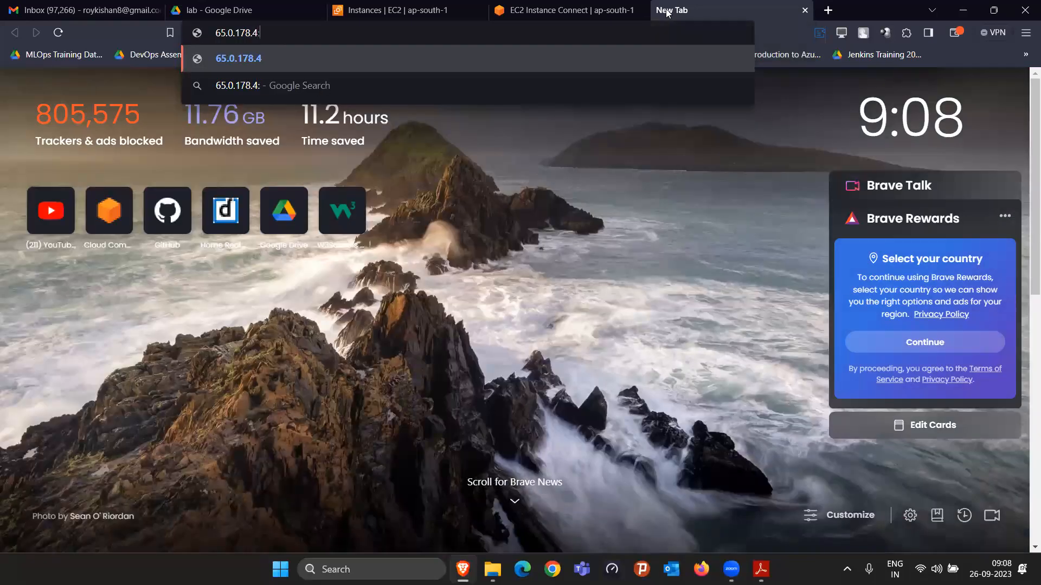
text(80)
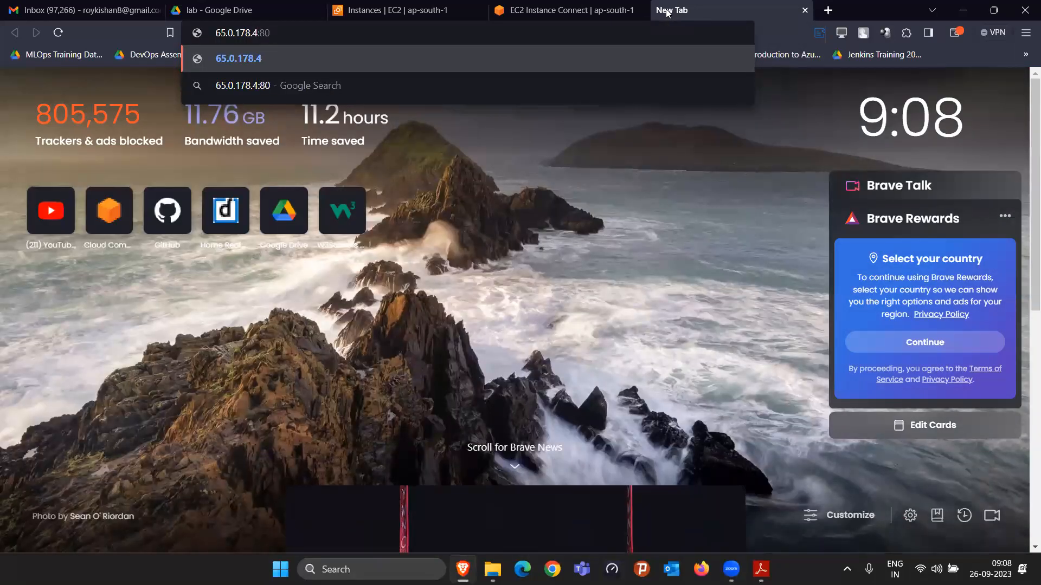
key(Return)
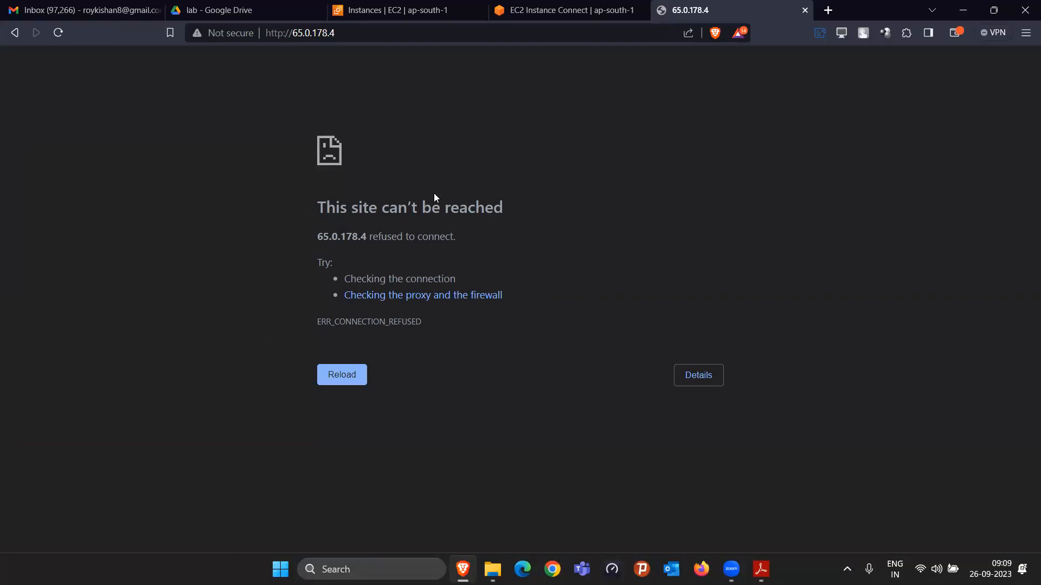
Step: Check the web server service in the instance terminal with systemctl status httpd and compare it with the page at 65.0.178.4
click(585, 8)
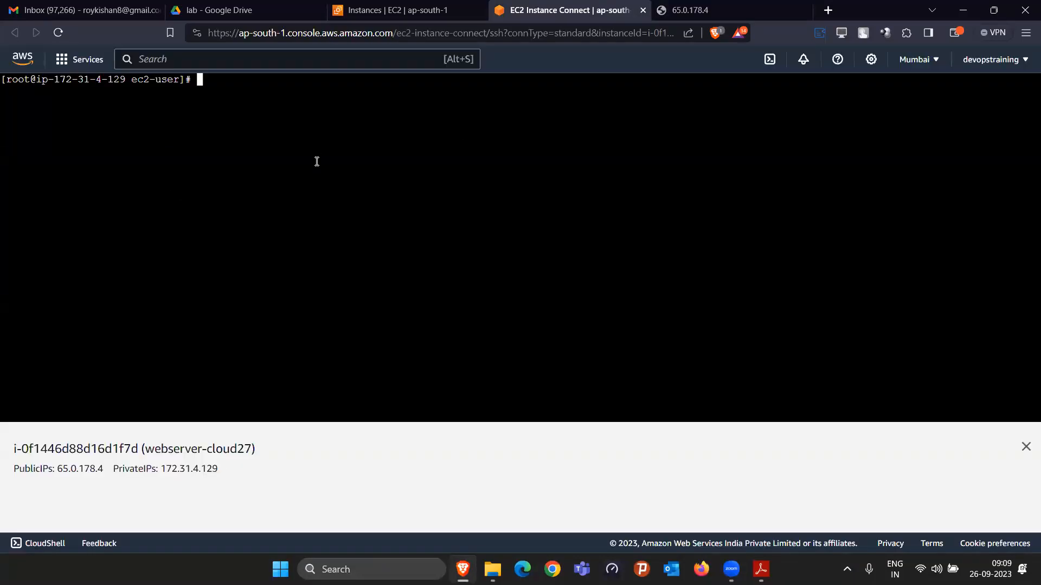
text(systemctl status httpd)
key(Return)
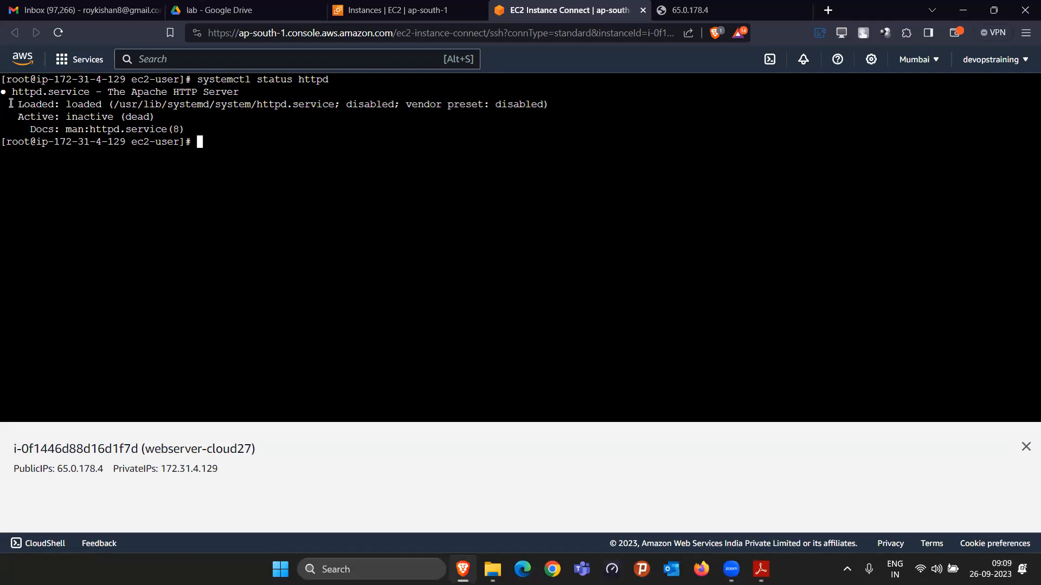
click(686, 9)
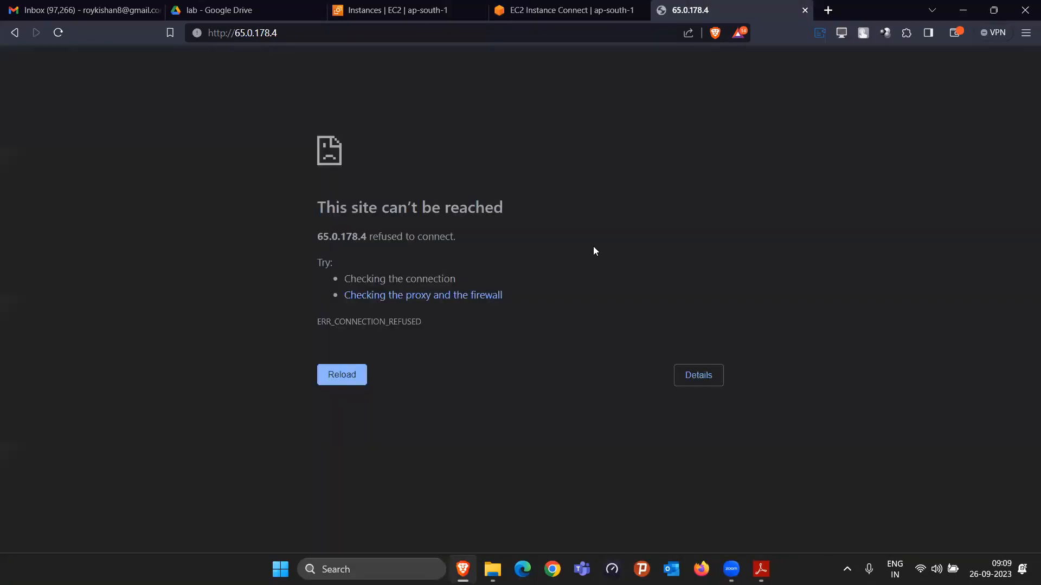
click(543, 9)
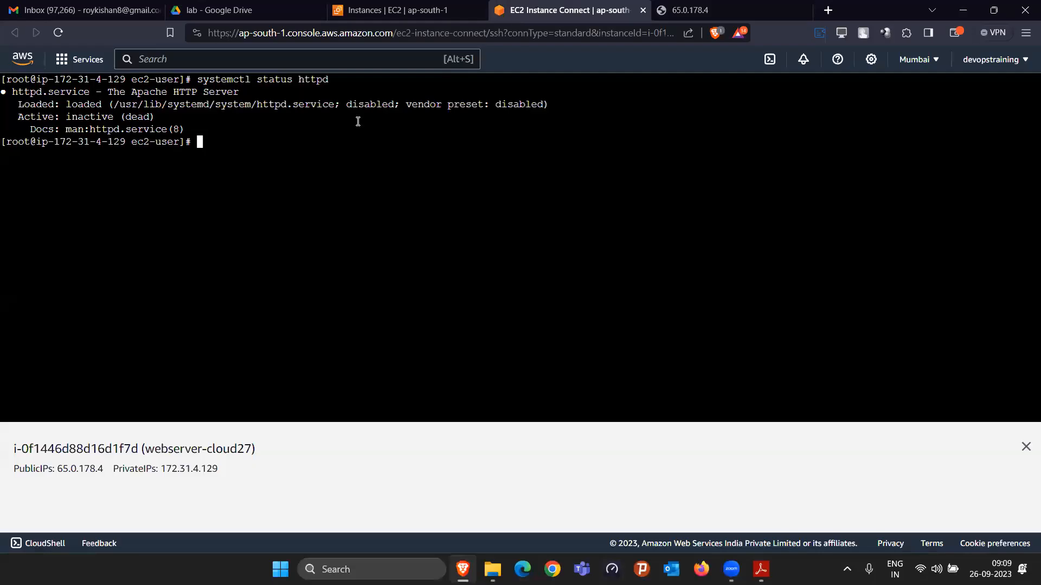
Step: Start the web server with systemctl start httpd and check the service status again
text(systemctl start httpd)
key(Return)
key(Up)
key(Up)
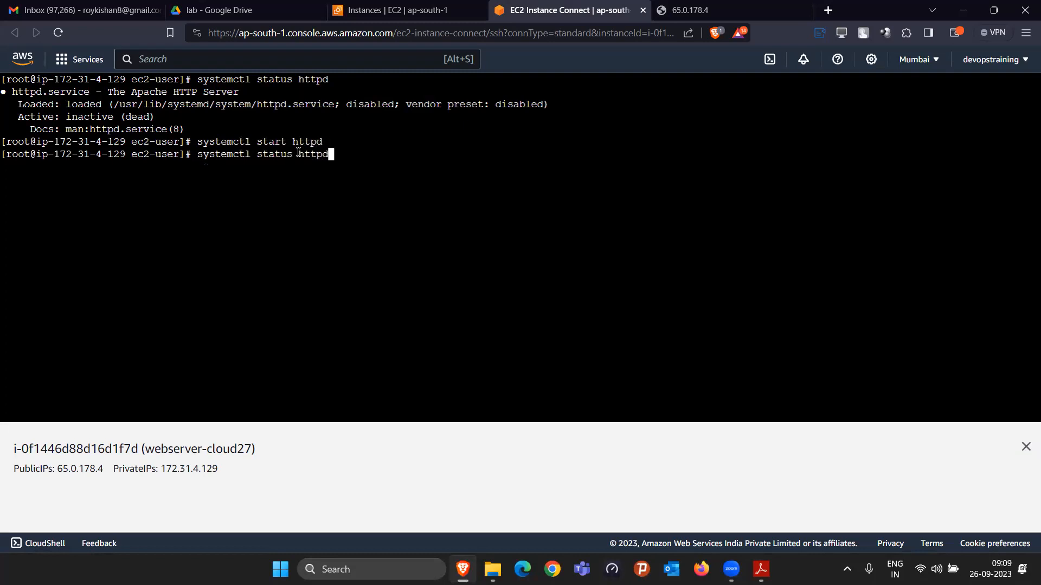
key(Return)
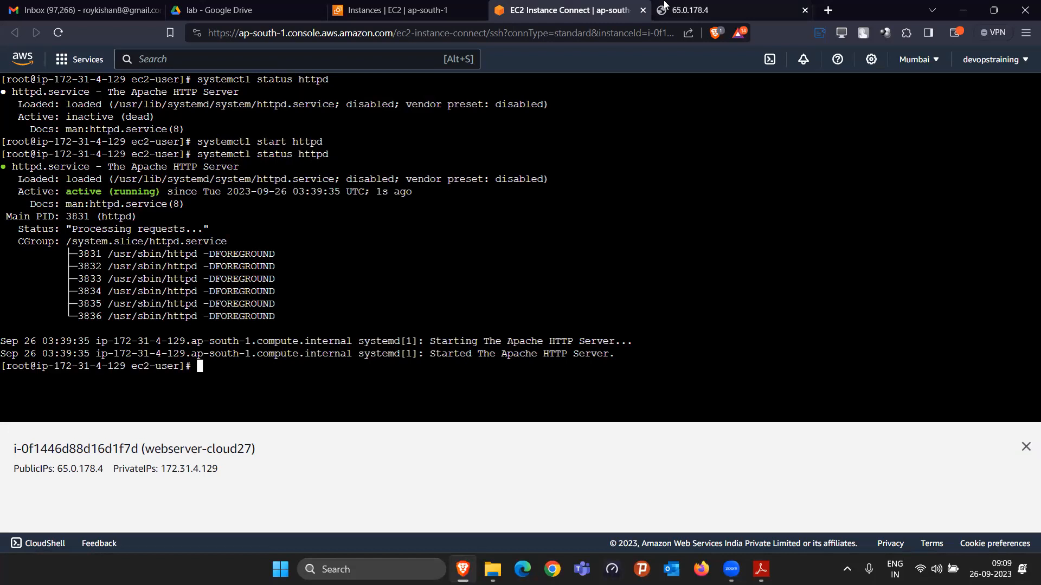
Step: Reload the page at 65.0.178.4 and examine what the web server returns
click(687, 6)
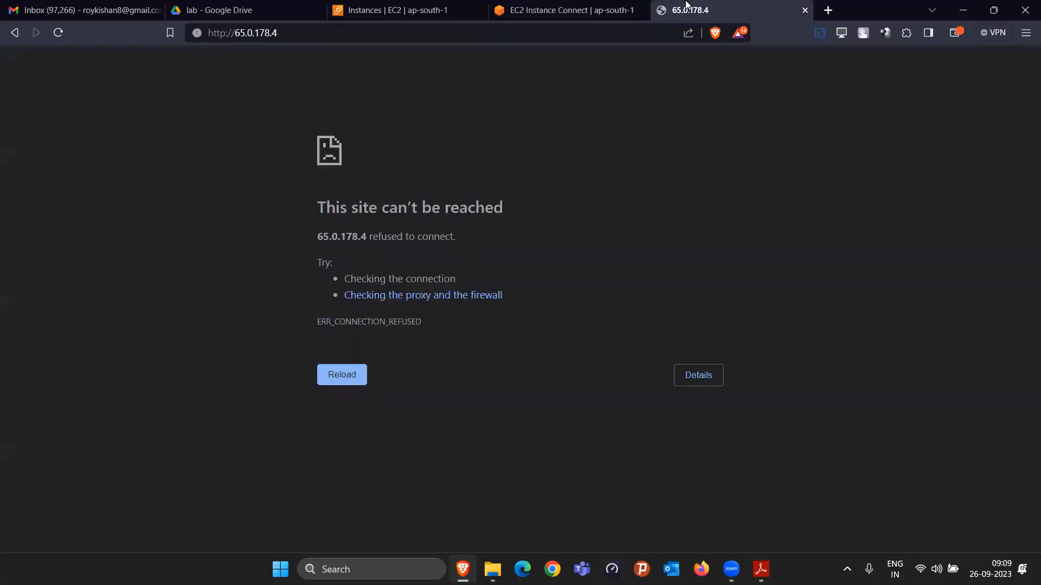
click(57, 35)
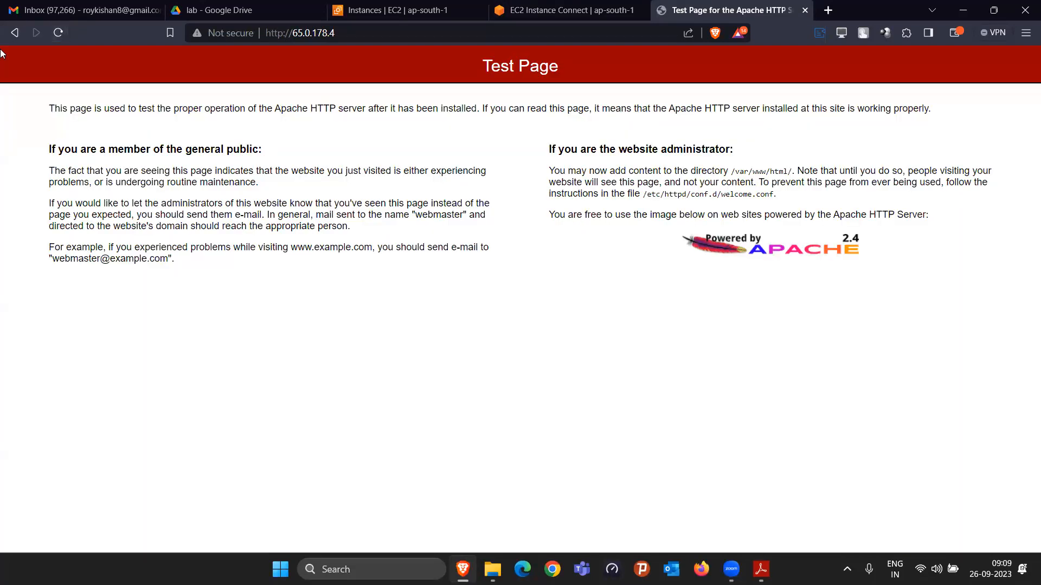
drag(222, 198, 896, 385)
click(668, 359)
click(332, 33)
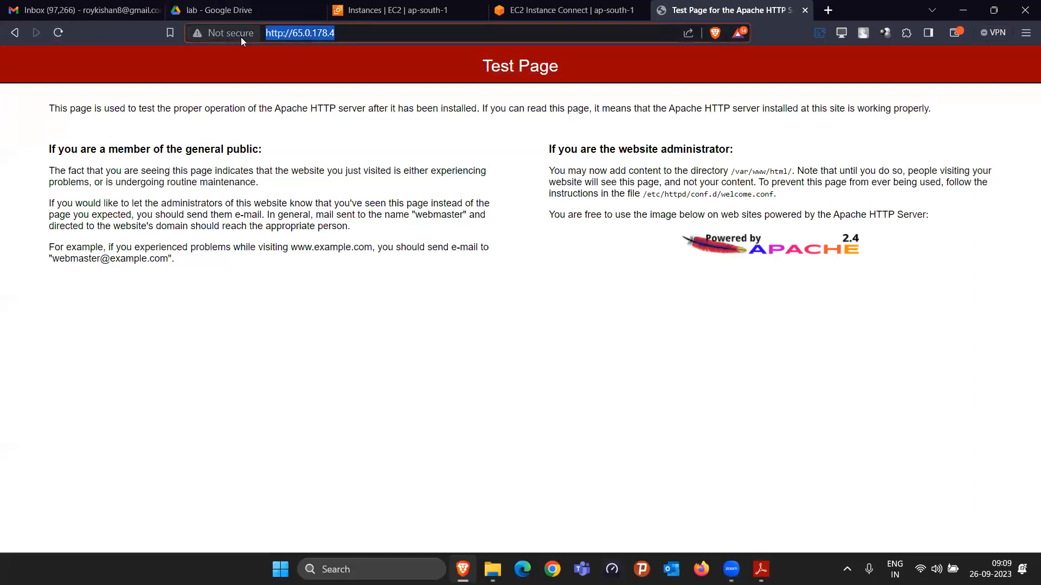
click(474, 552)
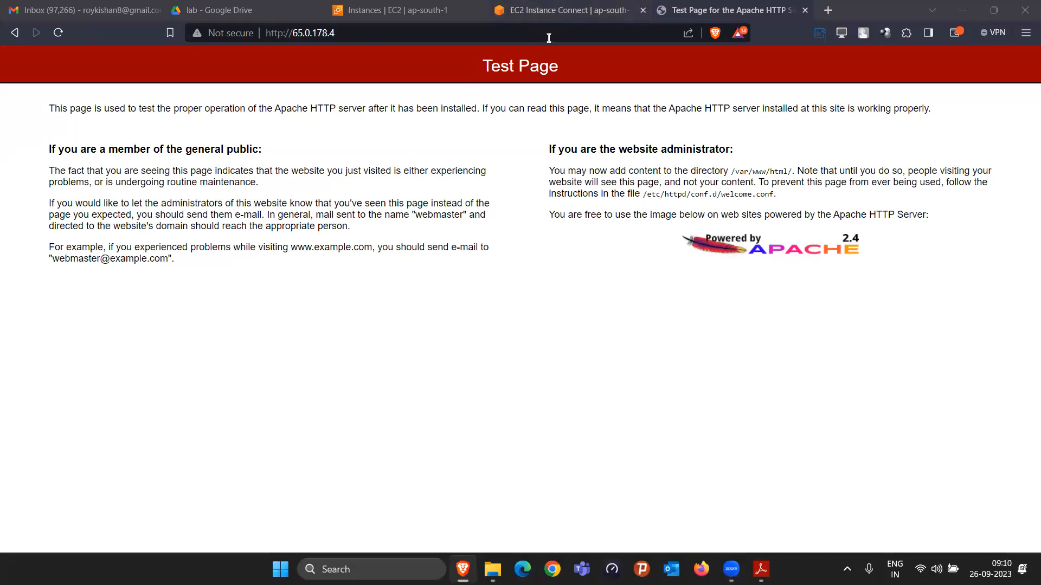
Step: Examine the httpd status output in the terminal alongside the webserver-cloud27 instance details and the served web page
click(566, 13)
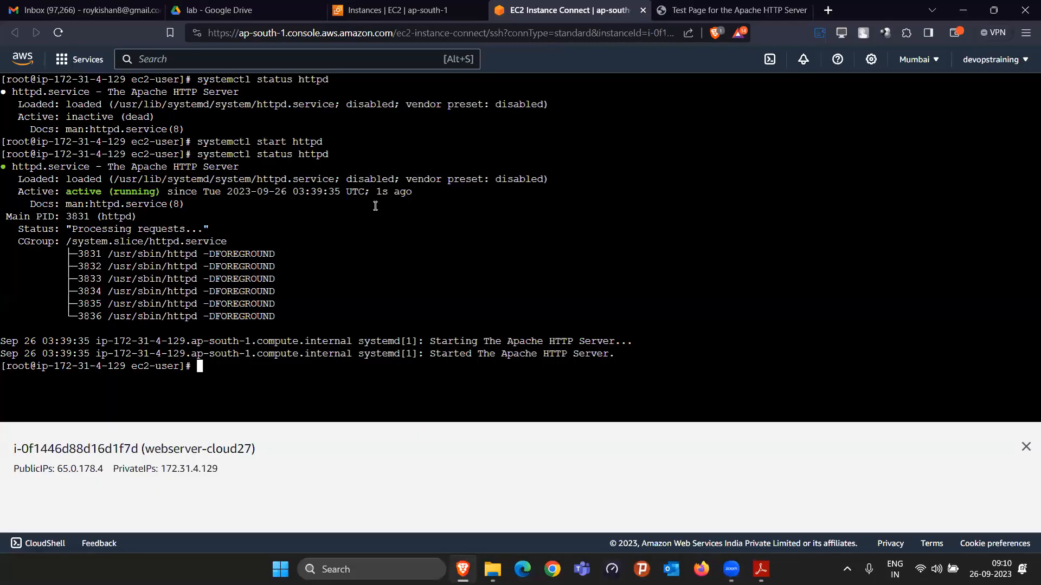
click(367, 9)
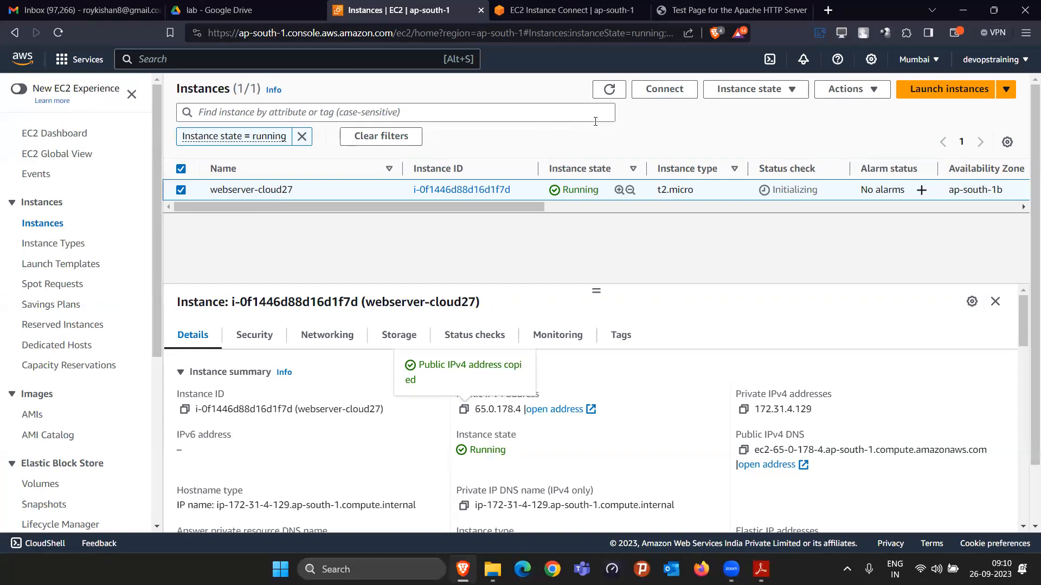
click(569, 10)
drag(54, 191, 162, 197)
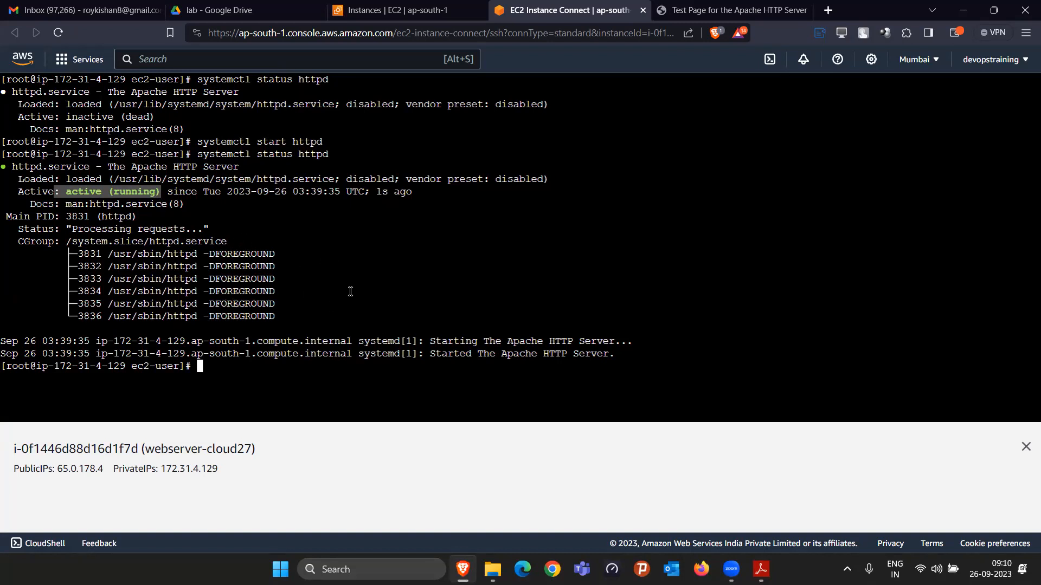
click(27, 199)
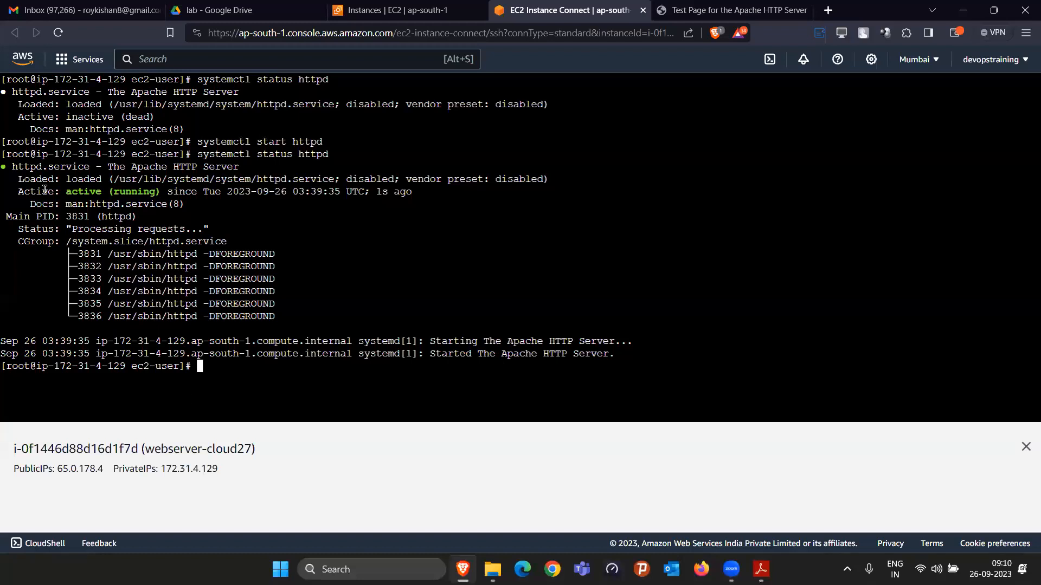
drag(12, 166, 101, 228)
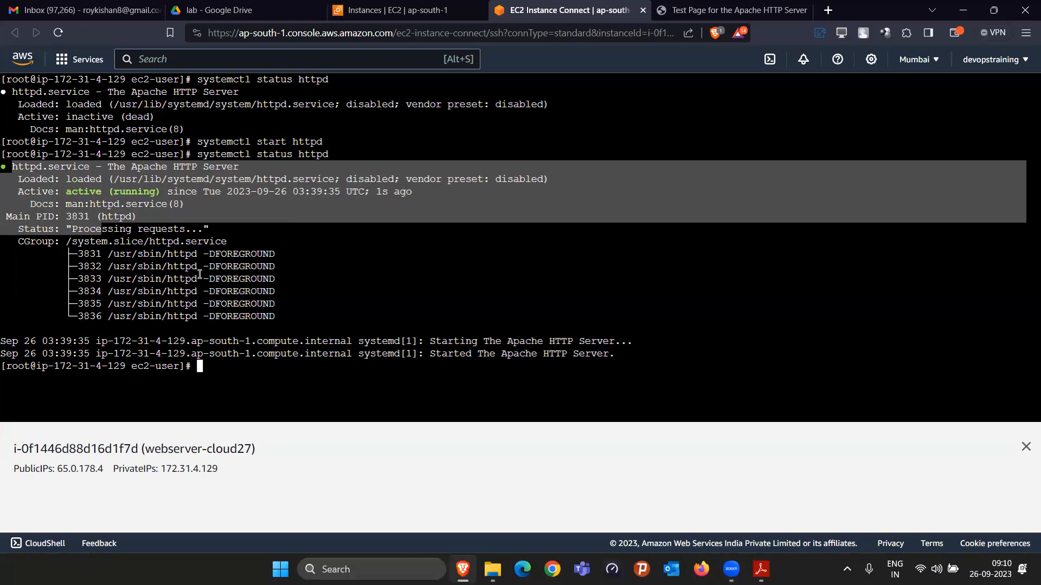
click(396, 10)
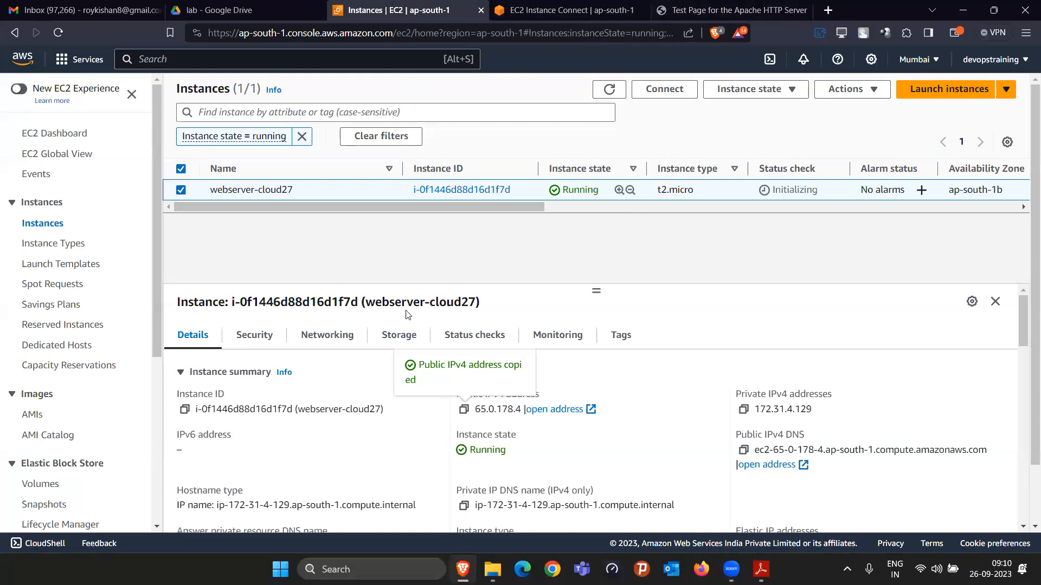
click(715, 8)
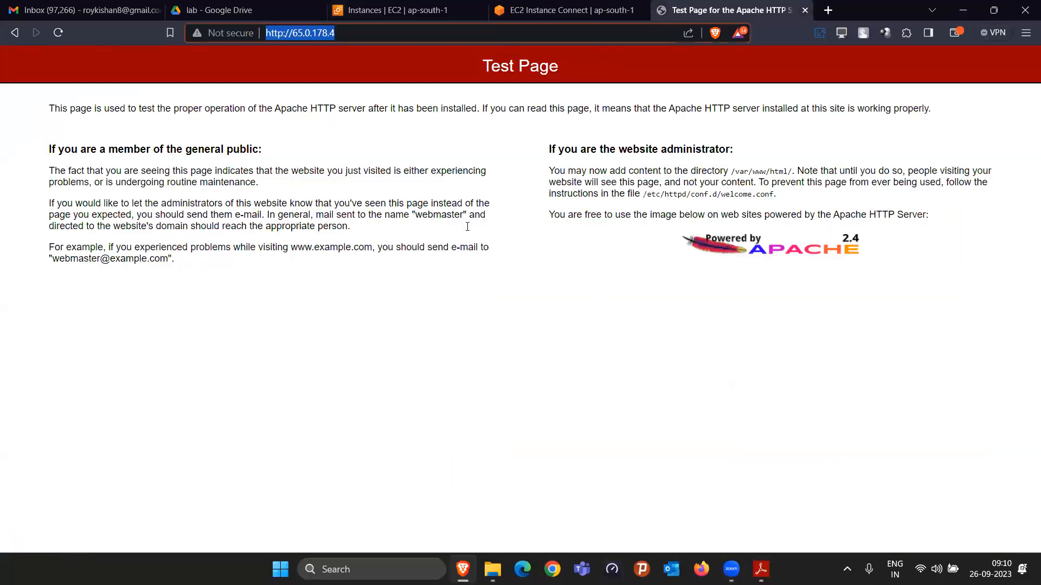
Step: Enable the web server to start at boot with systemctl enable httpd in the instance terminal, and clear the terminal
key(ctrl+shift+Tab)
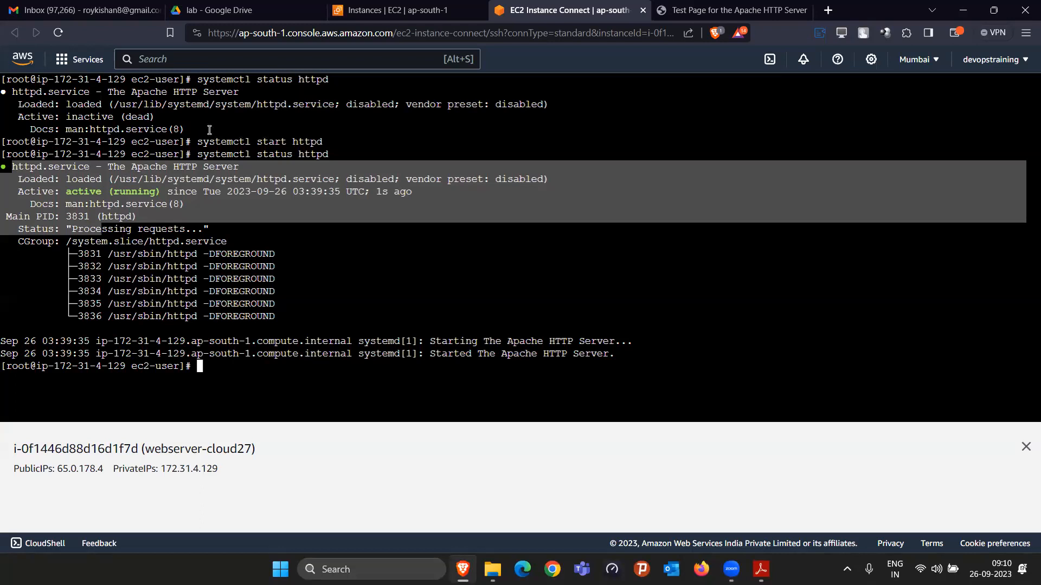
drag(198, 143, 325, 145)
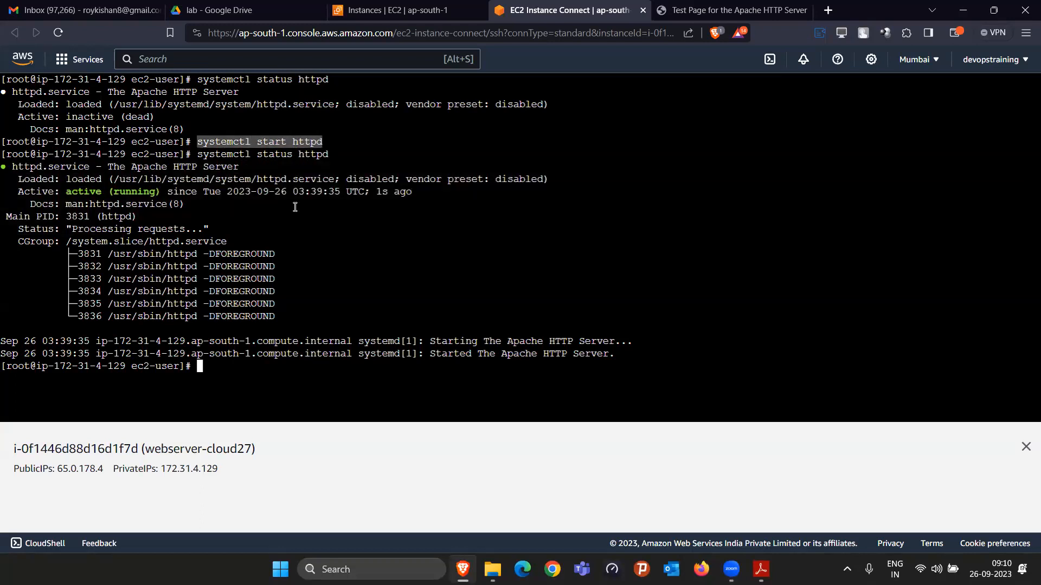
click(283, 375)
text(sy)
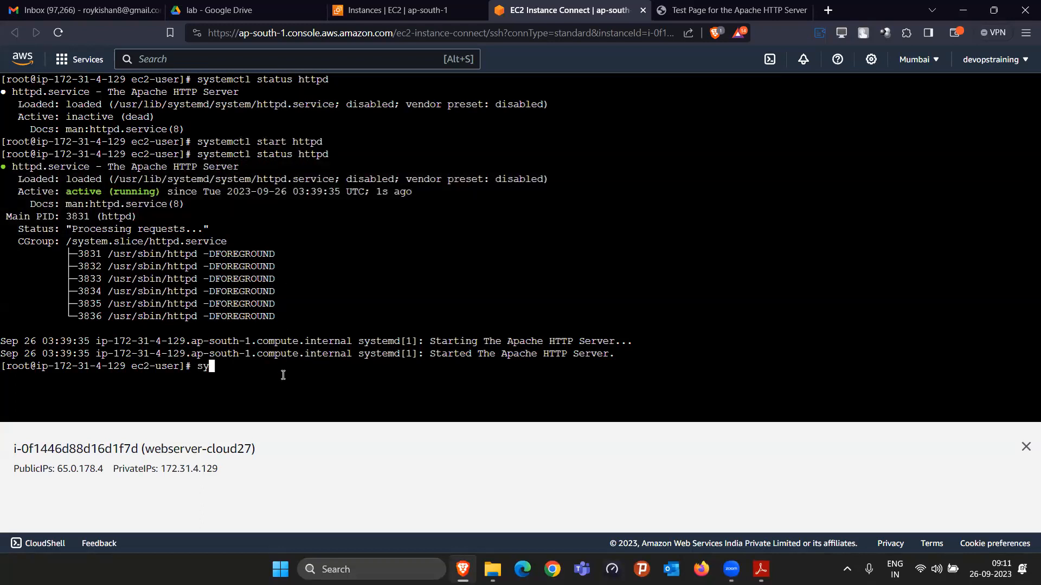
text(stemctl enable httpd)
key(Return)
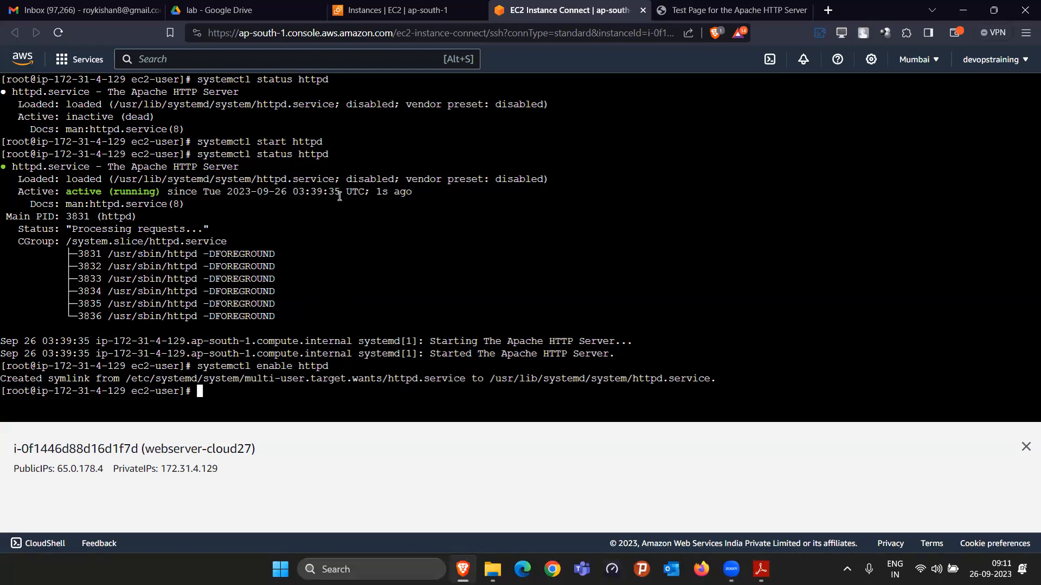
text(clear)
key(Return)
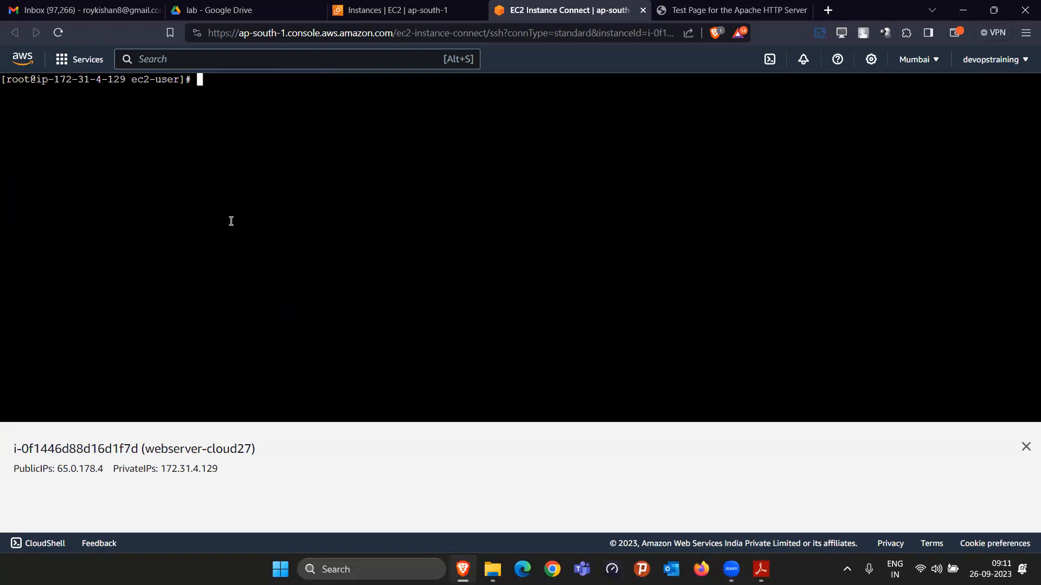
Step: Reload the Apache test page at 65.0.178.4 and read its instructions on where the website administrator adds content
click(751, 6)
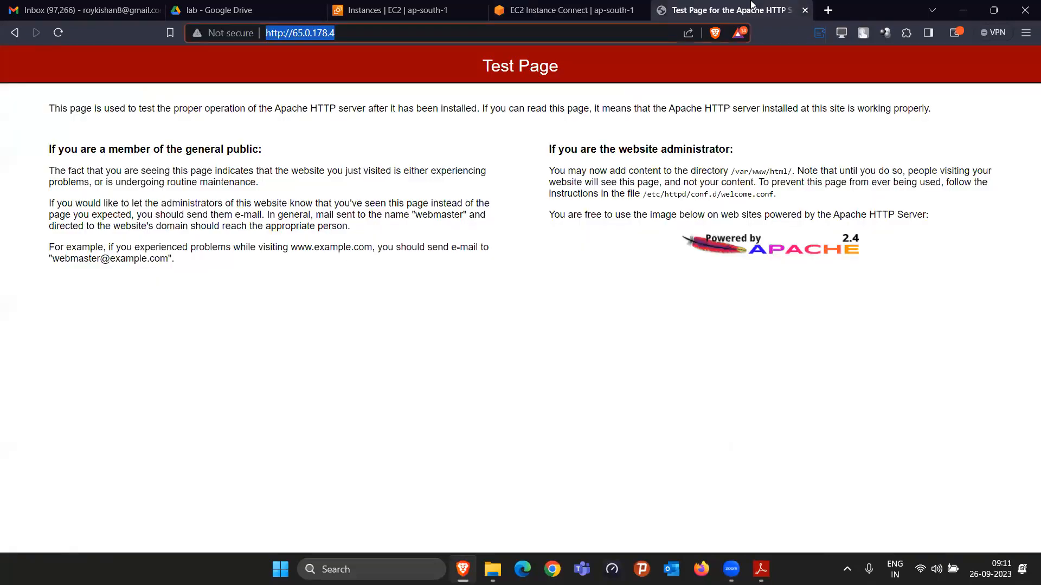
click(64, 36)
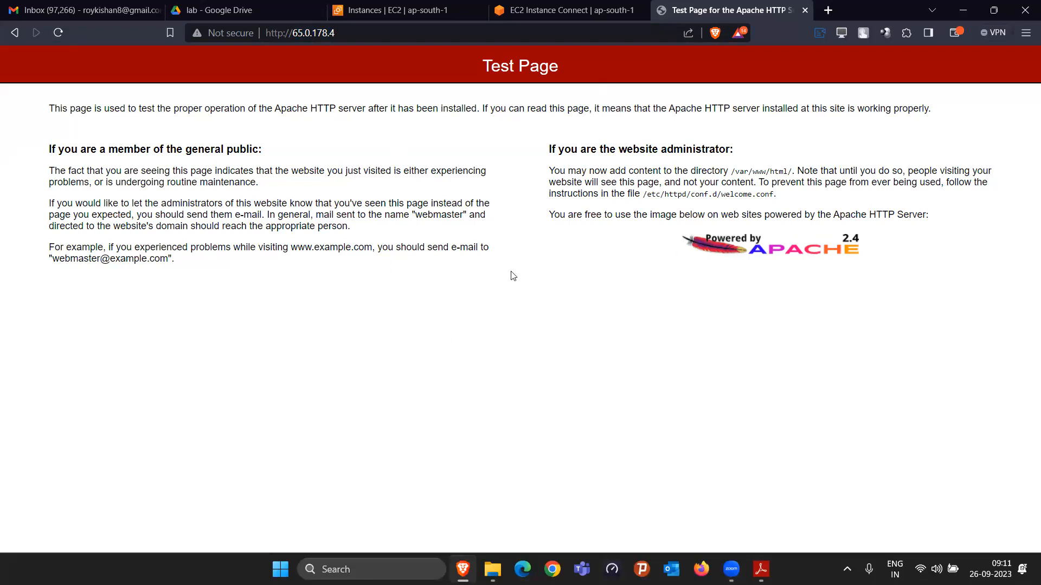
drag(565, 172, 658, 171)
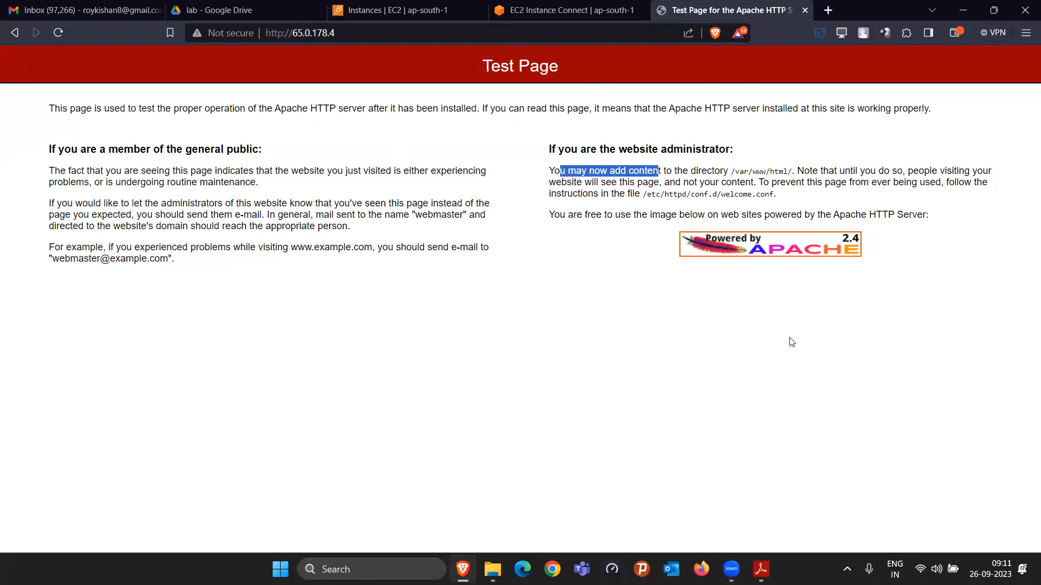
drag(246, 108, 442, 106)
drag(479, 107, 484, 108)
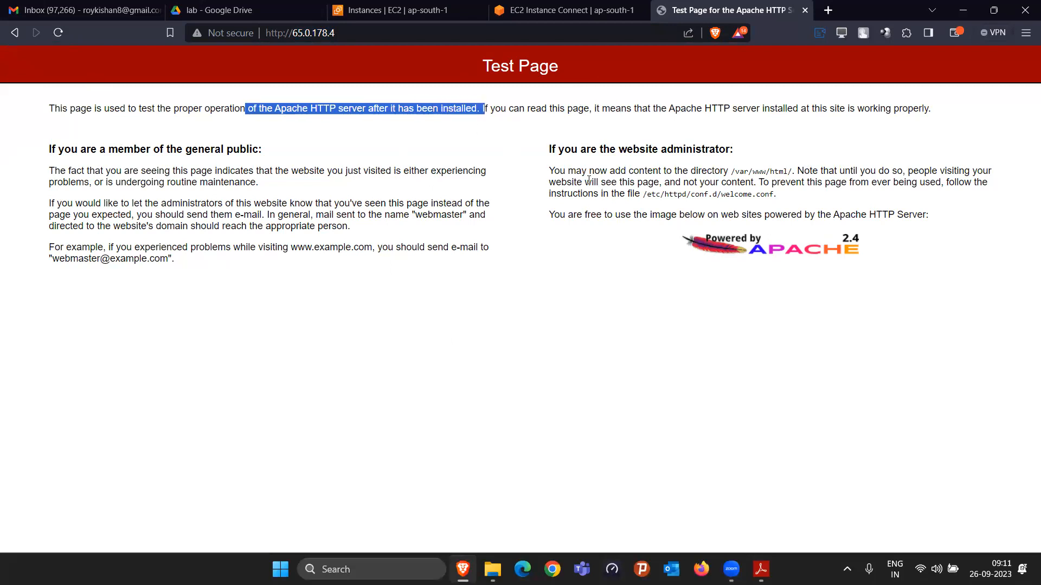
drag(549, 169, 663, 172)
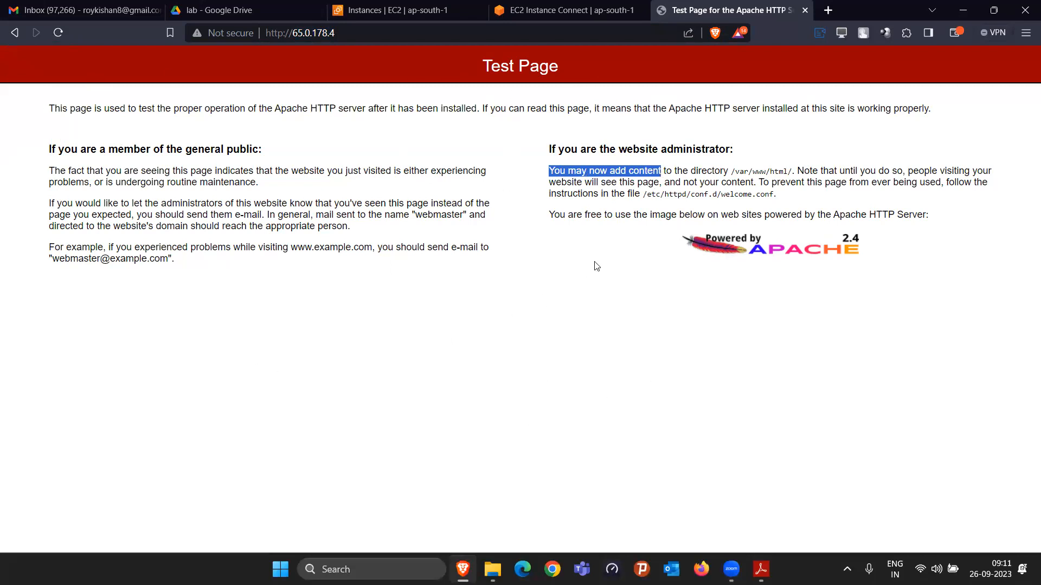
drag(731, 171, 792, 175)
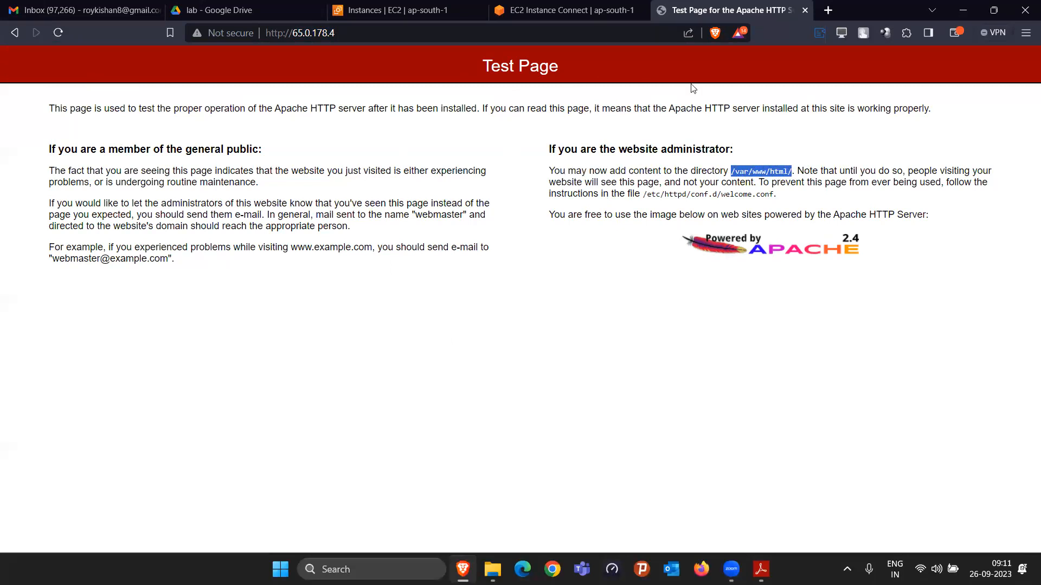
Step: In the instance terminal, change to the web content directory /var/www/html and list its files
click(564, 9)
text(cd /var/www/html)
key(Return)
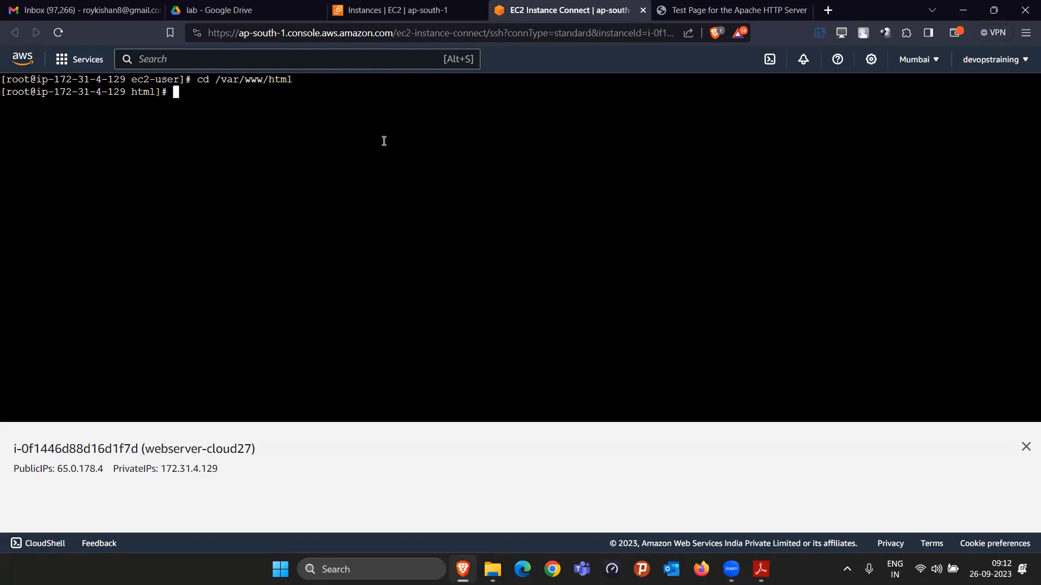
text(ls)
key(Return)
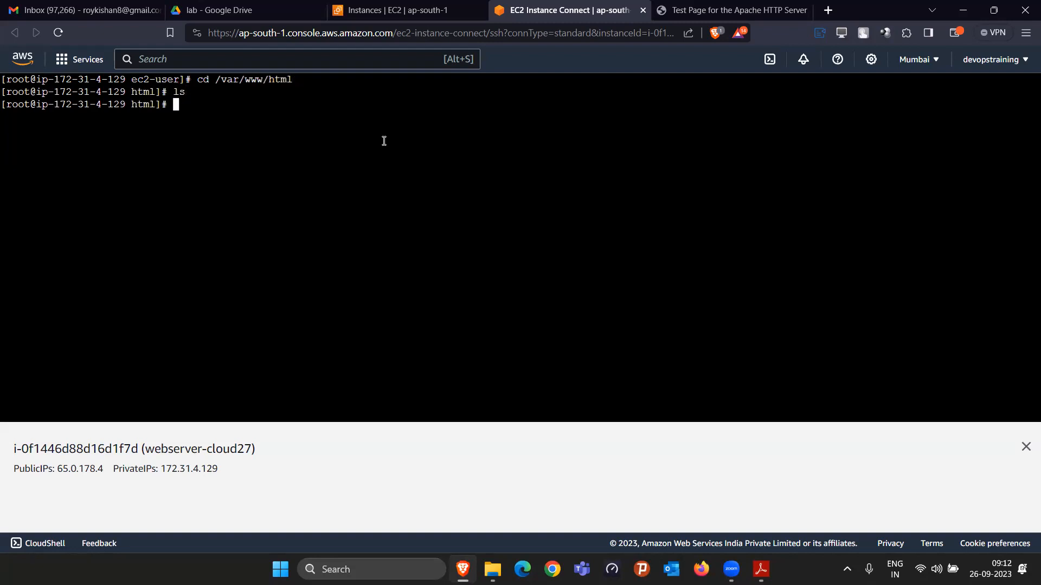
Step: Check the content directory named on the test page against the terminal's working directory with pwd
click(750, 10)
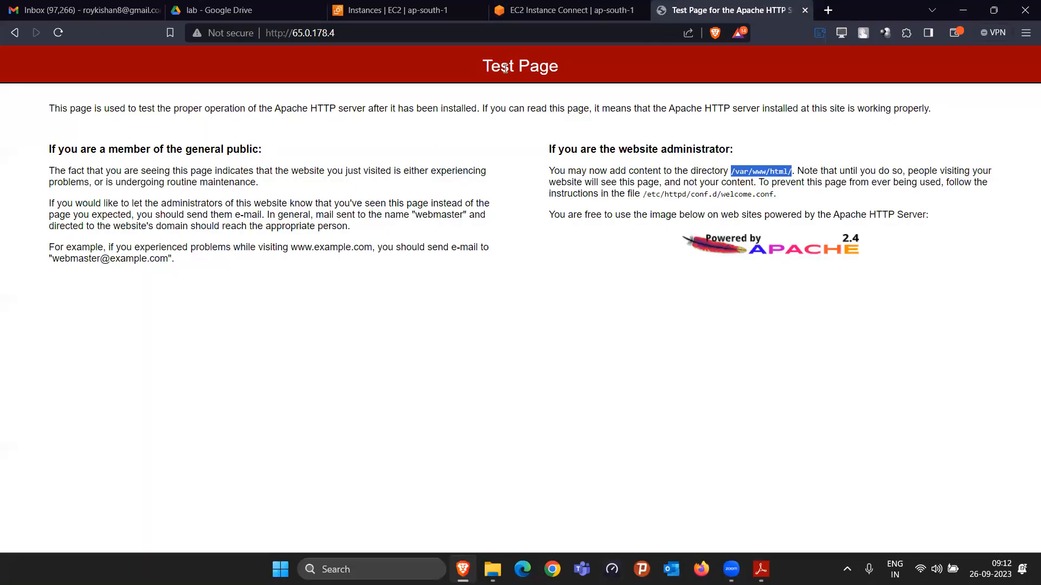
click(588, 12)
text(pwd)
key(Return)
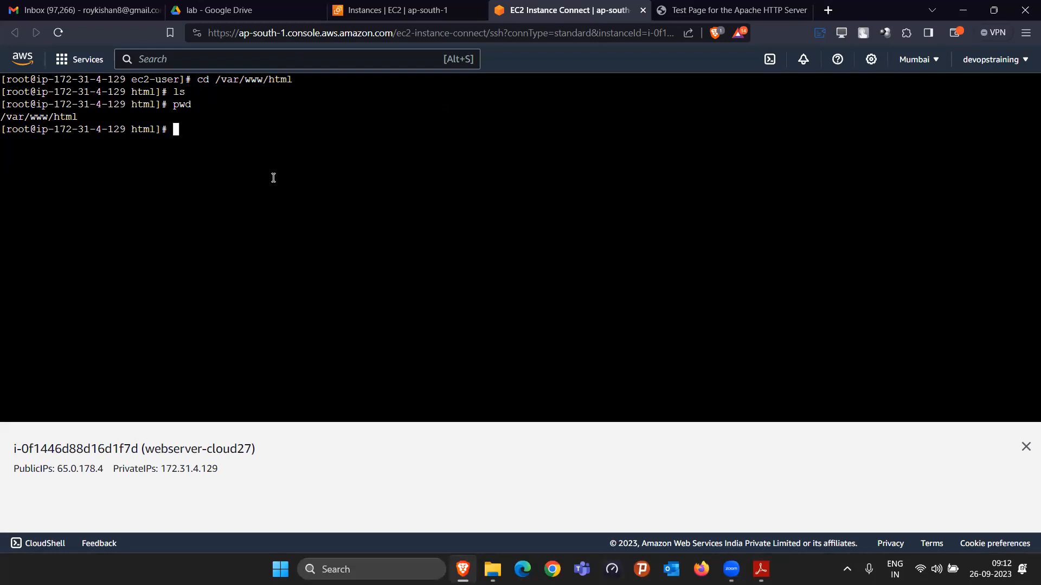
Step: Create name.html with cat, containing a person's full name as its only line, and list the directory
text(cat > name.html)
key(Return)
text(Kishan ray)
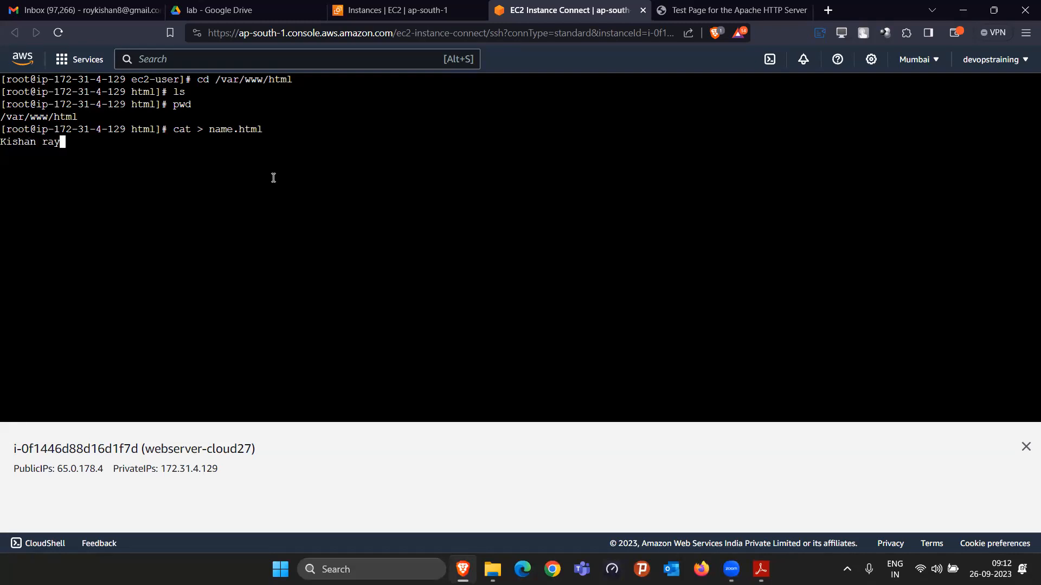
key(Return)
key(ctrl+d)
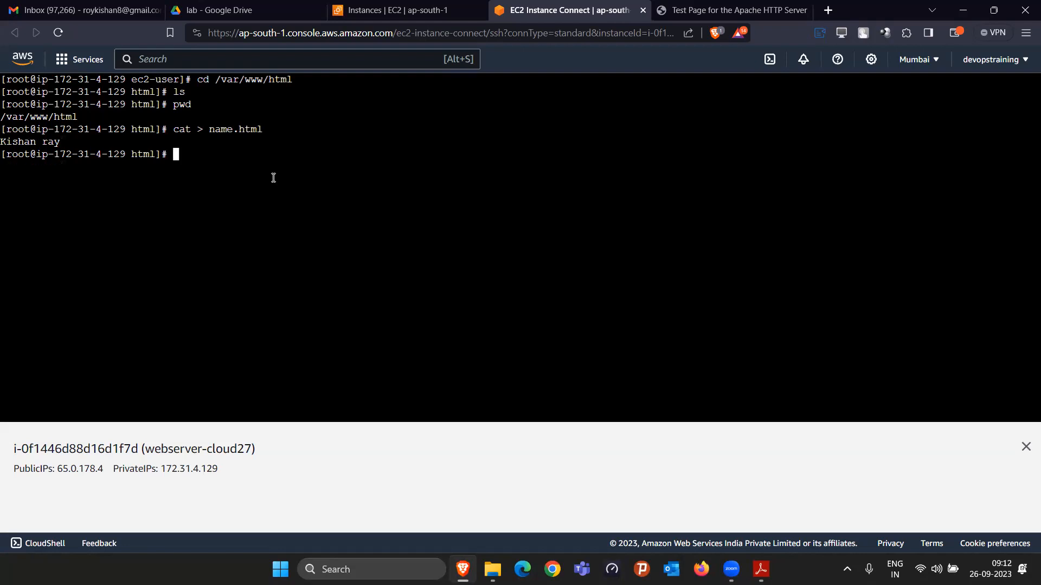
text(ls)
key(Return)
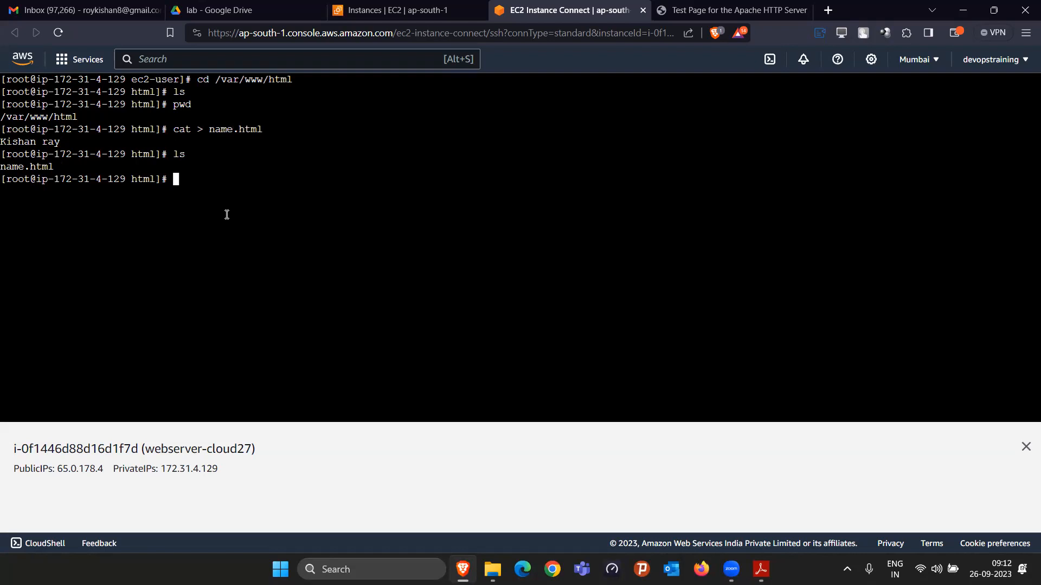
Step: Reload the test page, open 65.0.178.4/name.html in the browser and examine the served text
click(715, 8)
click(58, 34)
click(58, 34)
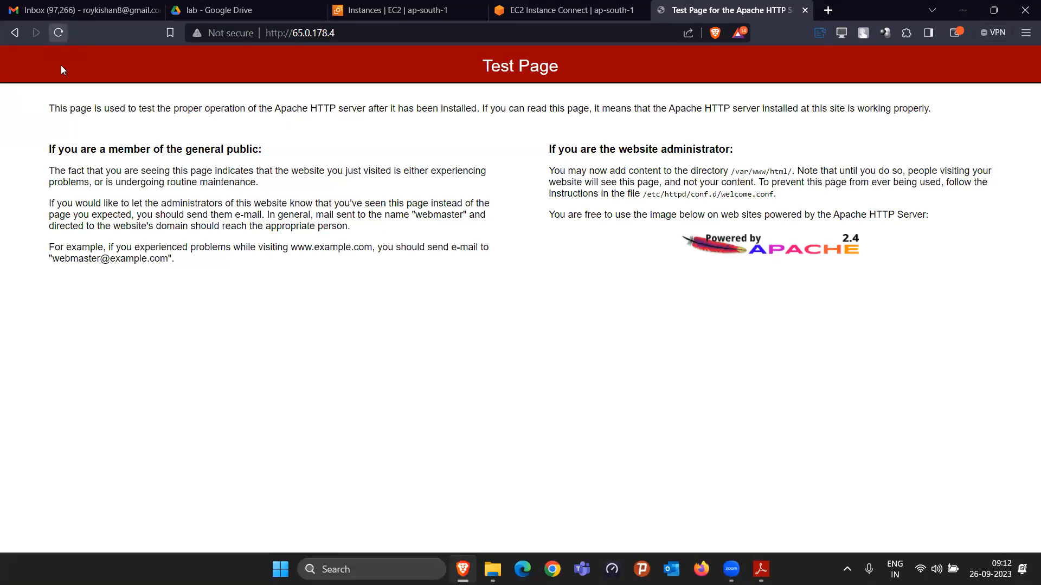
click(395, 33)
click(402, 34)
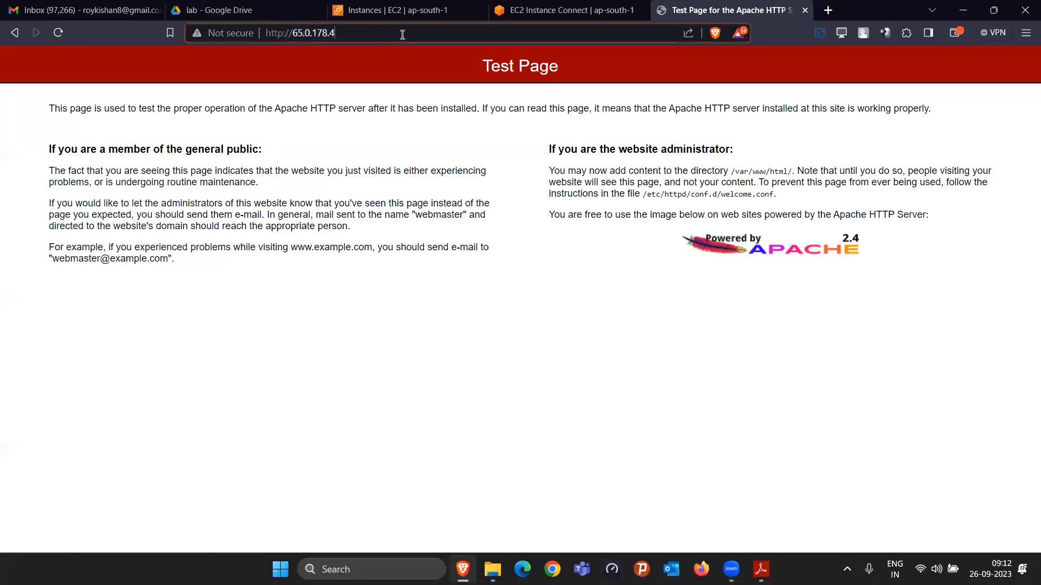
text(/)
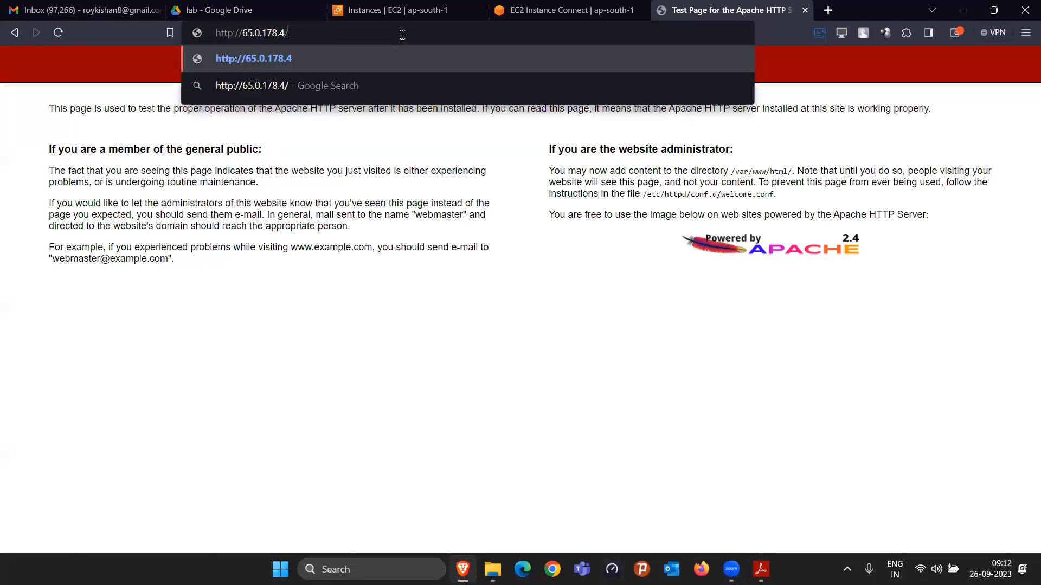
text(name)
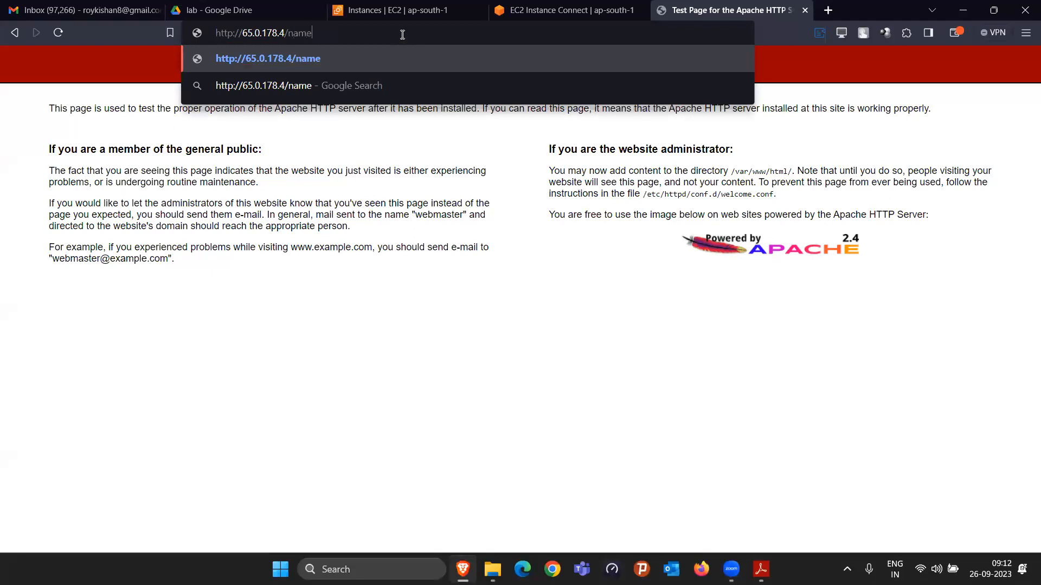
text(.html)
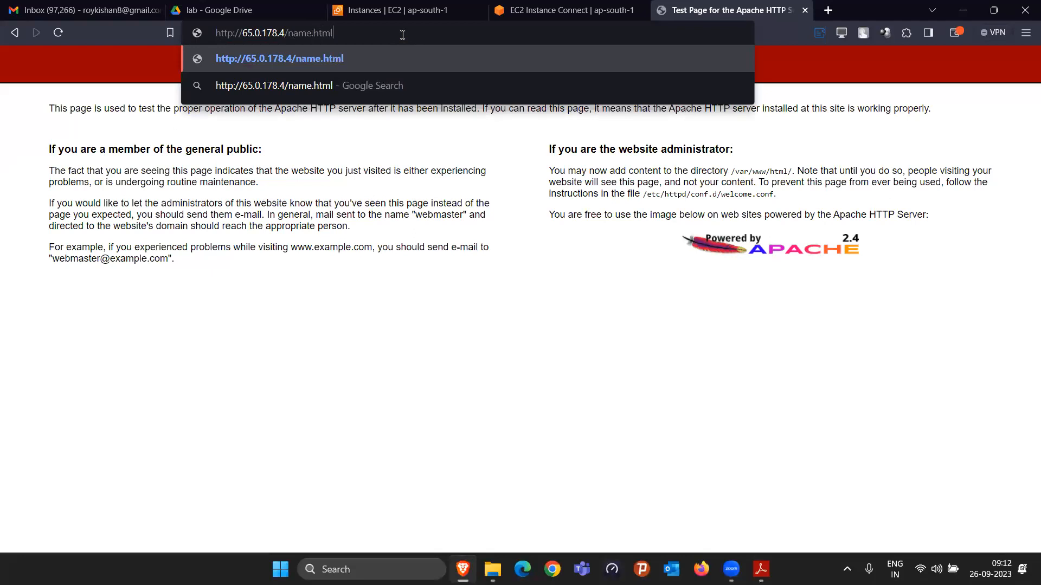
key(Return)
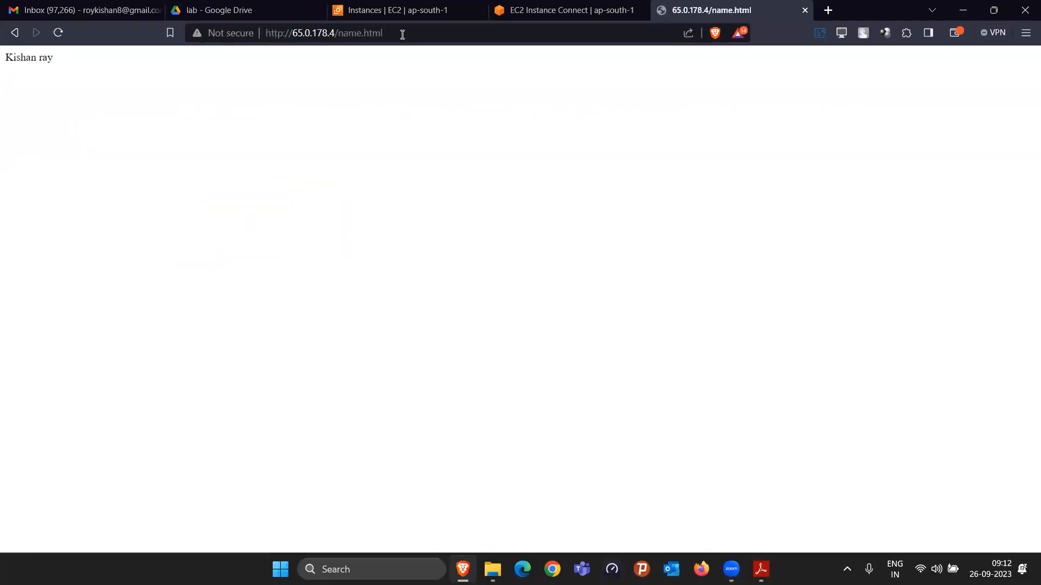
drag(2, 56, 89, 64)
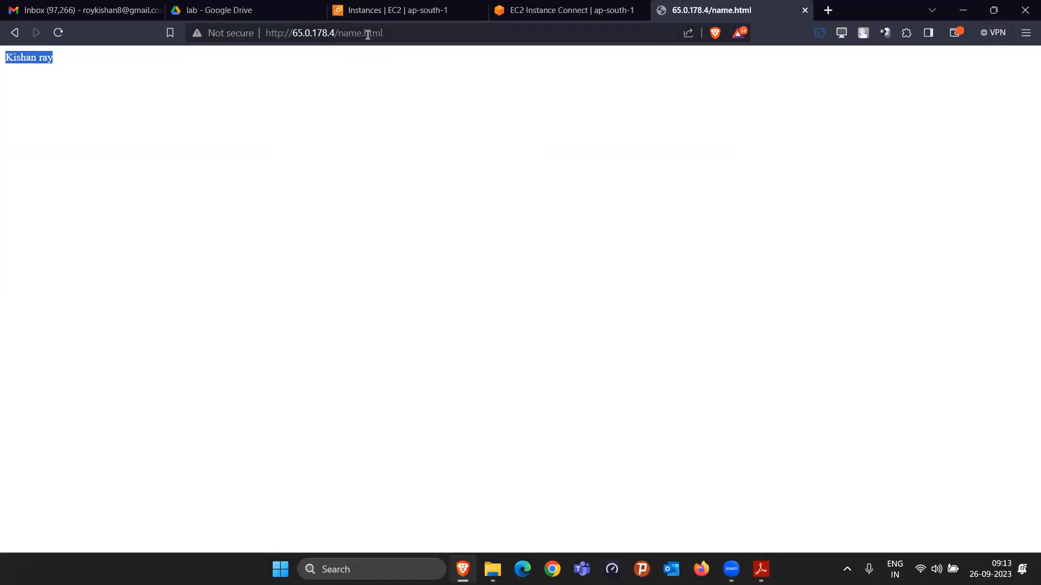
click(400, 105)
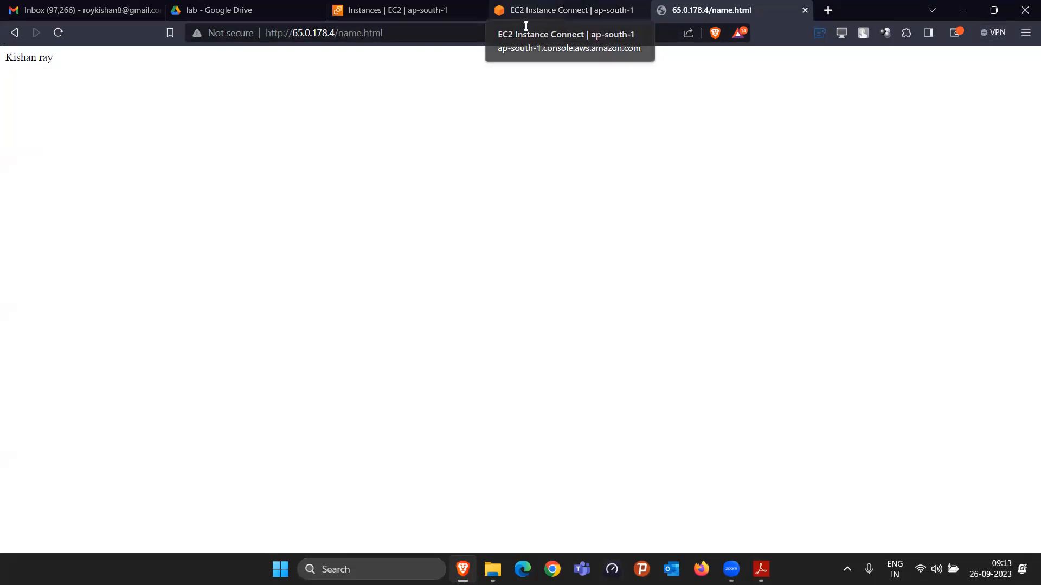
Step: Open name.html in vi and wrap the name line in <h1> and </h1> tags
click(543, 9)
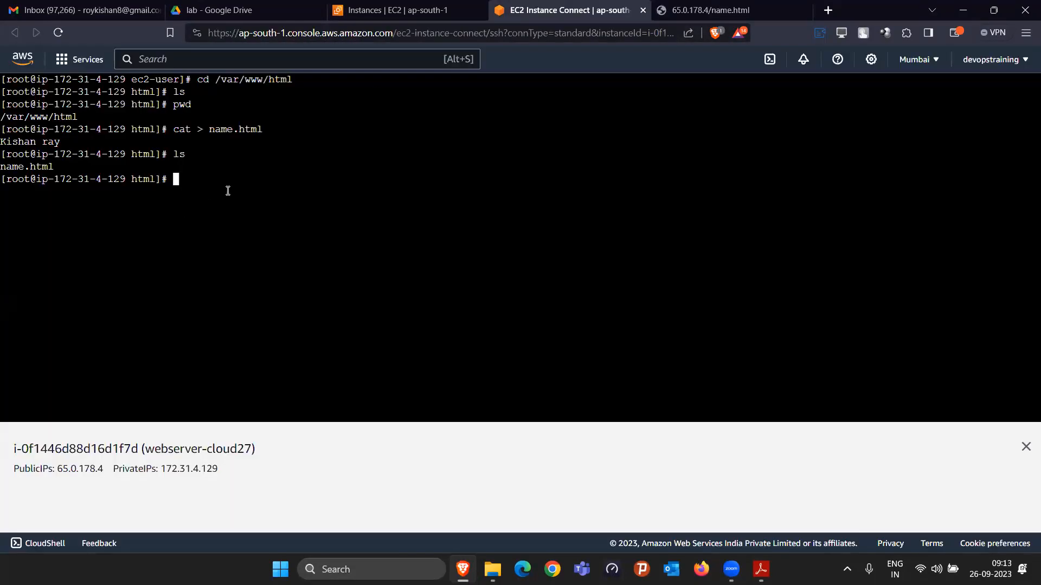
text(vi name)
key(Tab)
key(Return)
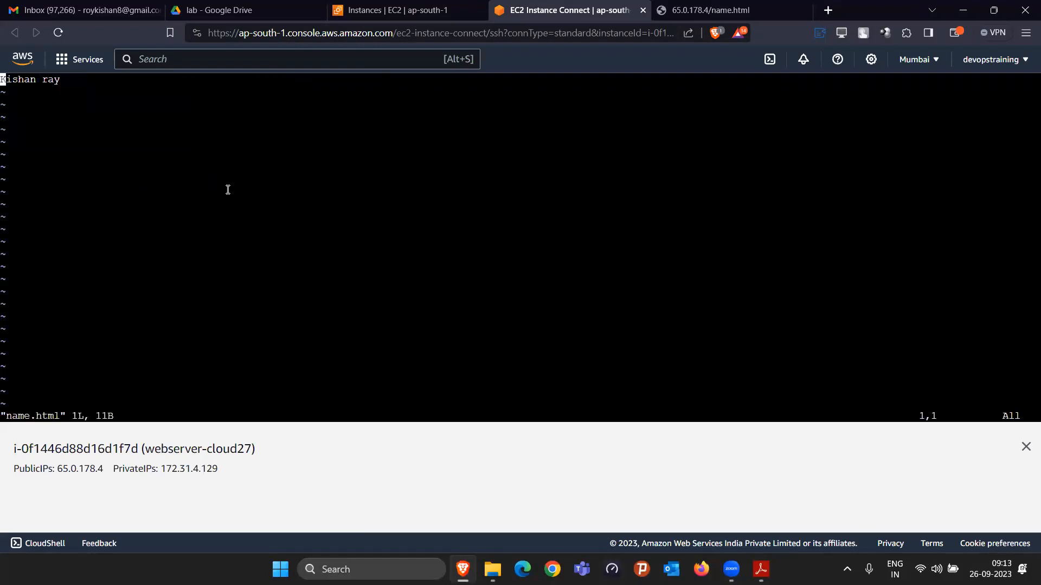
key(i)
text(<h1>)
key(Right)
key(Right)
key(Right)
key(Right)
key(Right)
key(Right)
key(Right)
key(Right)
key(Right)
key(Right)
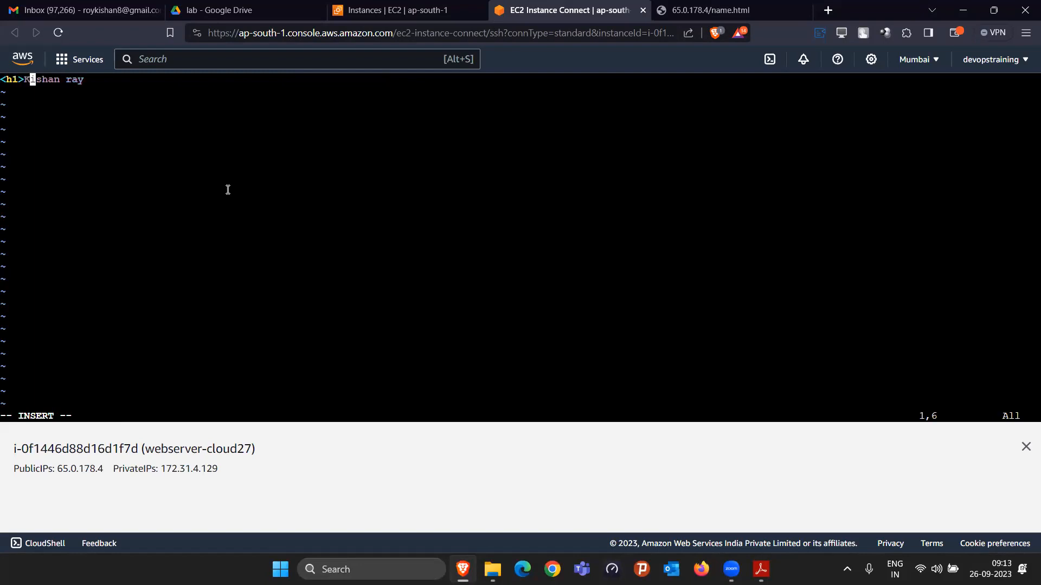
text(</h1>)
Step: Add the line <h3> Welcome!!! </h3> below a blank line in name.html, and save and quit vi
key(Return)
key(Return)
text(<h3> Welcome!!!)
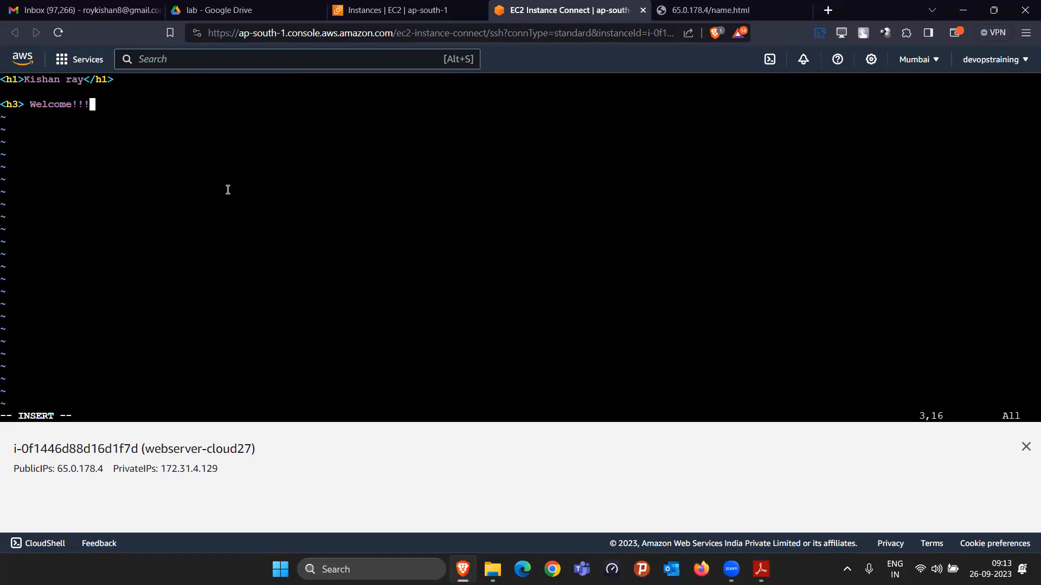
text( </h3?)
key(BackSpace)
text(>)
key(Escape)
text(:wq)
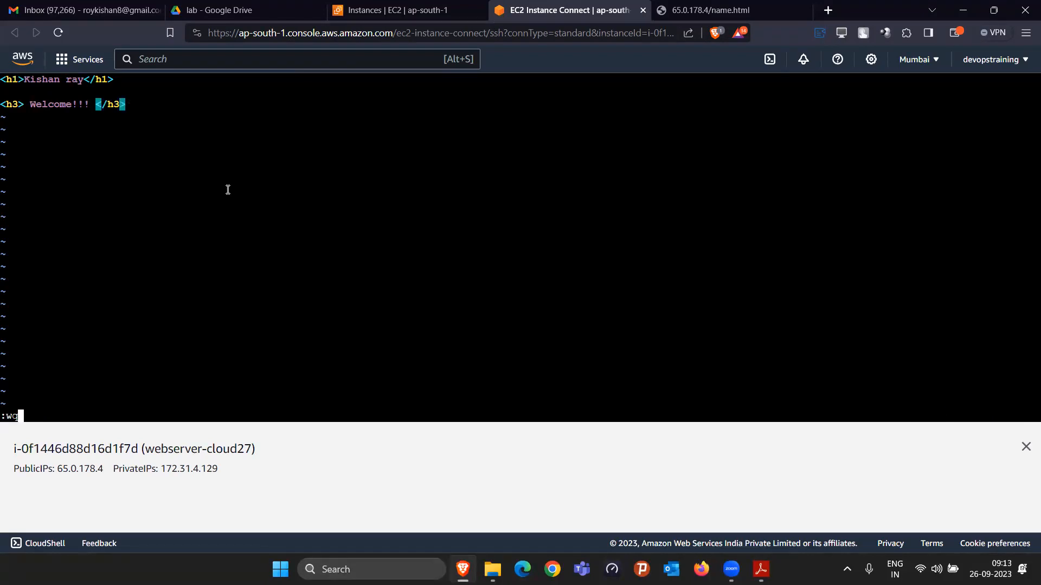
key(Return)
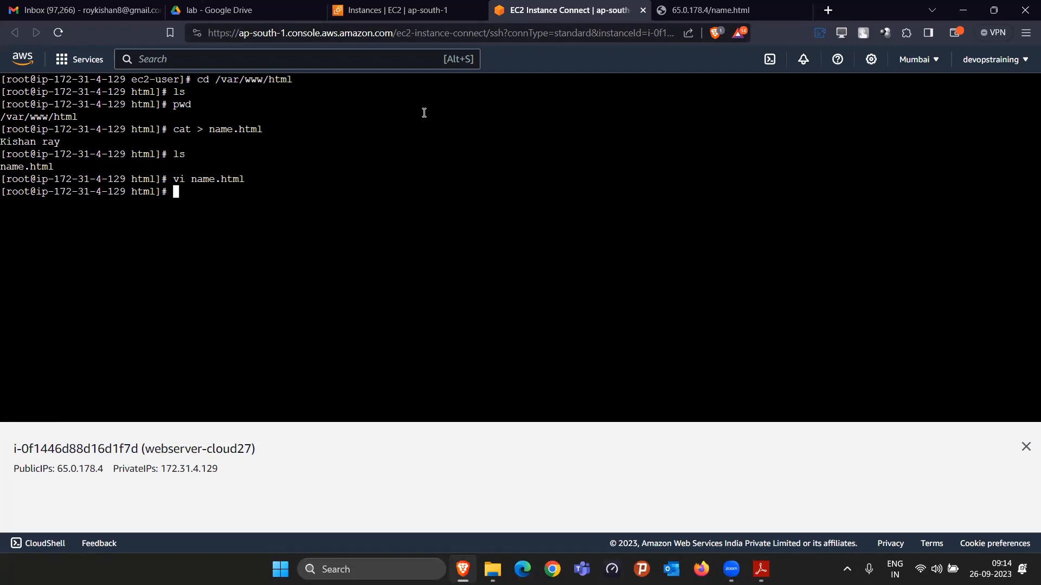
Step: Reload name.html in the browser and examine the rendered name heading and welcome line
click(738, 10)
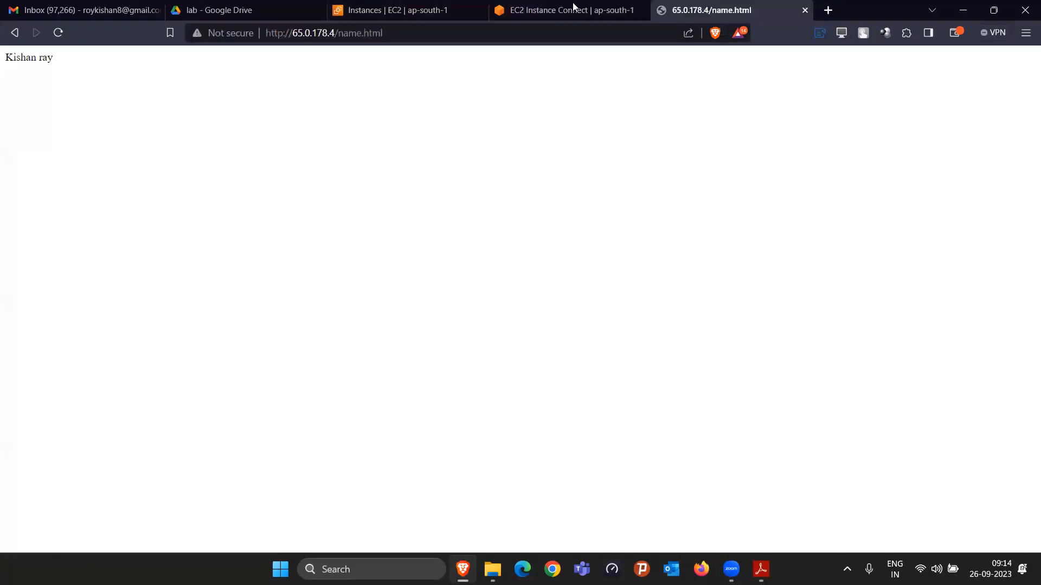
click(58, 33)
drag(3, 68, 59, 126)
click(63, 143)
drag(3, 64, 130, 74)
drag(4, 99, 88, 106)
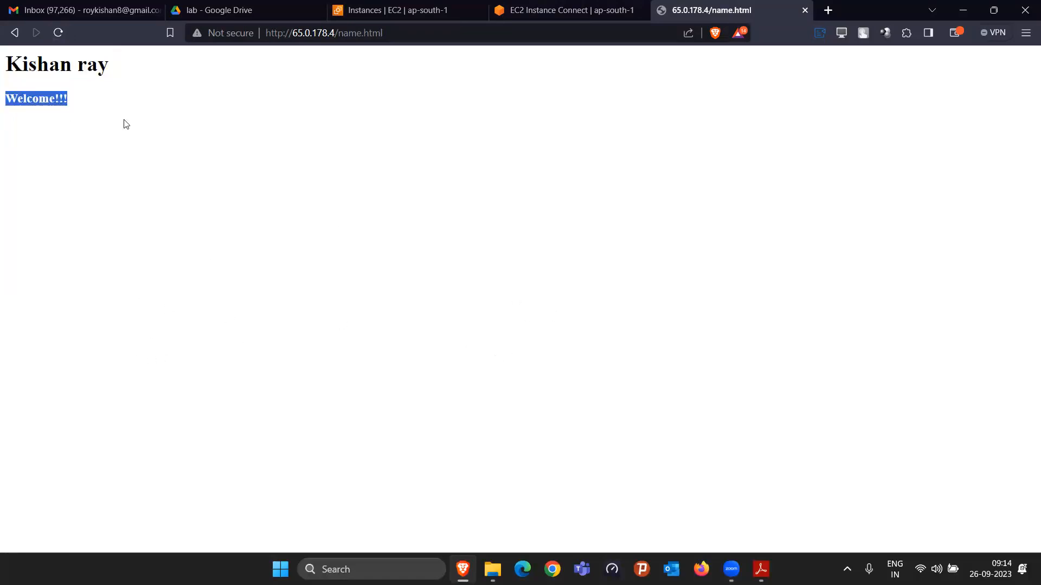
drag(75, 184, 5, 60)
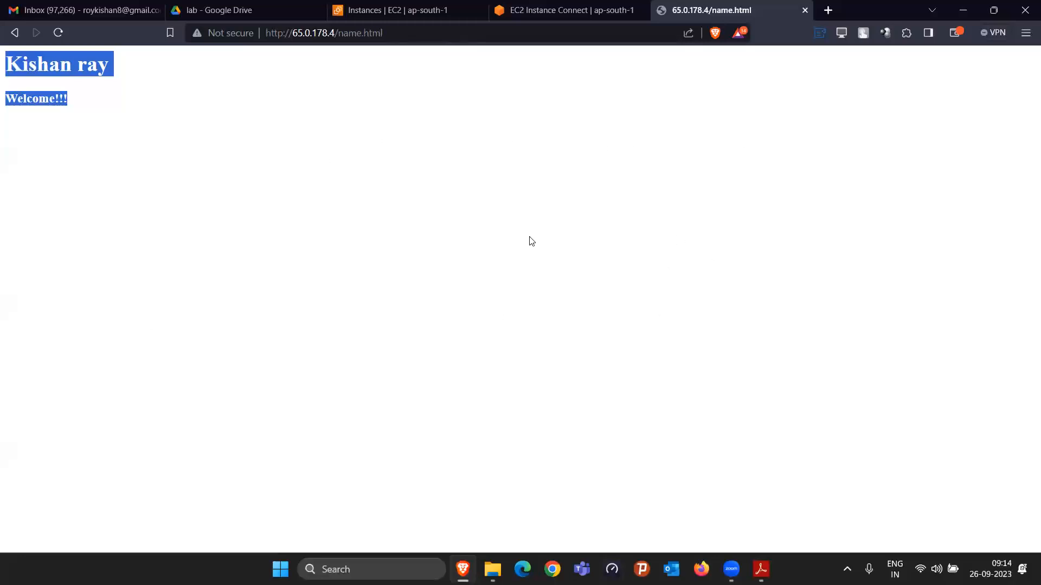
Step: Review the terminal and the name.html page, go back to the root page at 65.0.178.4, reload it, and return to the terminal
click(533, 7)
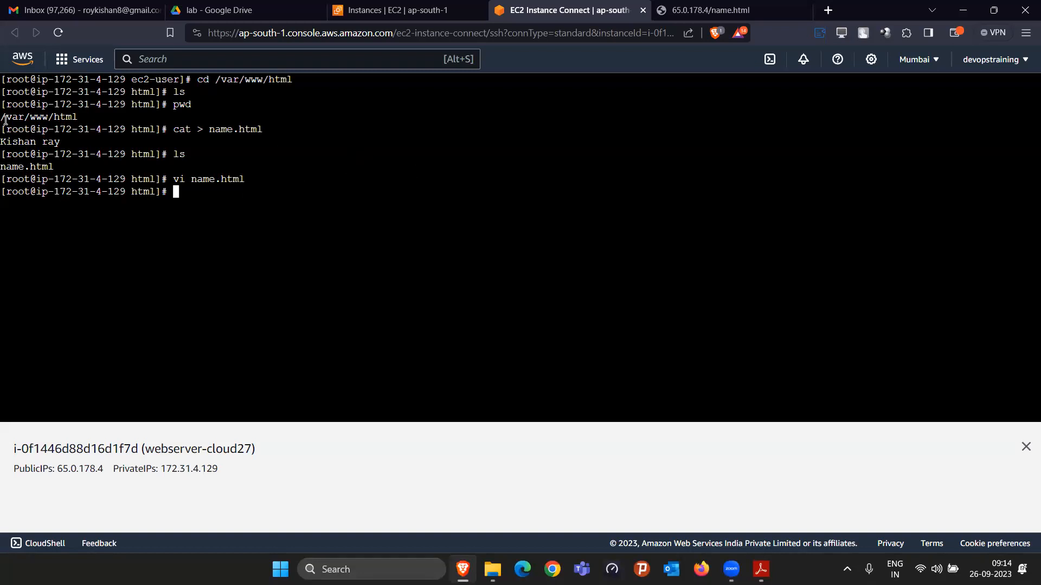
click(725, 5)
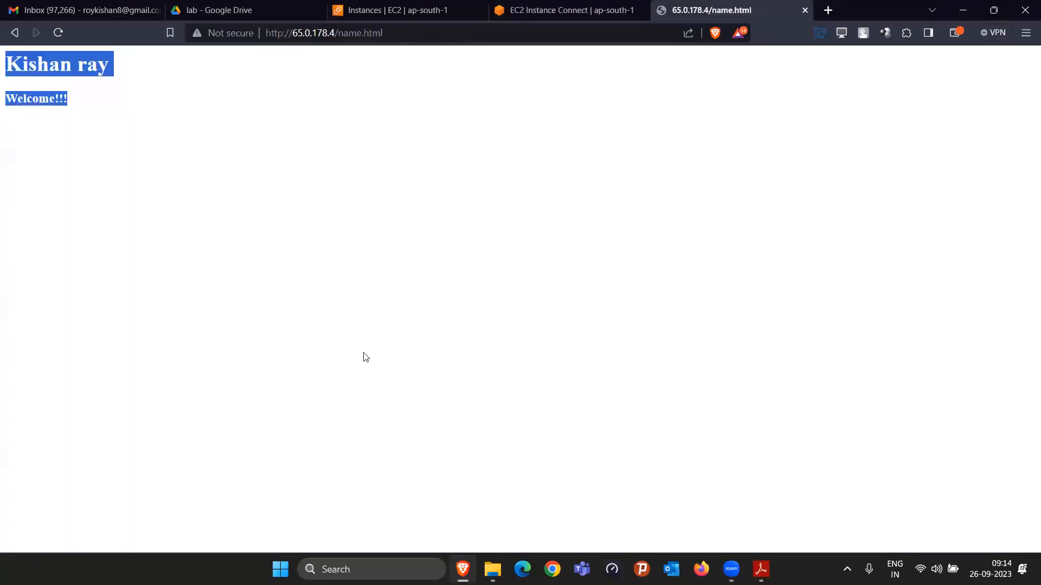
click(254, 120)
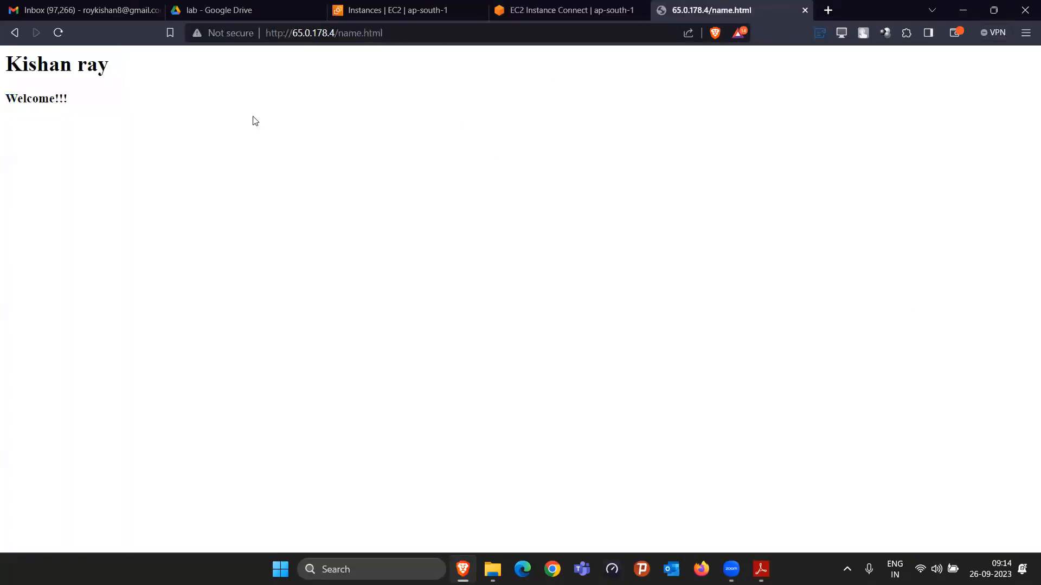
click(58, 32)
click(12, 33)
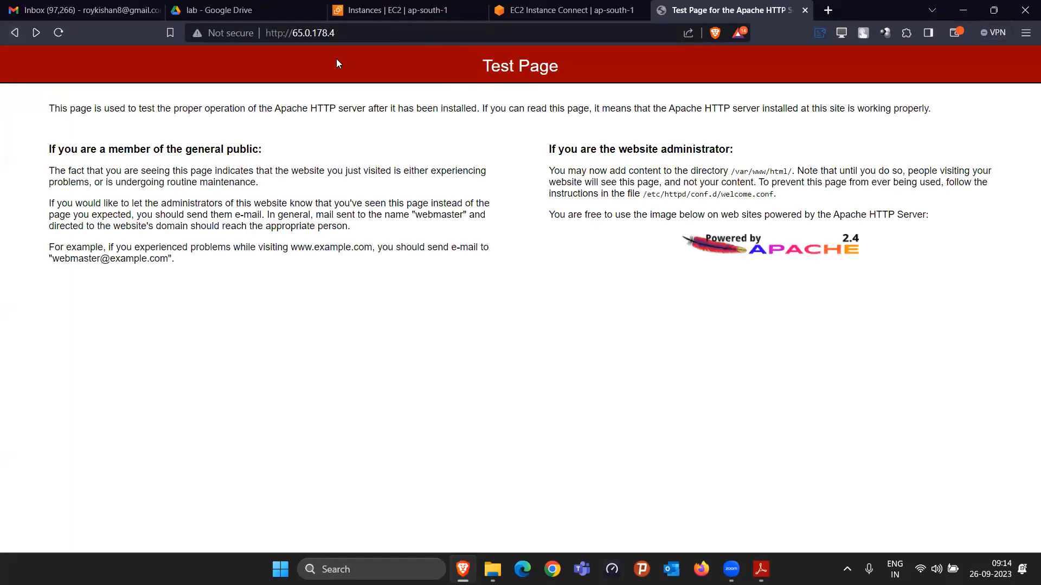
click(57, 32)
click(571, 4)
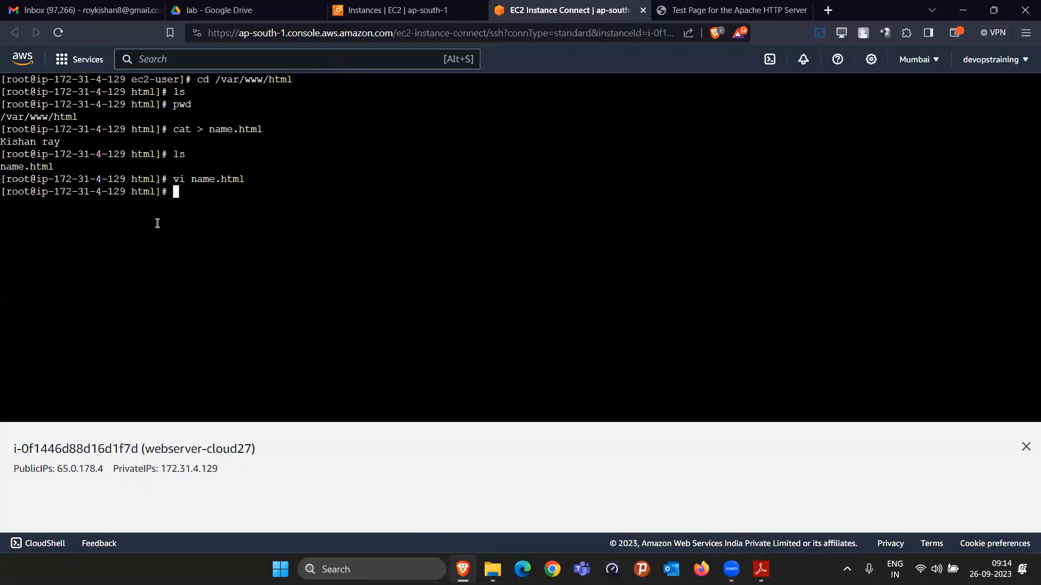
Step: List the files in the web directory, and compare them with the Apache test page at 65.0.178.4
text(ls)
key(Return)
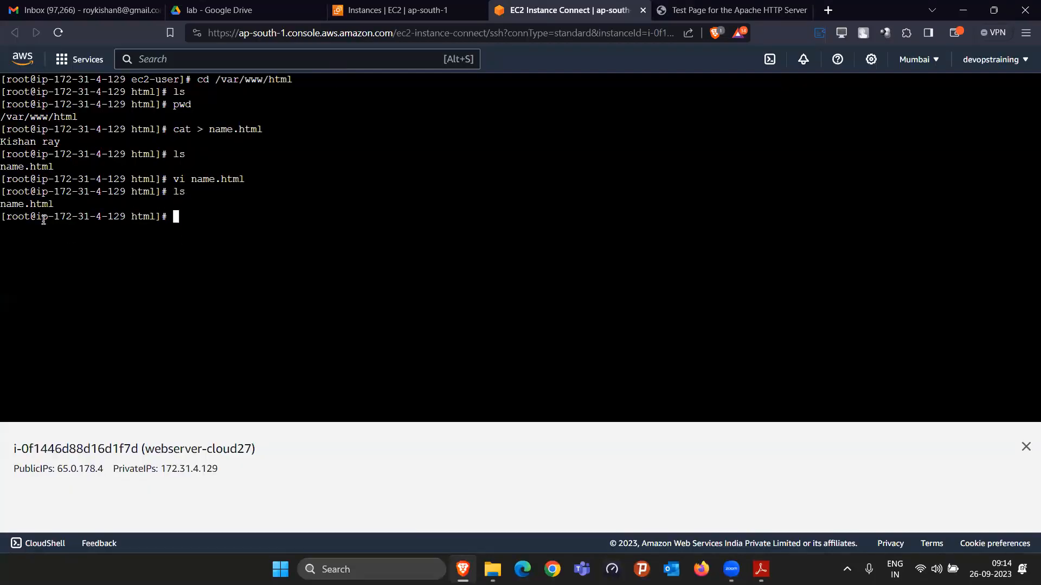
click(722, 5)
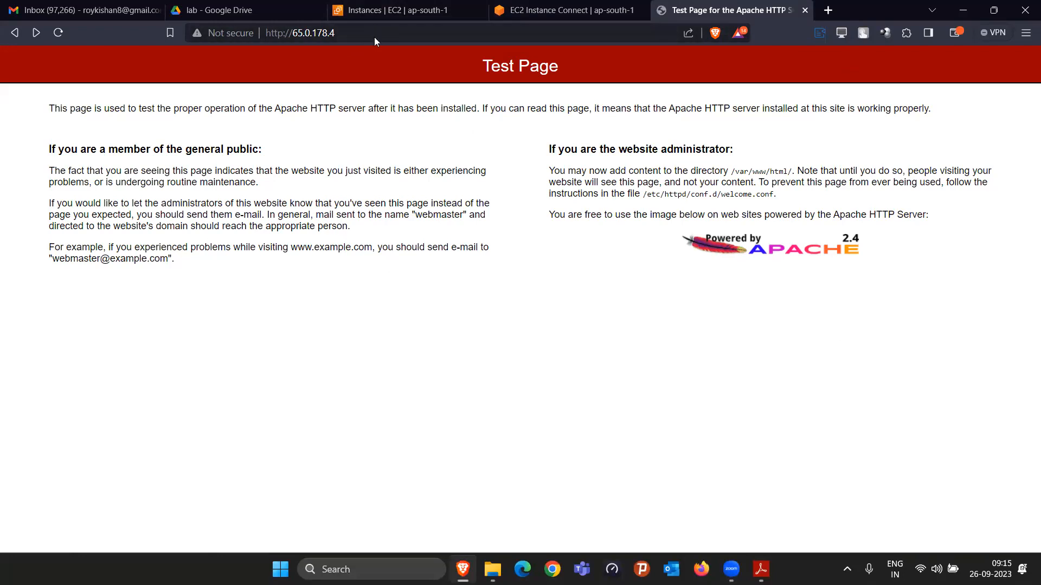
click(534, 5)
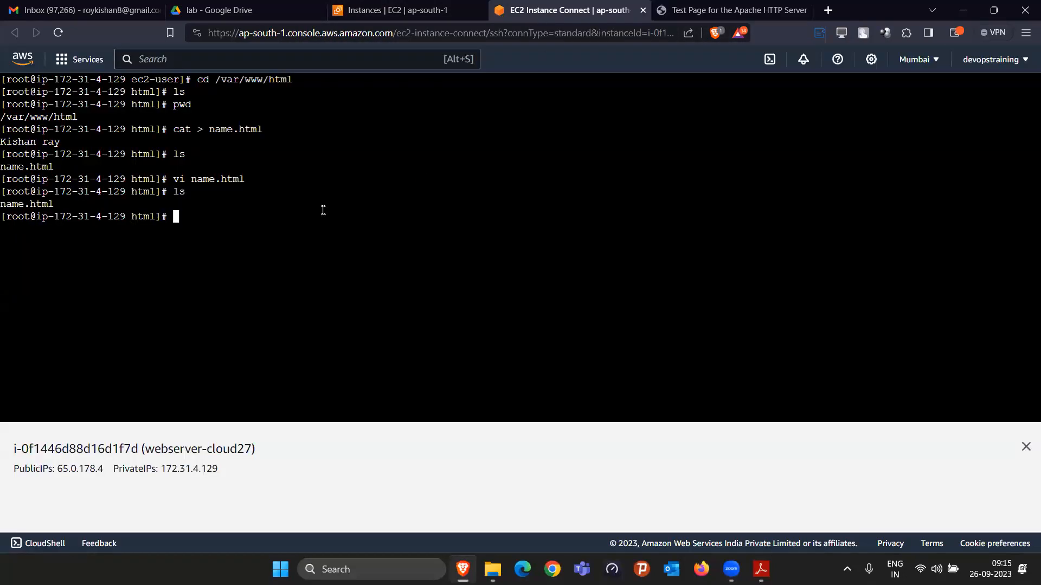
Step: Clear the terminal, create index.html with the line "hi welcome" using cat, and list the directory
text(clear)
key(Return)
text(ls)
key(Return)
text(cat > inde)
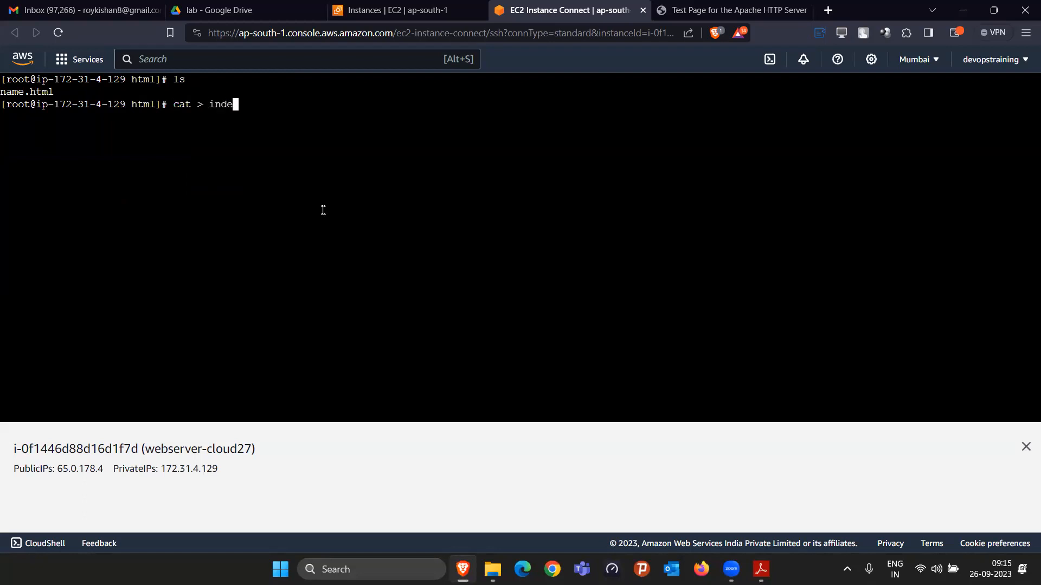
text(x.html)
key(Return)
text(hi welcome)
key(Return)
key(ctrl+d)
text(ls)
key(Return)
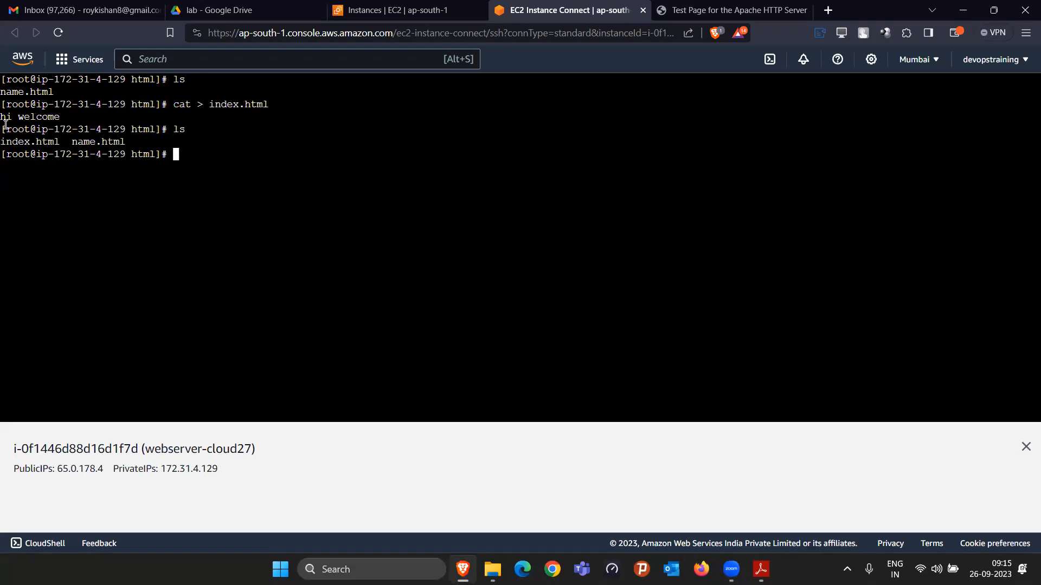
Step: Reload the root page at 65.0.178.4, view /name.html, and return to the root page
click(737, 10)
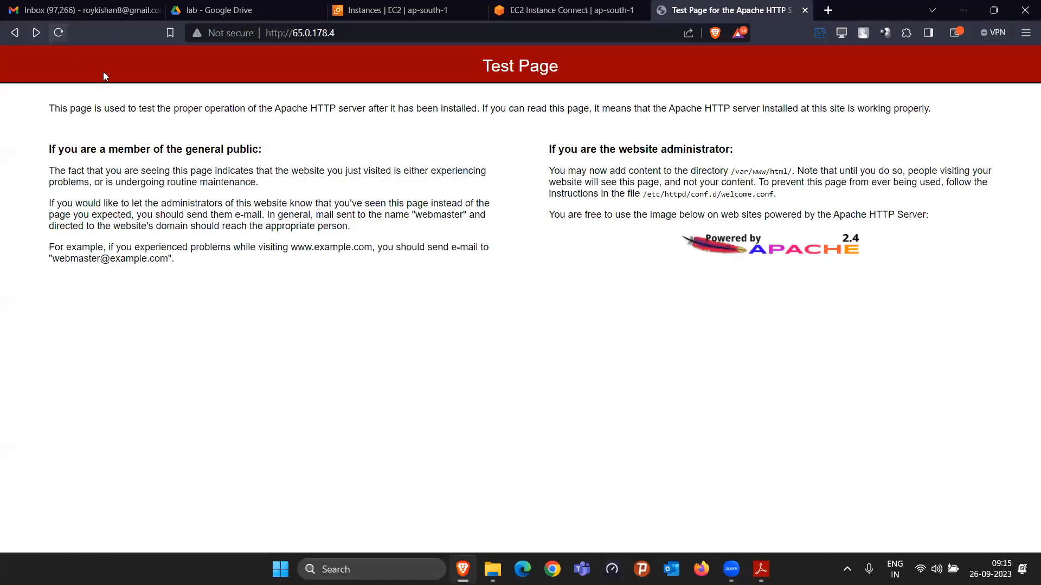
click(56, 34)
click(399, 32)
click(416, 33)
text(/name.)
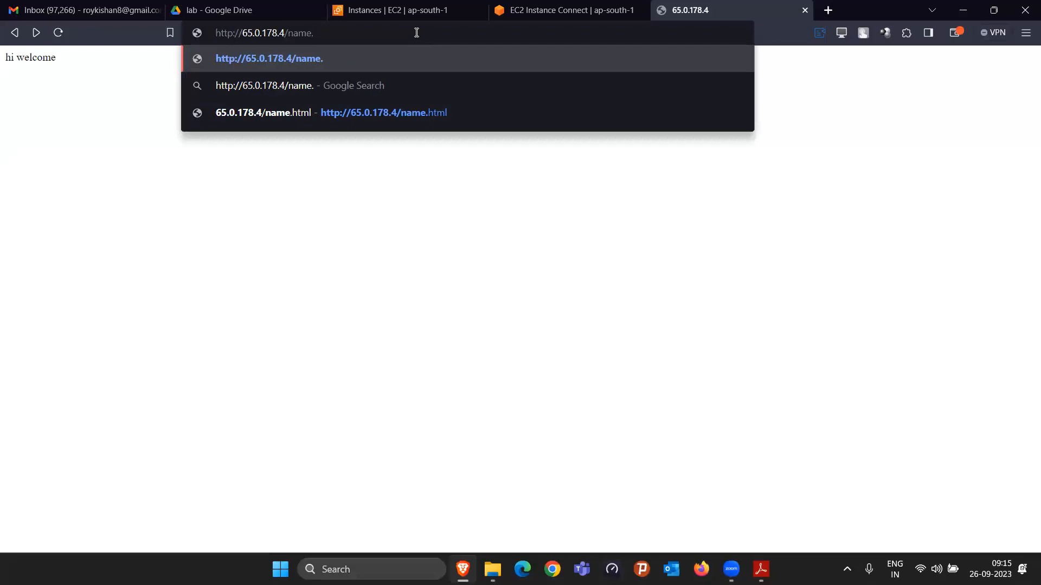
text(html)
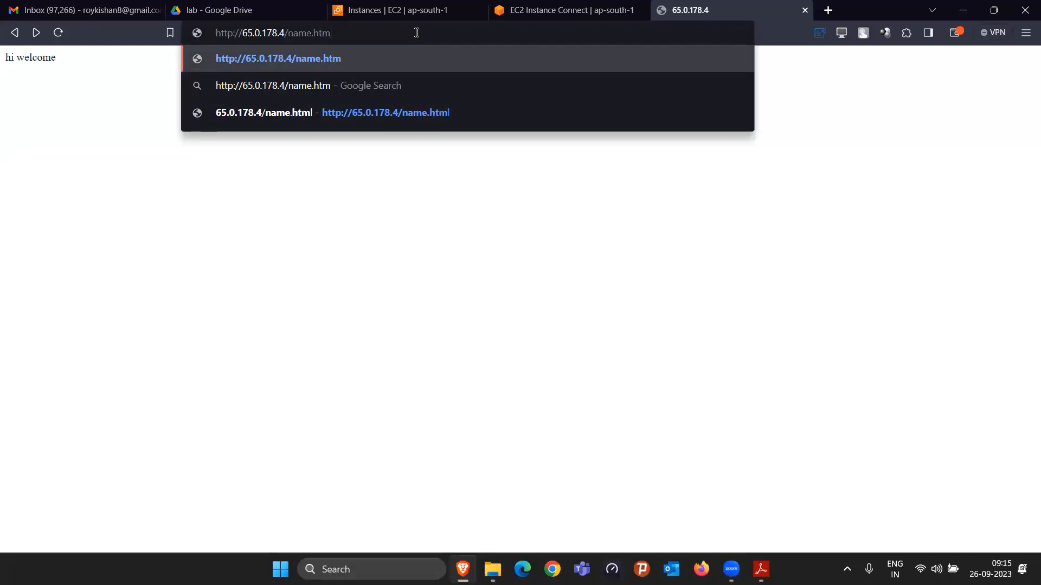
key(Return)
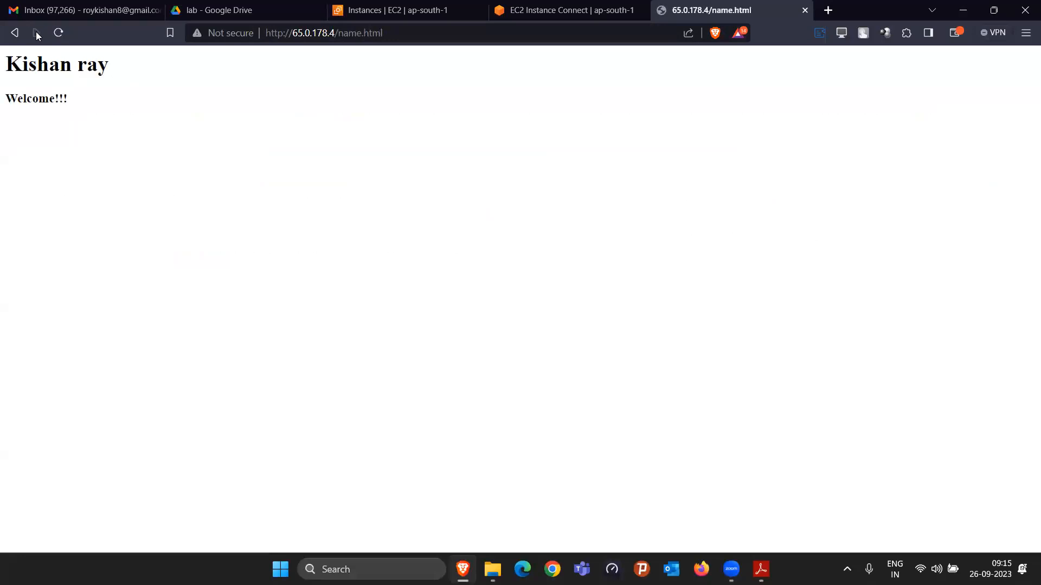
click(15, 32)
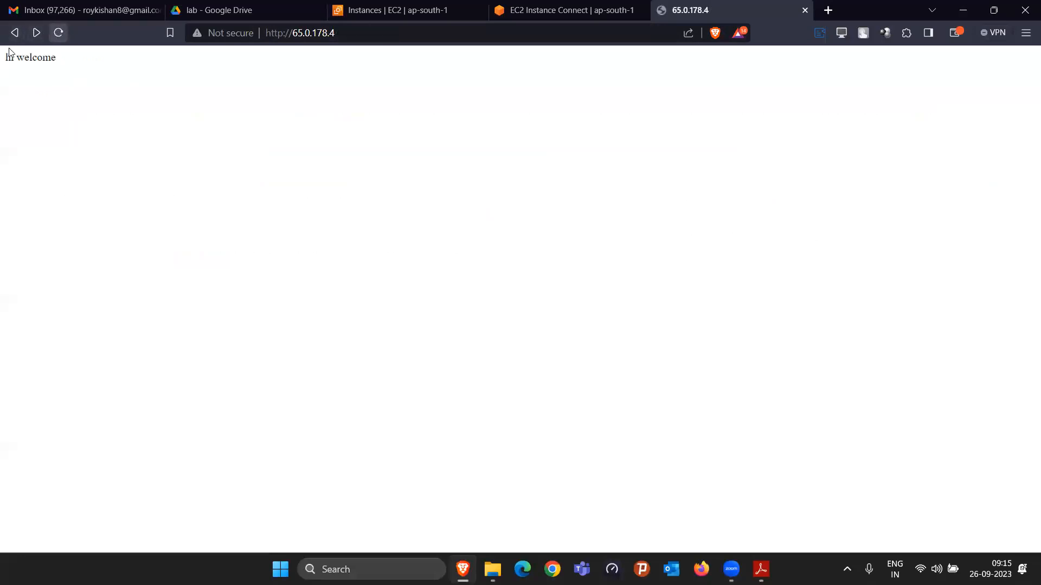
Step: Examine the root page's text, and compare it with the page at 65.0.178.4/index.html
drag(2, 63, 69, 67)
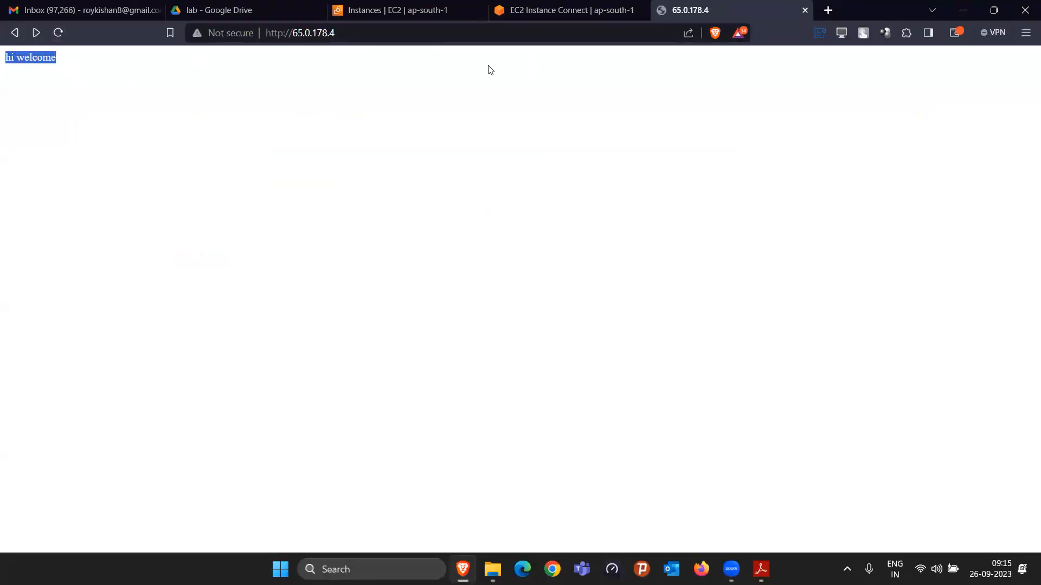
click(473, 38)
click(472, 38)
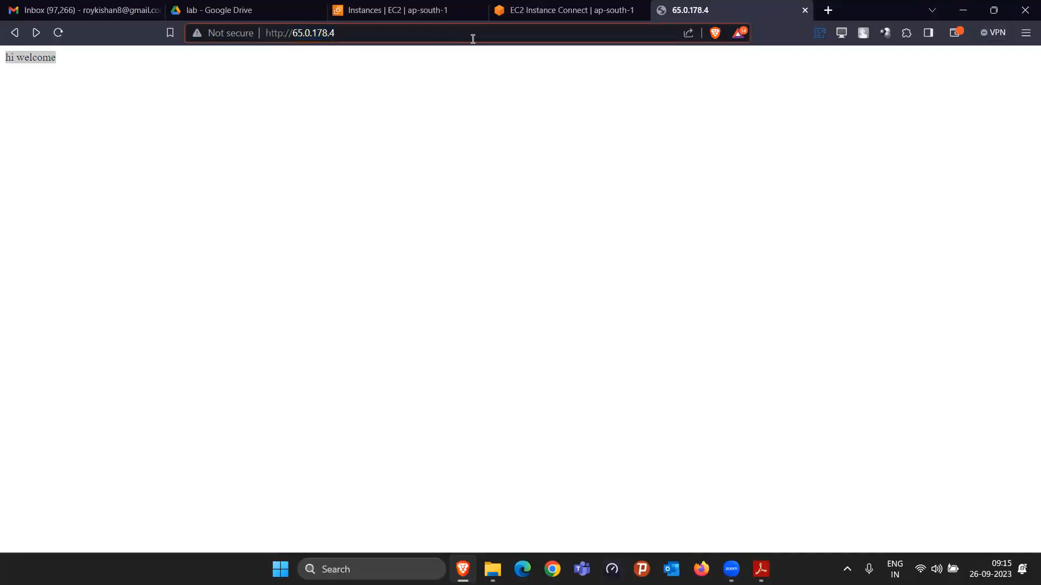
text(/index.html)
key(Return)
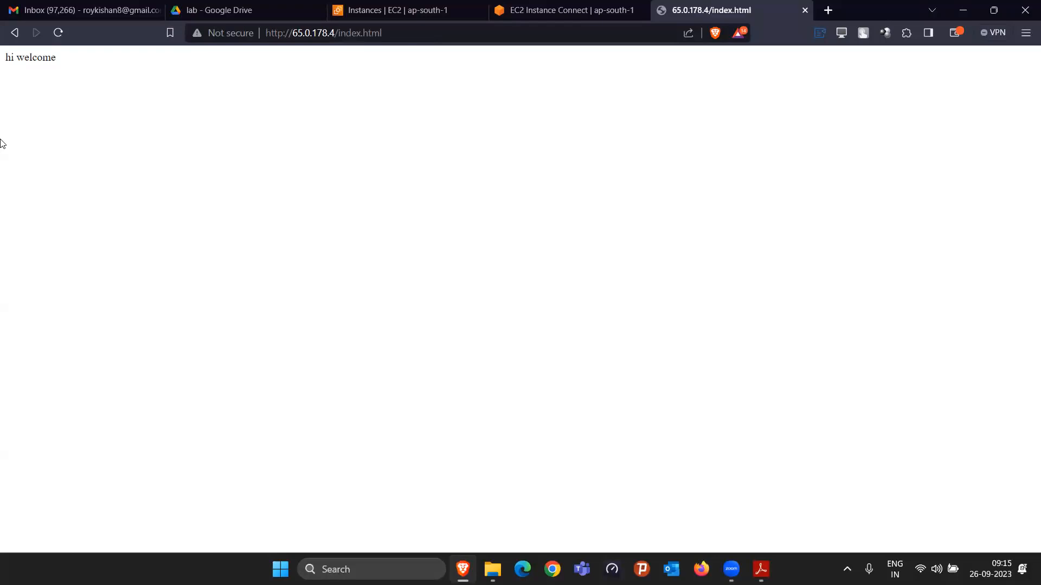
drag(335, 33, 383, 33)
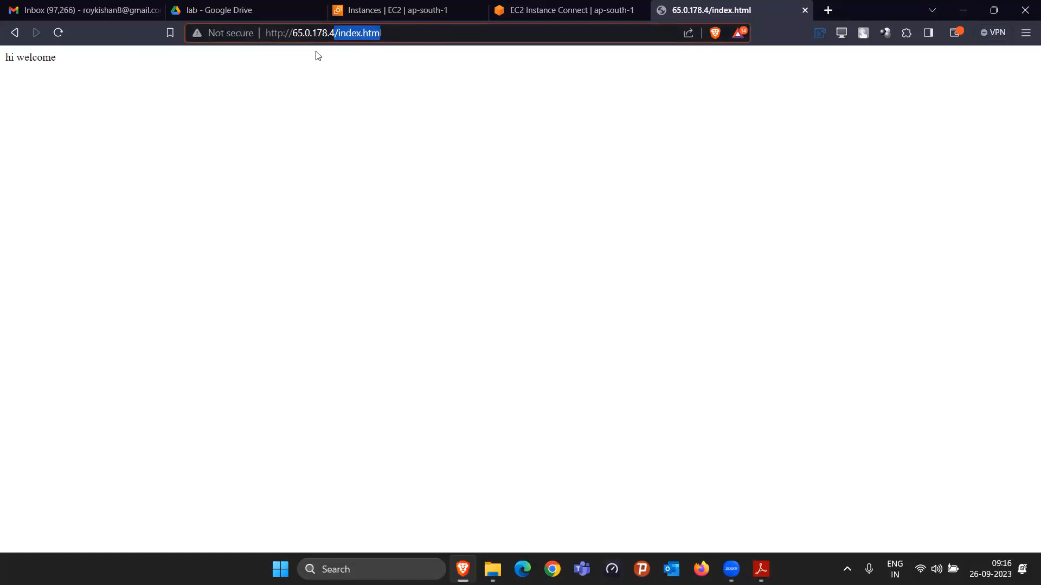
Step: Delete all files in /var/www/html with rm -rvf *, and list the directory in a cleared terminal
click(552, 12)
text(clear)
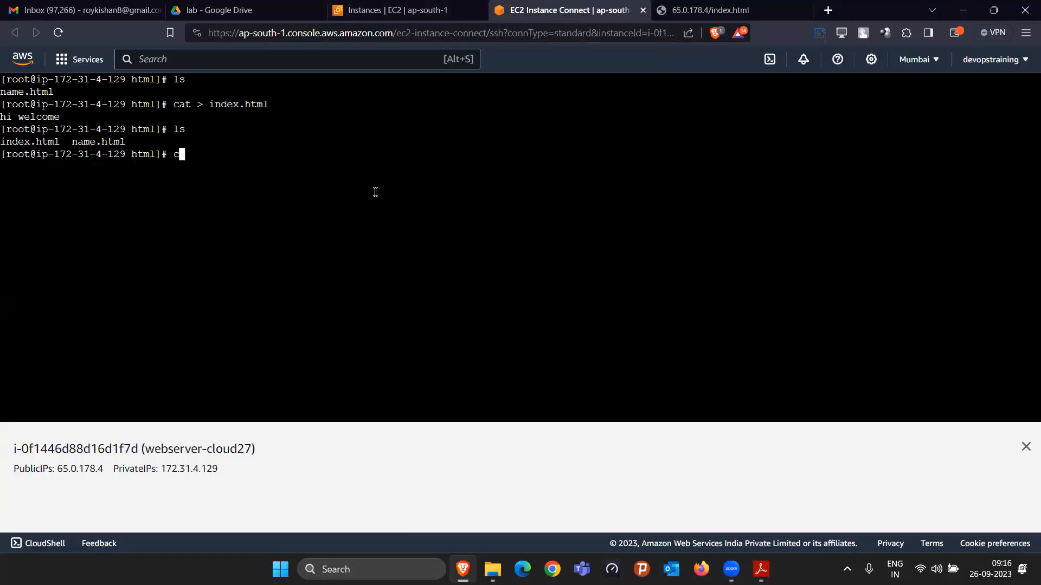
key(Return)
text(ls)
key(Return)
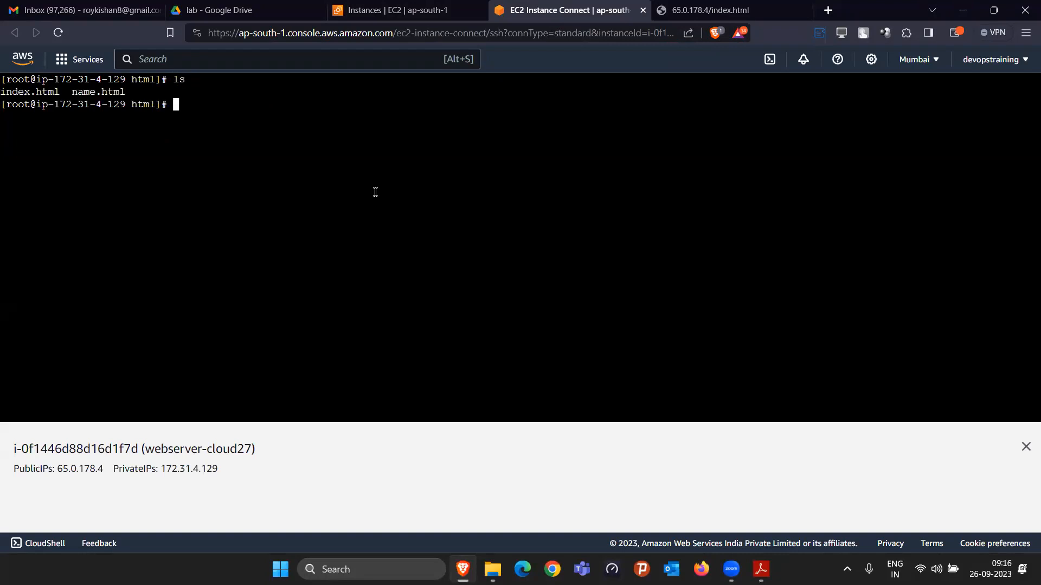
text(rm -rvf *)
key(Return)
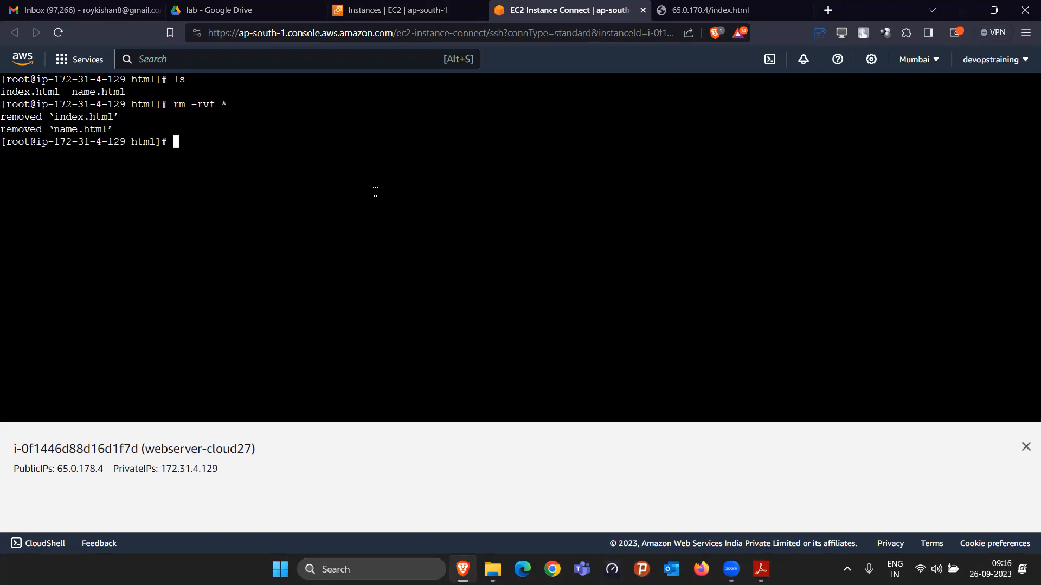
text(clear)
key(Return)
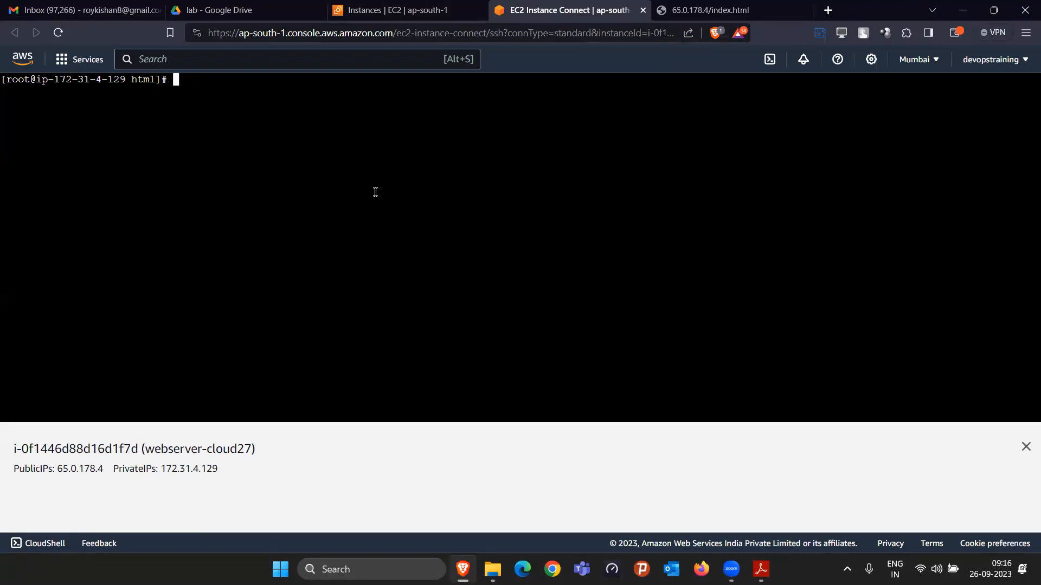
text(ls)
key(Return)
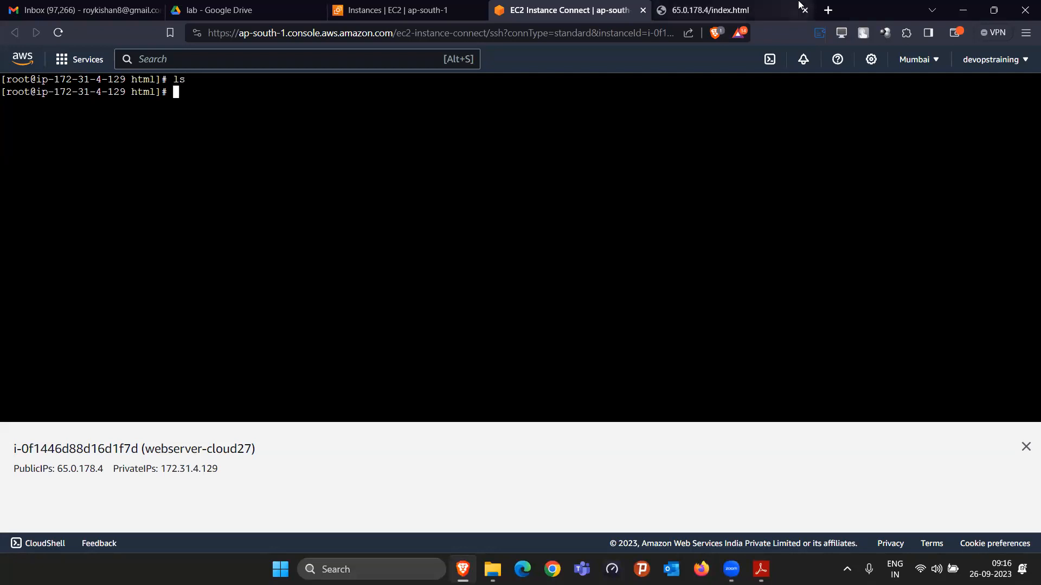
Step: Reload the root page at 65.0.178.4 and examine it, with a brief look at the PDF lab guide
click(710, 10)
key(BackSpace)
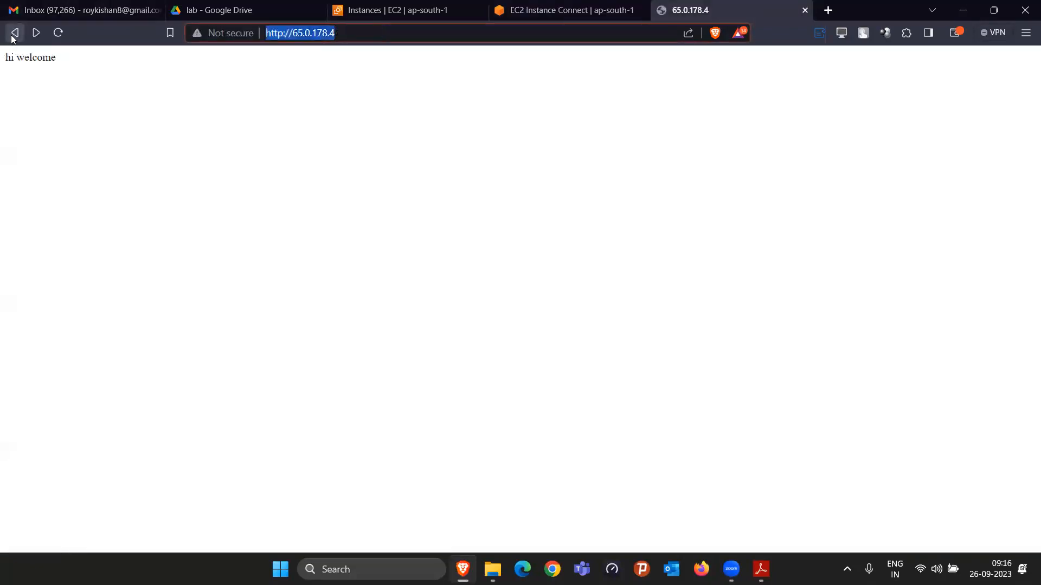
key(Return)
drag(11, 74, 404, 473)
click(446, 445)
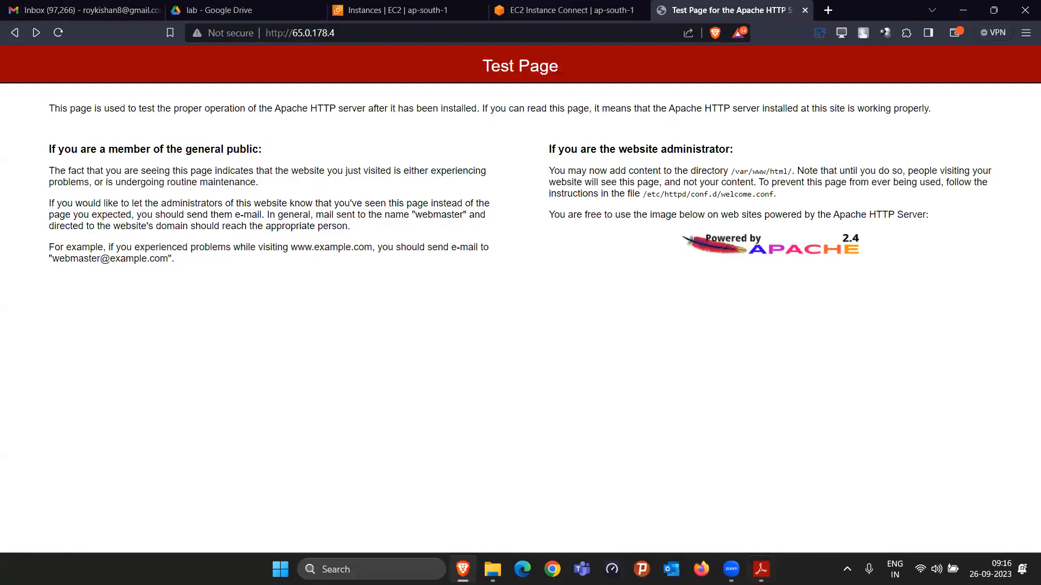
click(761, 570)
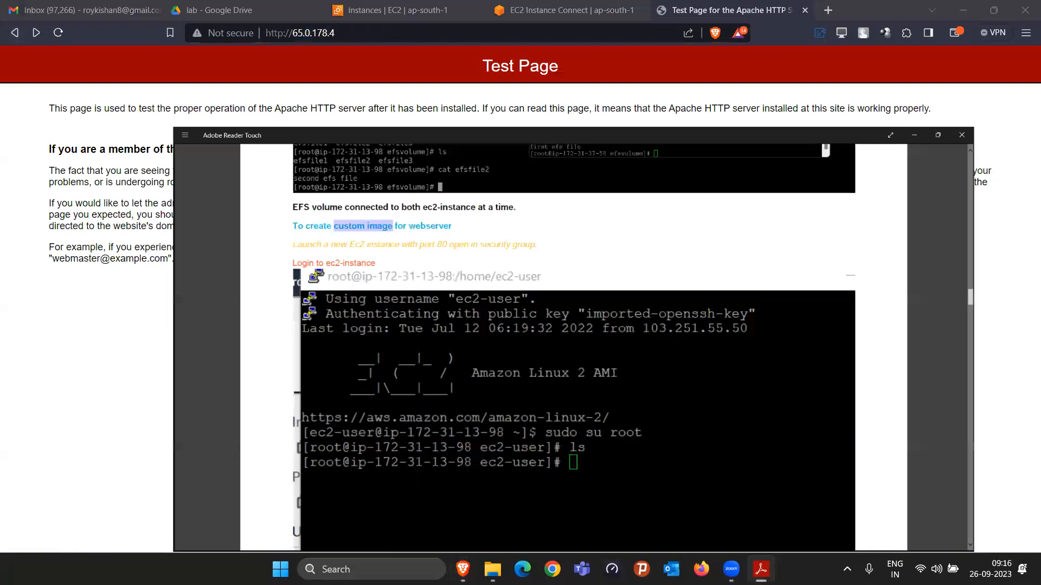
click(963, 11)
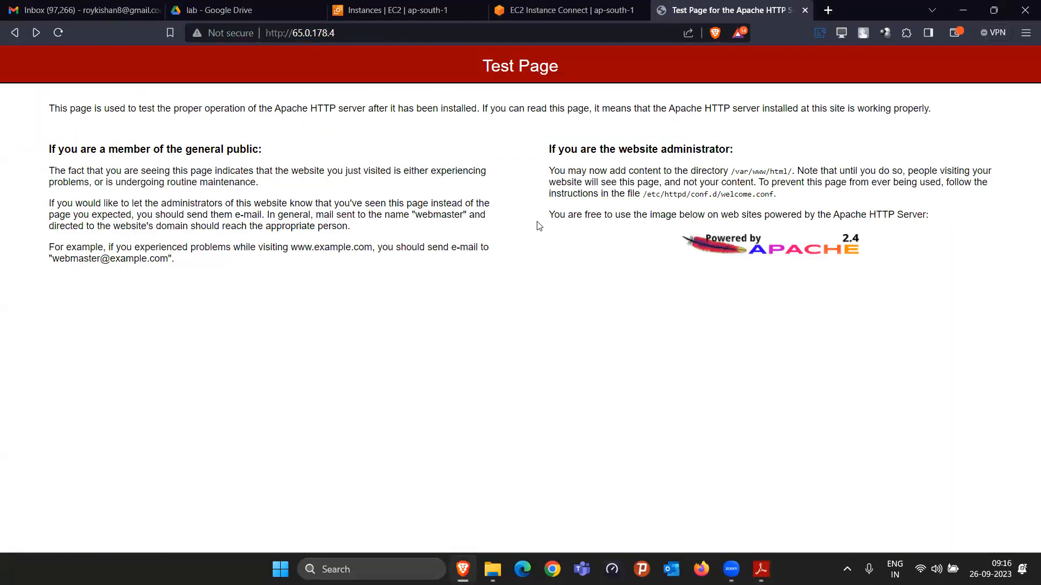
Step: Install PHP on the instance with yum install php -y, and clear the terminal
click(590, 7)
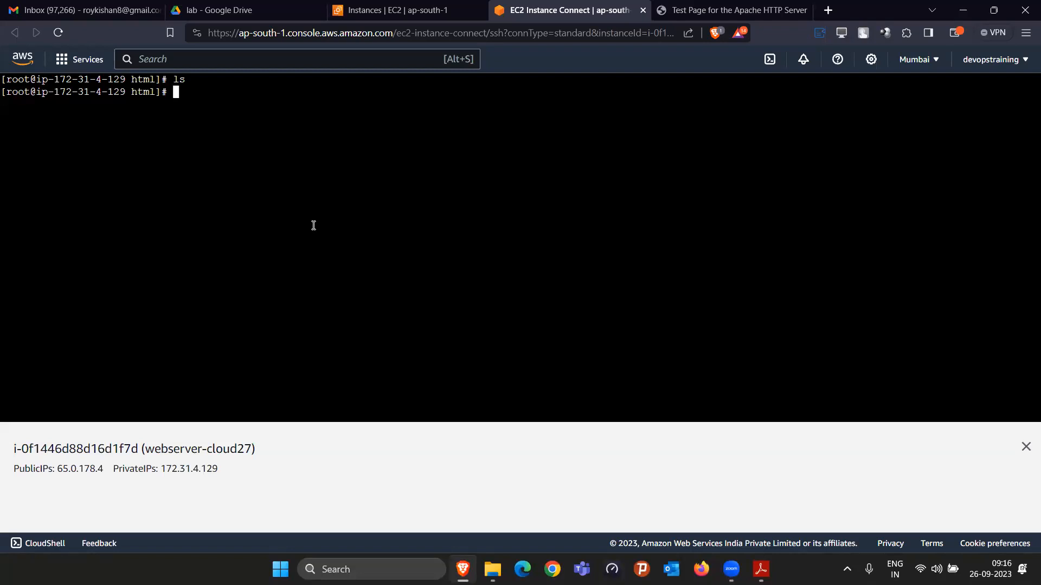
text(yum install php -y)
key(Return)
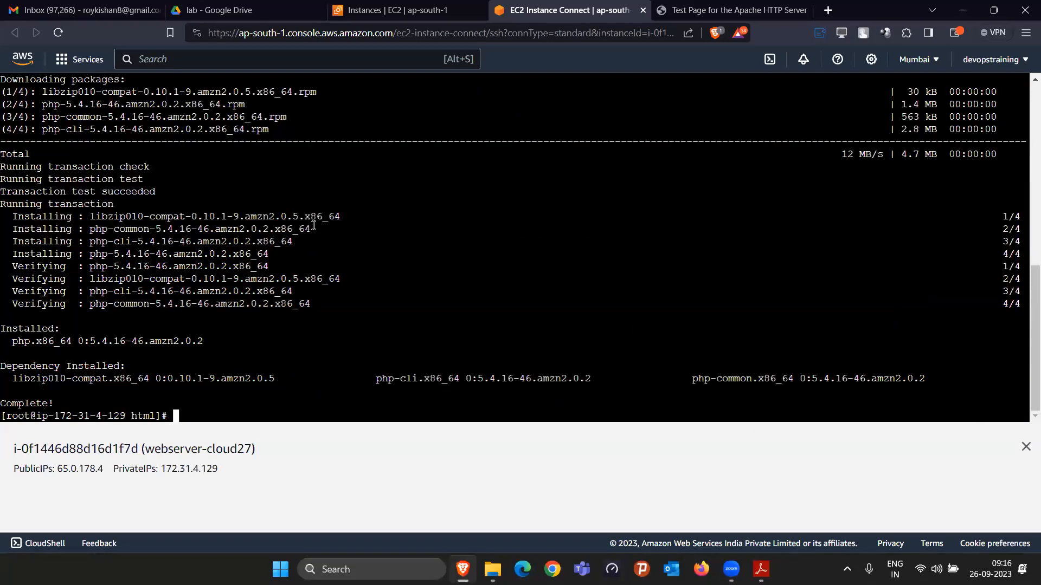
text(clear)
key(Return)
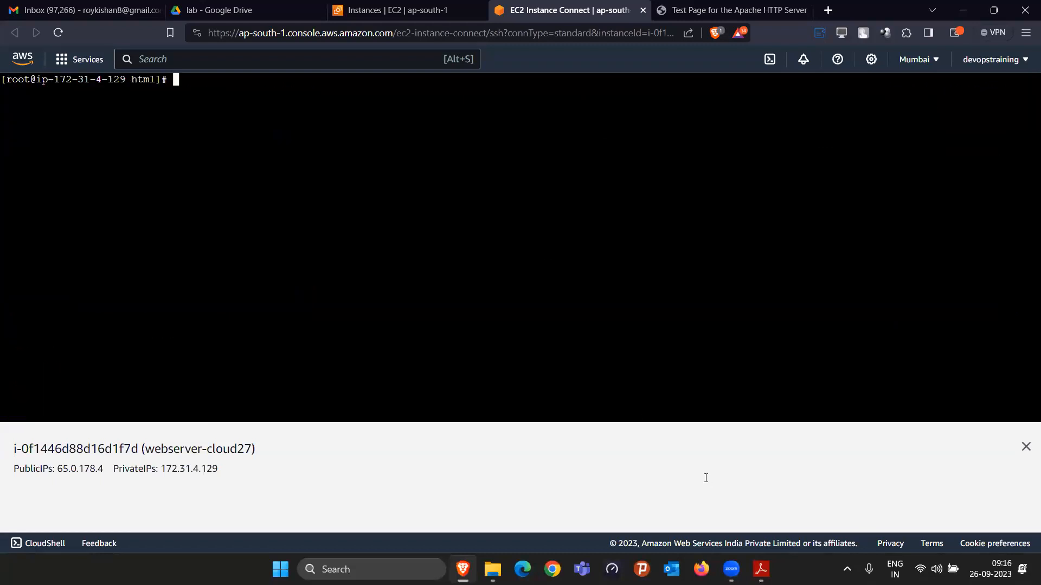
Step: Switch to the PDF lab guide in Adobe Reader and review its web server commands, from installing httpd to editing index.php and enabling httpd
click(760, 569)
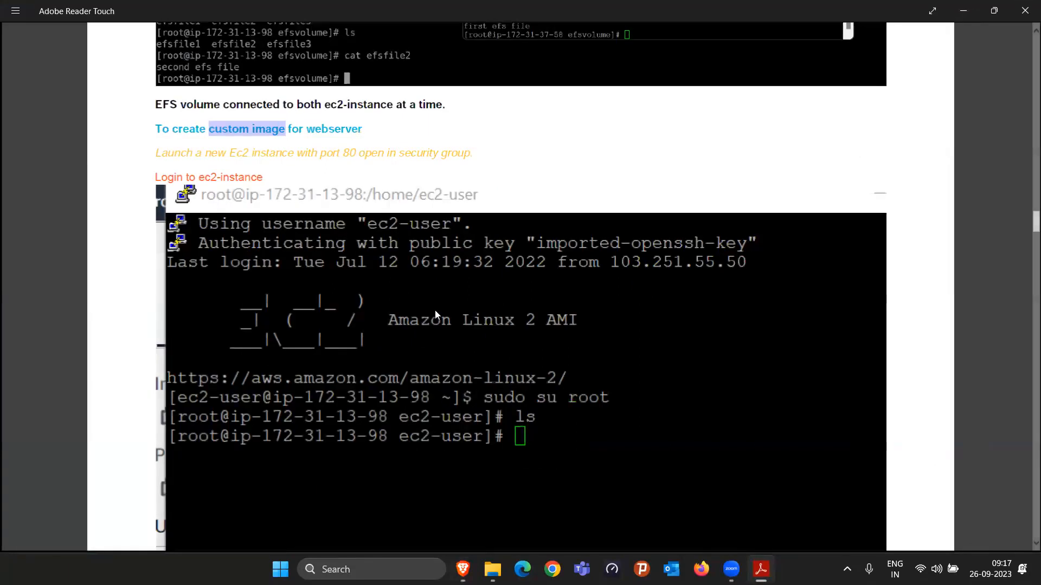
scroll(314, 247, down, 10)
scroll(298, 239, up, 1)
drag(204, 123, 383, 156)
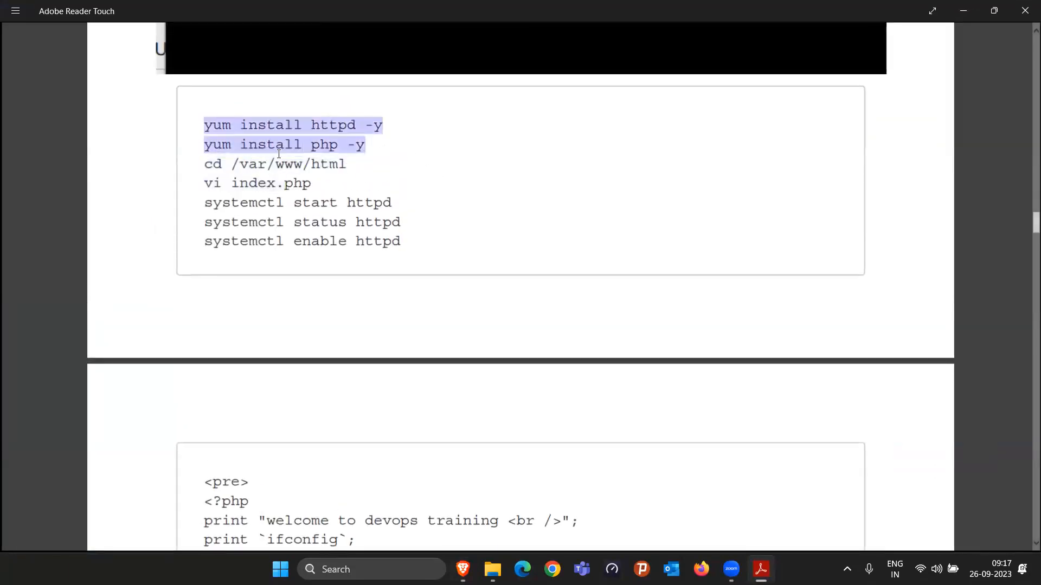
drag(202, 164, 356, 168)
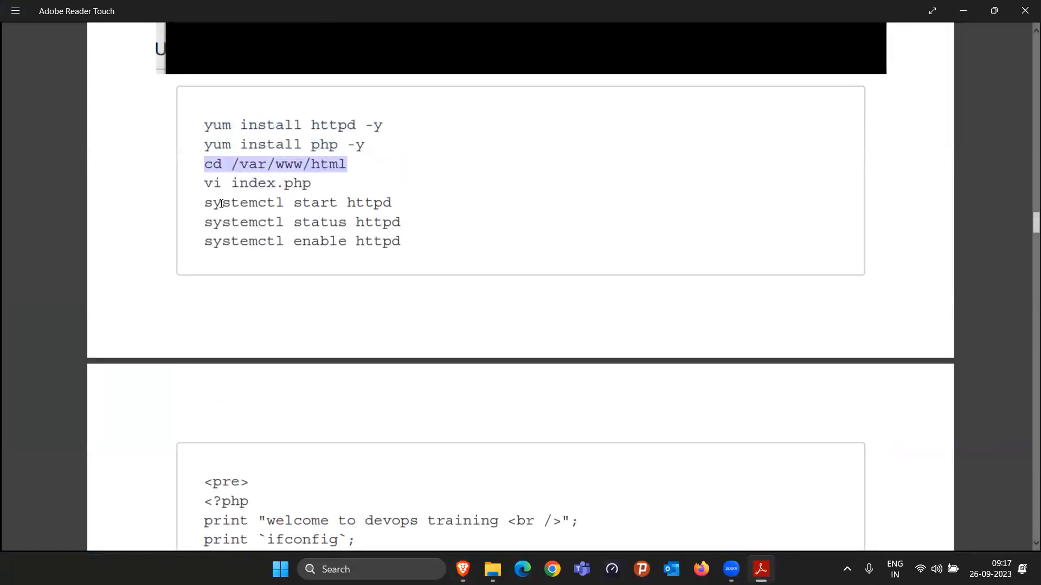
drag(207, 208, 380, 234)
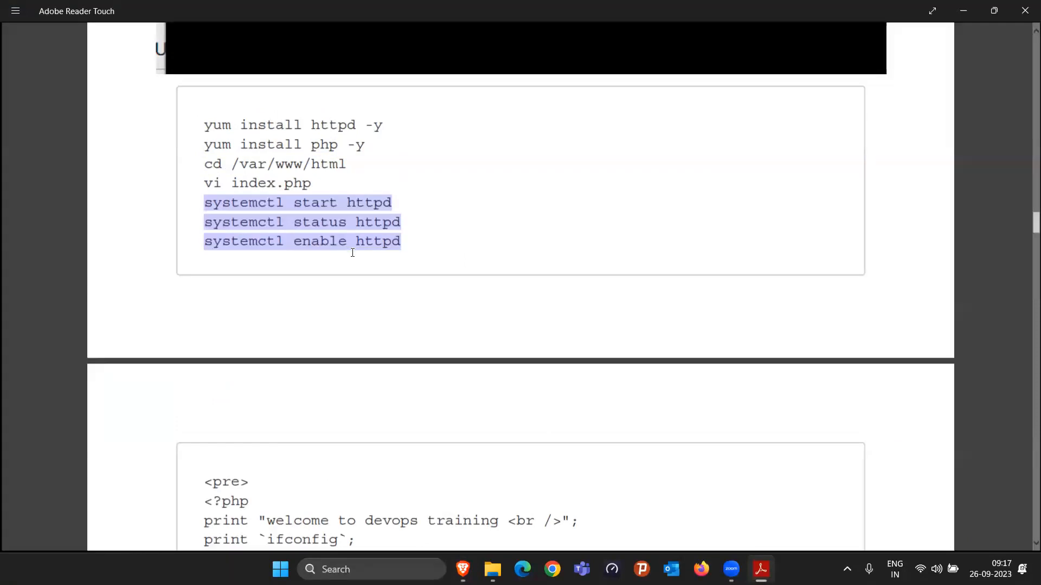
scroll(368, 311, down, 3)
scroll(368, 311, up, 3)
drag(232, 182, 313, 182)
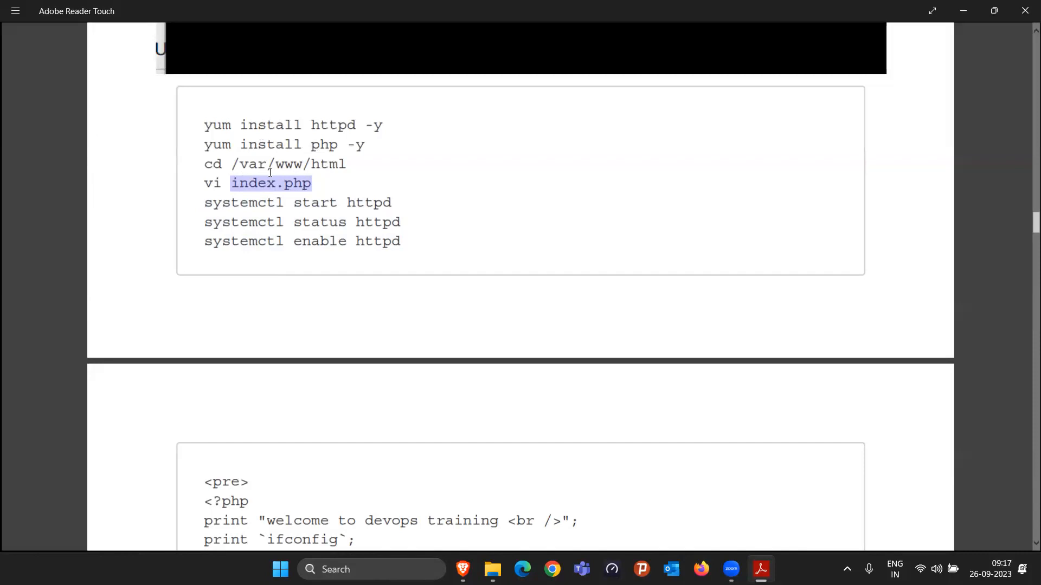
Step: Copy the PHP code block from <pre> to </pre> in the lab guide
scroll(293, 179, down, 3)
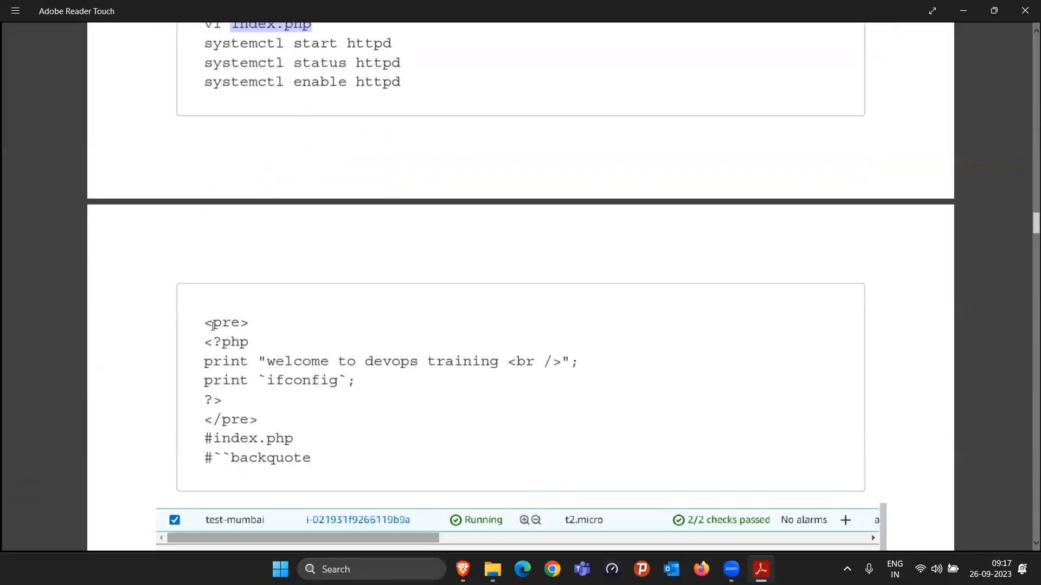
drag(204, 323, 264, 420)
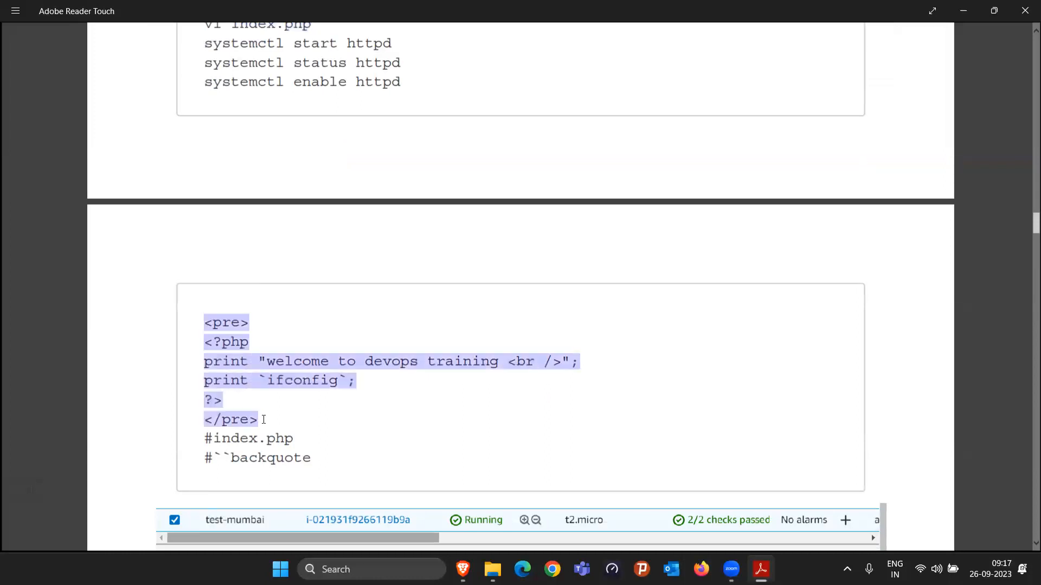
right_click(233, 342)
click(237, 287)
Step: Switch to the instance terminal, open index.php in vi, and paste the copied PHP block into it
click(462, 568)
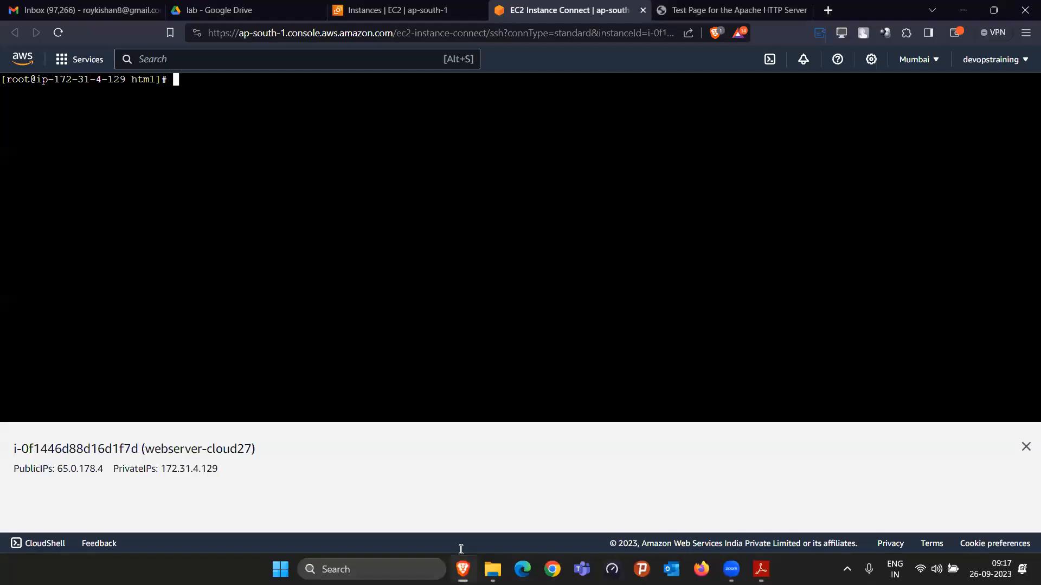
text(vi index.php)
key(Return)
key(i)
key(ctrl+v)
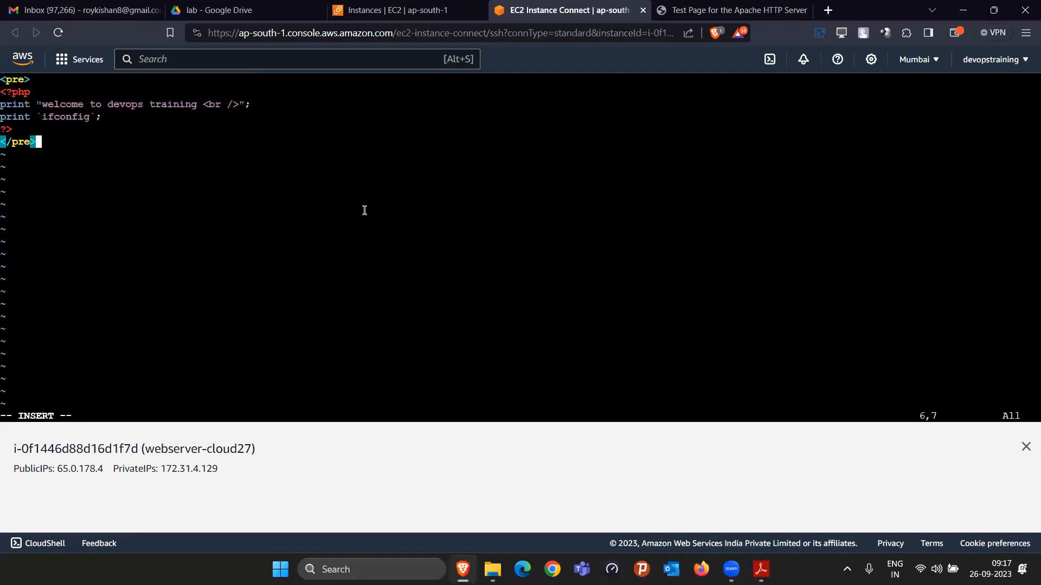
Step: Add "- cloud27!!!" after "welcome to devops training" in the print line, and save and close index.php
key(Up)
key(Up)
key(Up)
key(Right)
key(Right)
key(Right)
key(Right)
key(Right)
key(Right)
key(Right)
key(Right)
key(Right)
key(Right)
key(Right)
key(Right)
key(Right)
key(Right)
key(Right)
key(Right)
key(Right)
key(Right)
key(Right)
key(Right)
key(Right)
key(Right)
key(Right)
key(Right)
text(- cl)
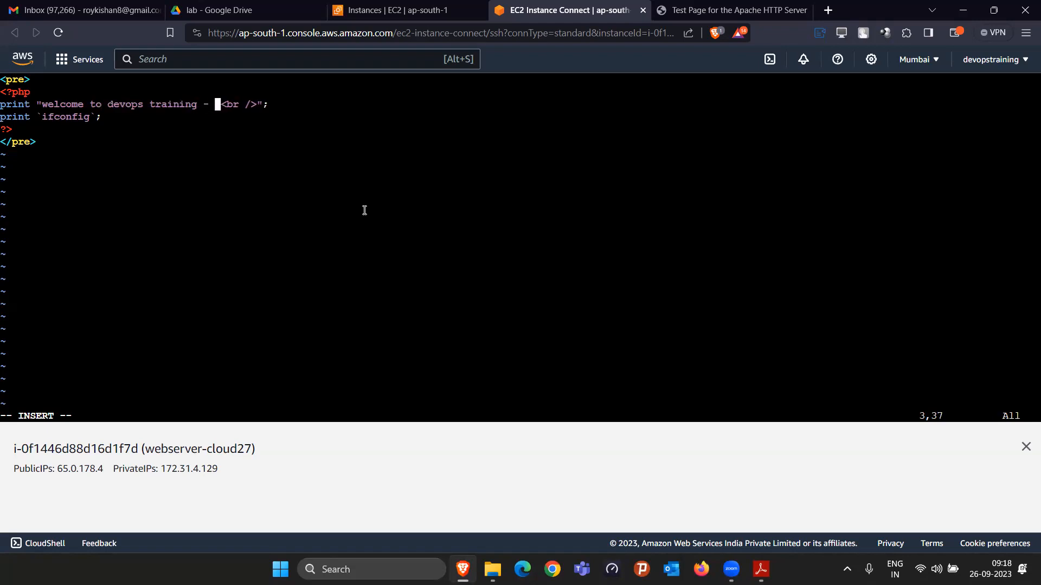
text(oud27)
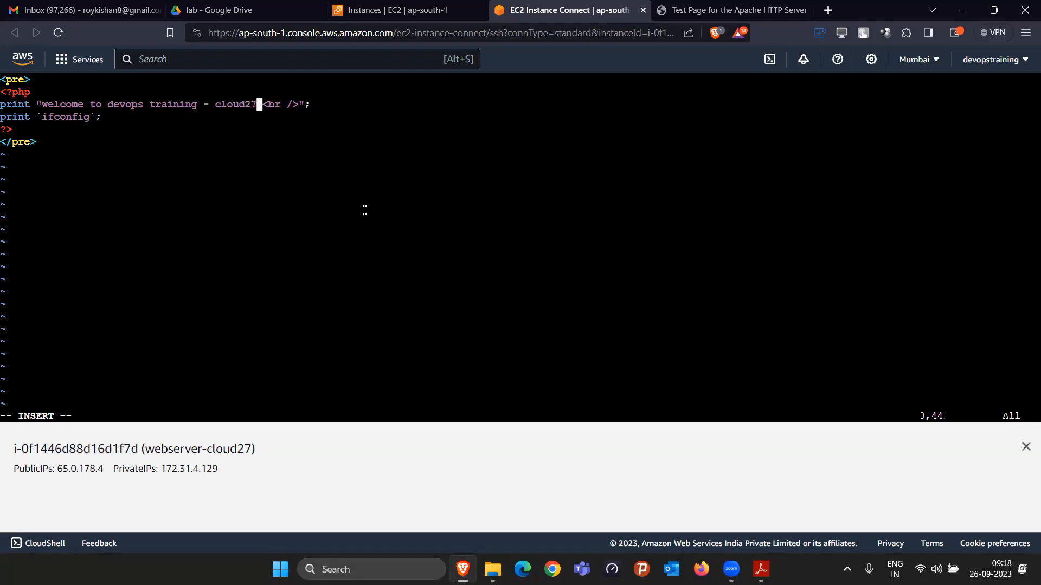
text(!!!)
key(Escape)
text(:w)
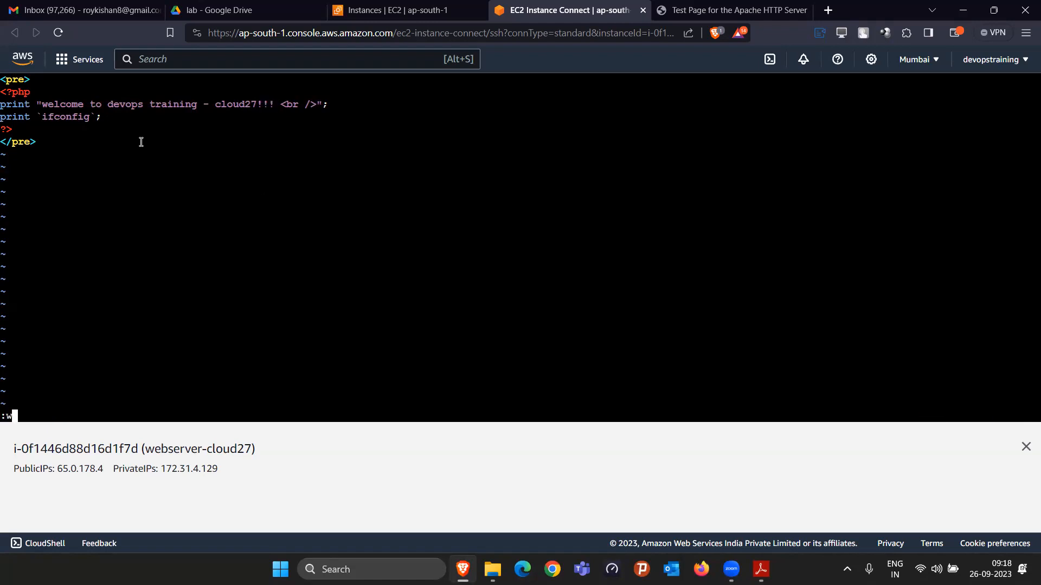
text(q)
key(Return)
Step: Run ifconfig in the terminal, and reload the web page at 65.0.178.4 to check it against index.php
text(ifconfig)
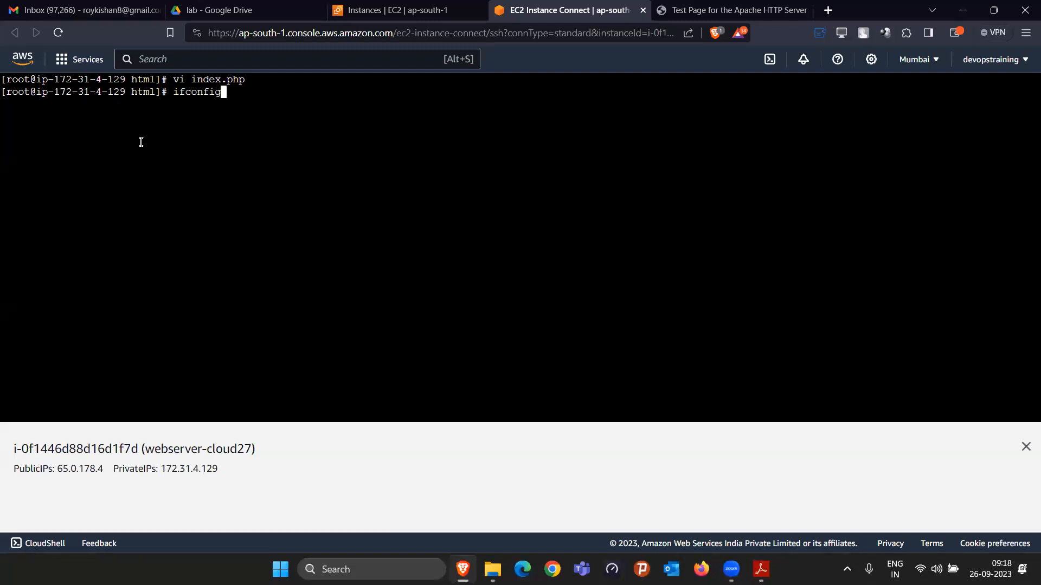
key(Return)
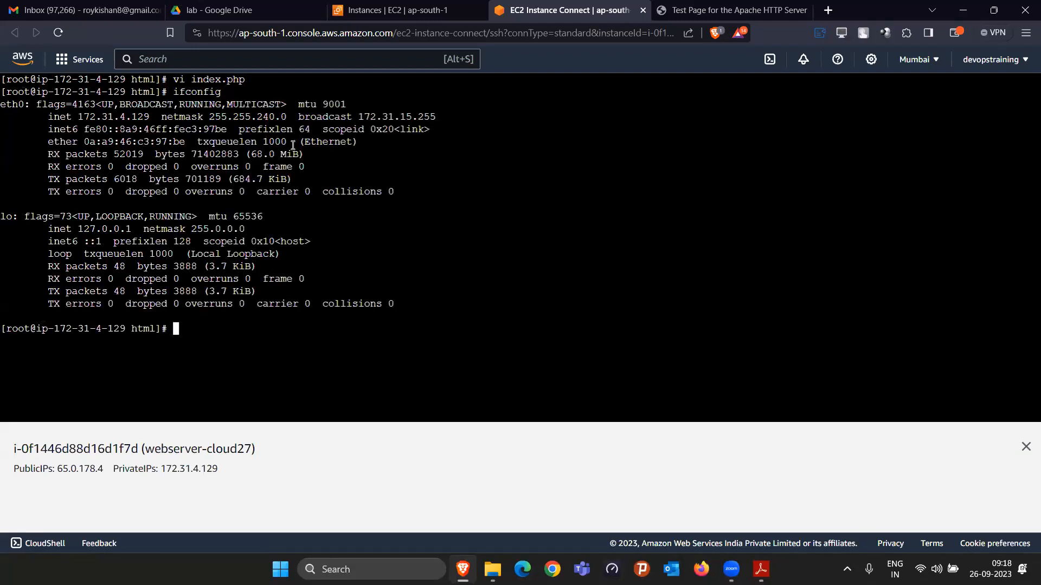
click(716, 7)
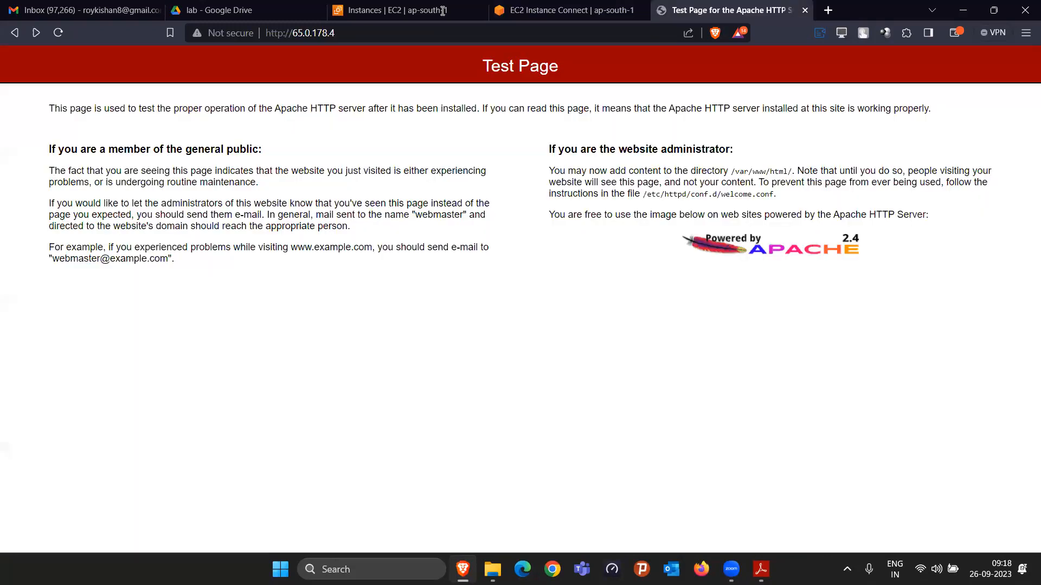
click(57, 32)
click(57, 33)
click(58, 33)
click(57, 32)
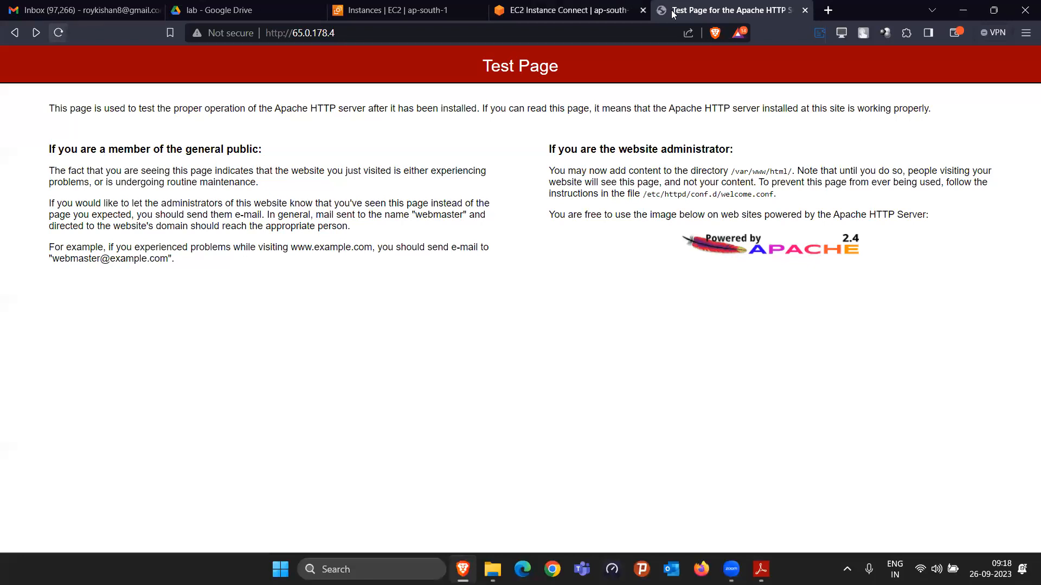
click(534, 10)
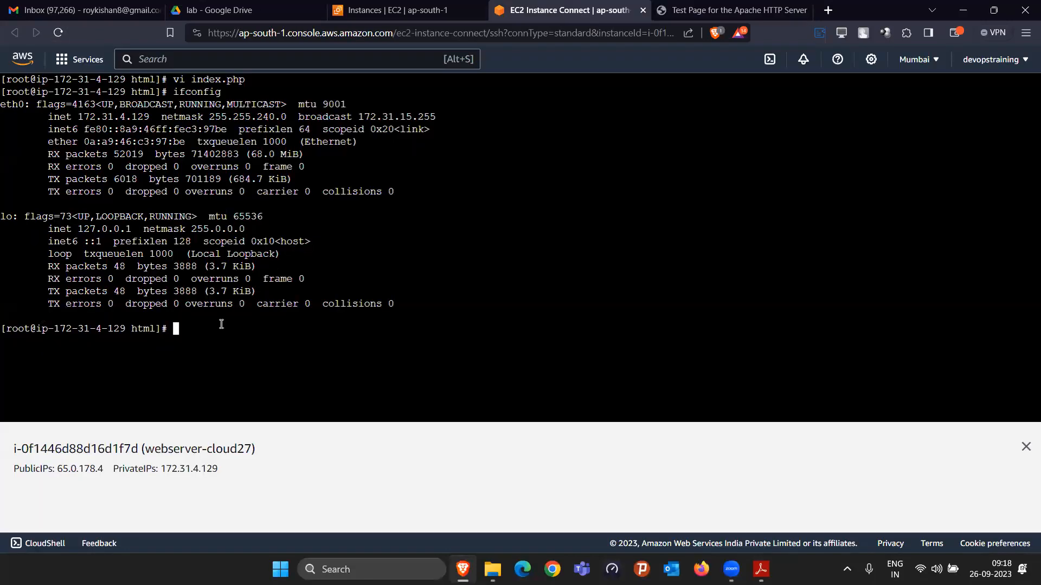
click(667, 10)
click(54, 35)
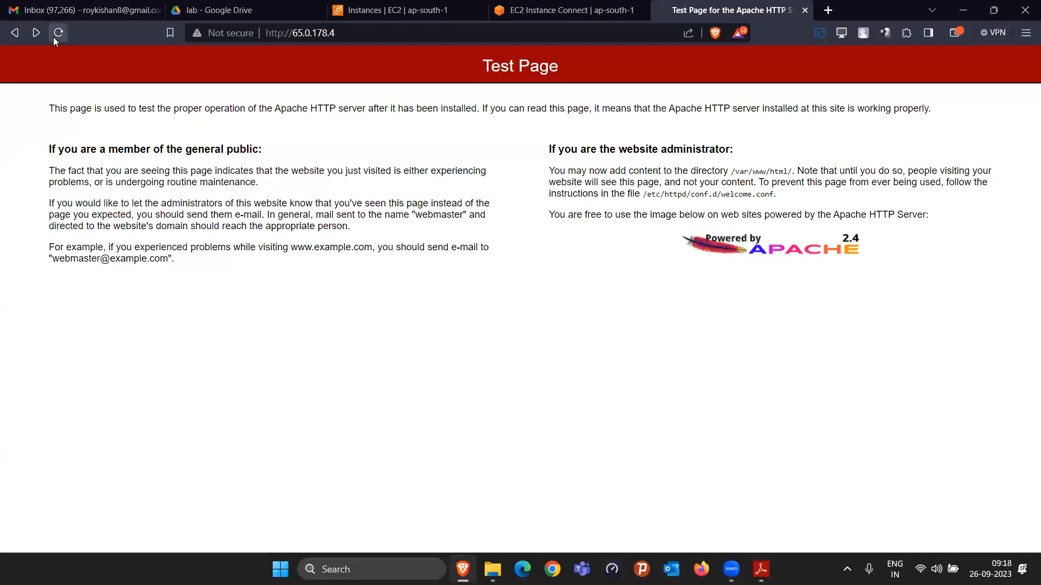
Step: In the instance terminal, clear the screen, list the html folder, and restart the web server with systemctl restart httpd
click(540, 11)
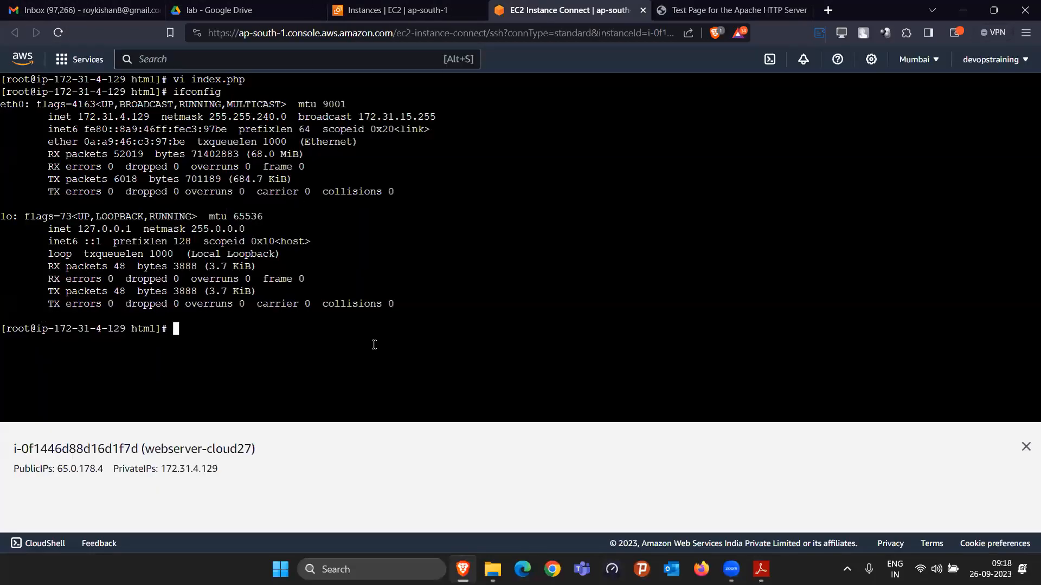
text(clear)
key(Return)
text(ls)
key(Return)
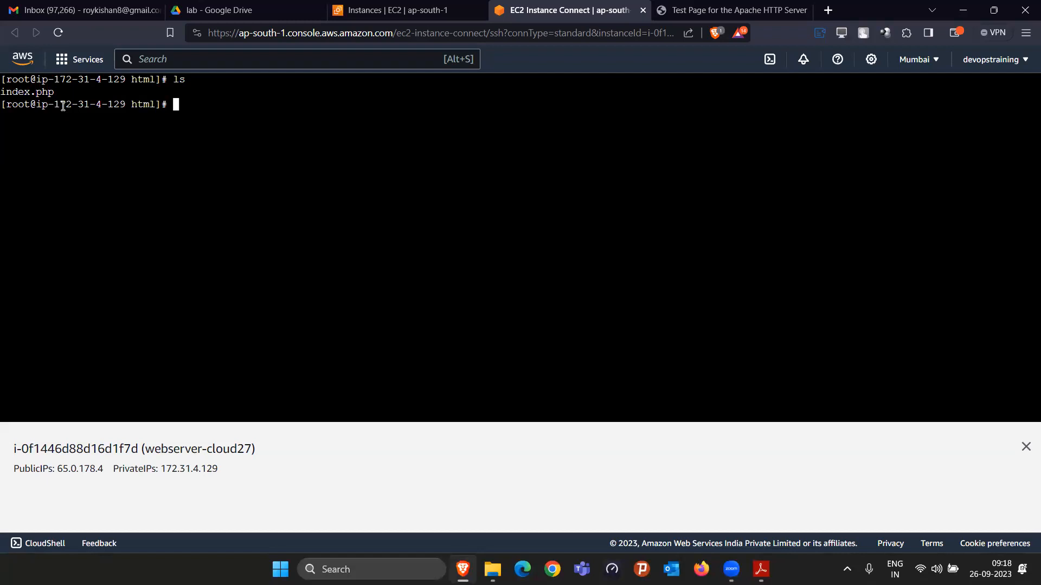
text(systemctl restart httpd)
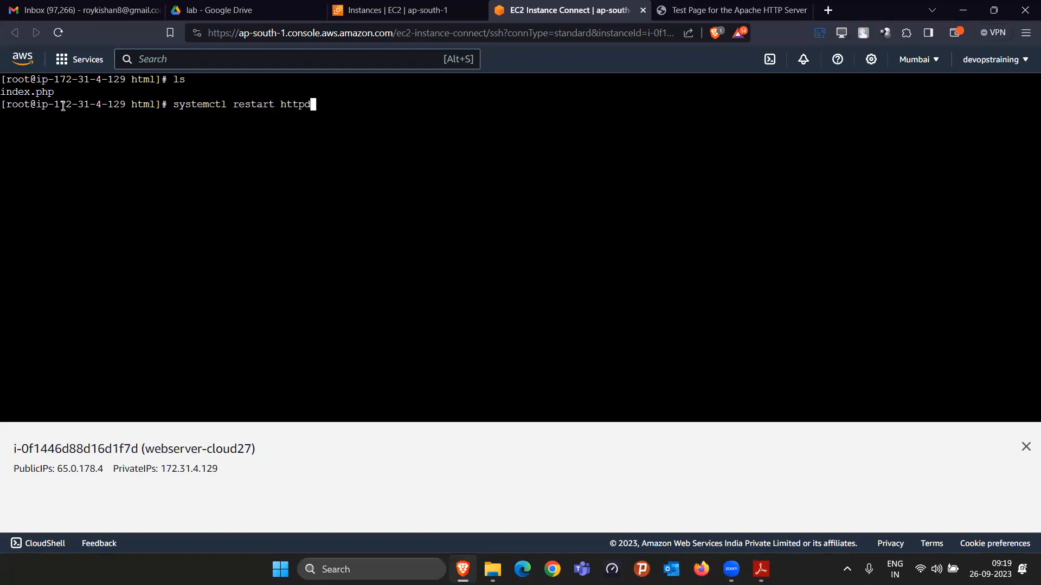
key(Return)
Step: Switch to the PDF lab guide in Adobe Reader and review its PHP install and systemctl start and status httpd commands
click(761, 569)
scroll(436, 410, up, 3)
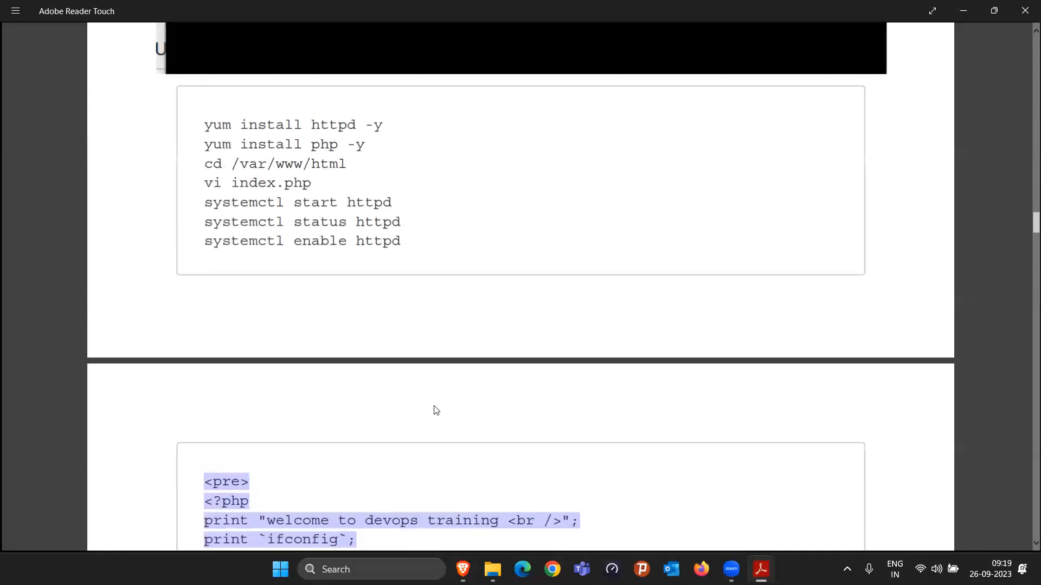
drag(307, 144, 357, 145)
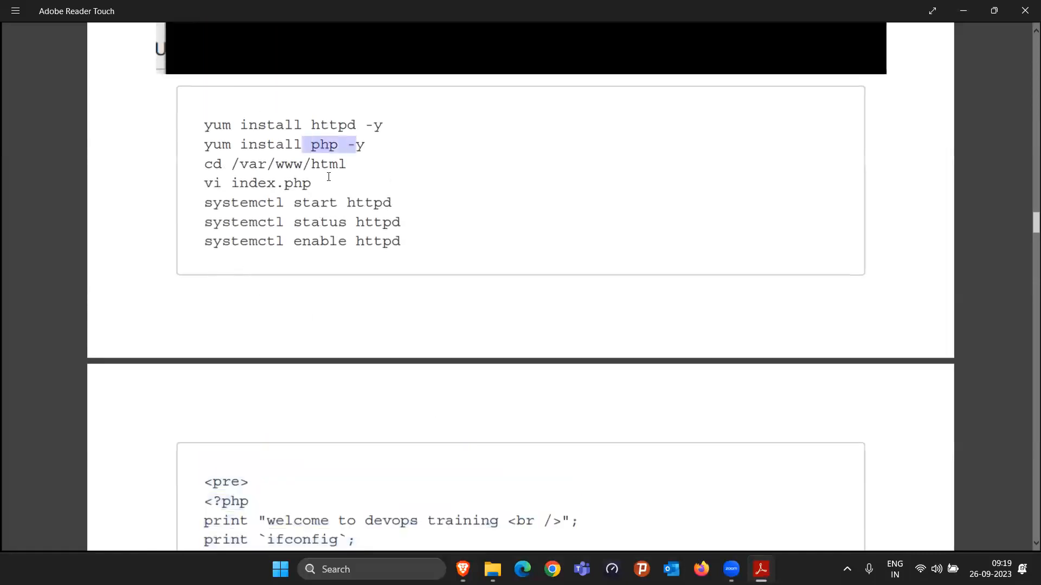
drag(294, 220, 356, 203)
click(963, 10)
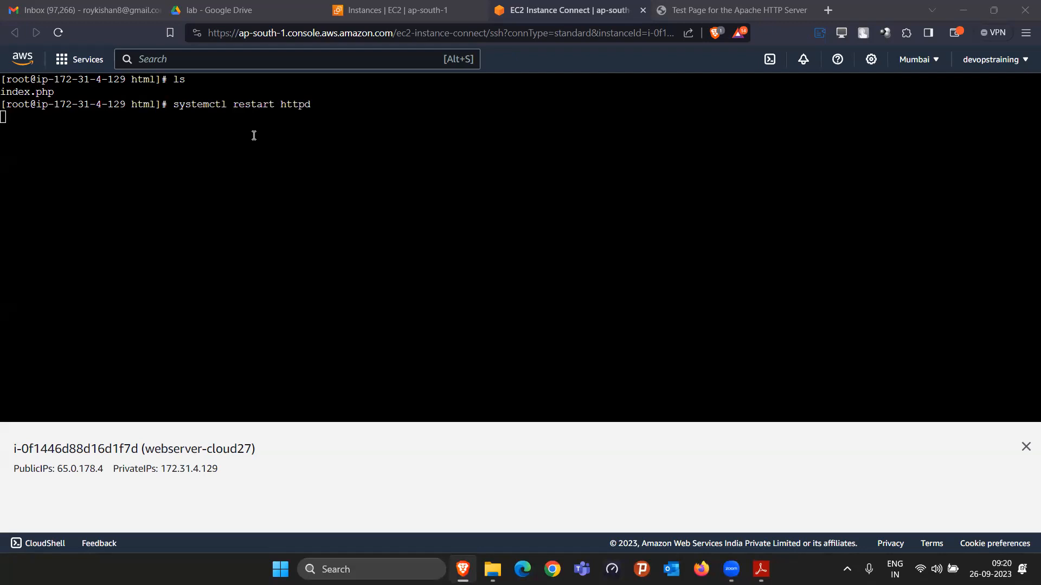
Step: Reload the page at 65.0.178.4 in the browser and examine its welcome line and network interface output
click(719, 7)
click(543, 11)
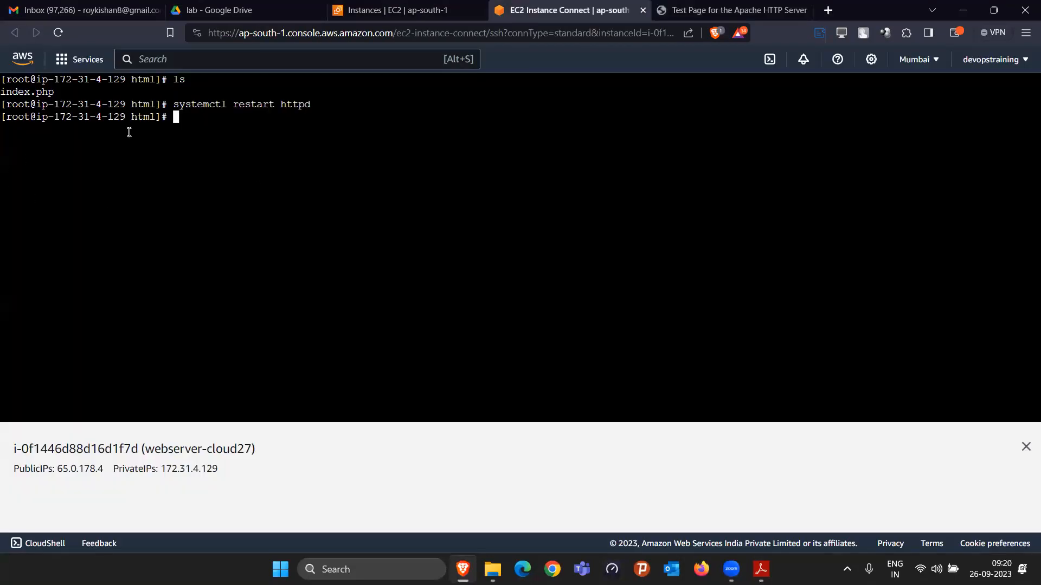
click(720, 11)
click(59, 33)
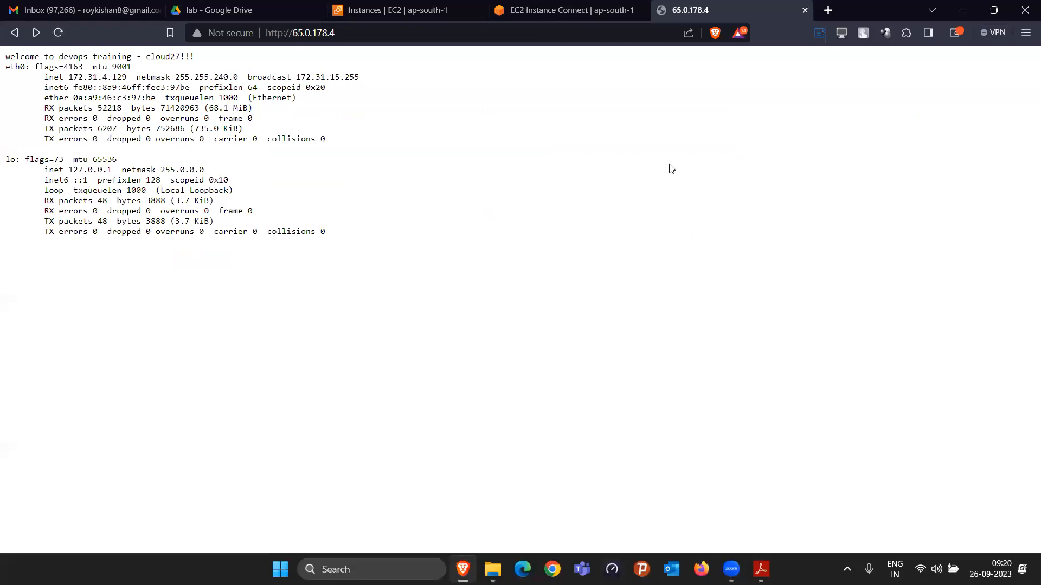
drag(2, 56, 180, 57)
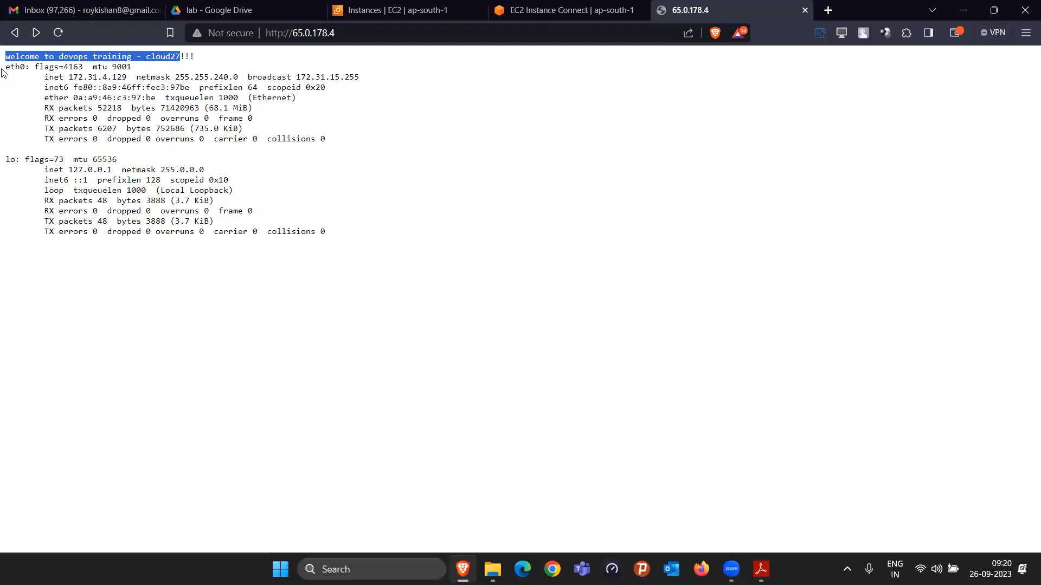
click(309, 258)
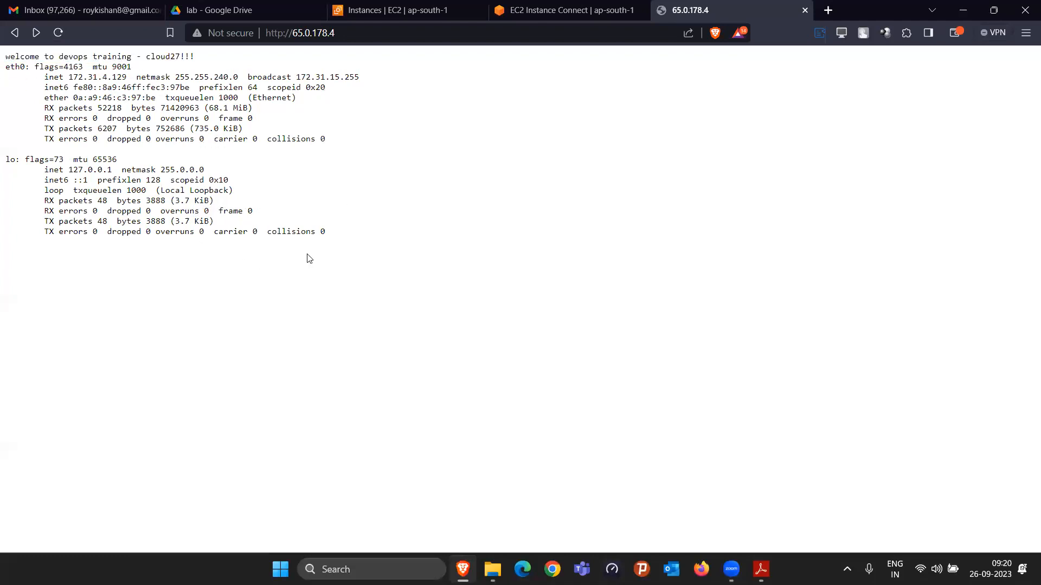
drag(330, 232, 1, 69)
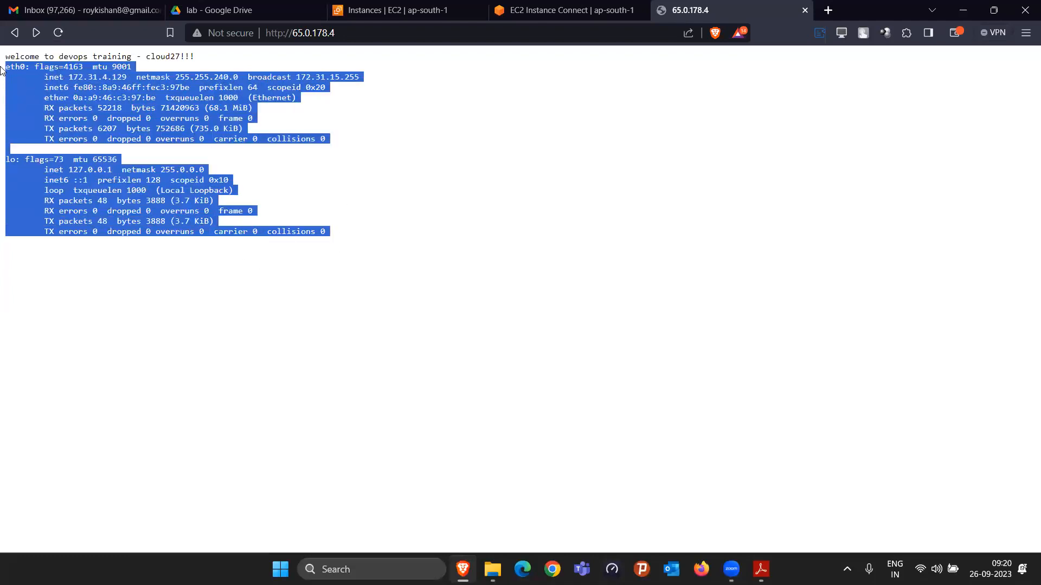
click(151, 115)
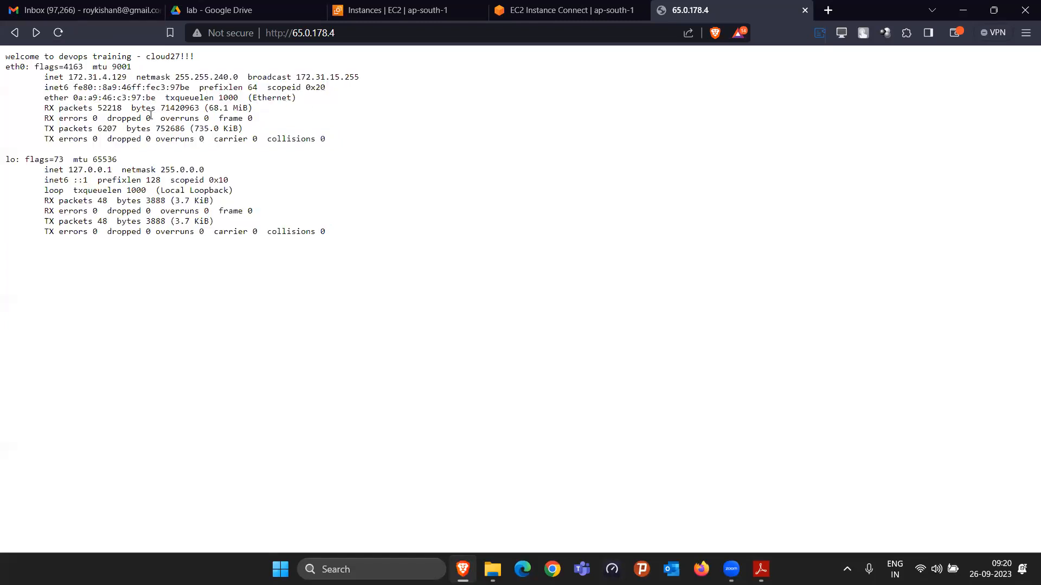
Step: Compare the eth0 inet address on the web page with the private IPv4 address of webserver-cloud27 in the EC2 console
drag(73, 77, 127, 73)
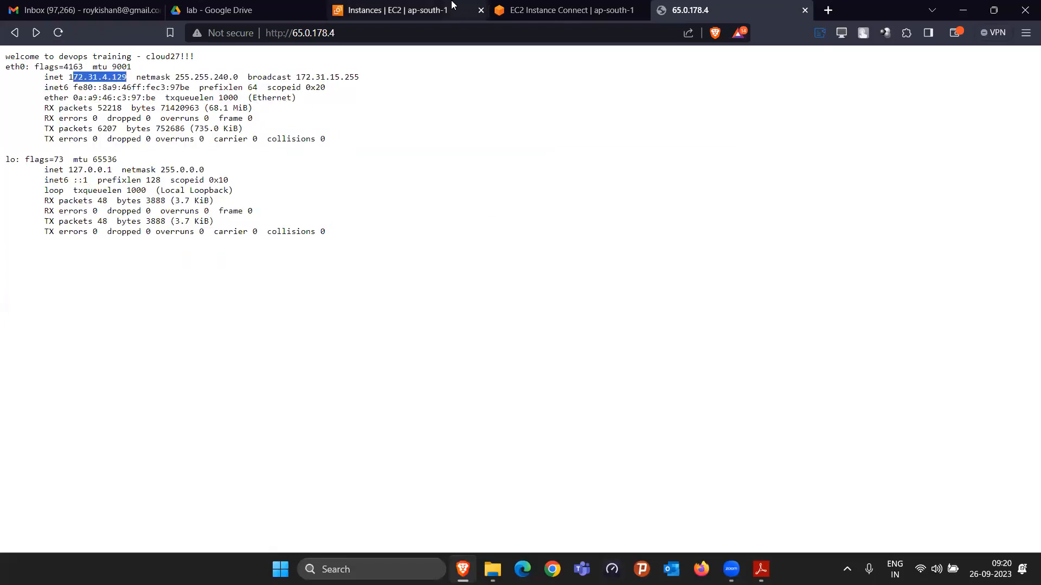
click(398, 9)
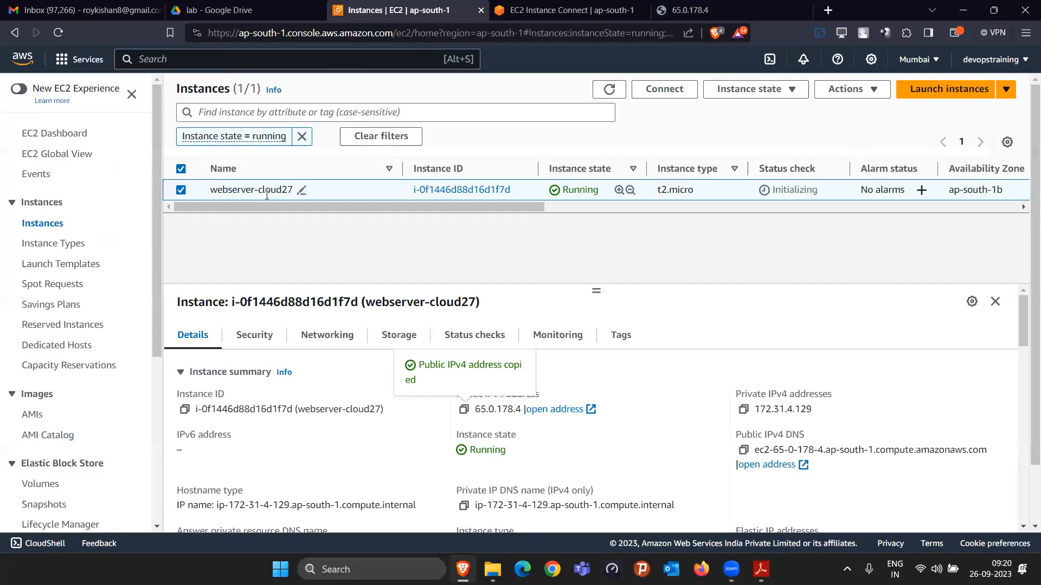
drag(753, 408, 812, 410)
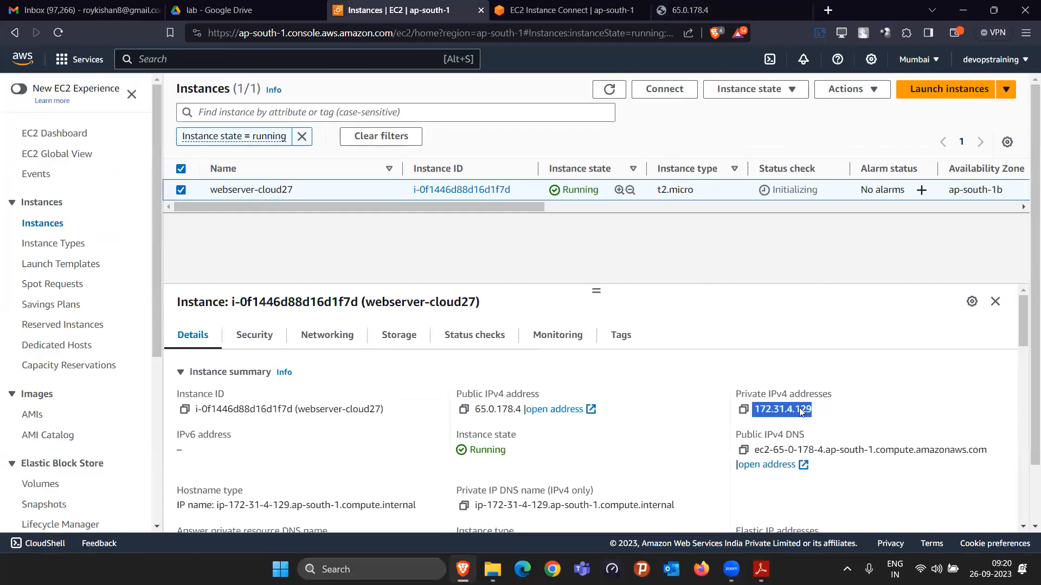
click(737, 4)
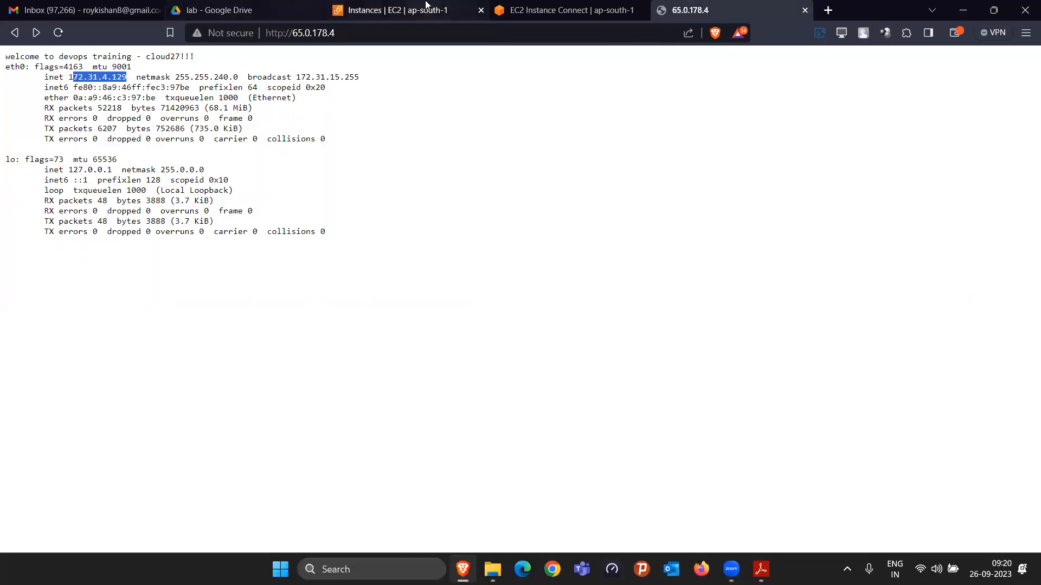
click(391, 9)
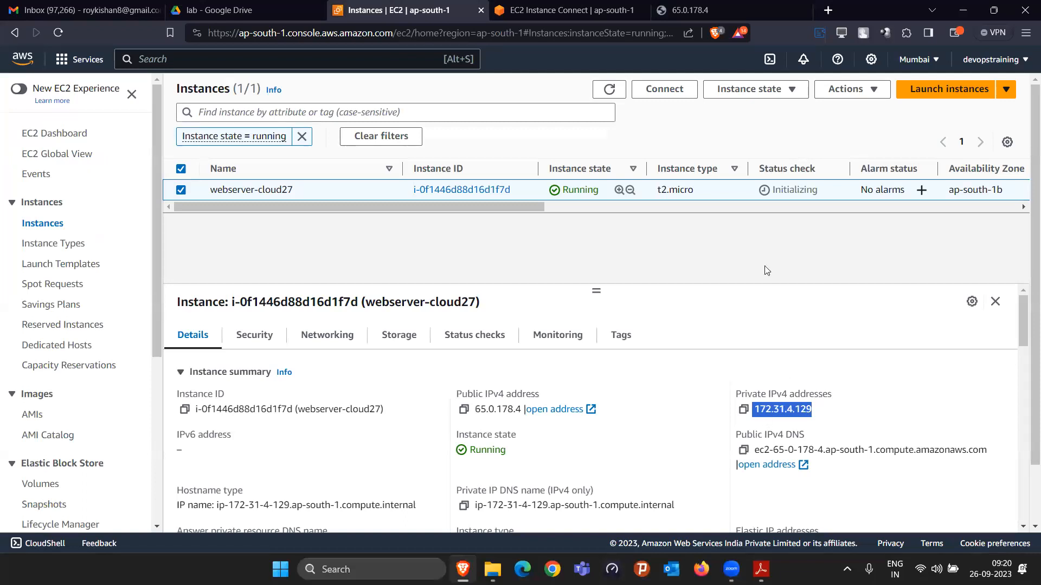
click(721, 10)
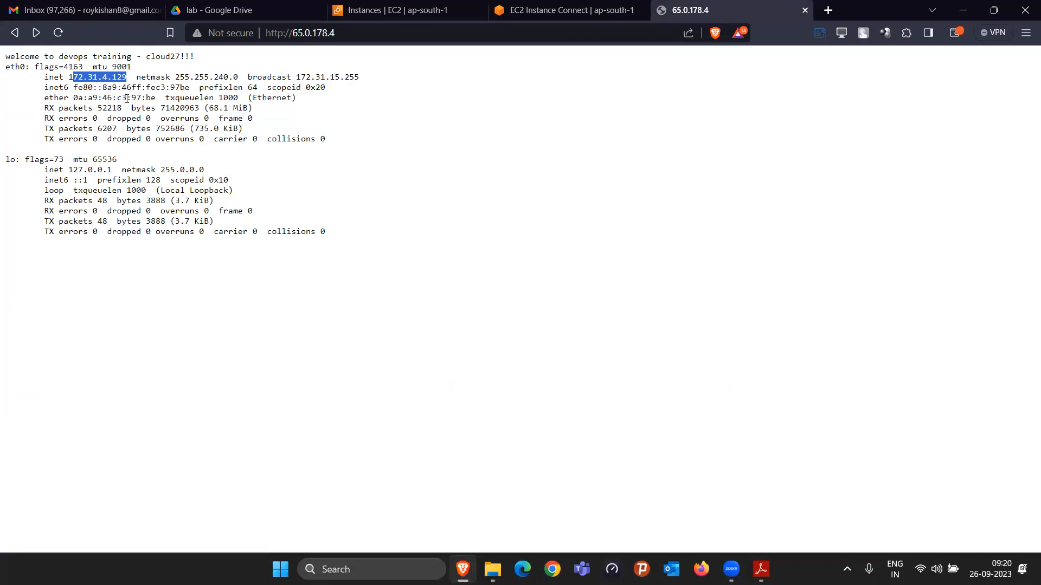
click(79, 99)
drag(69, 74, 125, 79)
drag(6, 66, 379, 254)
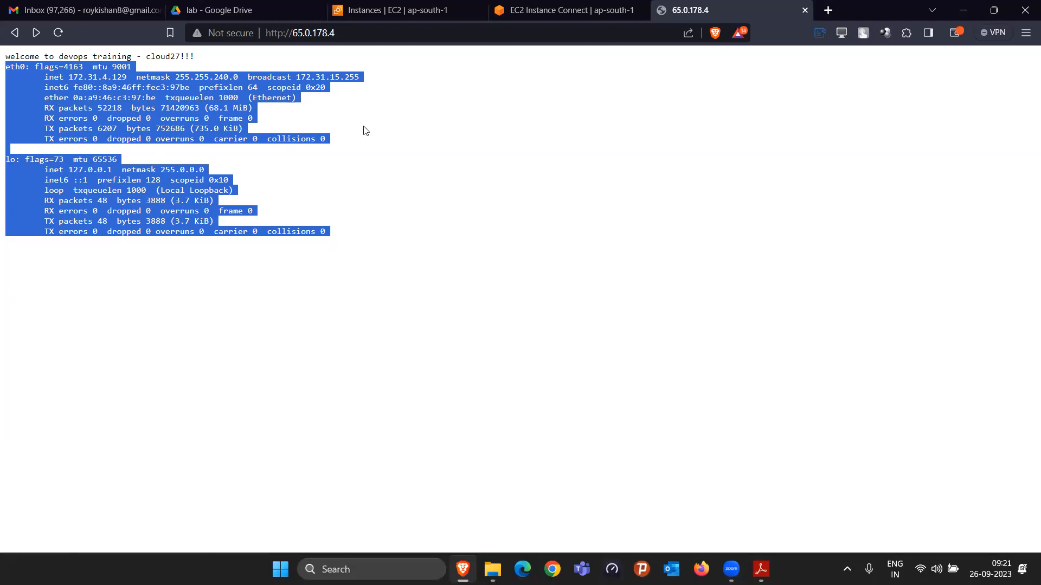
click(537, 277)
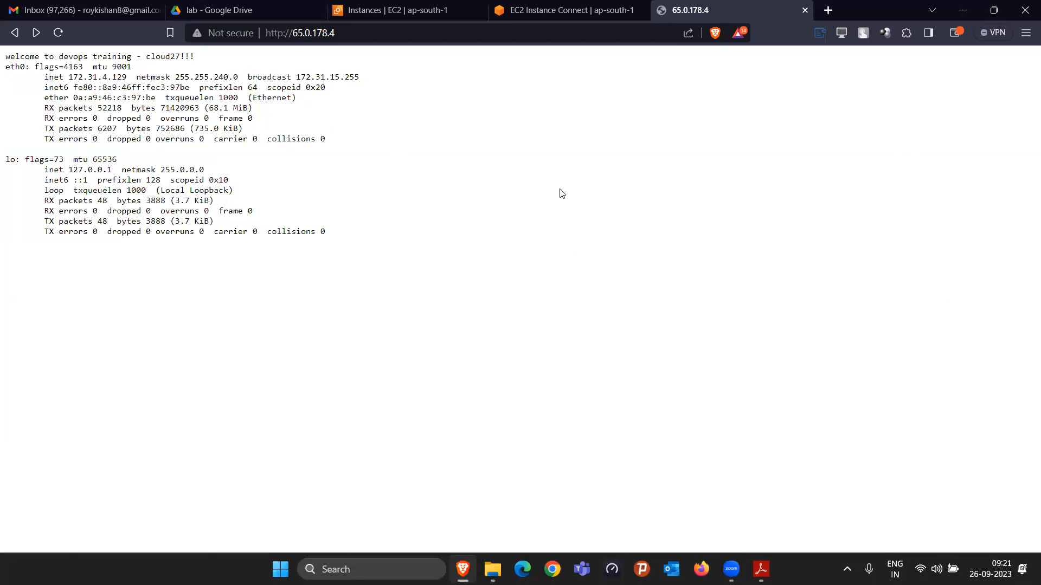
Step: Search the web for "php background color" in a new browser tab
click(828, 11)
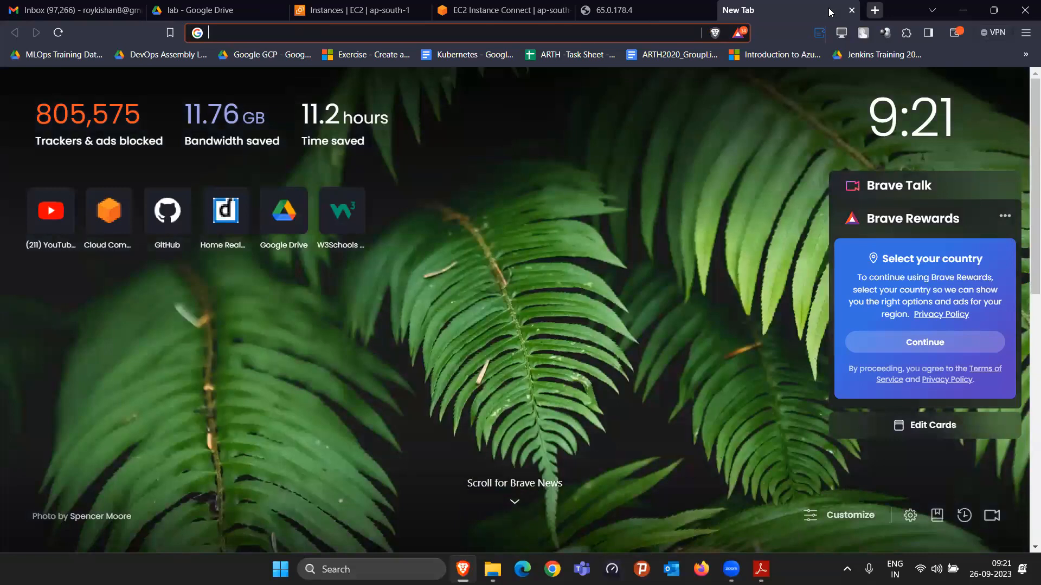
text(php)
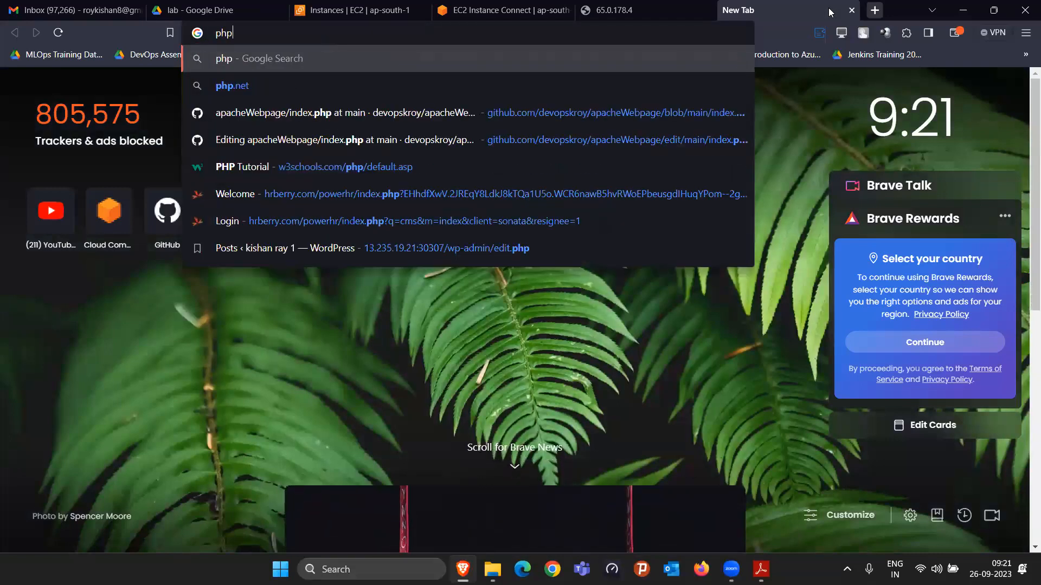
text( back)
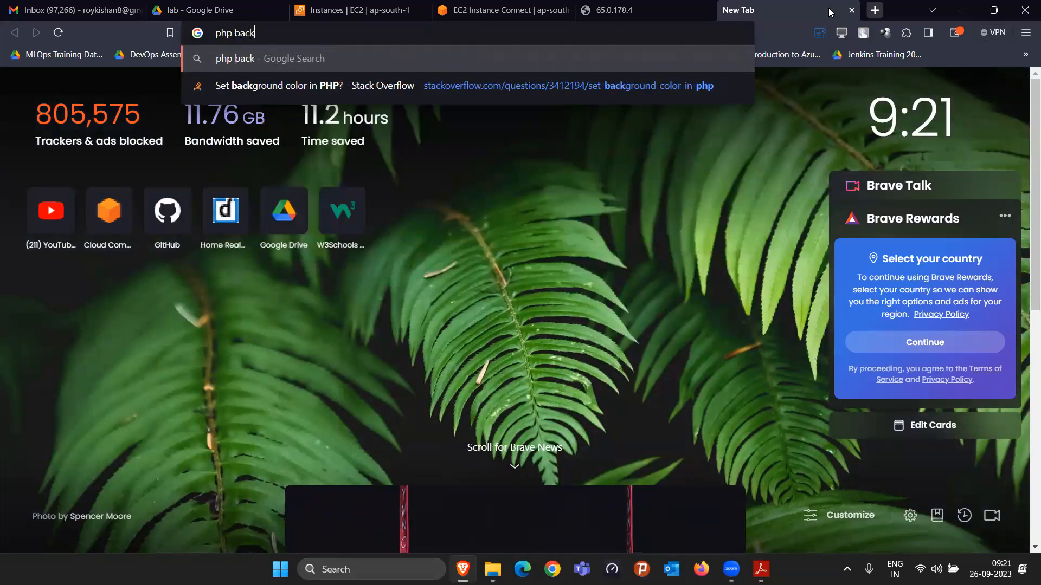
text(ground color)
key(Return)
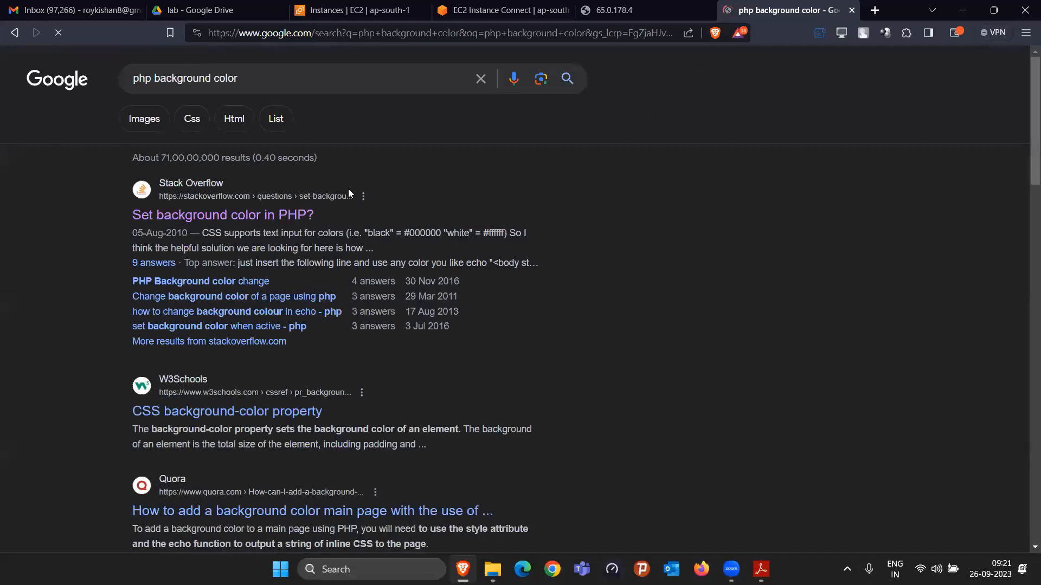
Step: Open the Stack Overflow result on setting background color in PHP and copy the echo line with the pink body style
click(248, 215)
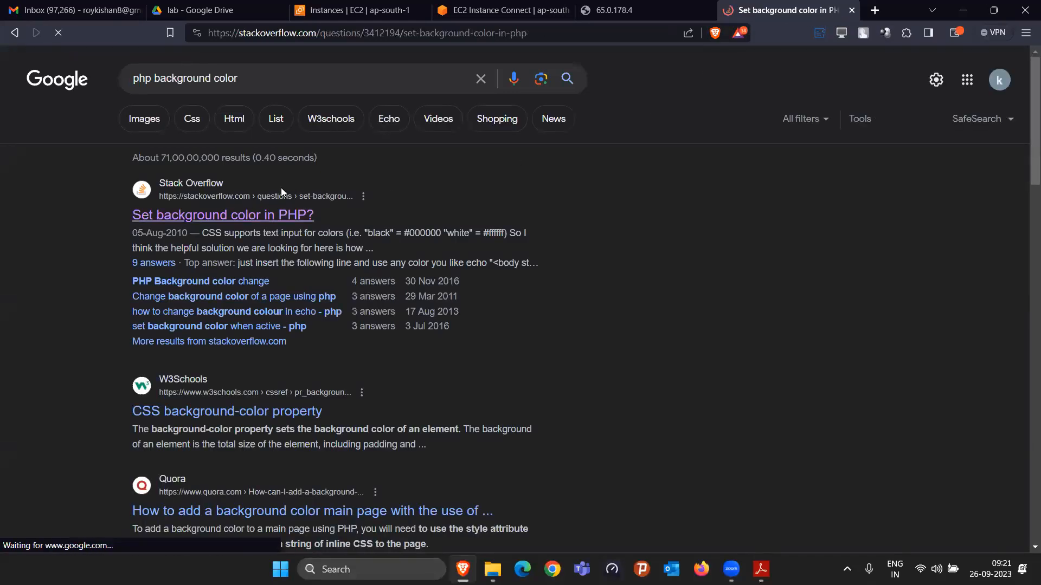
scroll(396, 290, down, 3)
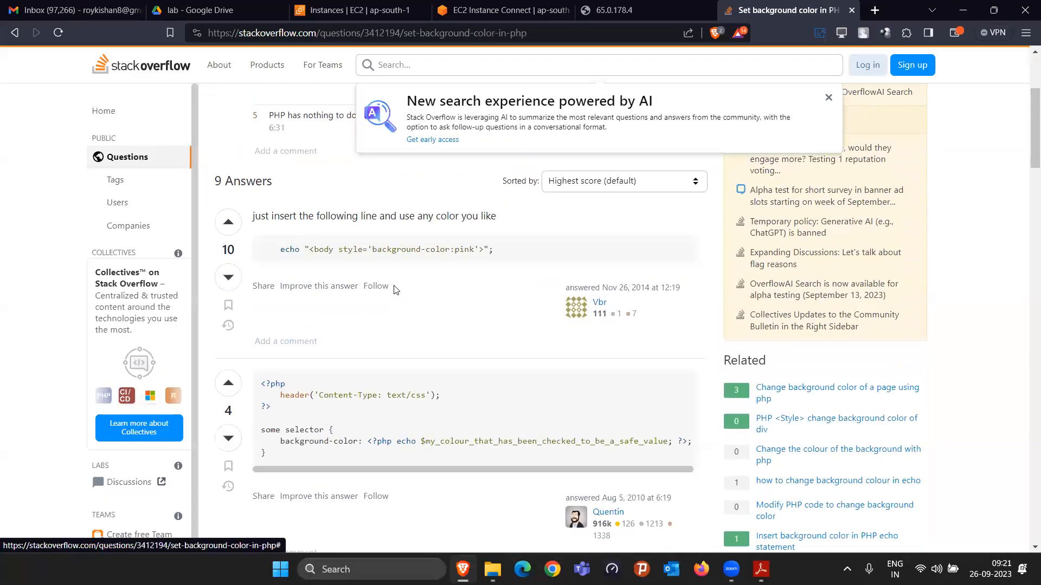
drag(279, 249, 505, 264)
key(ctrl+c)
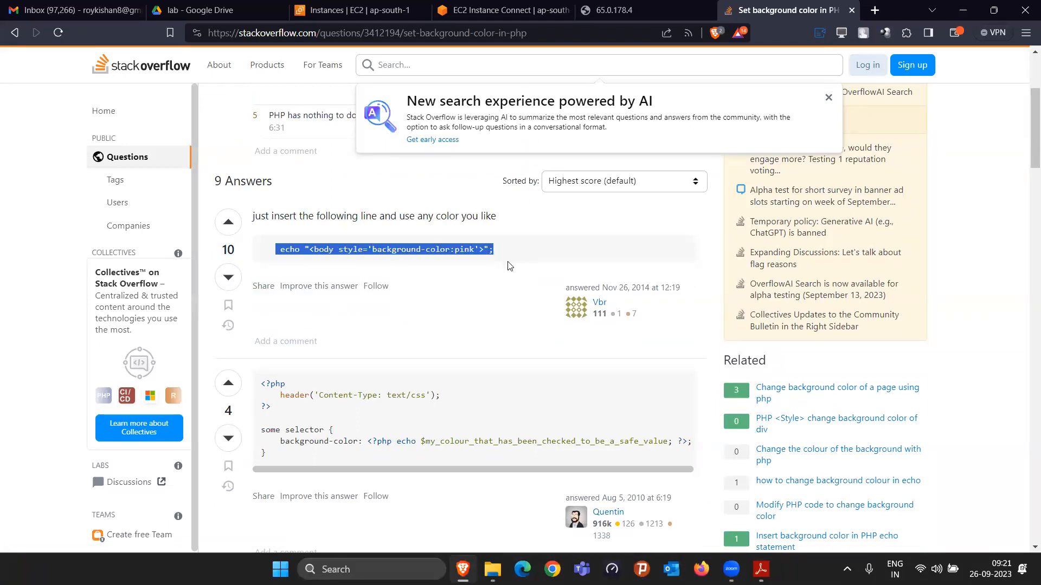
Step: Open index.php in vi in the EC2 Instance Connect terminal and paste the copied echo line below <?php
click(471, 3)
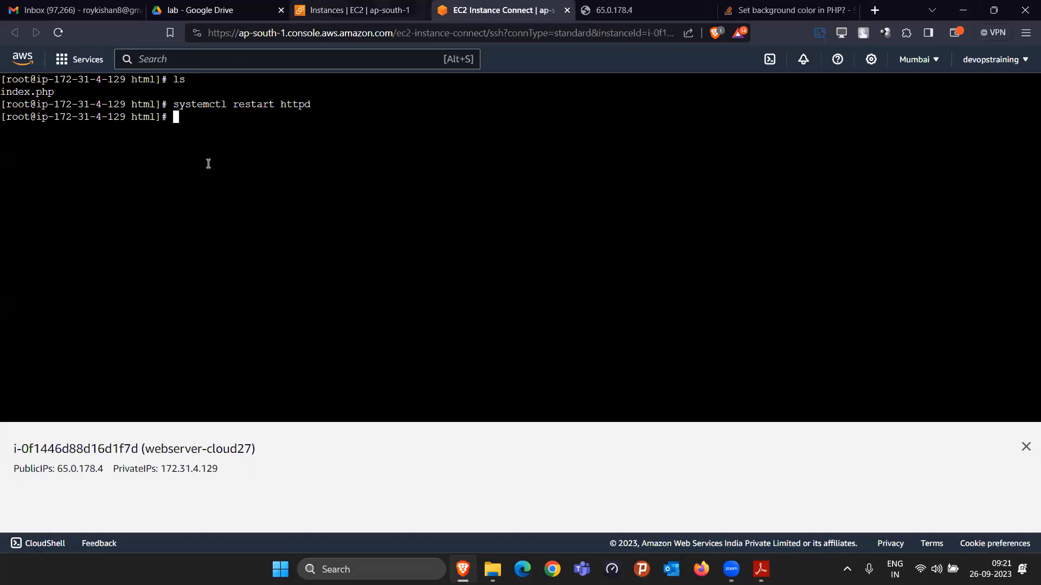
text(vi index.php)
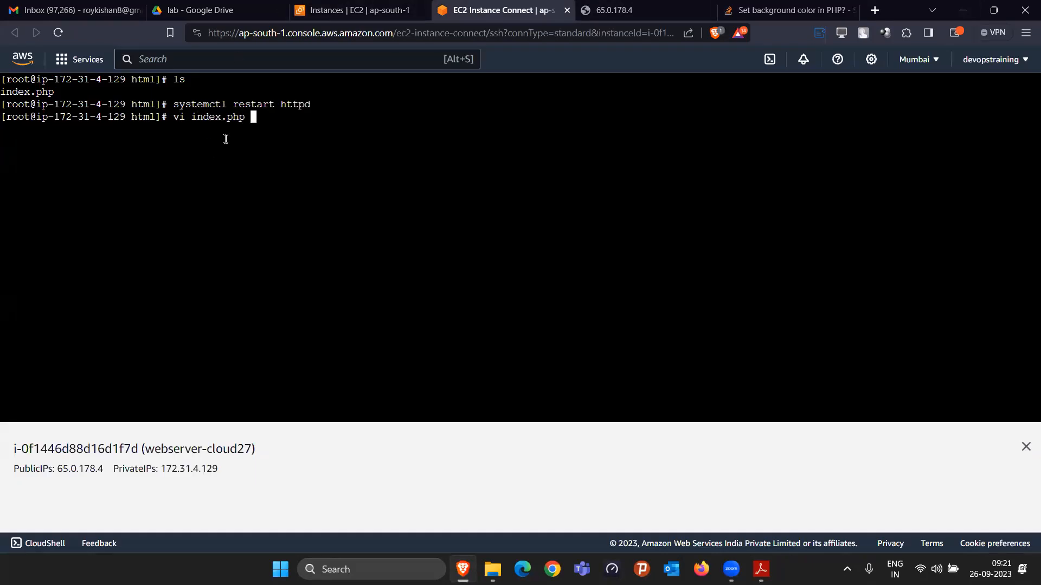
key(Return)
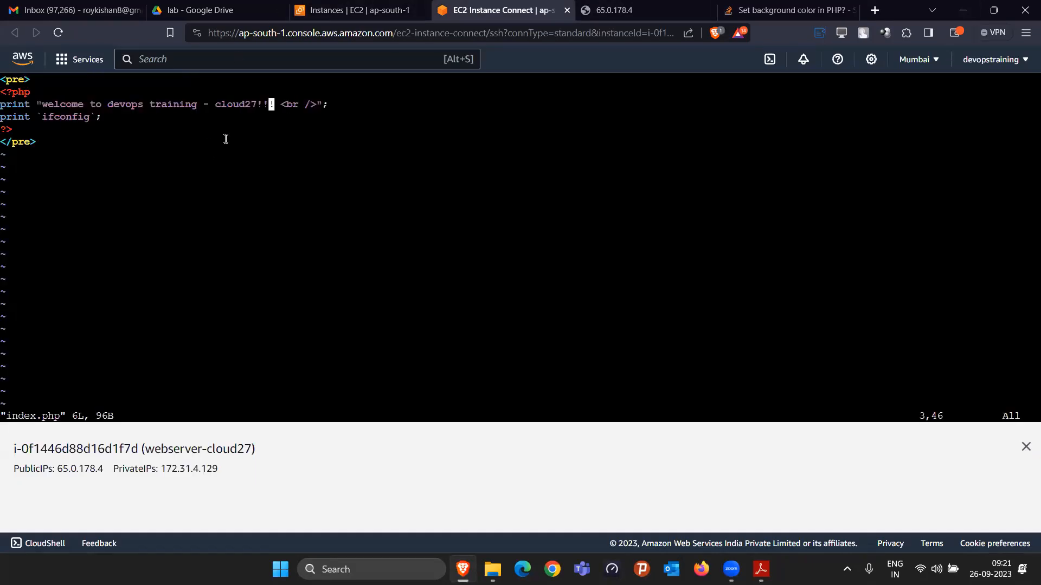
key(i)
key(Up)
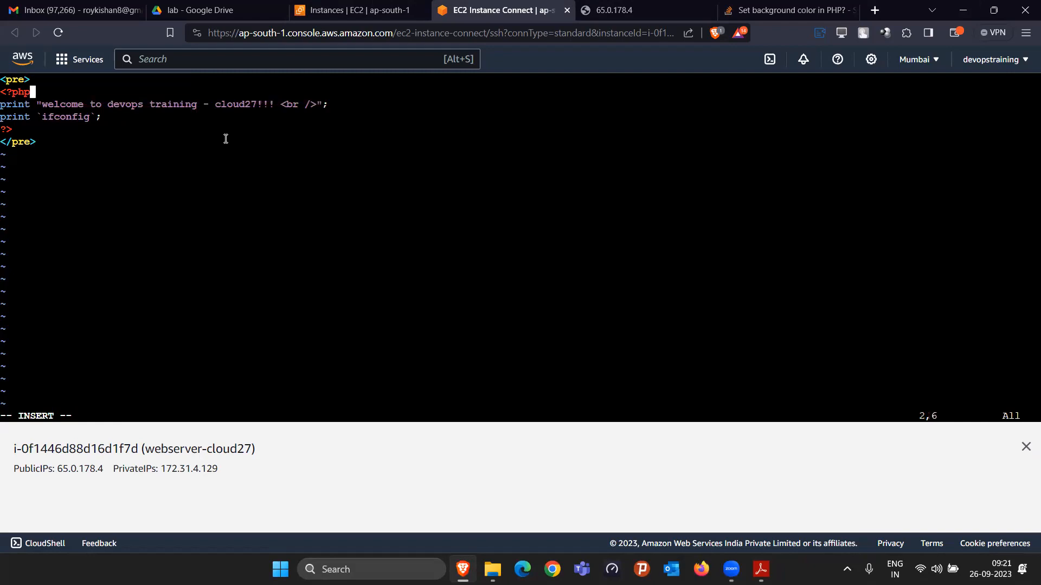
key(Return)
key(ctrl+v)
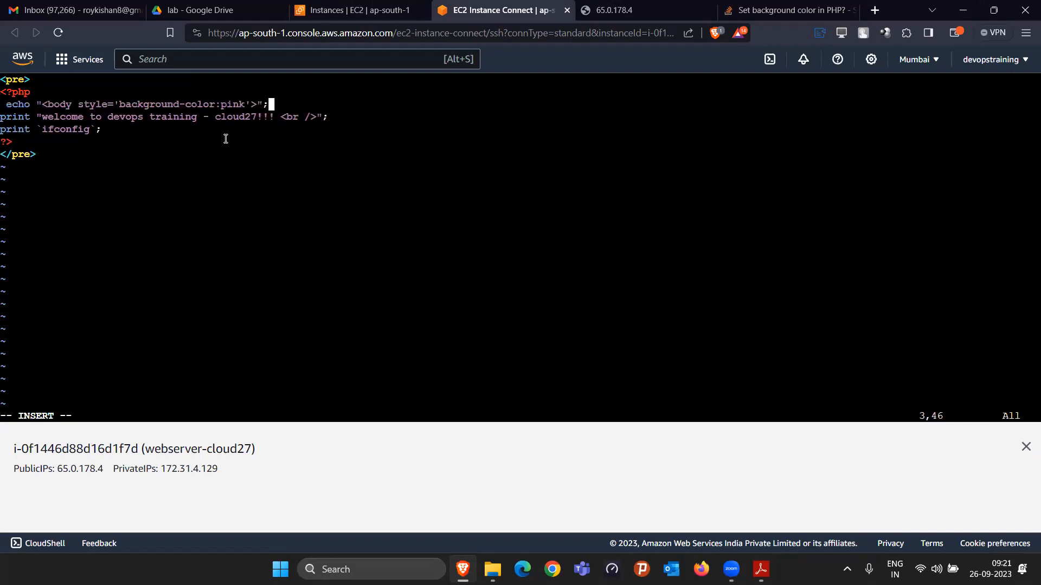
Step: Remove the leading space before echo in the pasted line
key(Left)
key(Left)
key(Left)
key(Left)
key(Left)
key(Left)
key(Left)
key(Left)
key(Left)
key(Left)
key(Left)
key(Left)
key(Left)
key(Left)
key(Left)
key(Left)
key(Left)
key(Left)
key(Left)
key(Left)
key(Left)
key(Left)
key(BackSpace)
Step: Set the body background-color value in the echo line to powderblue, then save index.php and quit vi
key(Right)
key(Right)
key(Right)
key(Right)
key(Right)
key(Right)
key(Right)
key(Right)
key(Right)
key(Right)
key(Right)
key(Right)
key(Right)
key(Right)
key(Right)
key(Right)
key(Right)
key(Right)
key(Right)
key(Right)
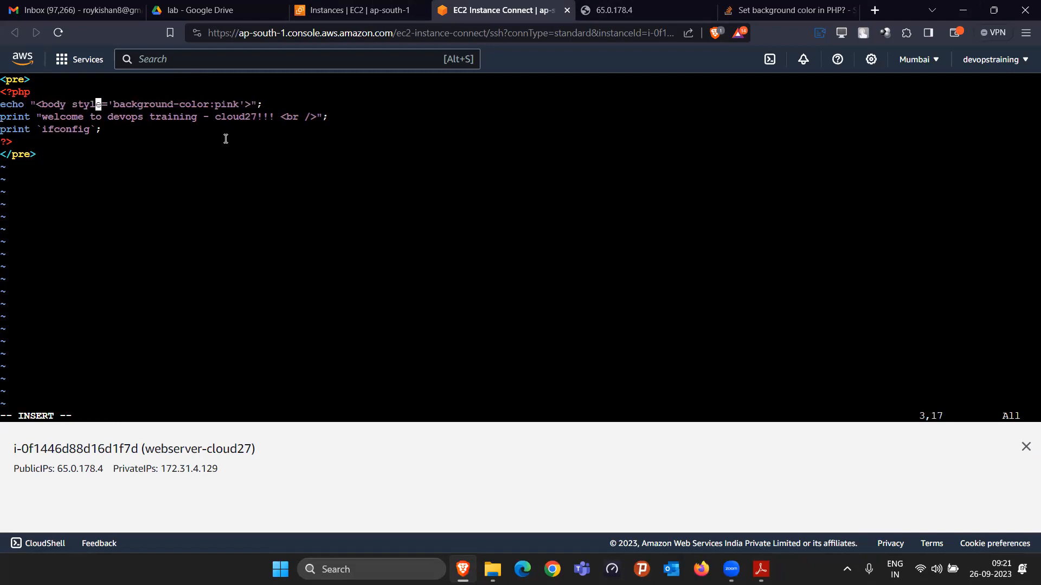
key(Right)
key(Right)
key(BackSpace)
key(BackSpace)
key(BackSpace)
key(BackSpace)
text(powderblue)
key(Escape)
text(:wq)
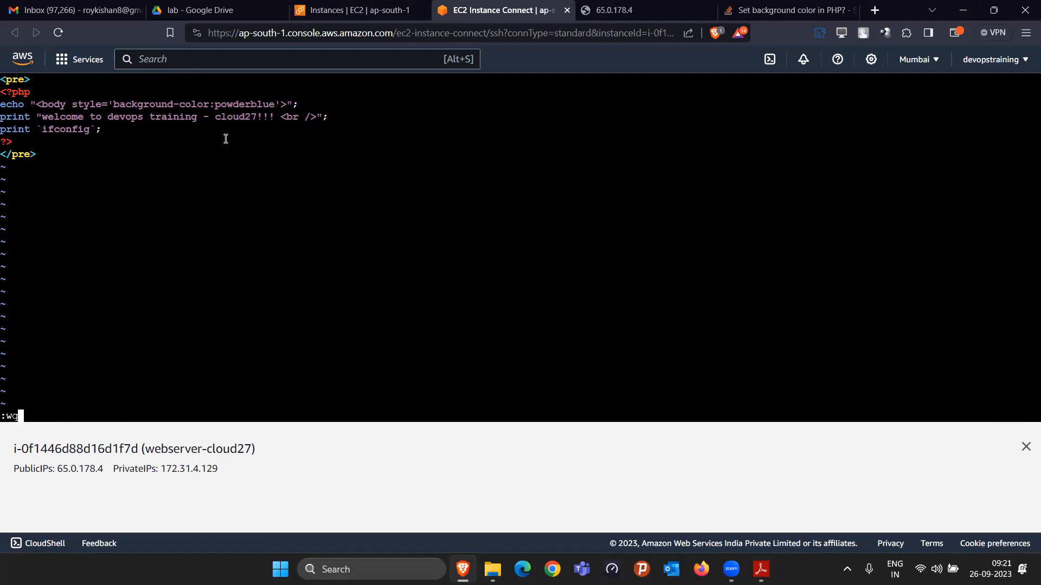
key(Return)
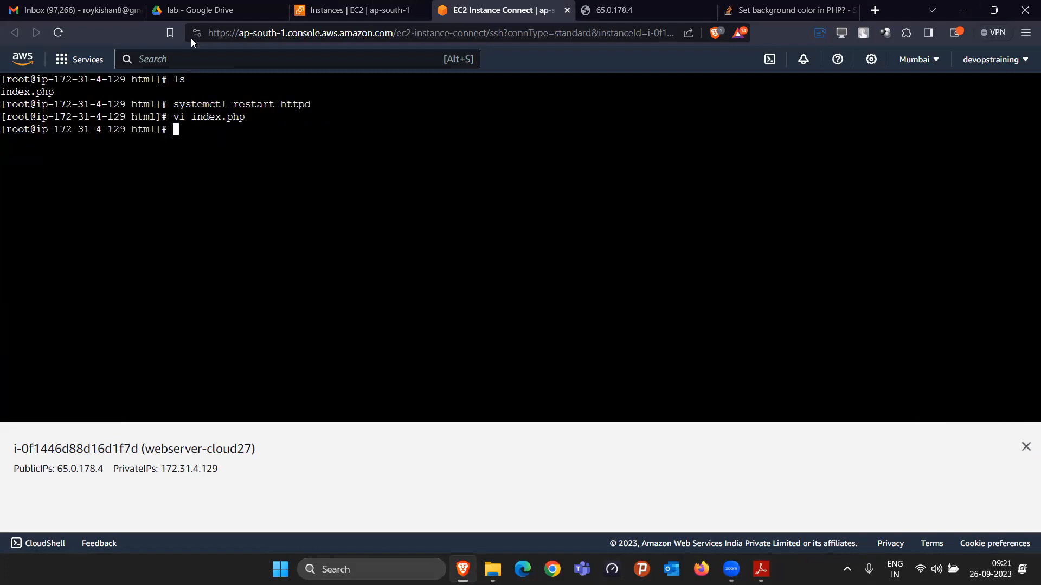
Step: Reload the page at 65.0.178.4 to examine its background and text, and close the Stack Overflow tab
click(794, 9)
click(613, 10)
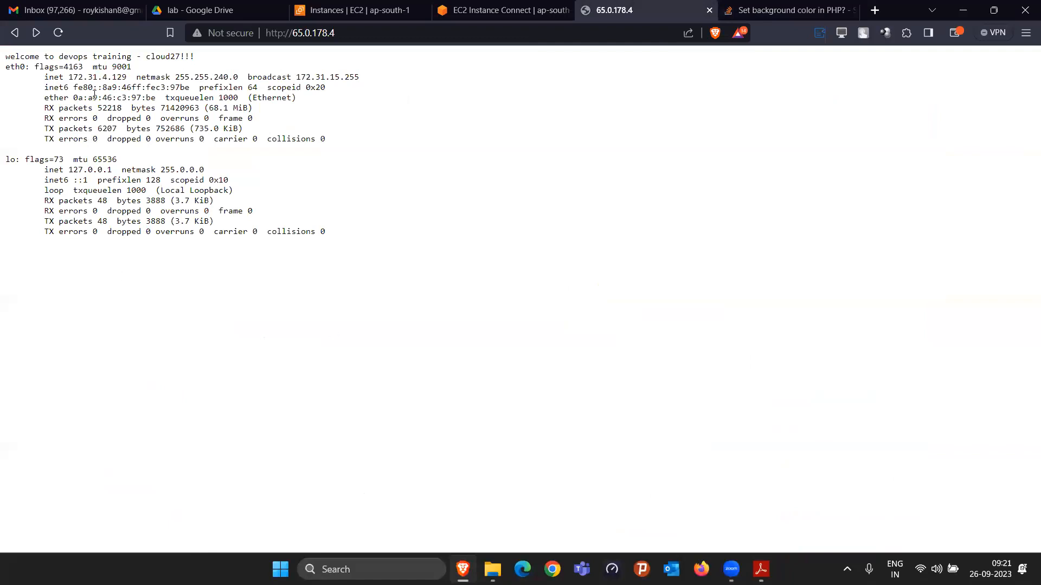
click(57, 34)
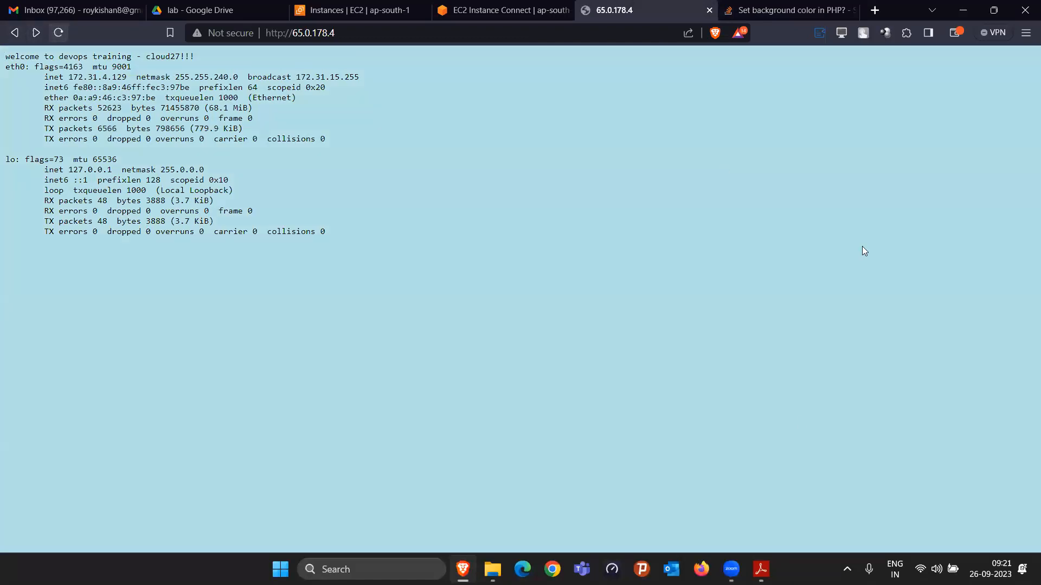
drag(1, 61, 729, 440)
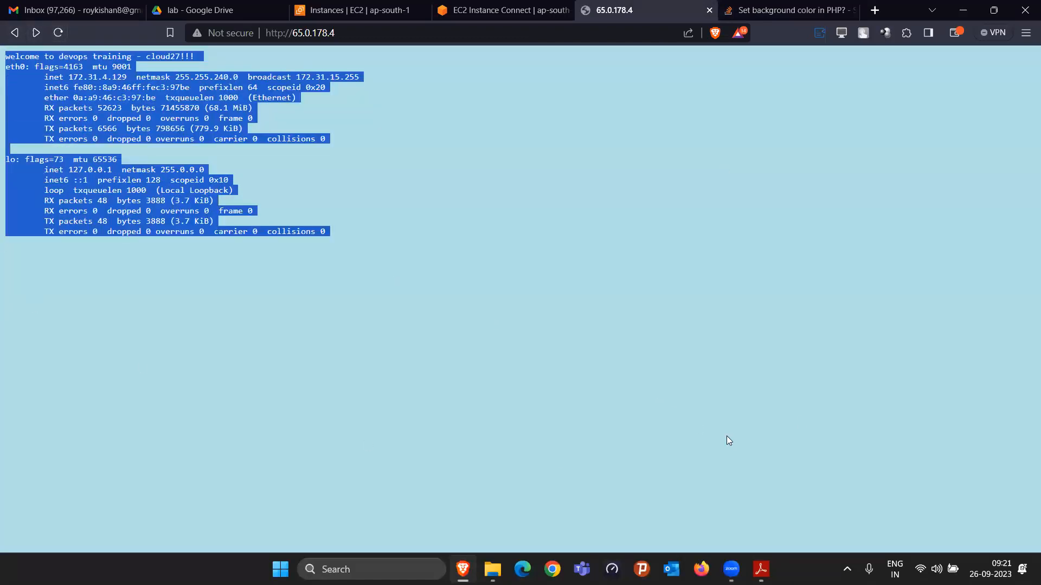
click(567, 174)
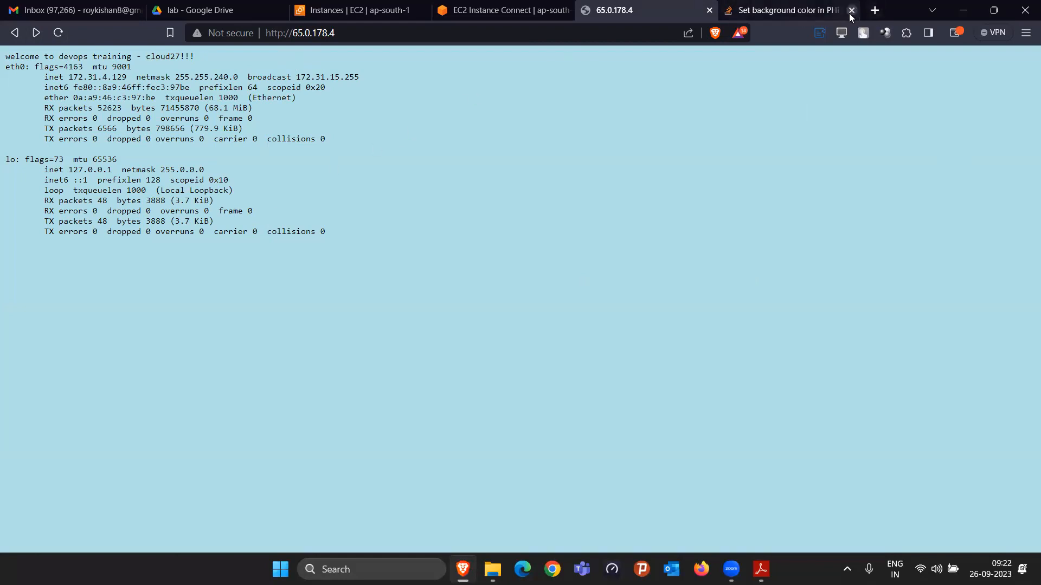
click(851, 10)
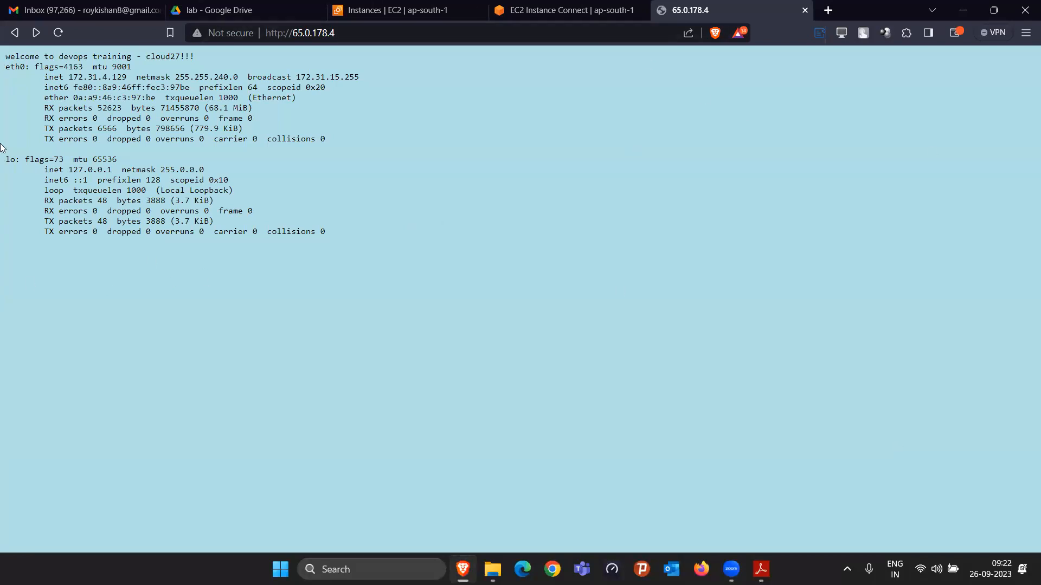
drag(5, 56, 215, 292)
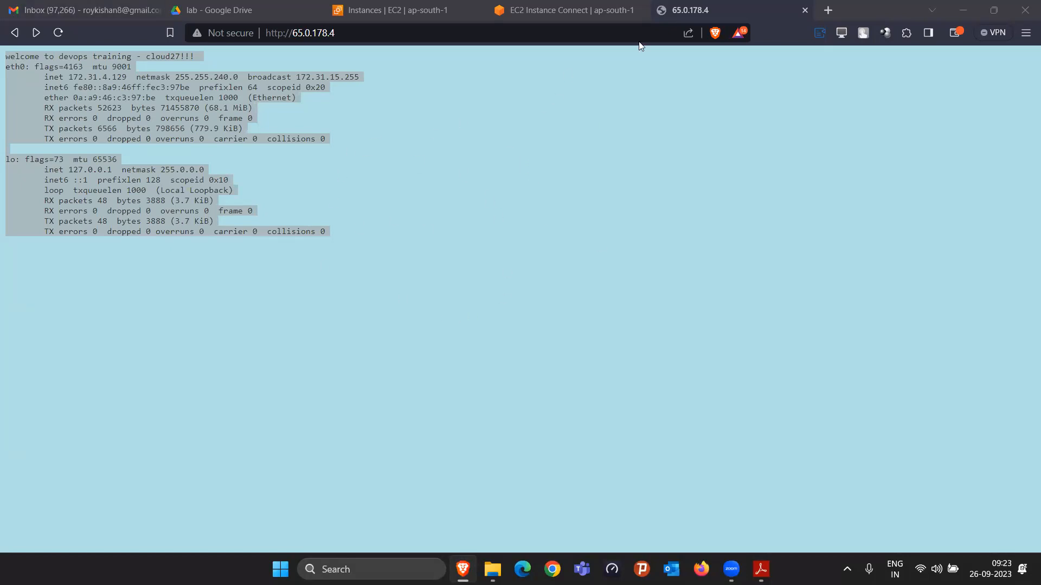
Step: Check the size of the root volume in the storage details of webserver-cloud27 in the EC2 console
click(415, 12)
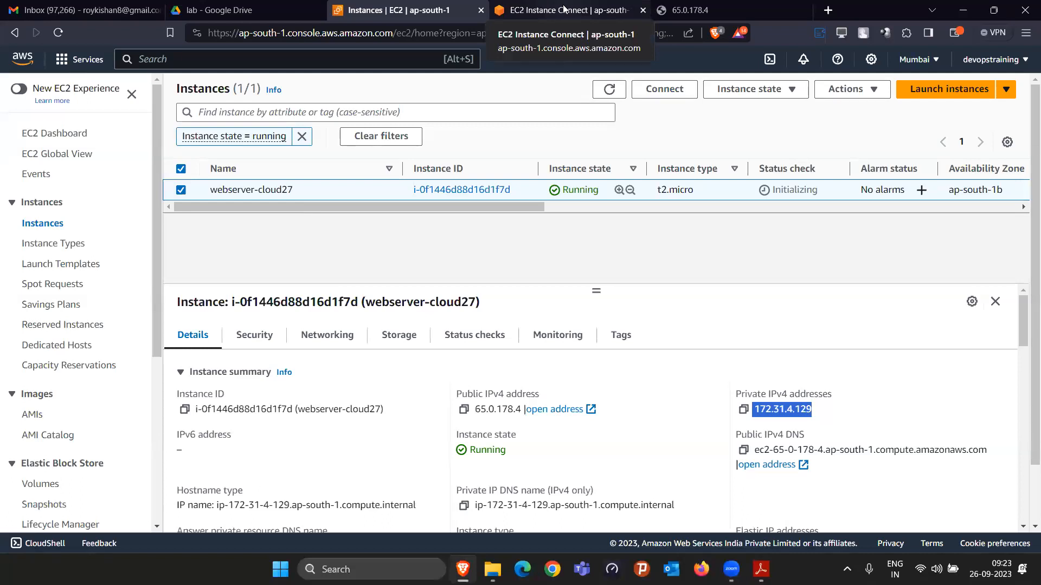
click(399, 337)
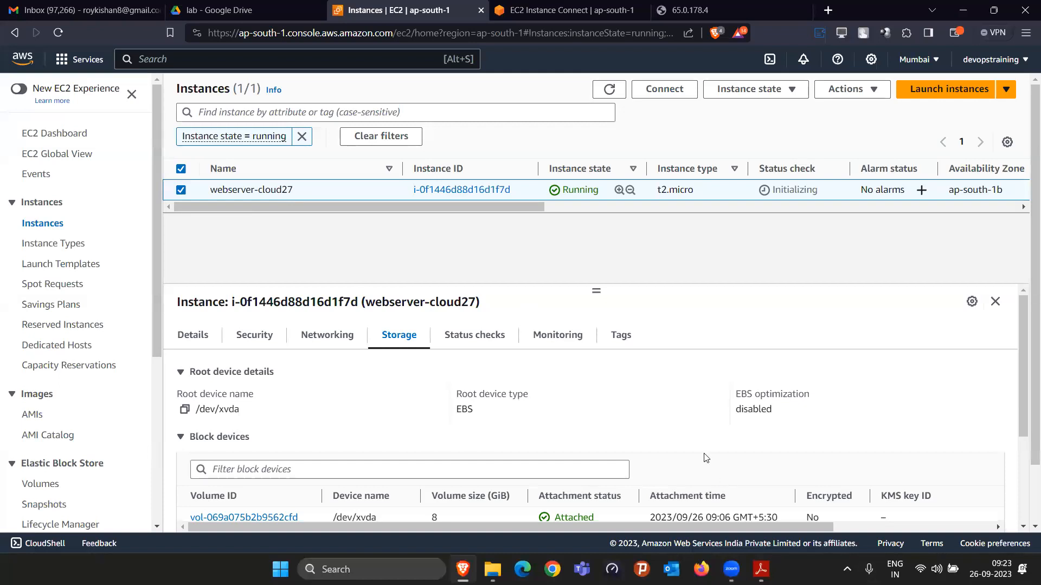
scroll(708, 461, down, 3)
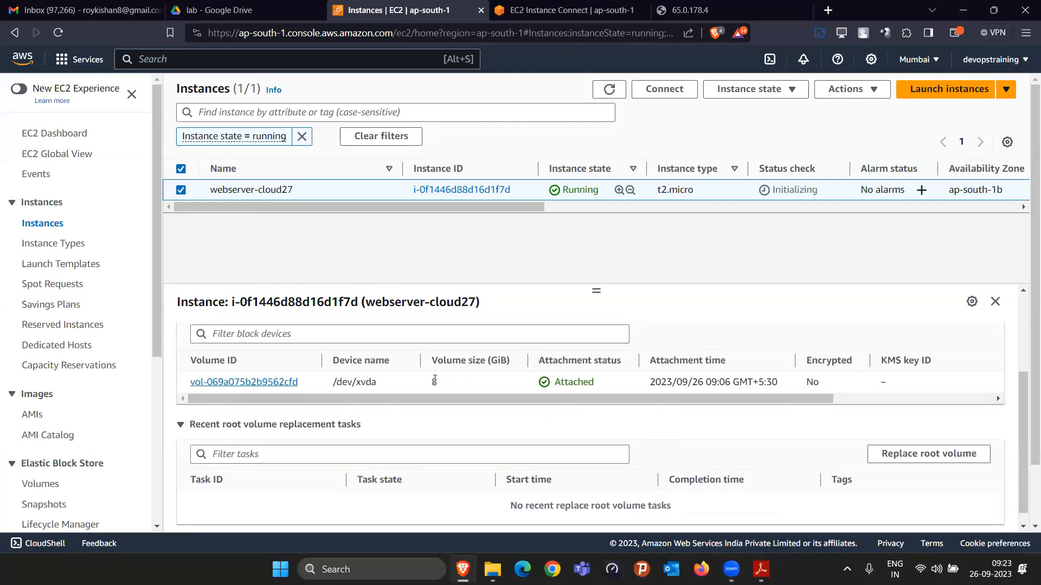
drag(444, 386, 418, 382)
Step: Switch to the PDF lab guide in Adobe Reader and review its section on creating a snapshot of the webserver's volume
click(759, 569)
scroll(402, 293, down, 10)
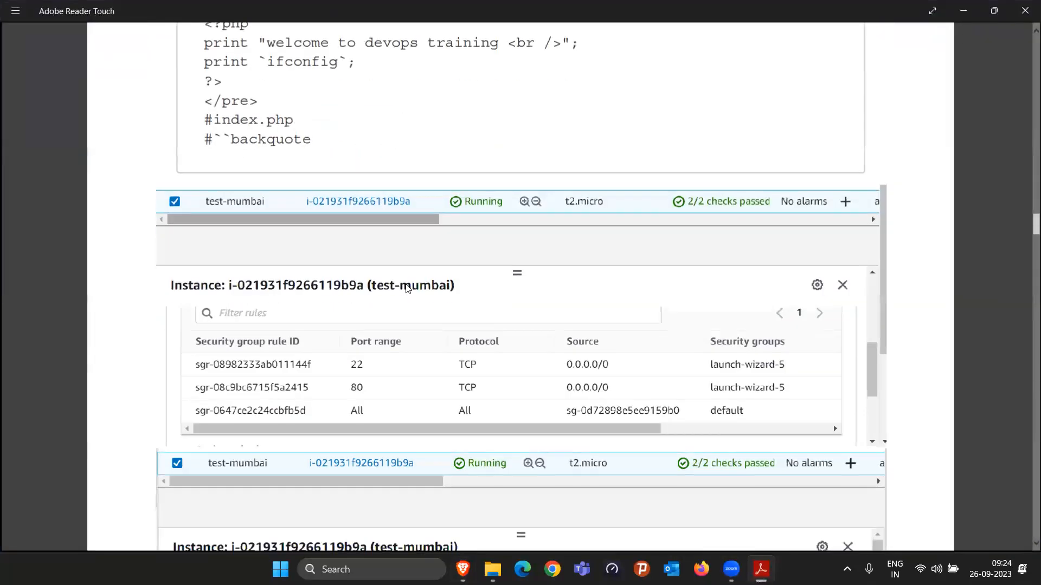
scroll(409, 301, down, 10)
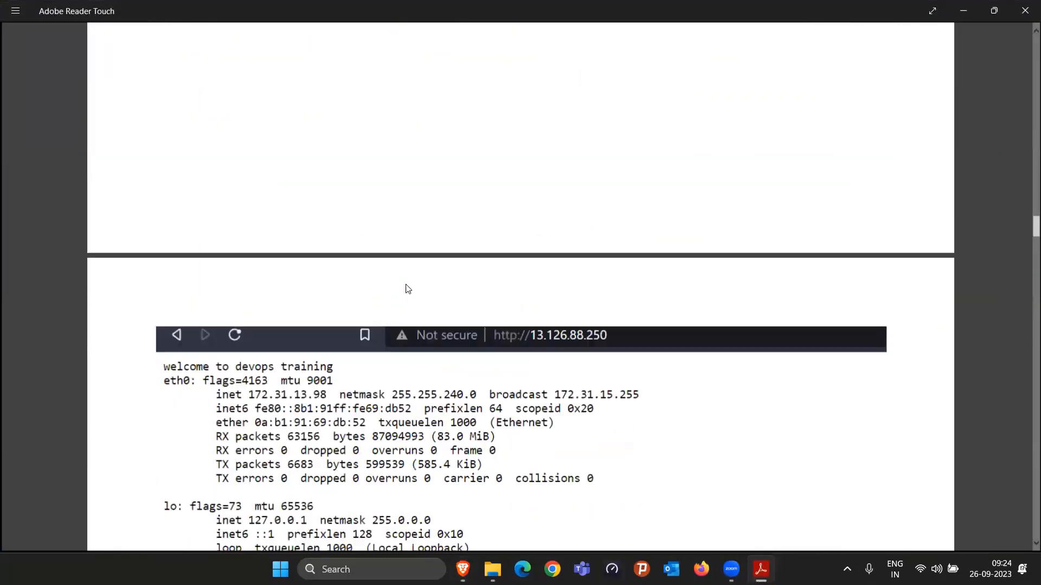
scroll(412, 316, down, 8)
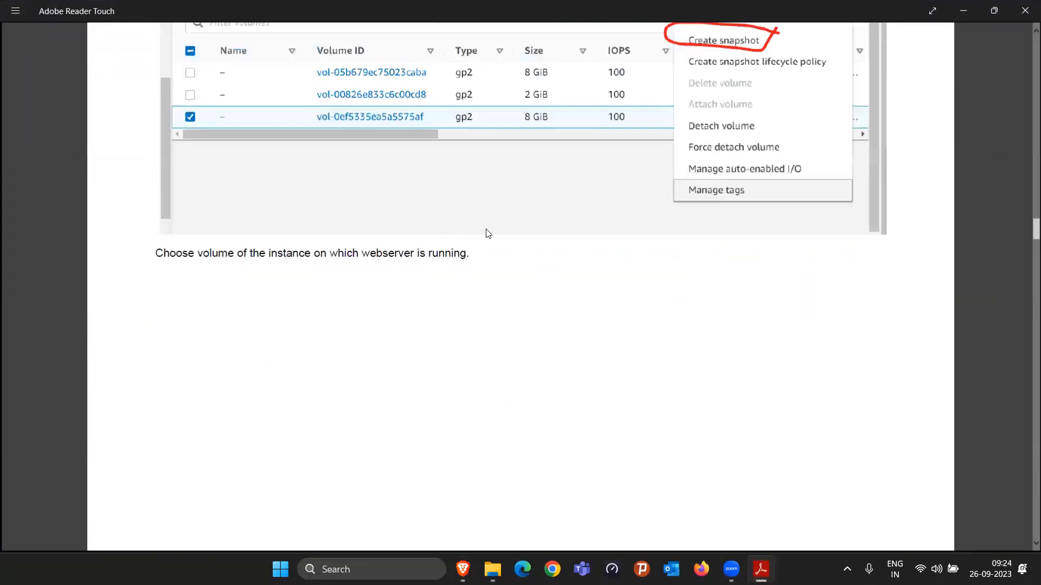
scroll(258, 354, up, 4)
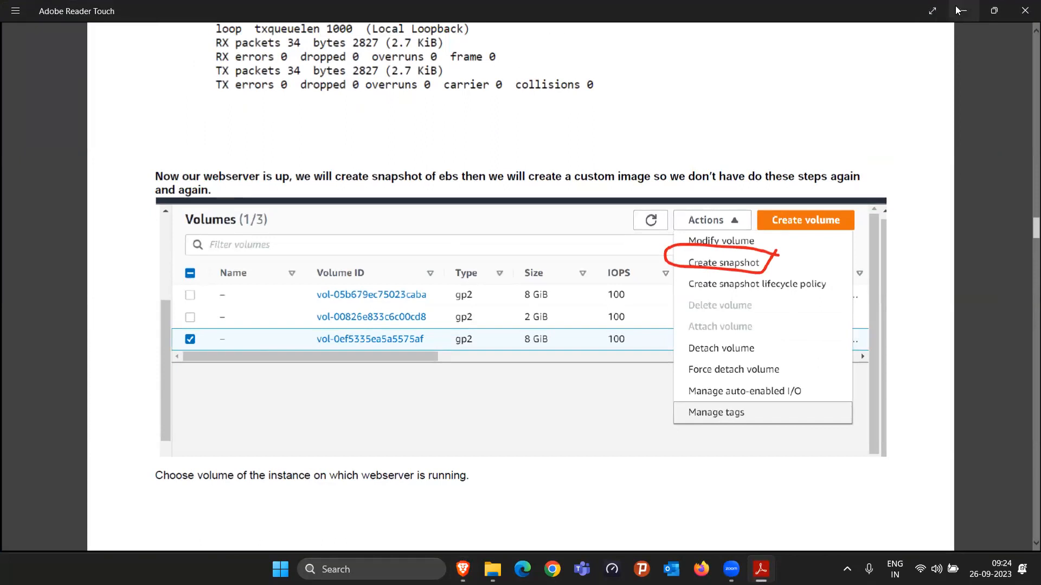
Step: Return to the EC2 console in the browser, open the root volume of webserver-cloud27 and select it in the volume list
key(alt+Tab)
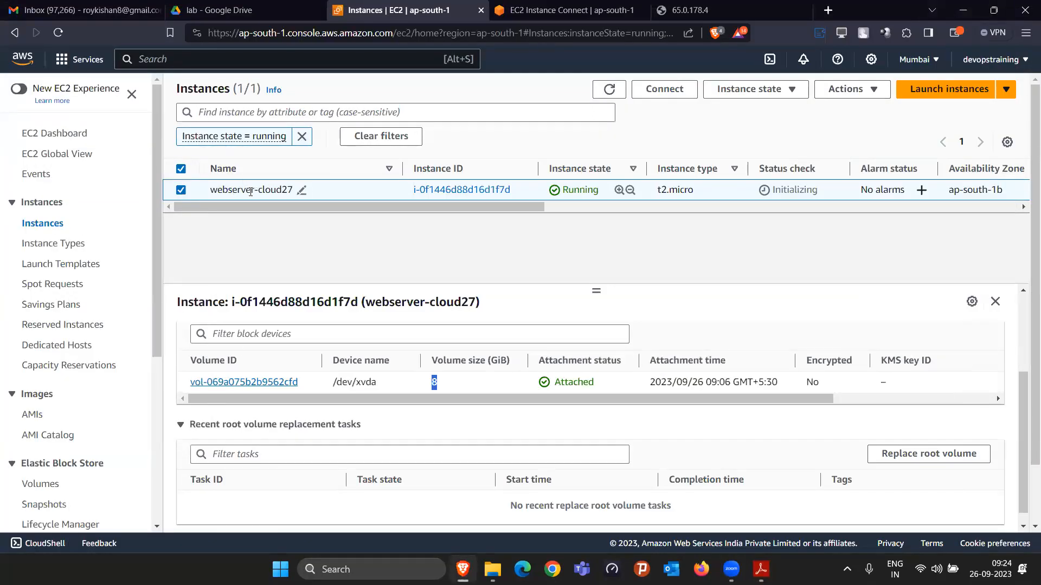
click(265, 384)
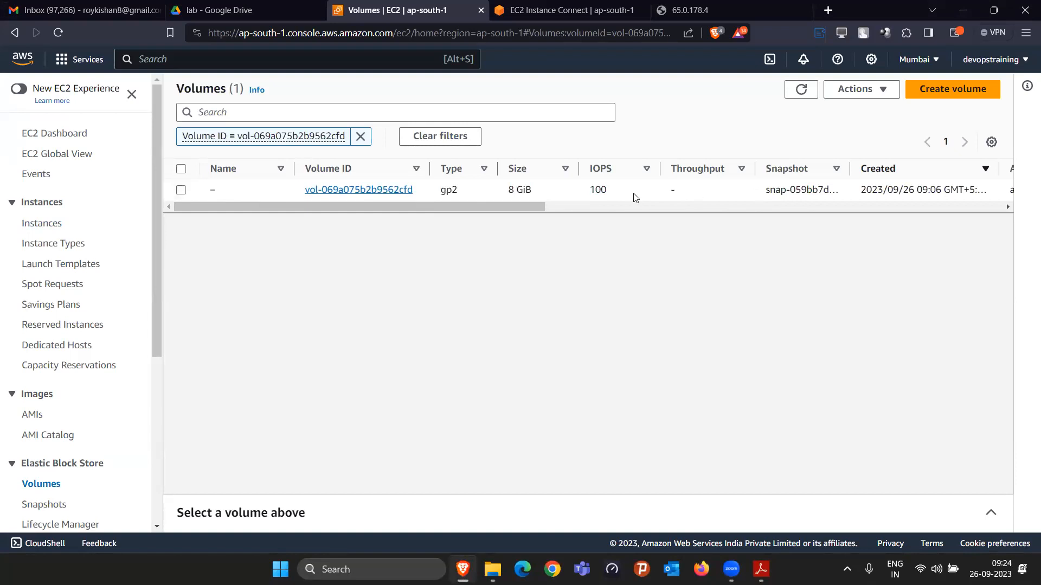
click(181, 190)
Step: Create a snapshot of the selected volume with the description "httpdfor cloud27"
click(875, 90)
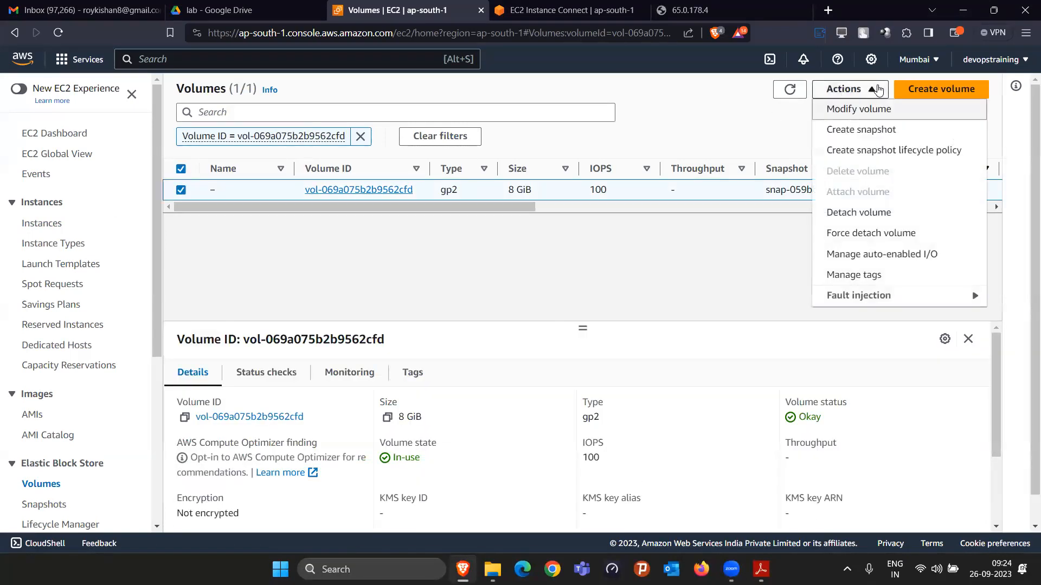
click(870, 130)
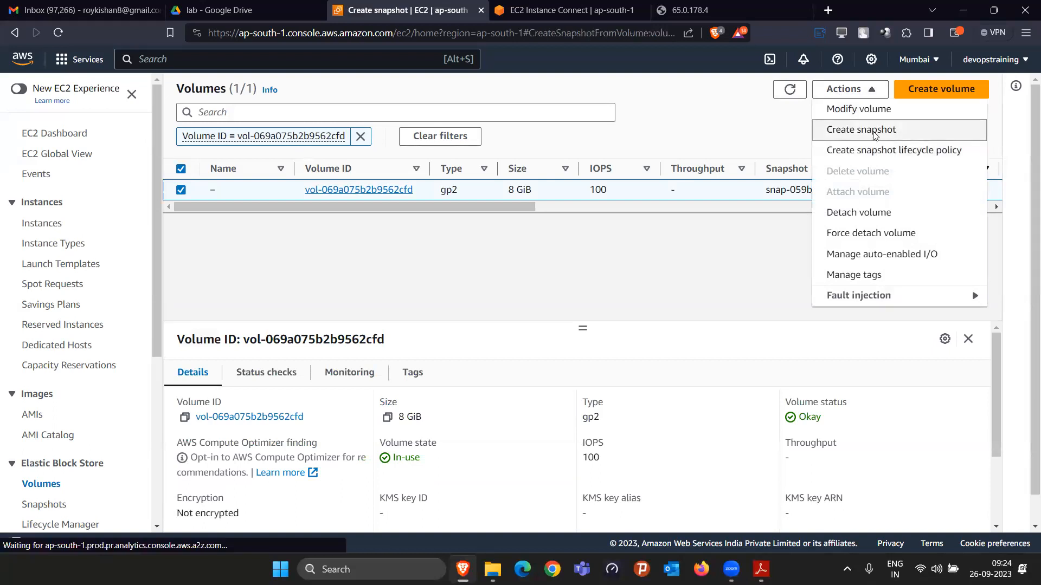
click(157, 309)
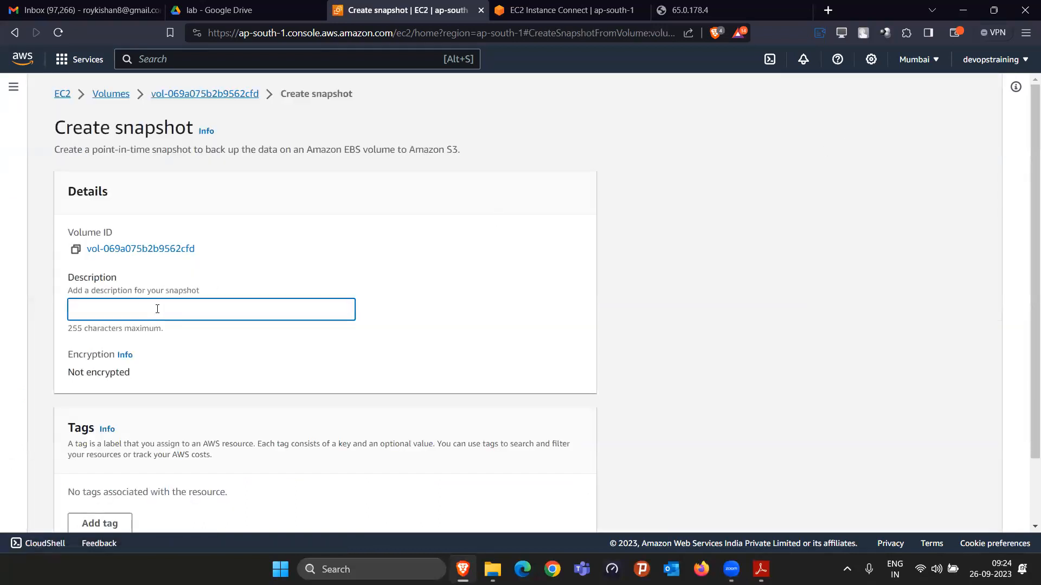
text(httpdfor cloud27)
scroll(157, 309, down, 2)
key(Return)
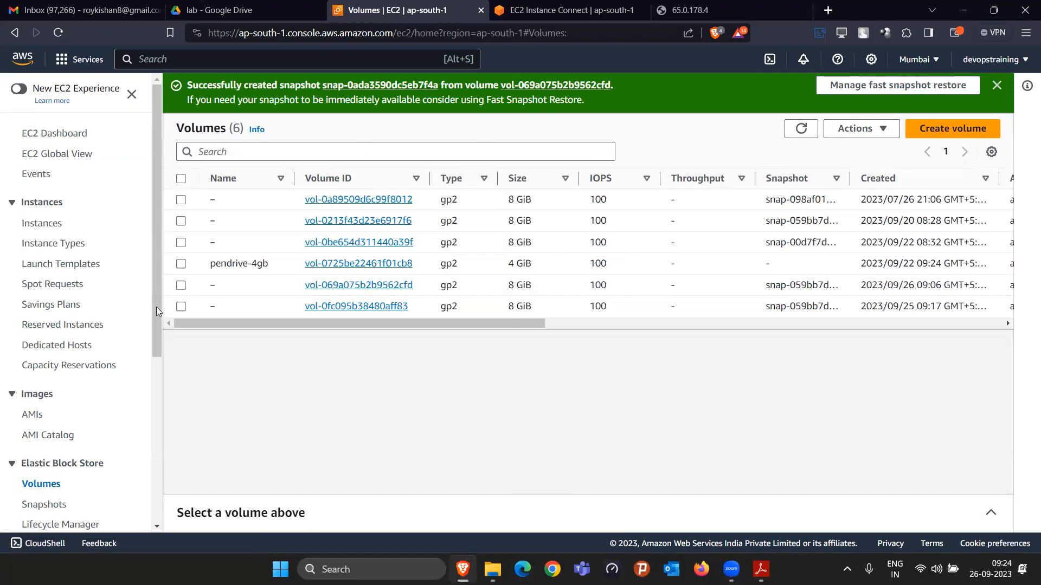
Step: Open the Elastic Block Store snapshots list and view the details of the "httpdfor cloud27" snapshot
scroll(130, 358, down, 3)
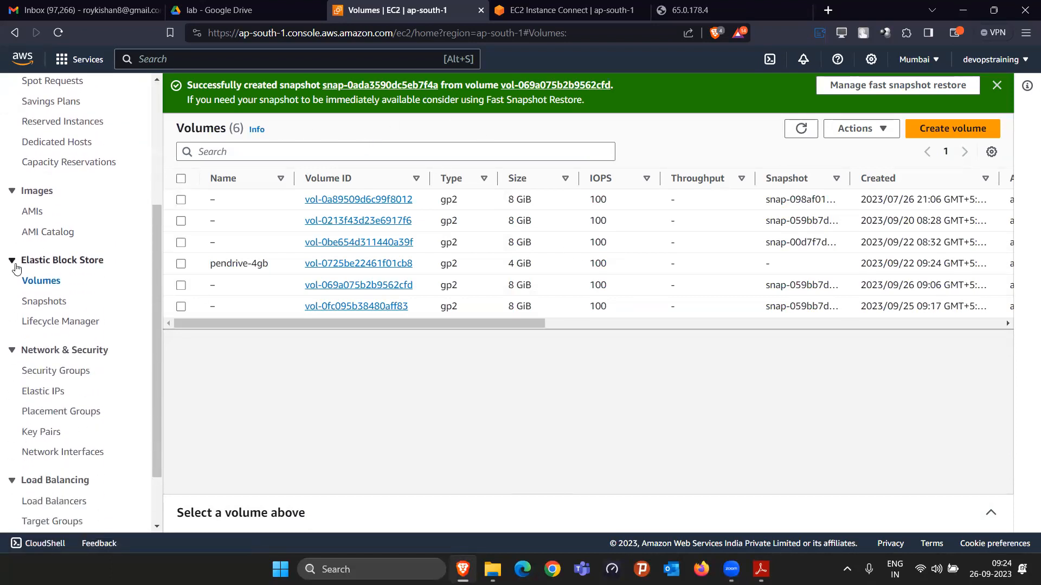
click(46, 304)
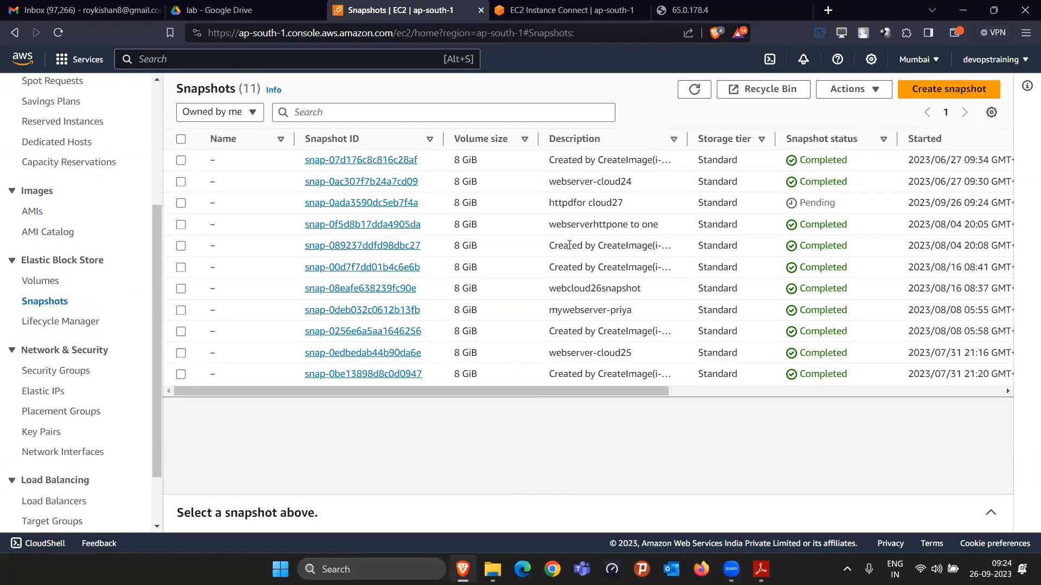
drag(525, 205, 785, 207)
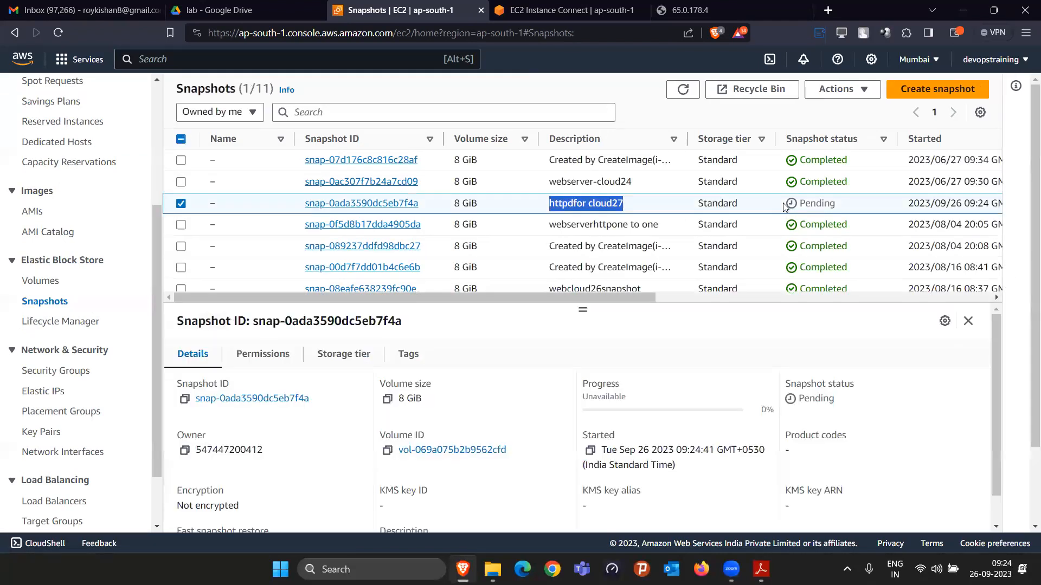
Step: Sort the snapshots by status in descending order and refresh the list to check the new snapshot's progress
click(835, 140)
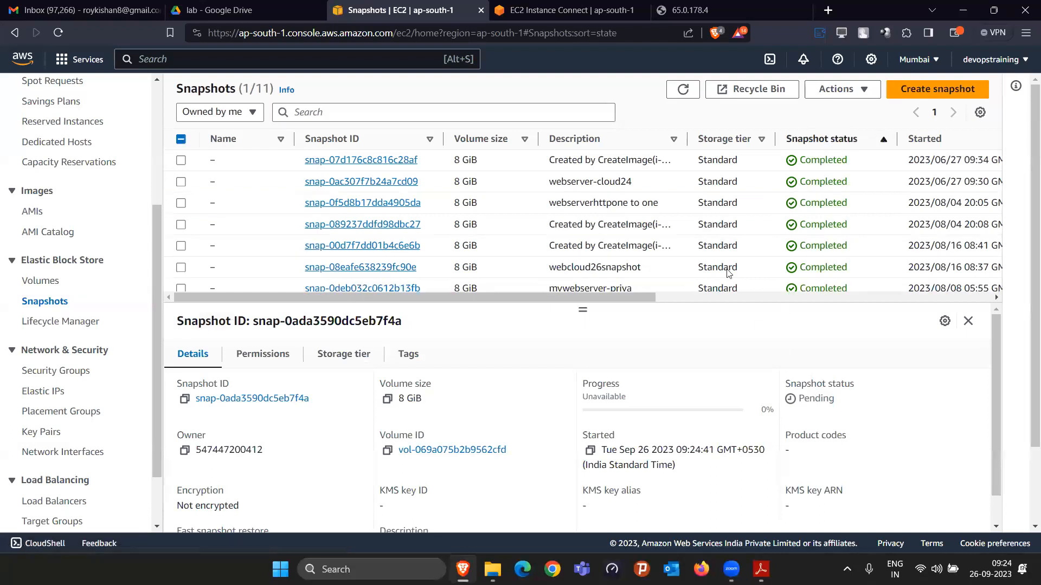
click(682, 91)
click(681, 93)
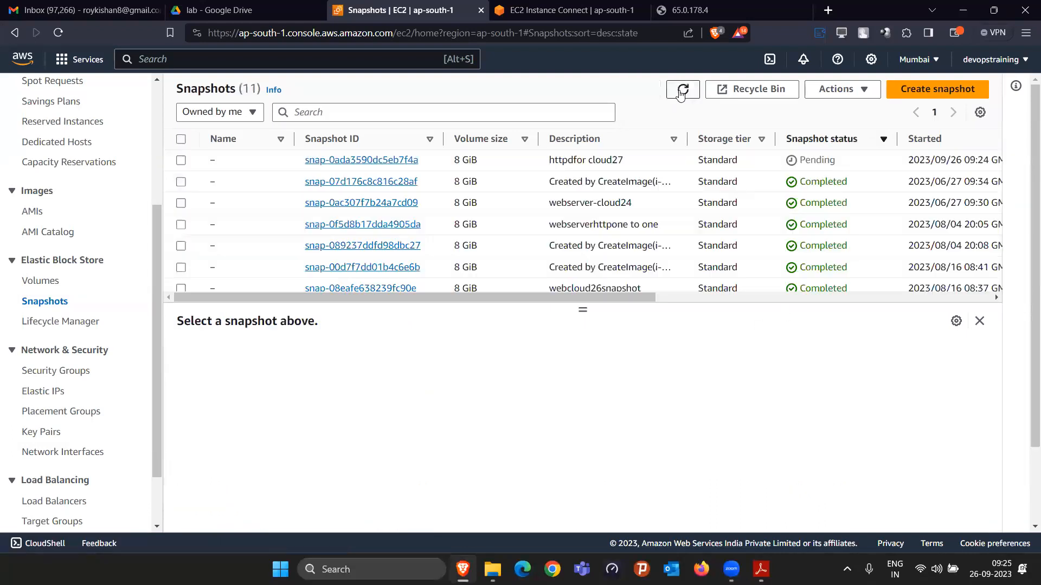
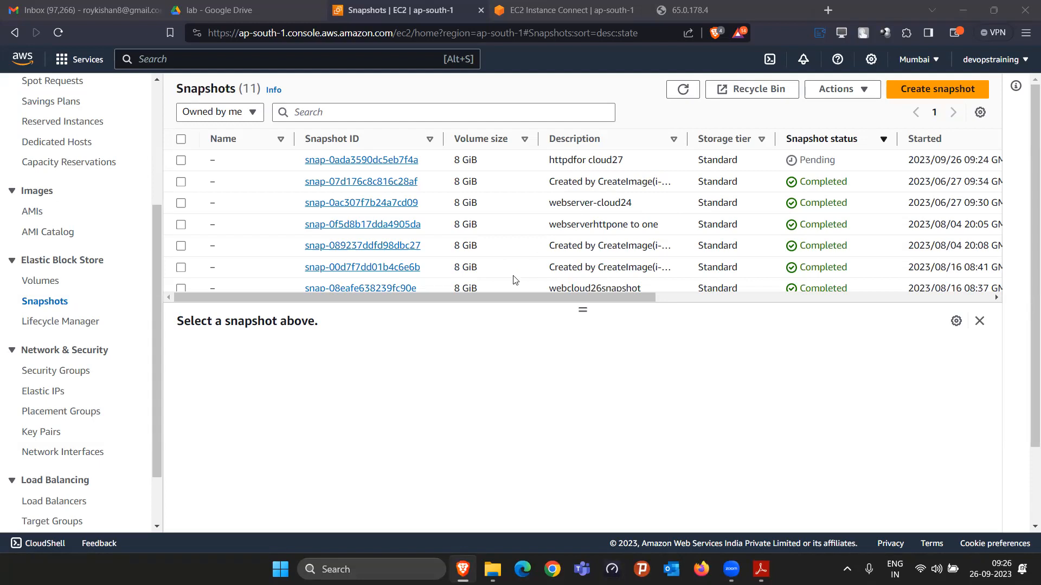
Step: Enlarge the snapshot list to show every entry and select the "httpdfor cloud27" snapshot to check its status
scroll(515, 280, down, 1)
scroll(515, 280, down, 2)
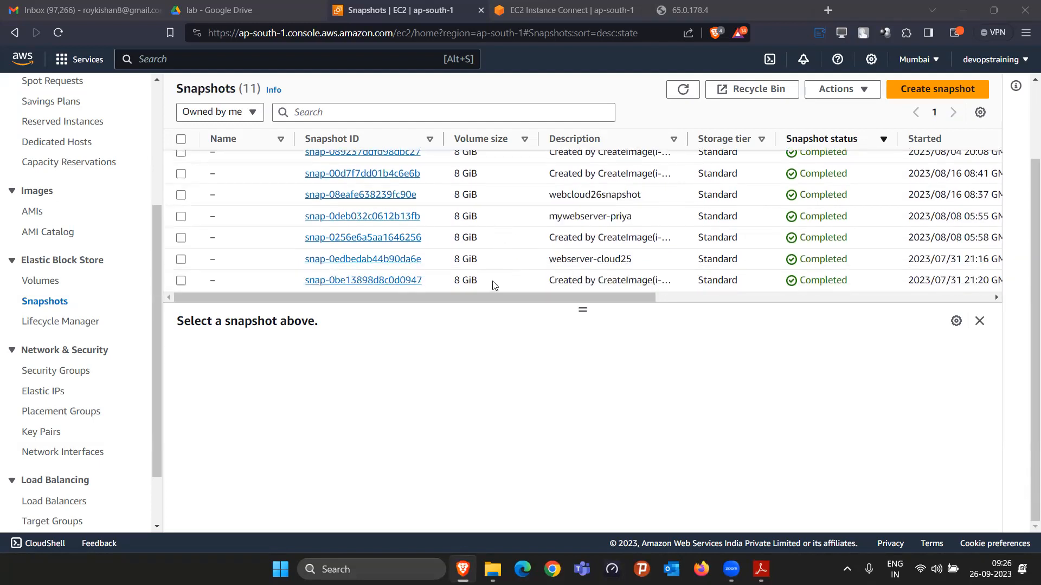
drag(581, 310, 578, 415)
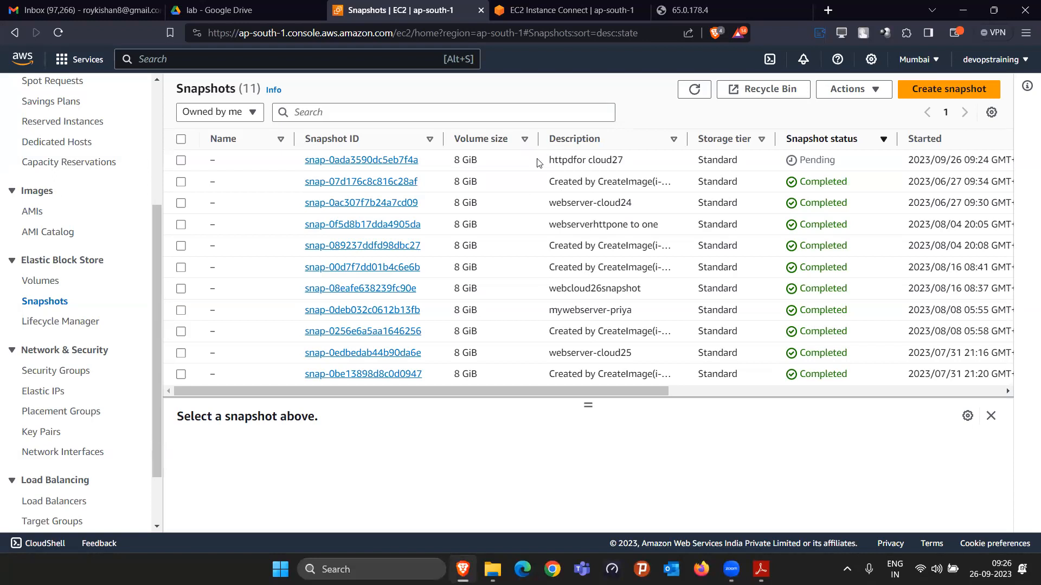
drag(545, 162, 622, 175)
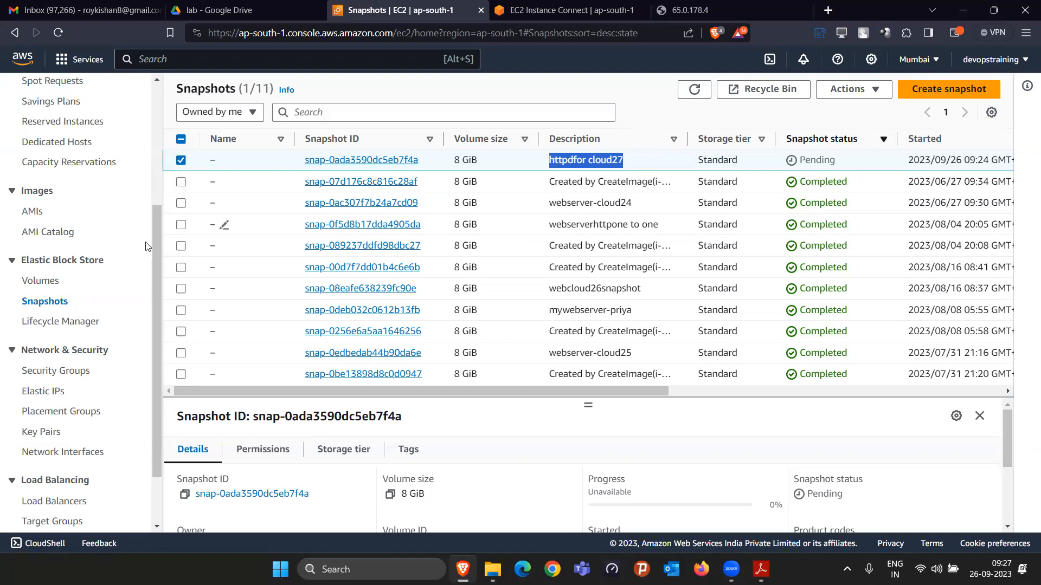
Step: View the Elastic Block Store volumes list, followed by the EC2 instances list
click(52, 281)
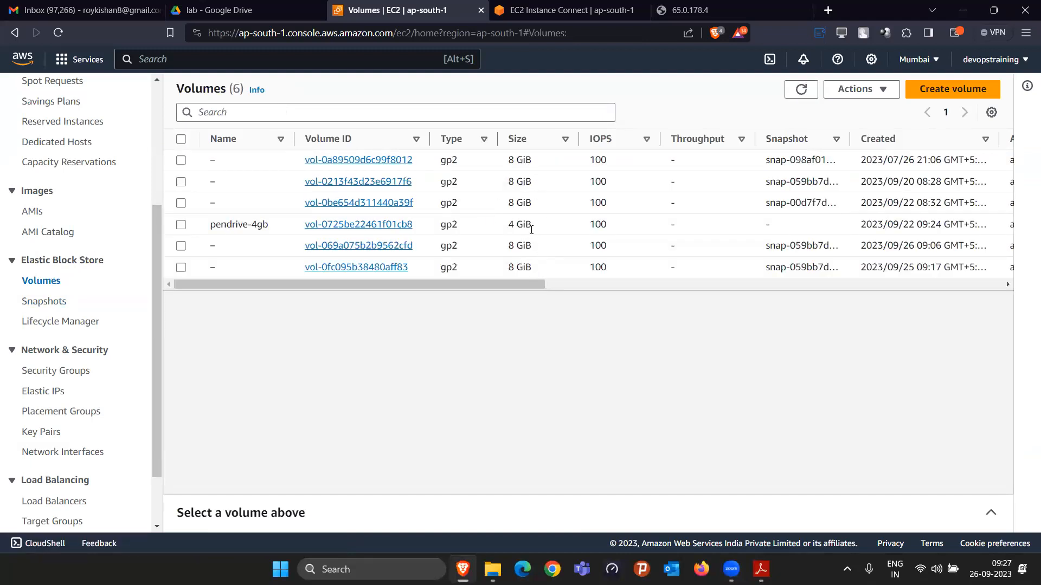
scroll(111, 247, up, 4)
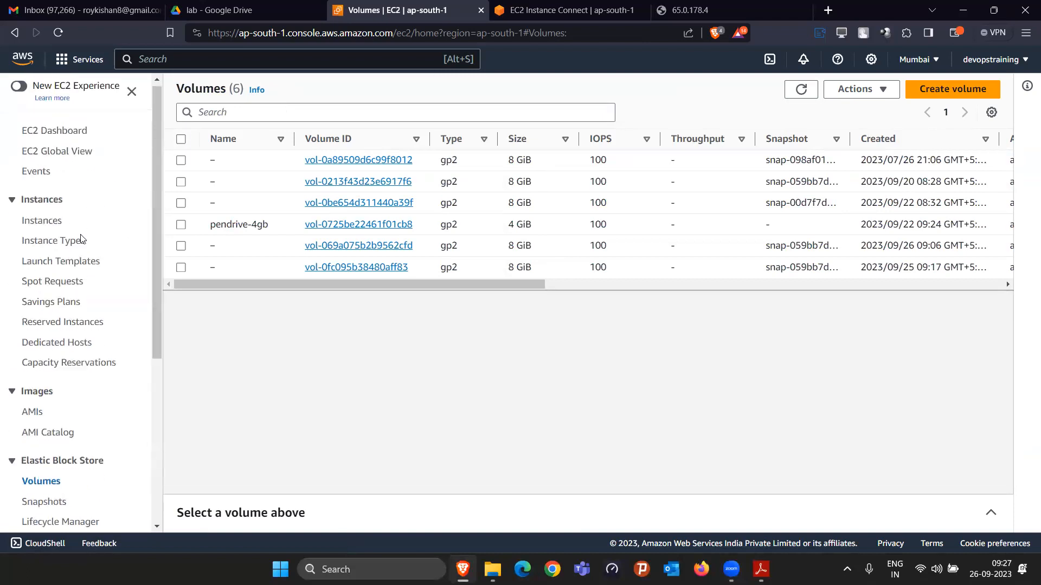
click(51, 223)
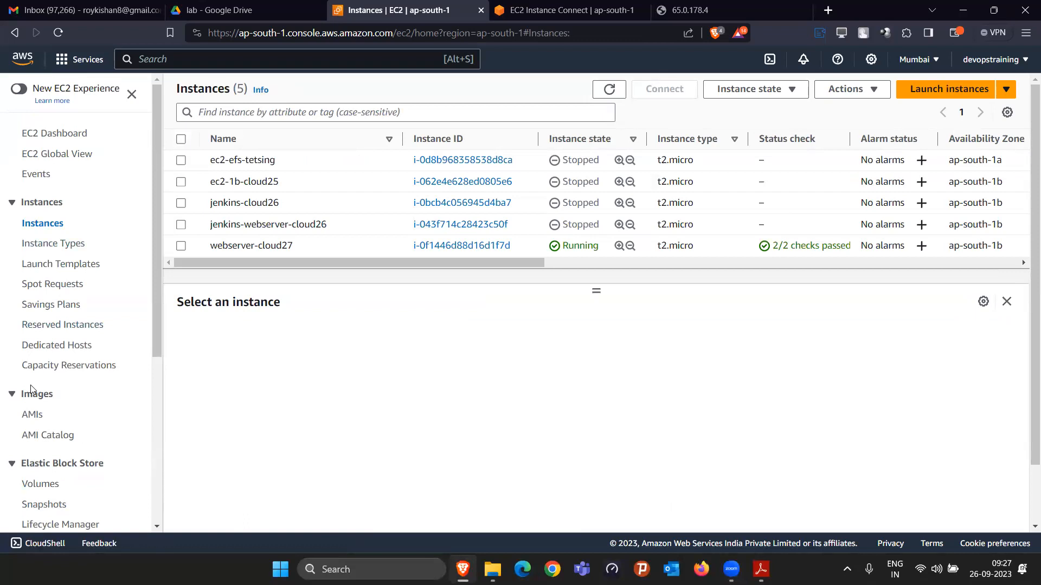
Step: Reopen the Elastic Block Store volumes list and check the volume sizes, including that of the pendrive-4gb volume
scroll(32, 387, down, 3)
click(40, 349)
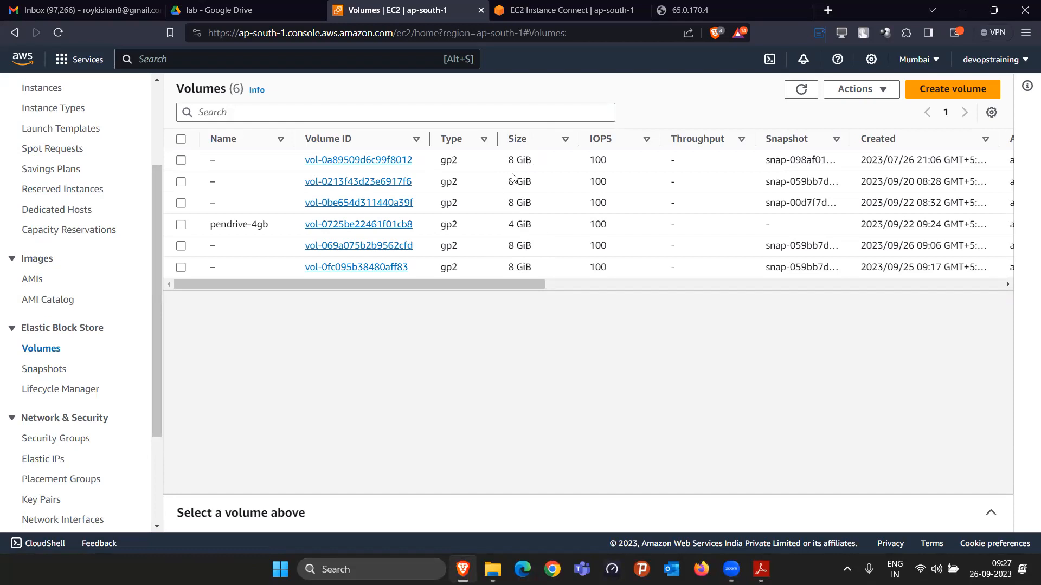
drag(508, 160, 541, 206)
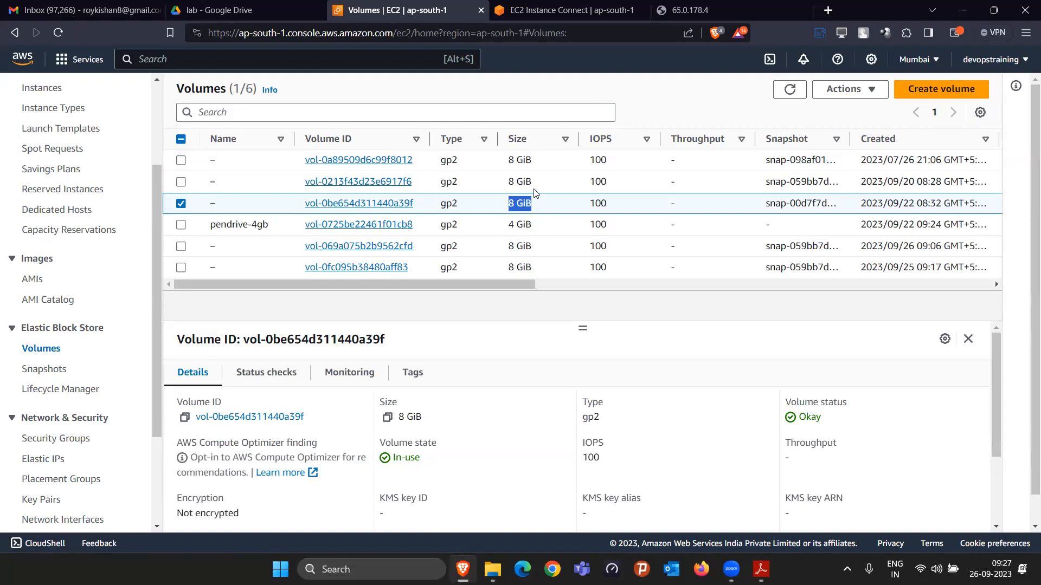
drag(210, 224, 271, 224)
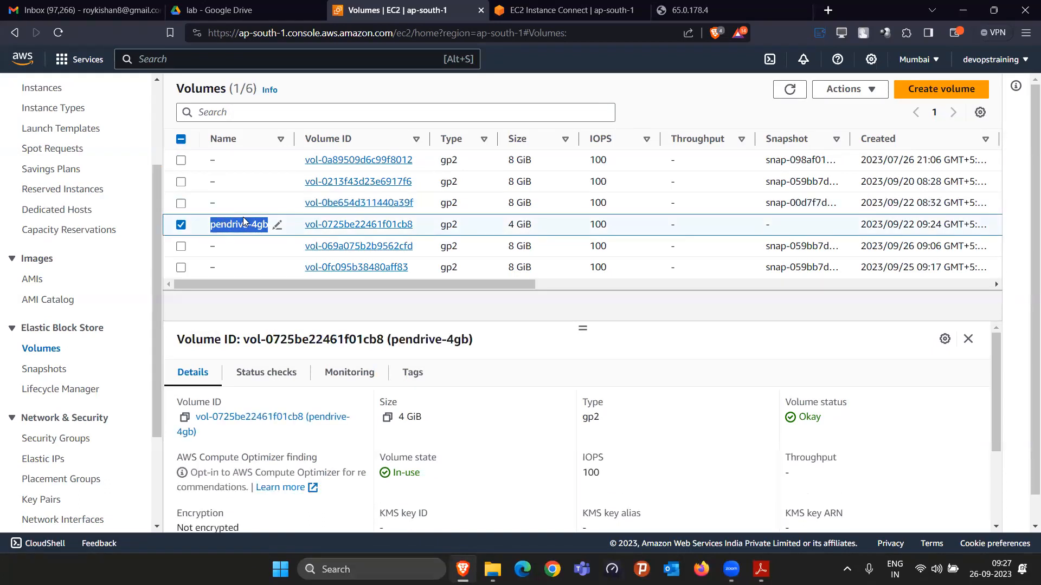
drag(508, 225, 526, 220)
mouse_move(283, 235)
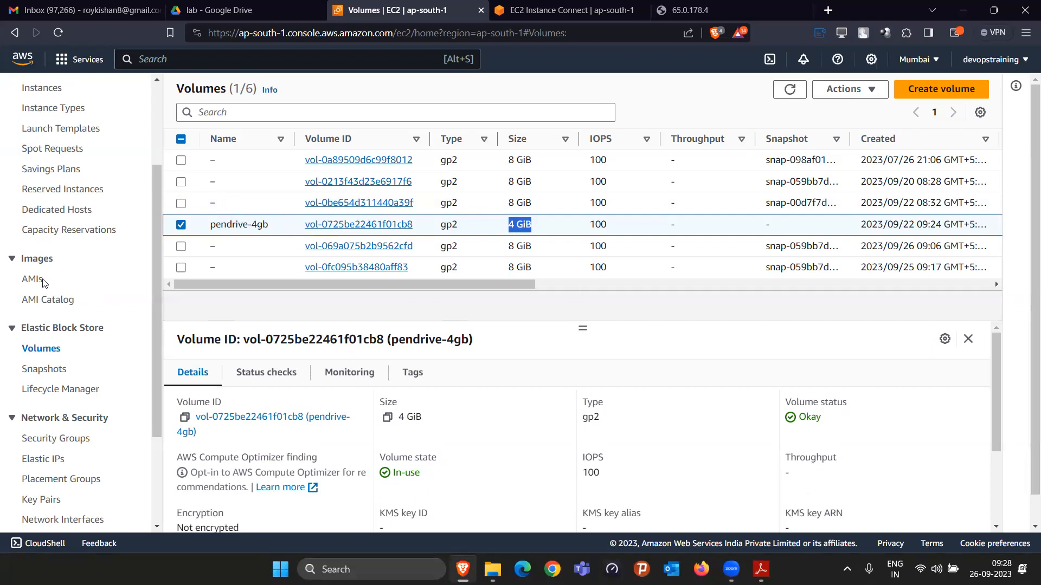
Step: Return to the EC2 instances list and enlarge the details pane beneath it slightly
scroll(69, 263, up, 3)
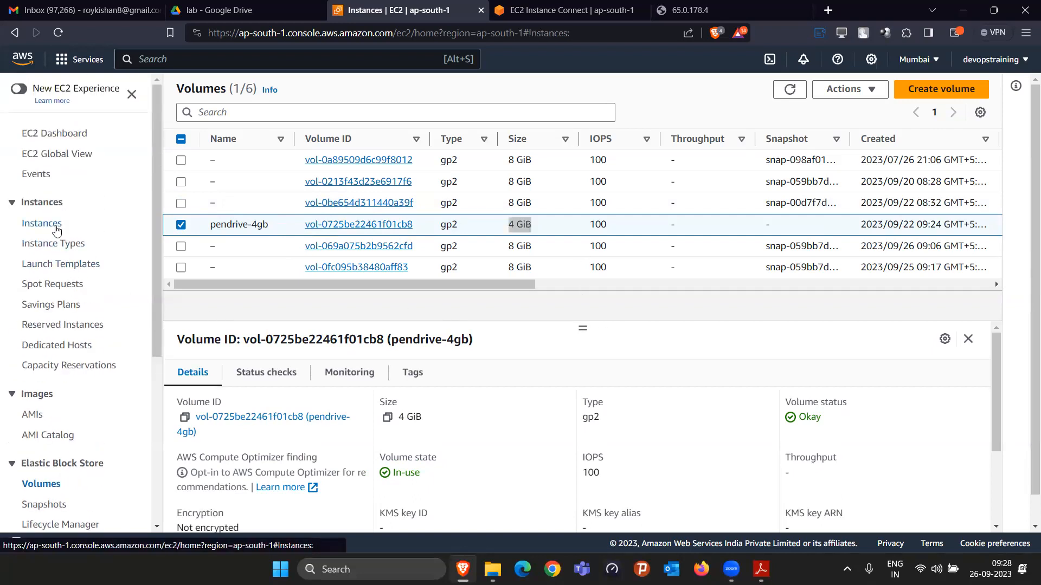
click(54, 225)
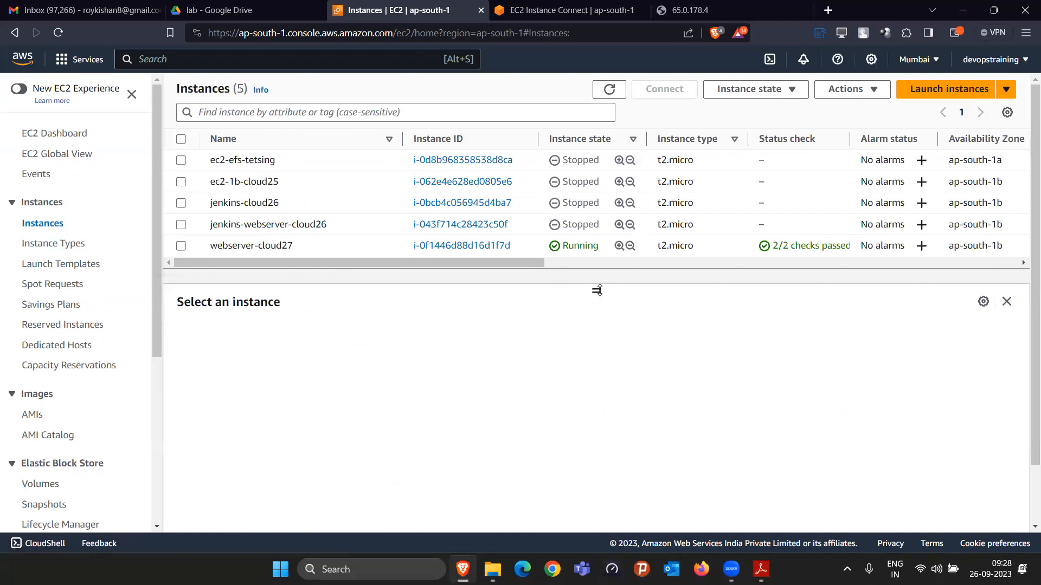
drag(597, 291, 596, 276)
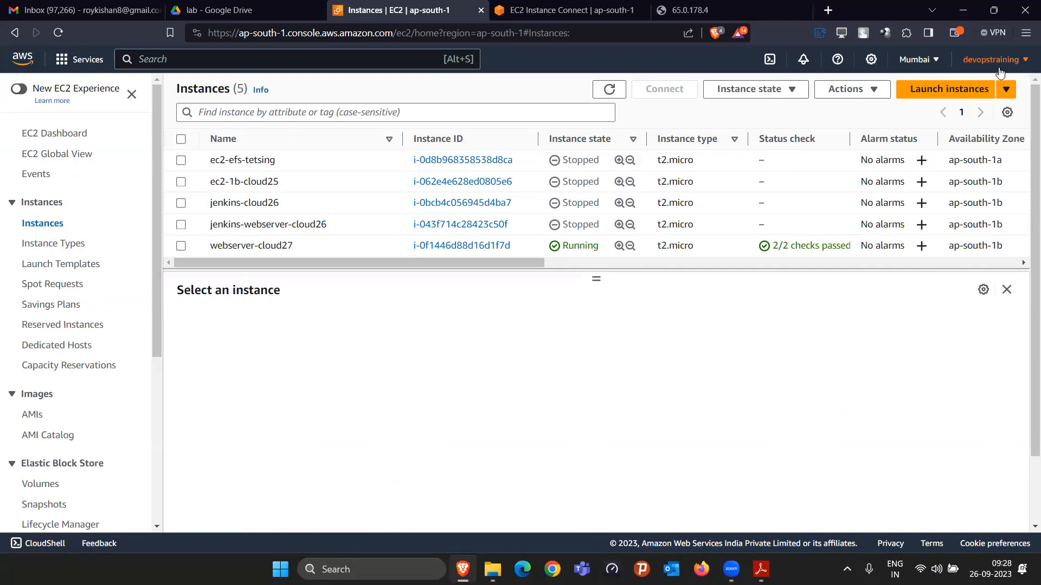
click(587, 11)
click(380, 5)
scroll(33, 417, down, 4)
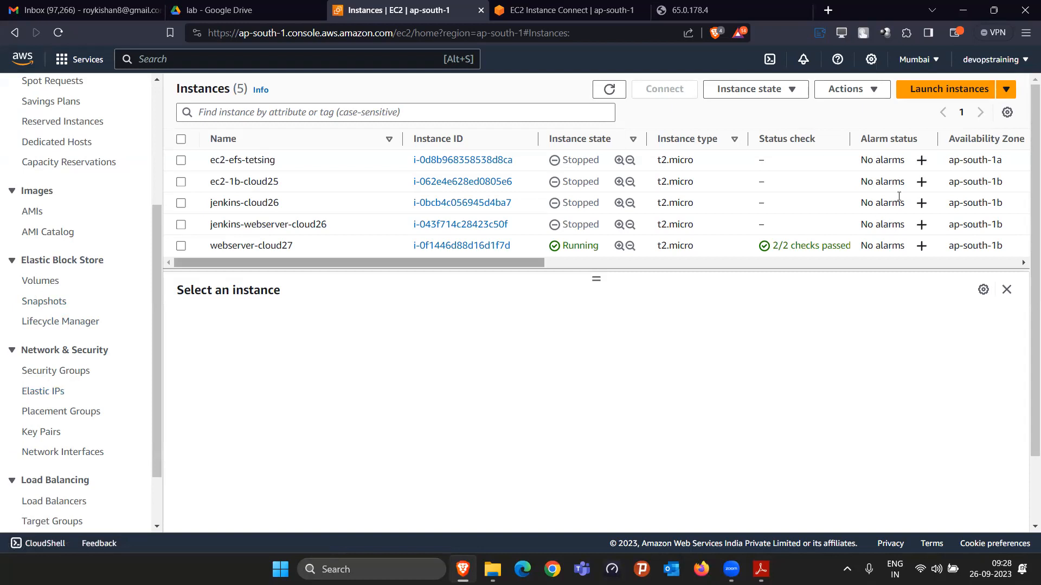
Step: Open the account's AWS Billing Dashboard and review the current month's total forecast and the highest-cost service
click(1026, 61)
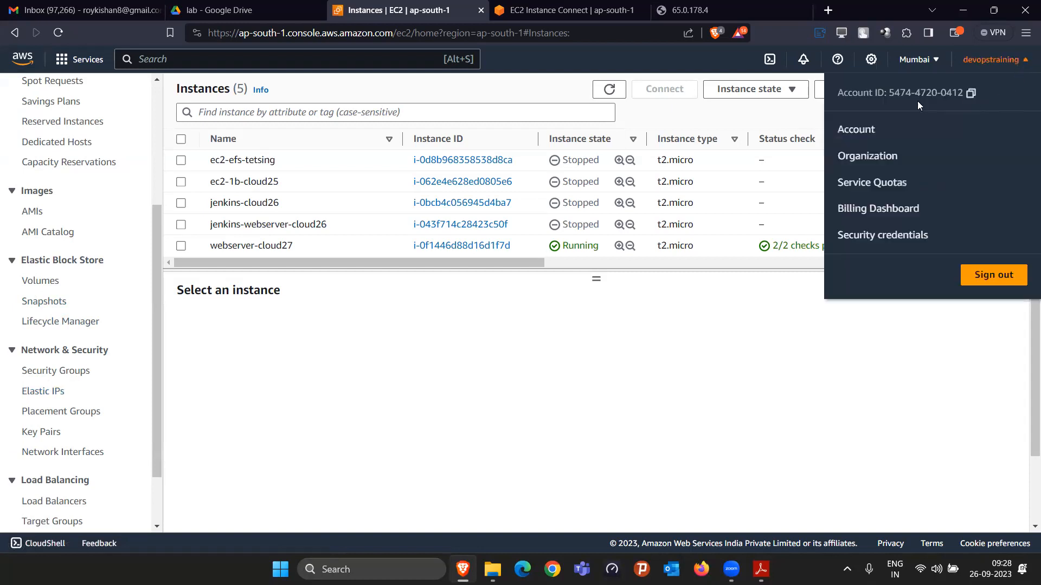
click(206, 391)
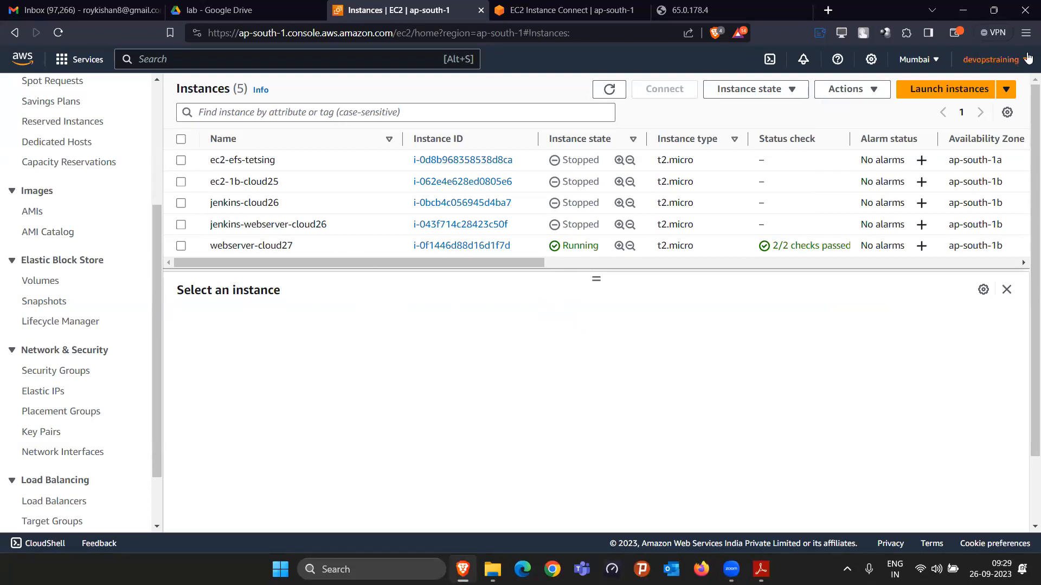
click(991, 59)
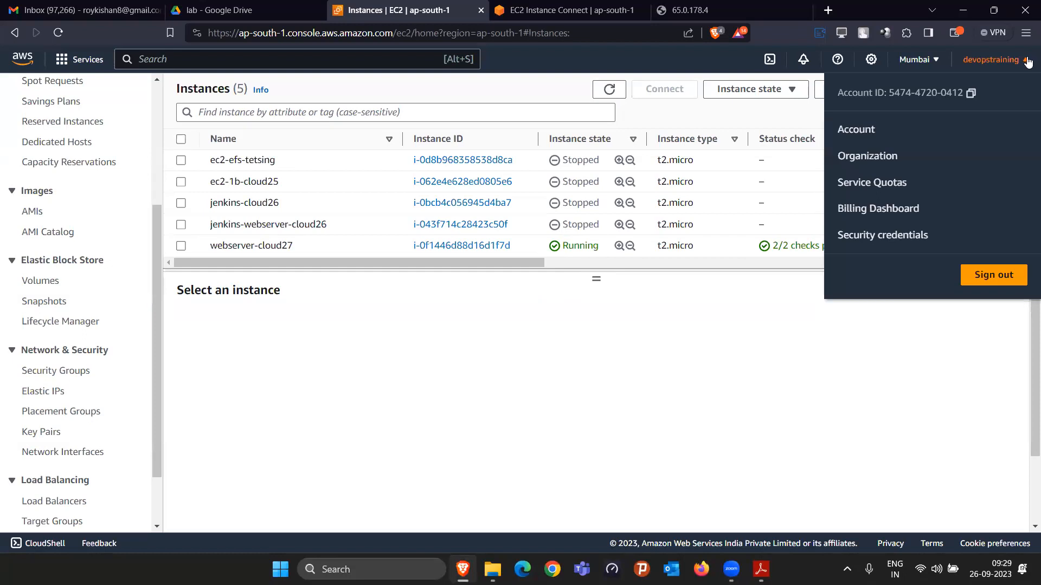
click(868, 207)
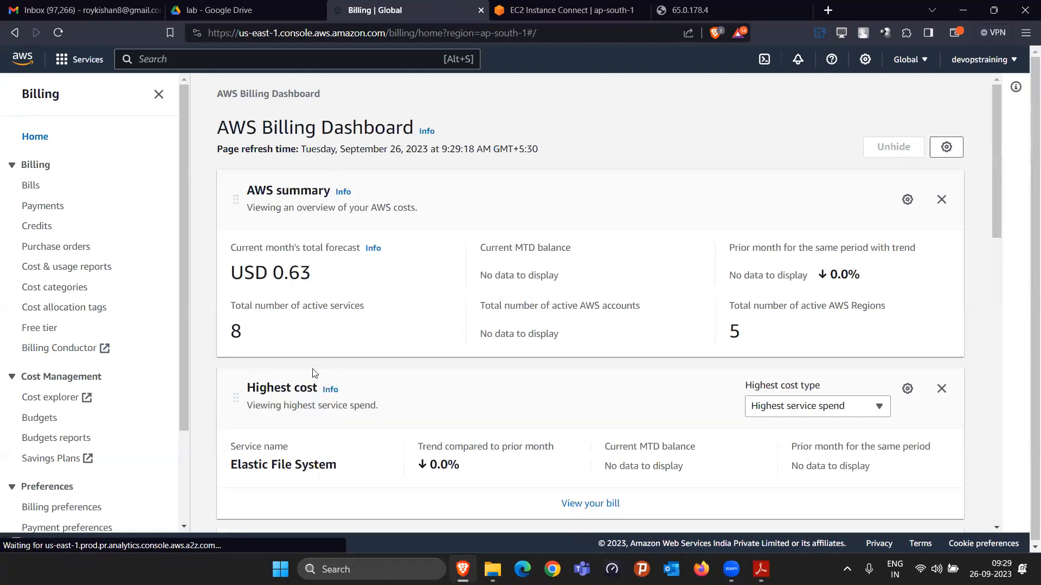
drag(334, 278, 221, 281)
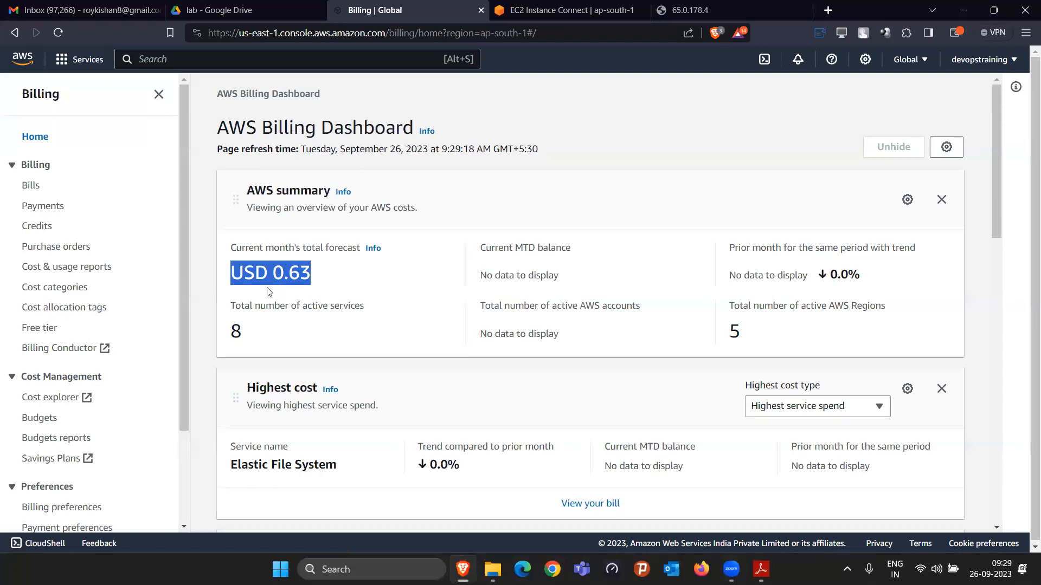
scroll(319, 335, down, 2)
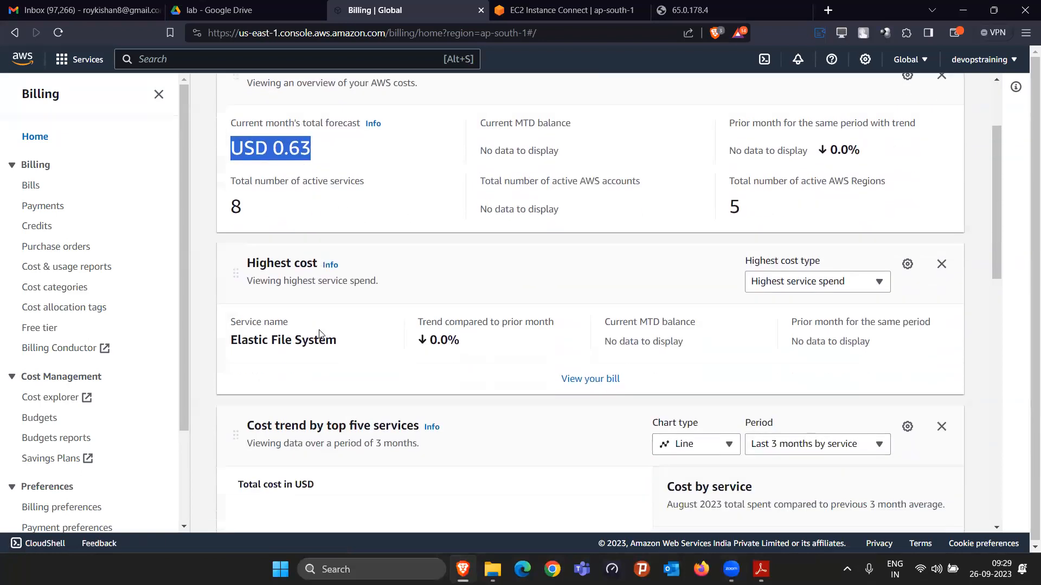
Step: Open the September 2023 bill and expand the Elastic Compute Cloud charges for Asia Pacific (Mumbai)
click(35, 186)
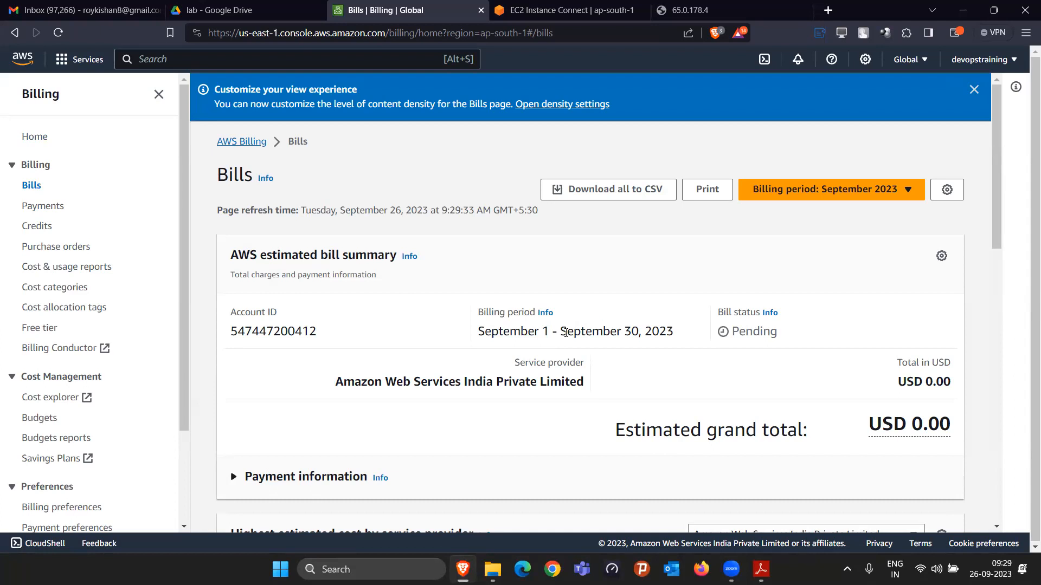
scroll(565, 332, down, 5)
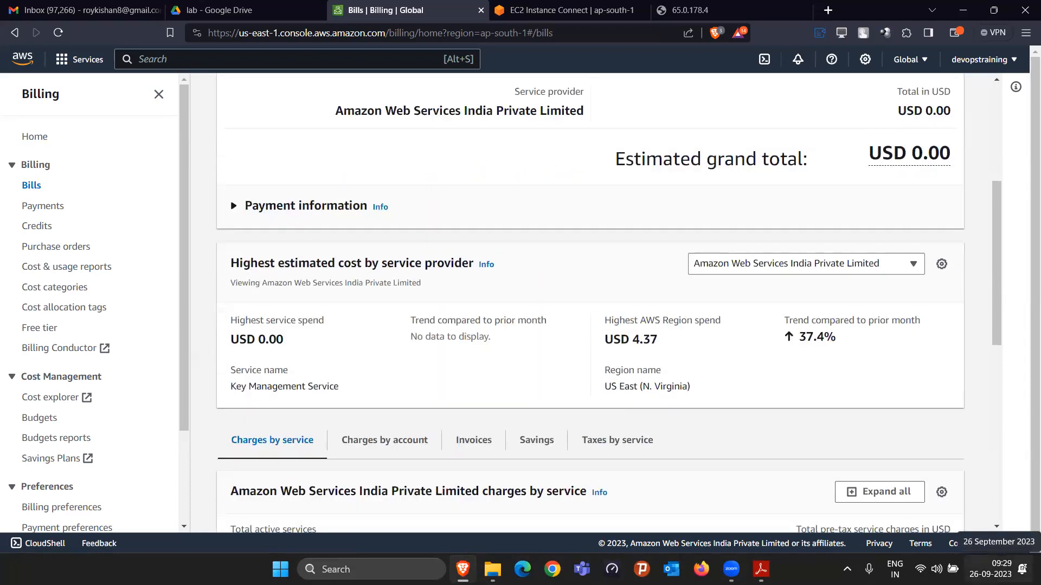
scroll(573, 346, down, 6)
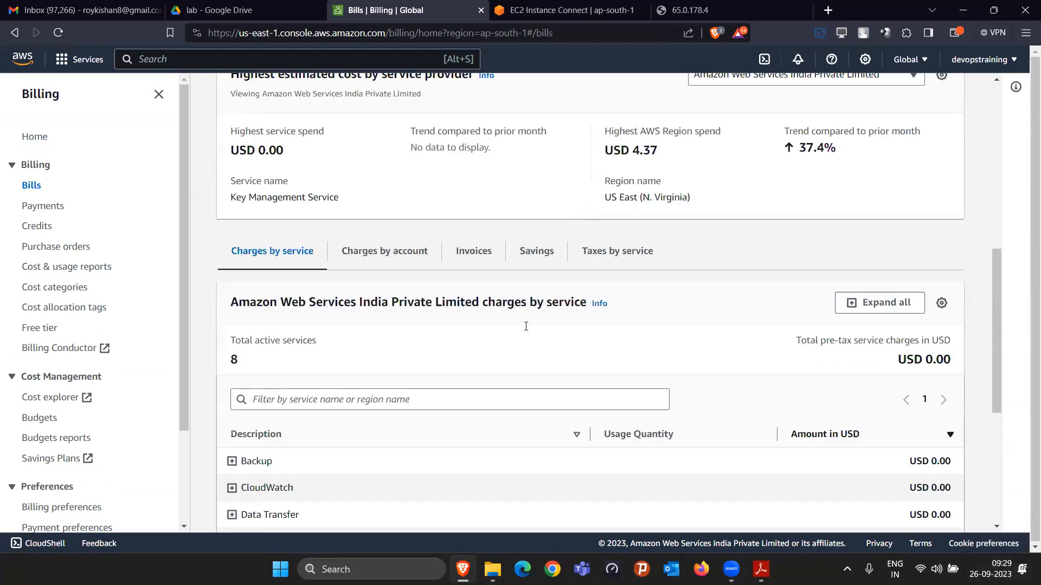
scroll(260, 378, down, 3)
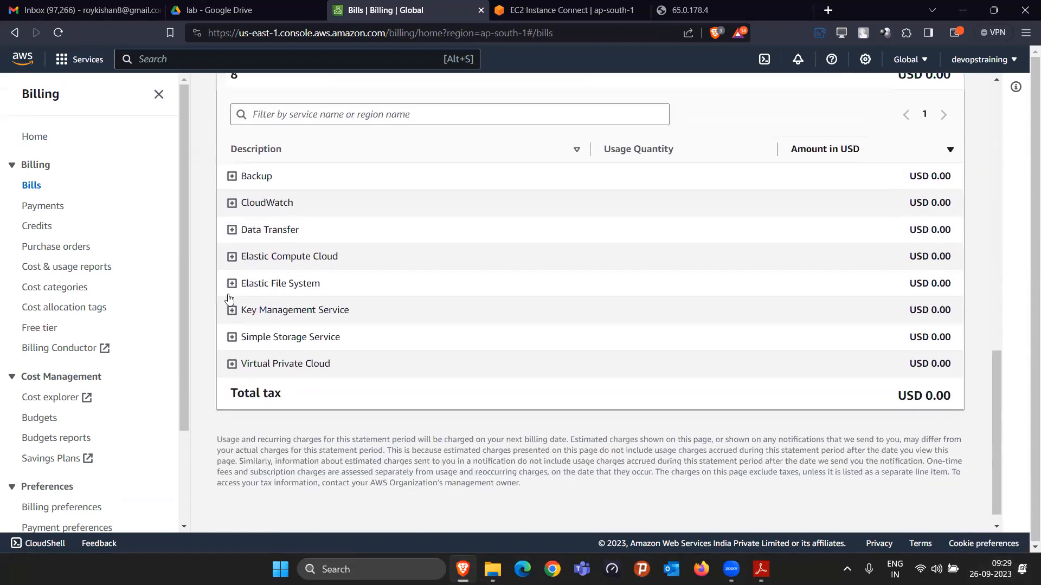
click(232, 258)
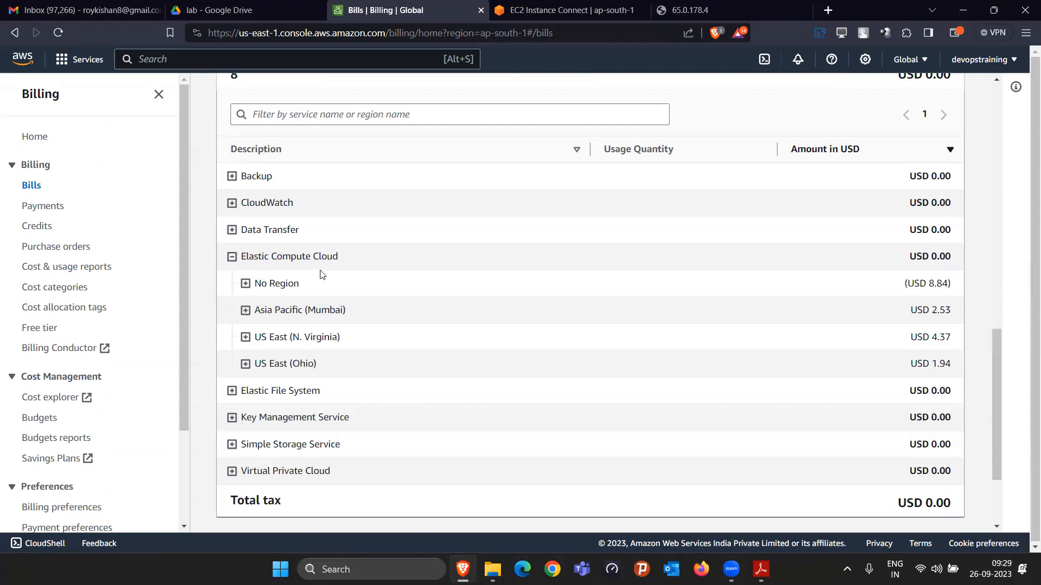
click(245, 310)
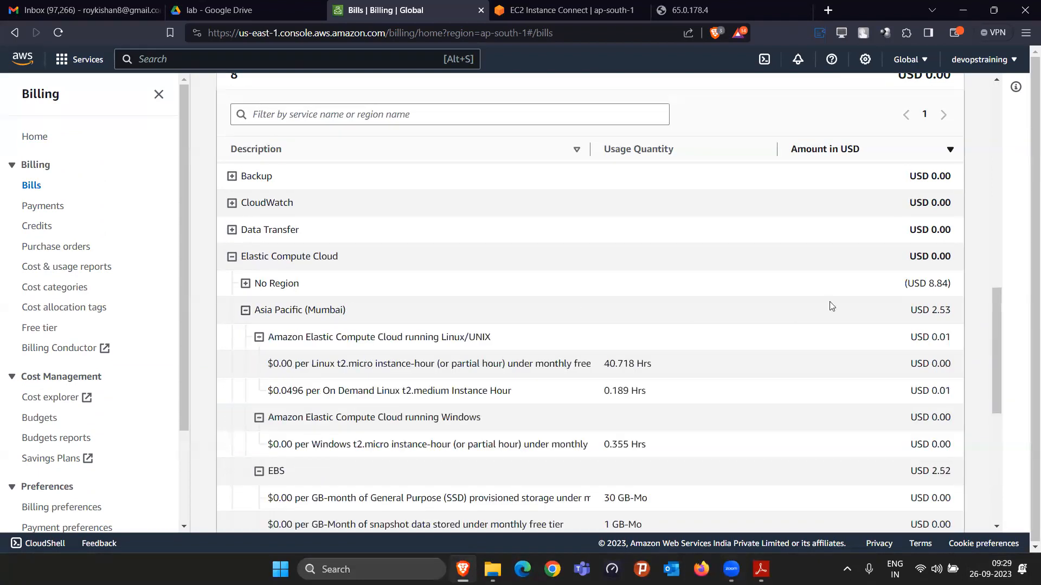
Step: Examine the usage hours and charges for the Linux t2.micro and t2.medium instances in the Mumbai region
scroll(905, 330, down, 1)
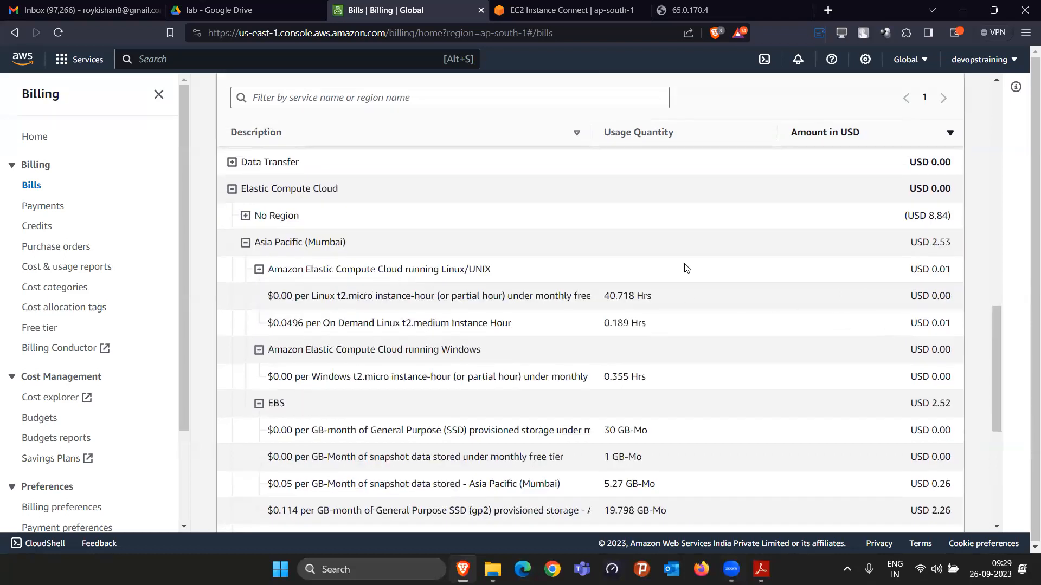
drag(330, 297, 453, 297)
drag(604, 296, 660, 296)
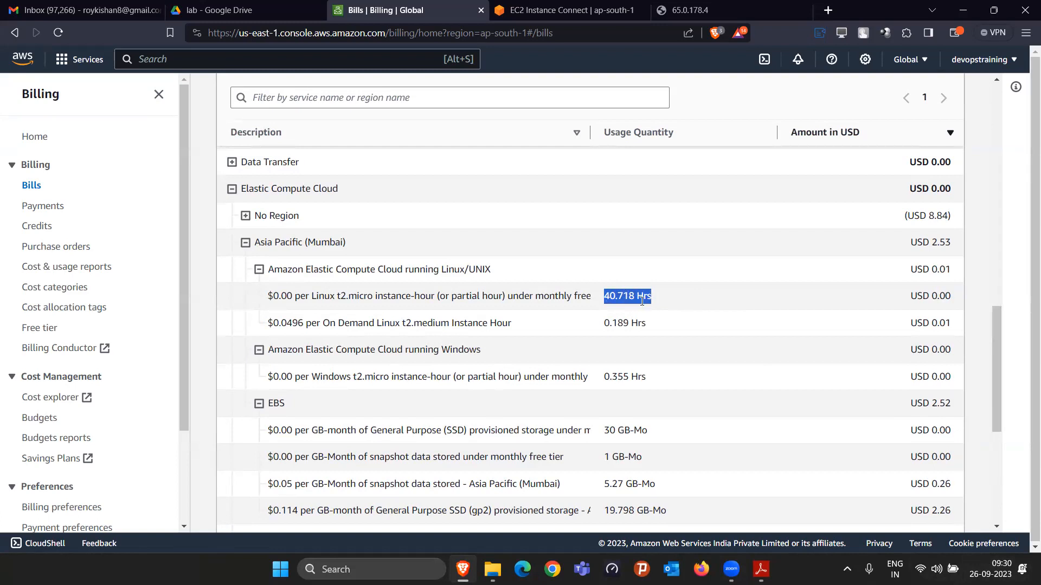
drag(910, 296, 948, 295)
click(948, 296)
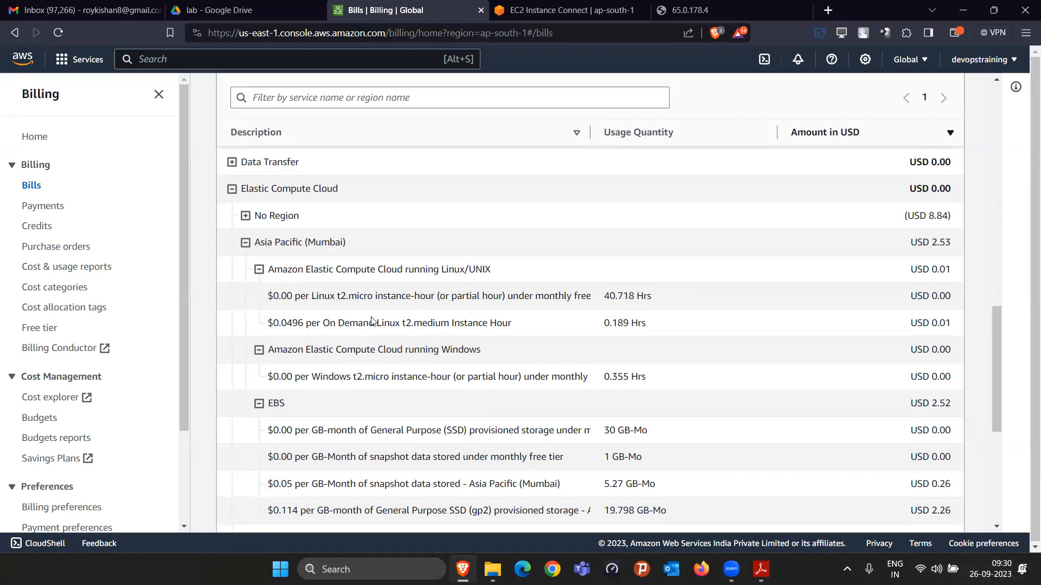
drag(406, 322, 449, 324)
drag(605, 319, 644, 321)
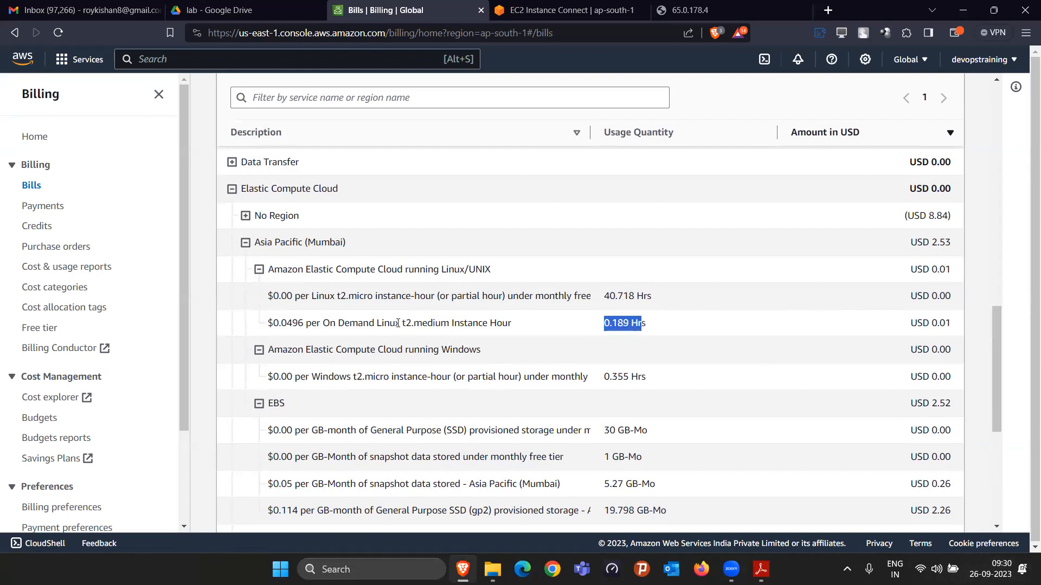
drag(917, 323, 953, 324)
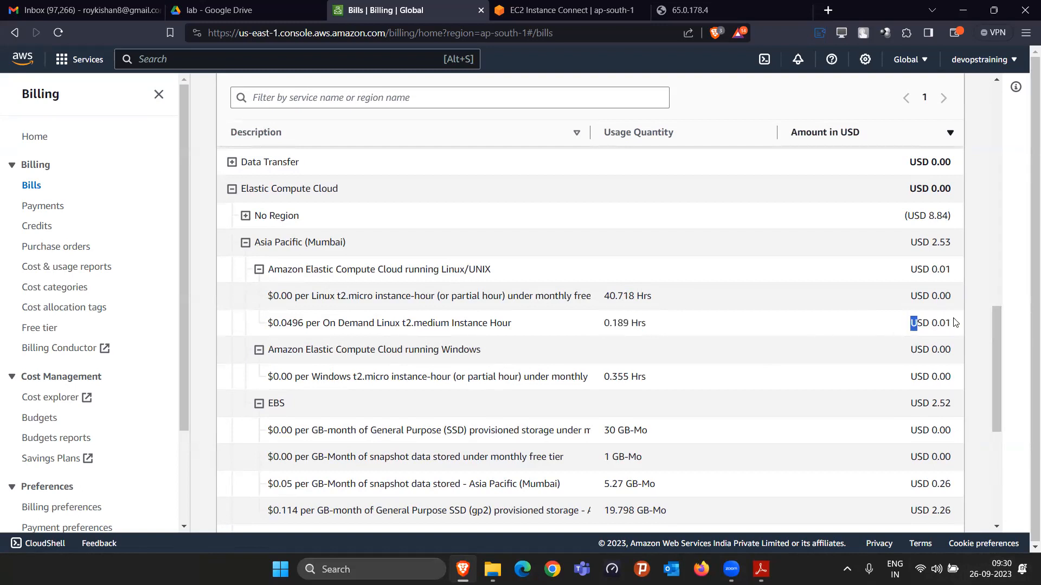
drag(404, 321, 447, 320)
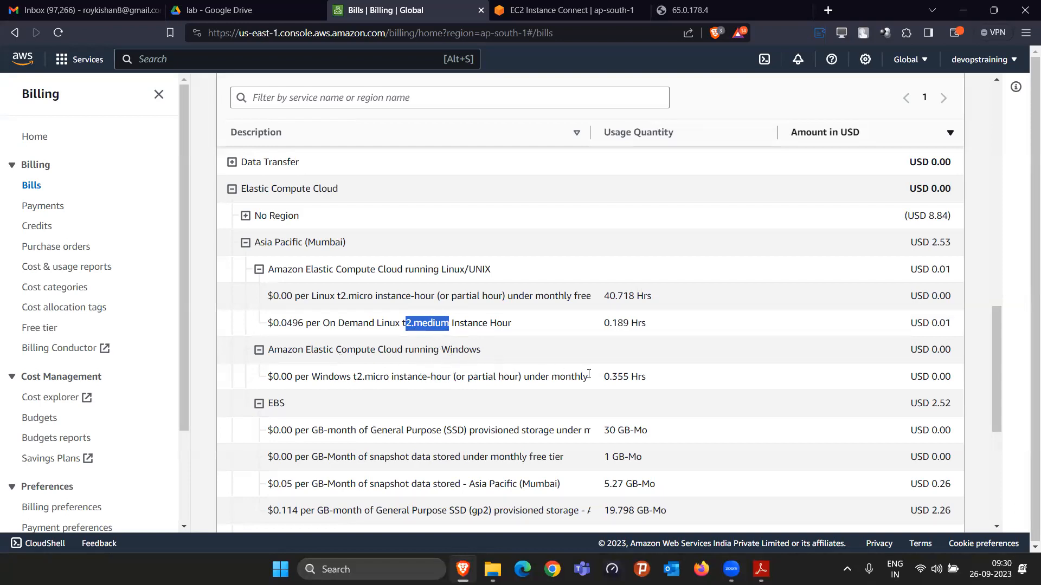
Step: Check the usage hours and charge for the Windows t2.micro instance and bring the EBS charges into view
drag(605, 377, 651, 378)
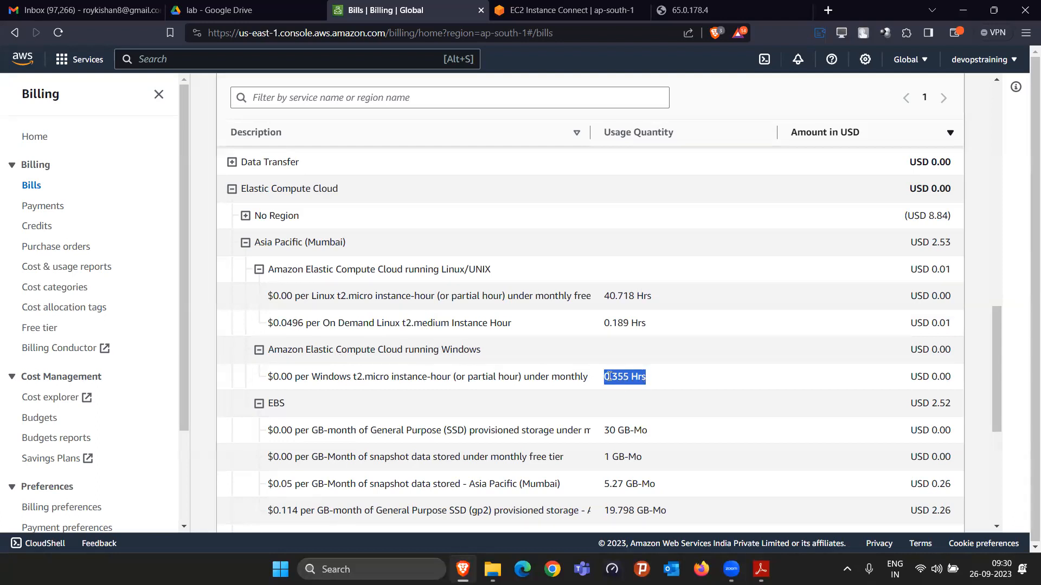
drag(909, 379, 962, 377)
click(962, 378)
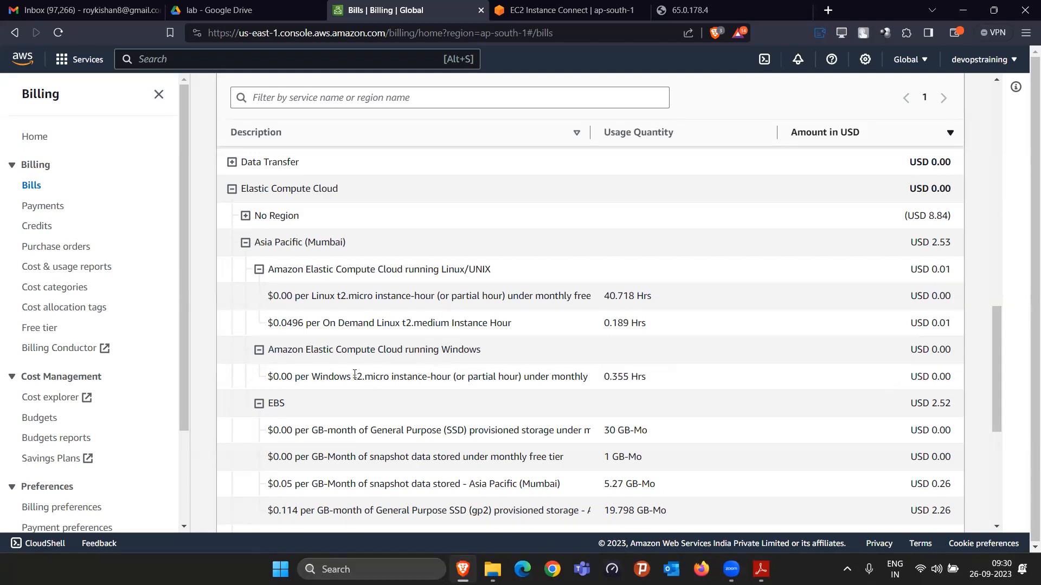
drag(354, 375, 380, 377)
scroll(358, 377, down, 1)
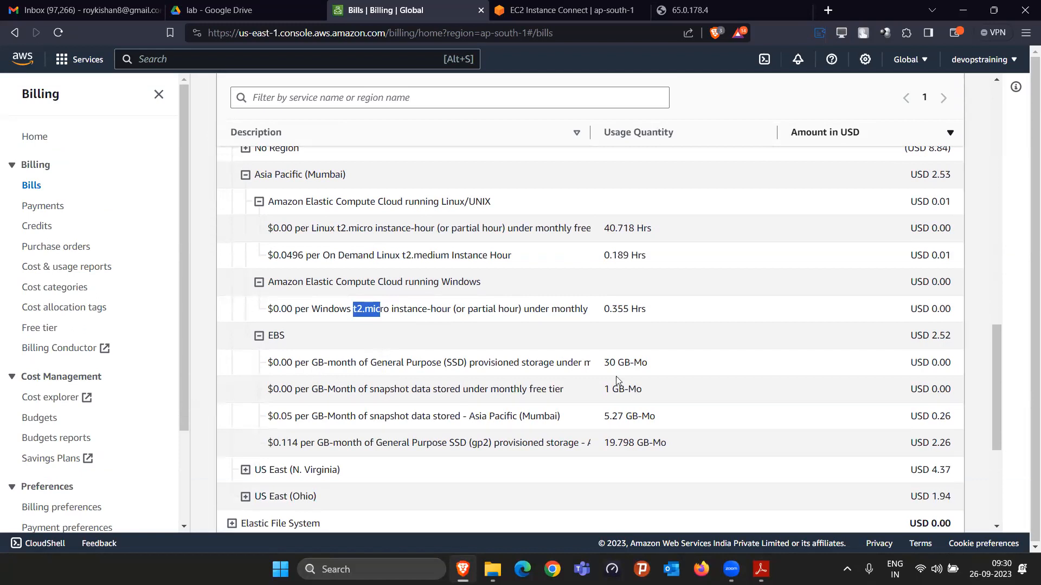
Step: Examine the free-tier General Purpose SSD storage and snapshot usage, with their amounts, in the Mumbai EBS charges
drag(604, 367, 655, 359)
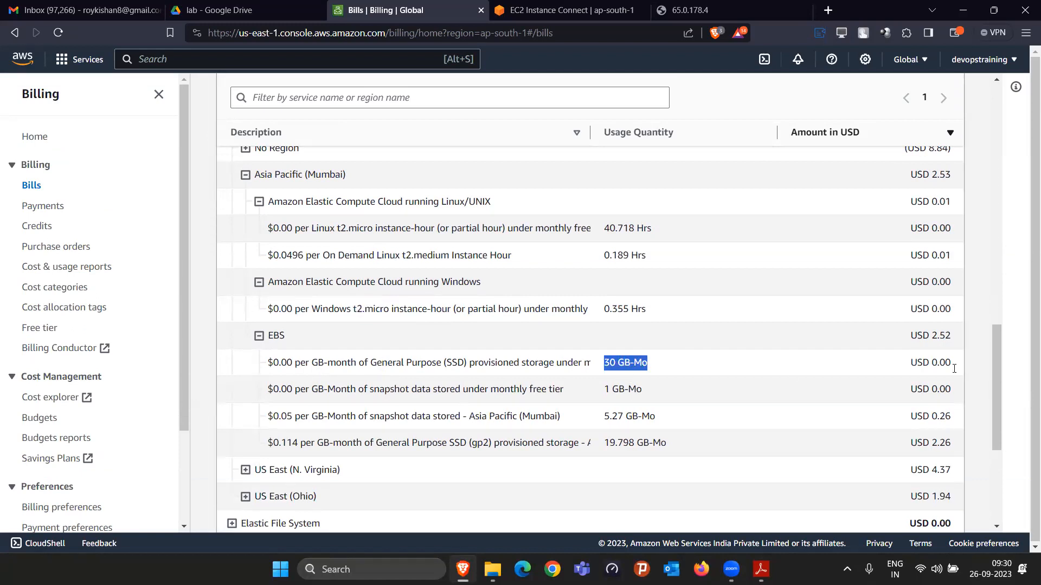
click(909, 365)
drag(946, 367, 909, 365)
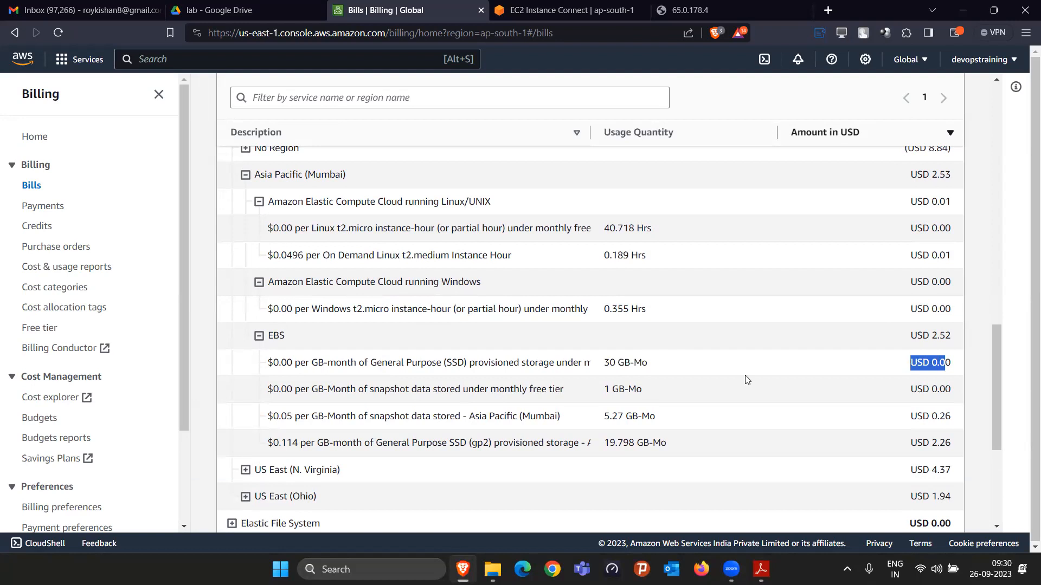
click(612, 389)
drag(603, 389, 644, 389)
drag(364, 390, 405, 392)
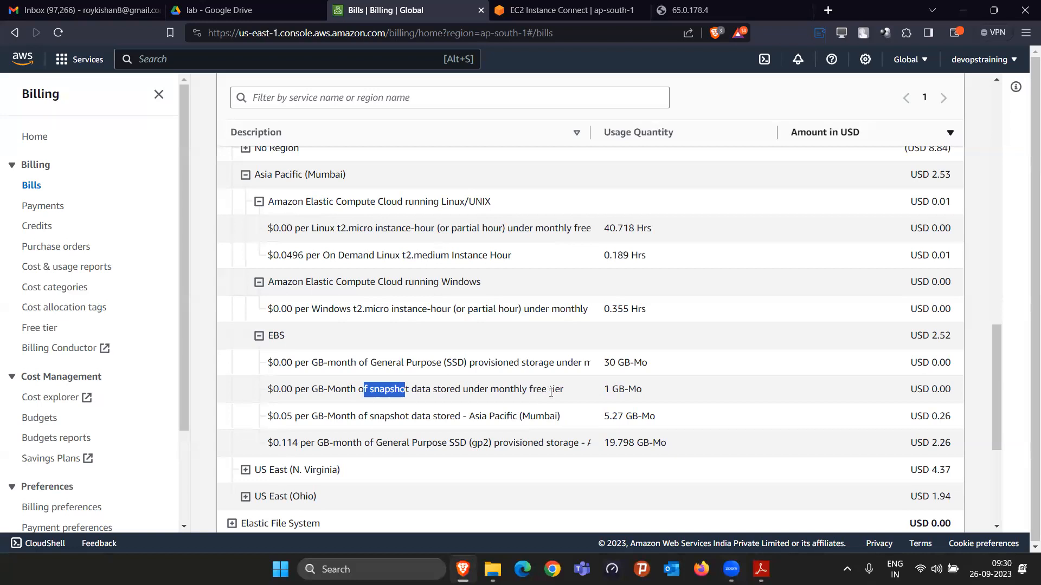
mouse_move(911, 389)
mouse_down()
mouse_move(930, 389)
mouse_move(919, 389)
mouse_up()
Step: Check the usage and cost of the paid snapshot storage and gp2 provisioned storage in the Mumbai EBS charges
drag(600, 417, 653, 420)
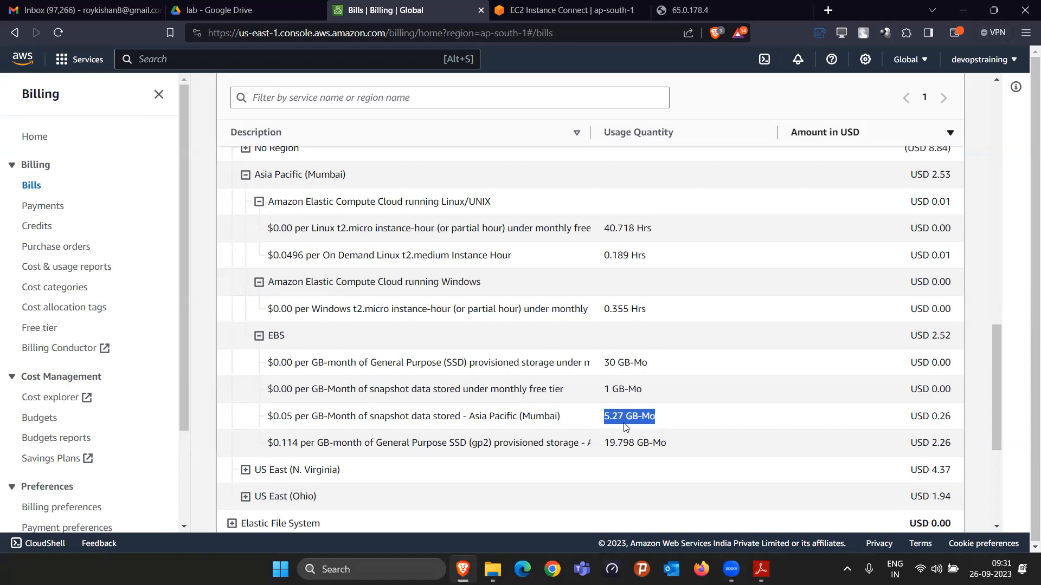
drag(911, 420, 947, 418)
click(955, 422)
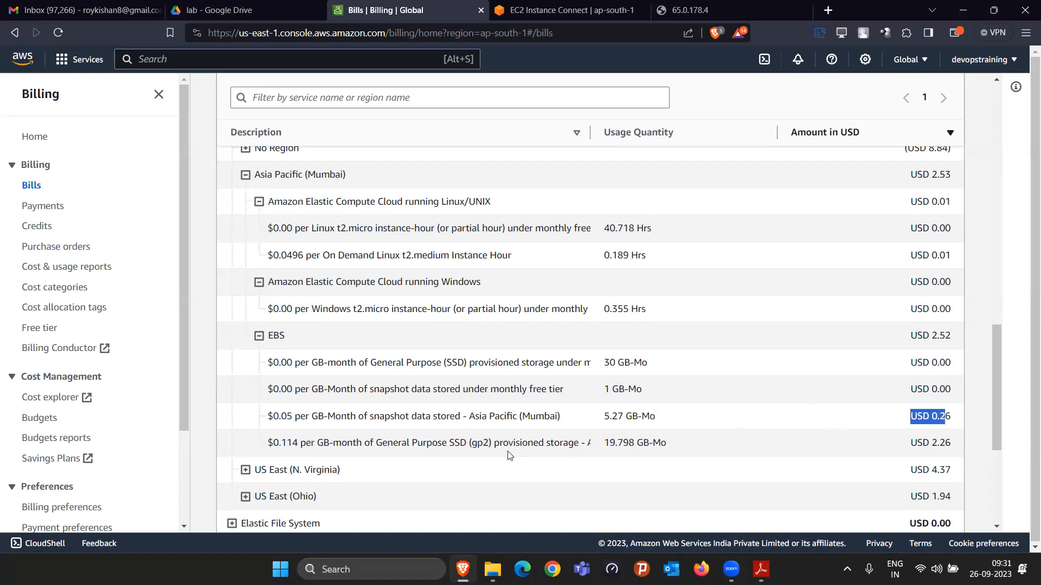
drag(288, 443, 319, 441)
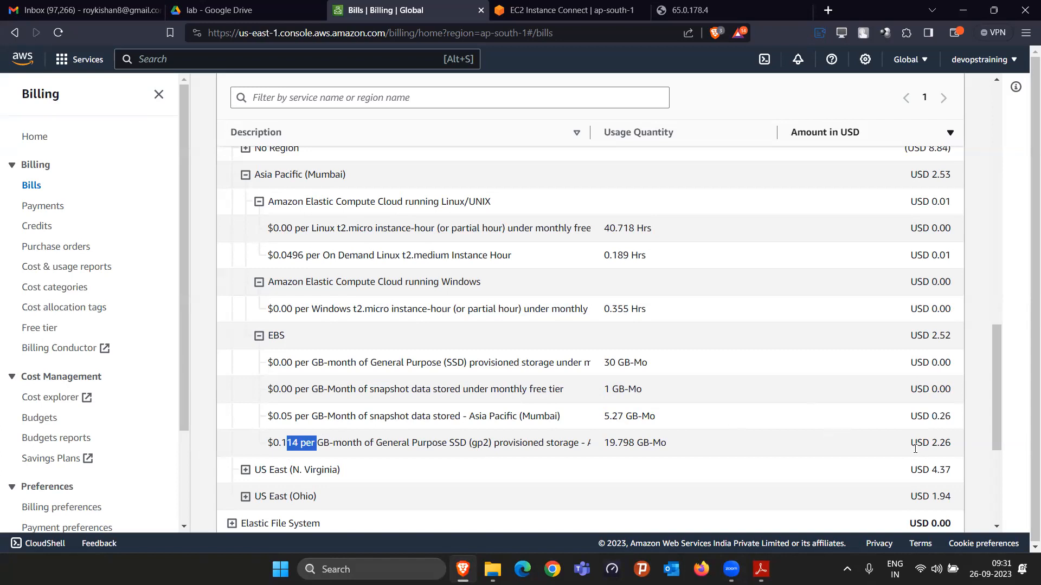
click(935, 442)
drag(604, 442, 671, 445)
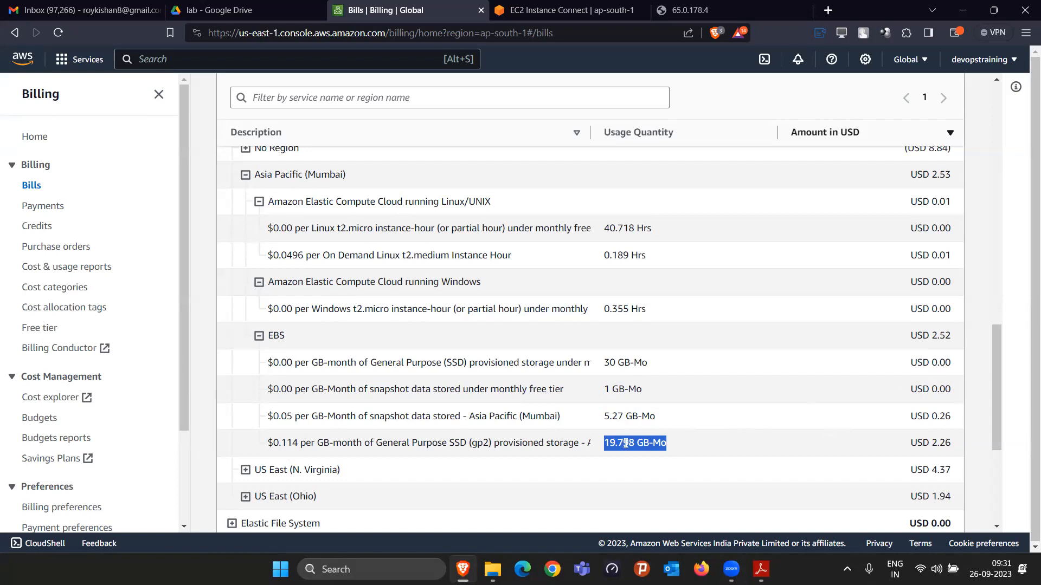
drag(907, 443, 949, 444)
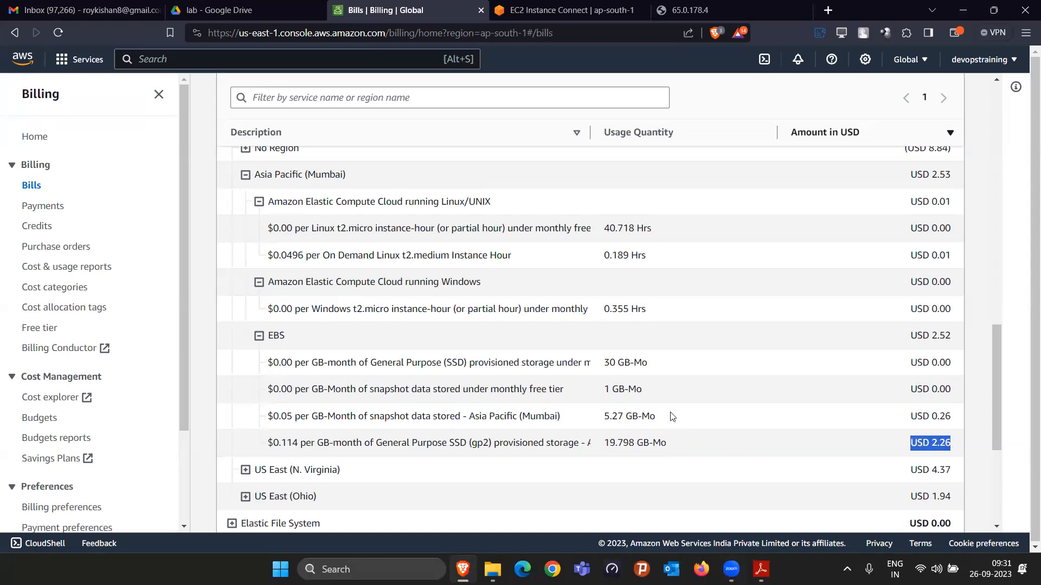
Step: Expand the US East (N. Virginia) charges and review the t3a.medium usage, the EBS cost and the region's total
scroll(677, 412, down, 1)
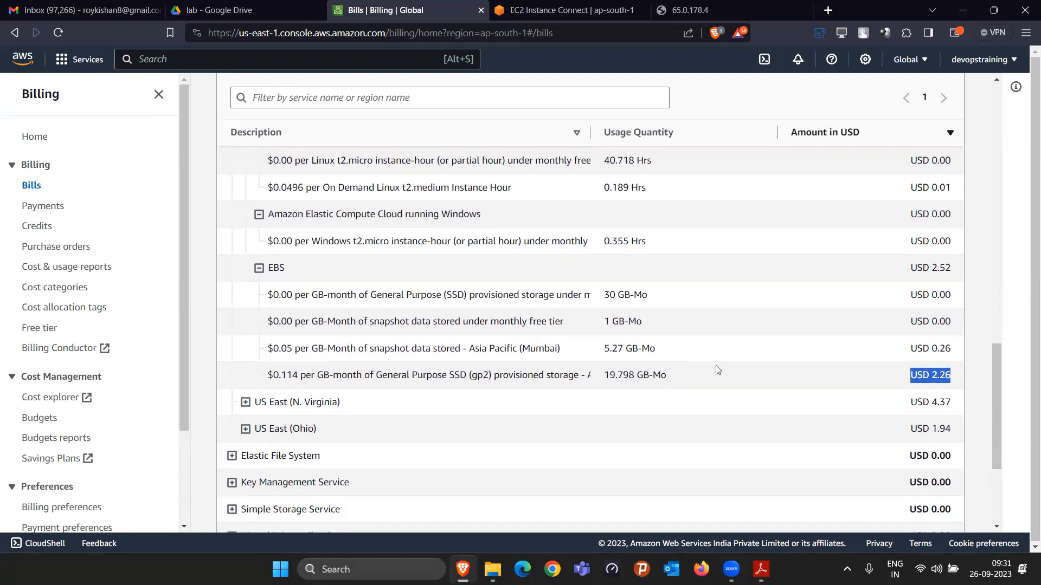
scroll(699, 367, down, 1)
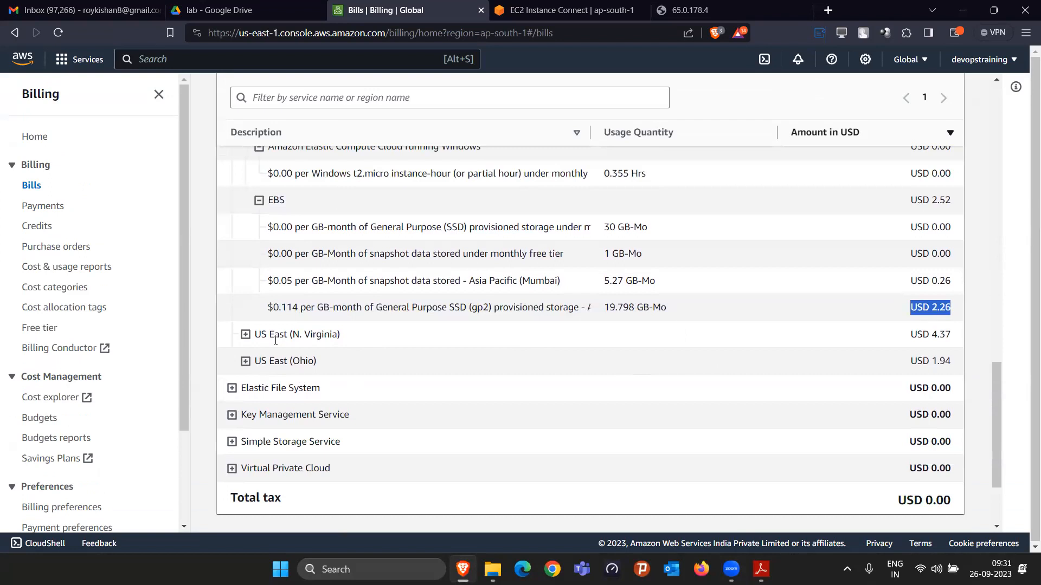
click(244, 339)
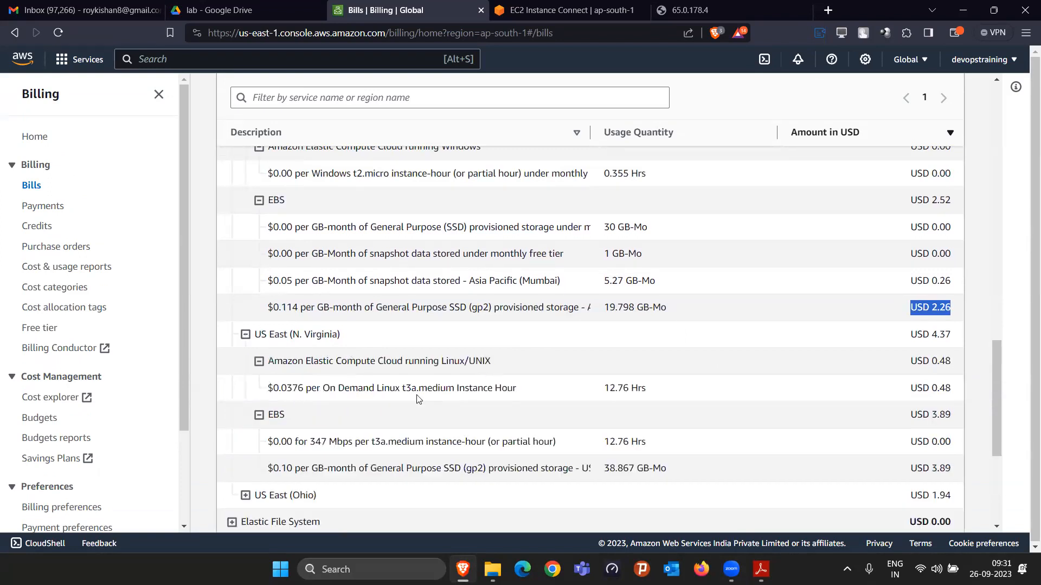
drag(396, 388, 446, 388)
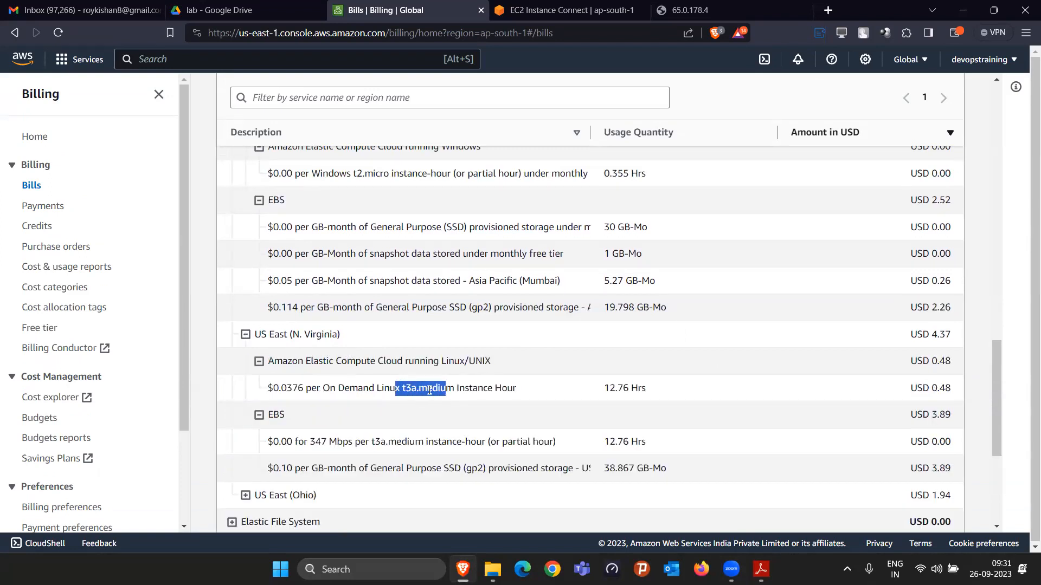
drag(605, 395, 623, 390)
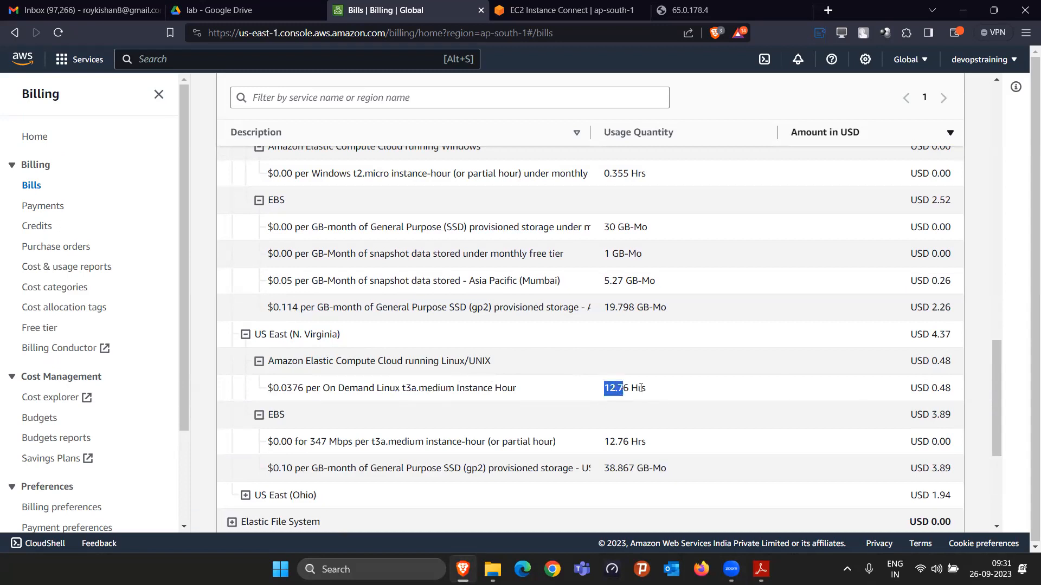
drag(948, 415, 926, 407)
double_click(927, 336)
scroll(852, 378, down, 4)
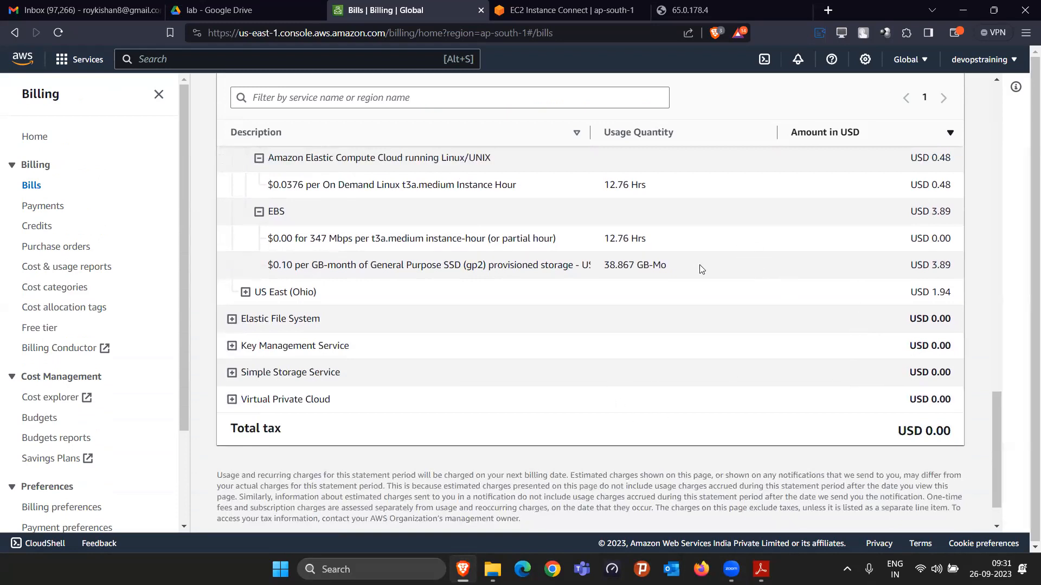
Step: Check the account's remaining and used promotional credits on the Credits page, and return to the bills
scroll(813, 320, up, 5)
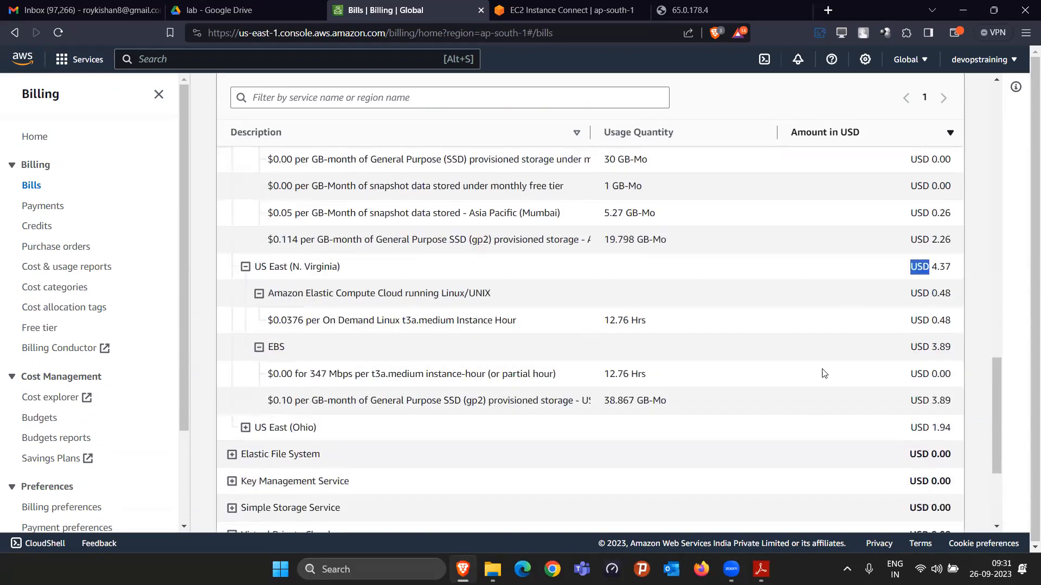
scroll(752, 358, up, 7)
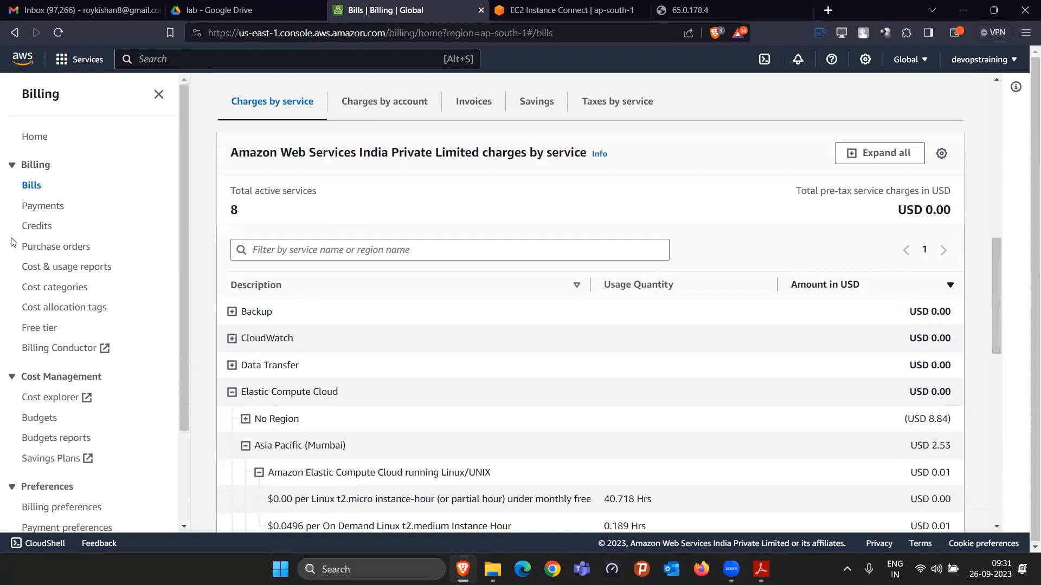
click(32, 227)
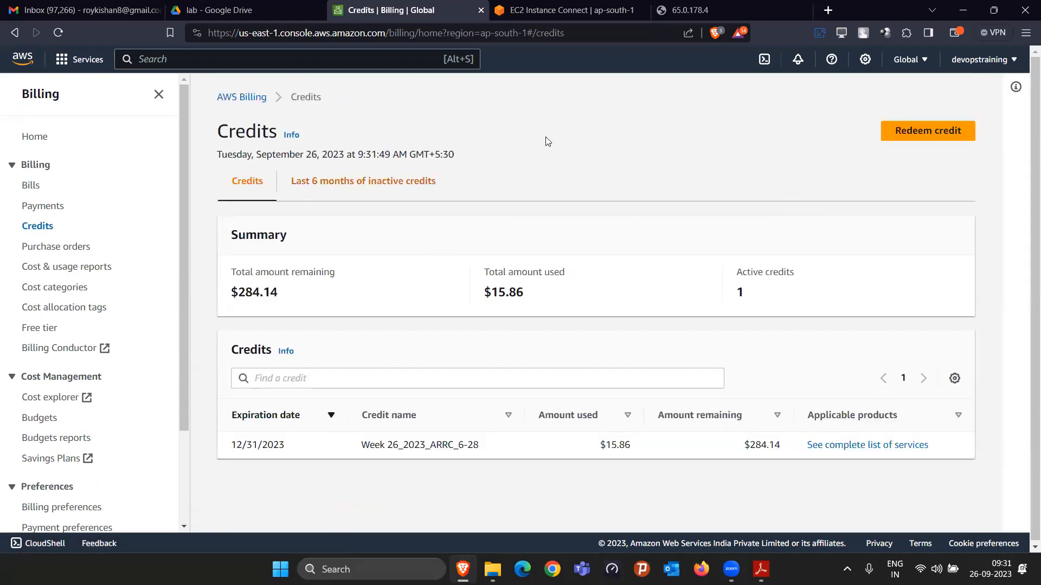
click(15, 33)
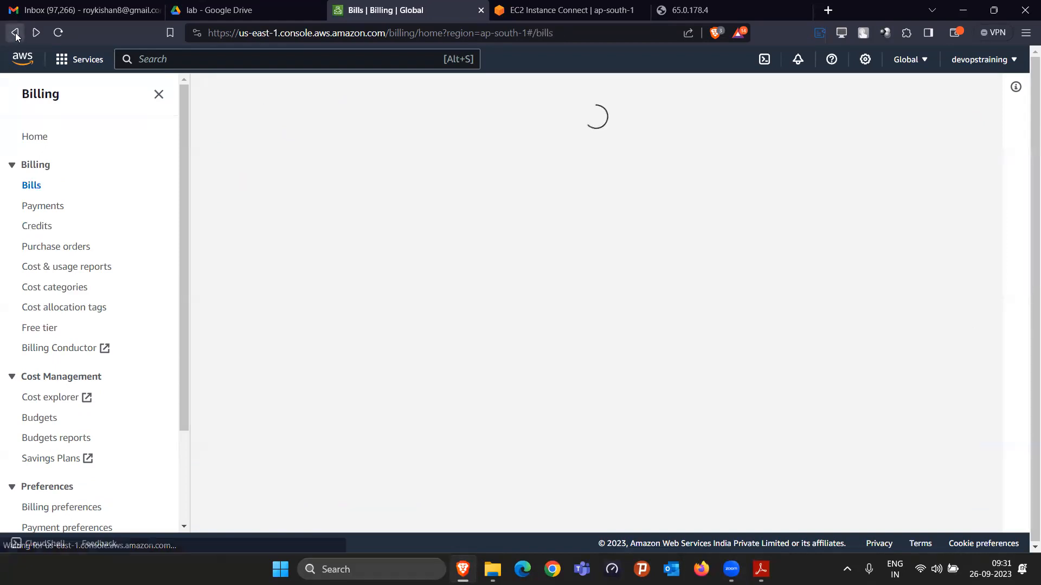
Step: Switch to the EC2 console in the Mumbai region and open the list of EBS snapshots
click(61, 59)
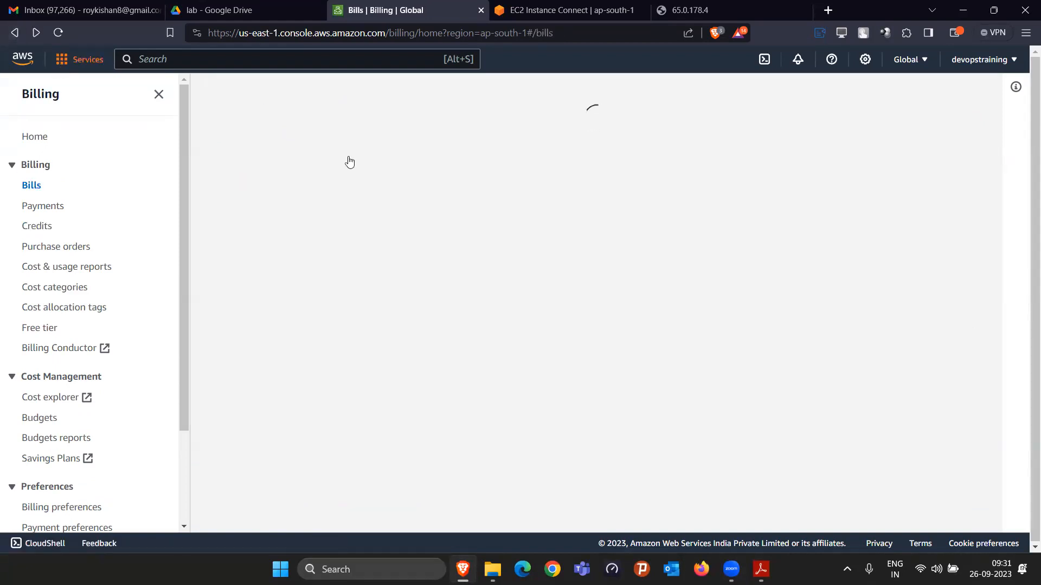
click(312, 213)
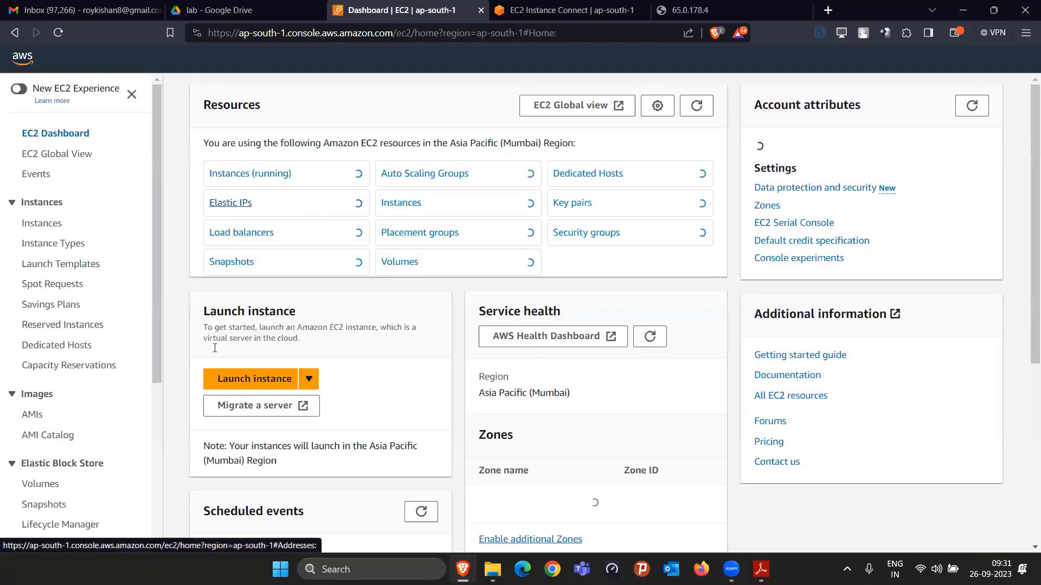
scroll(33, 369, down, 3)
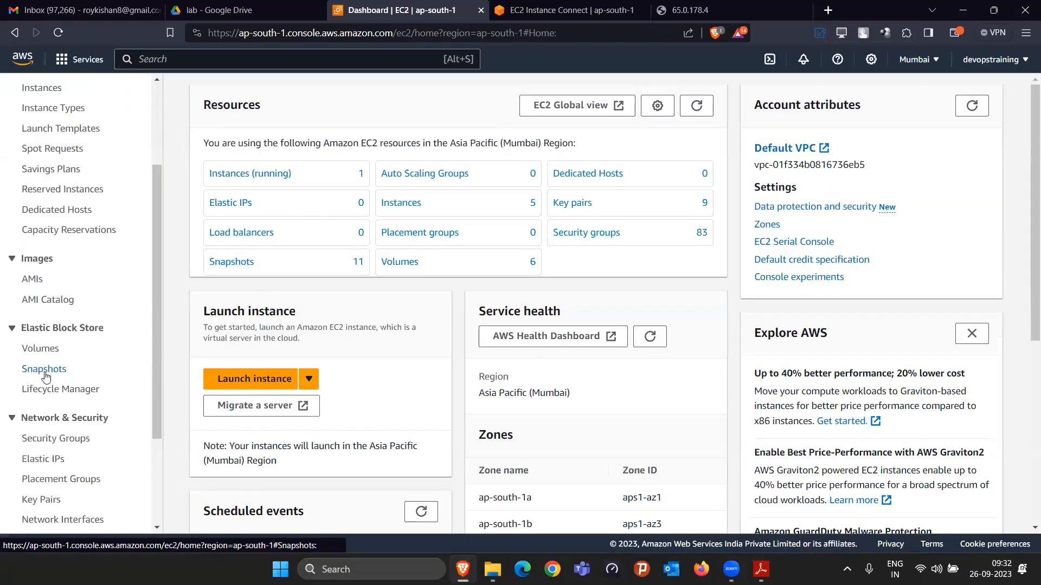
click(45, 374)
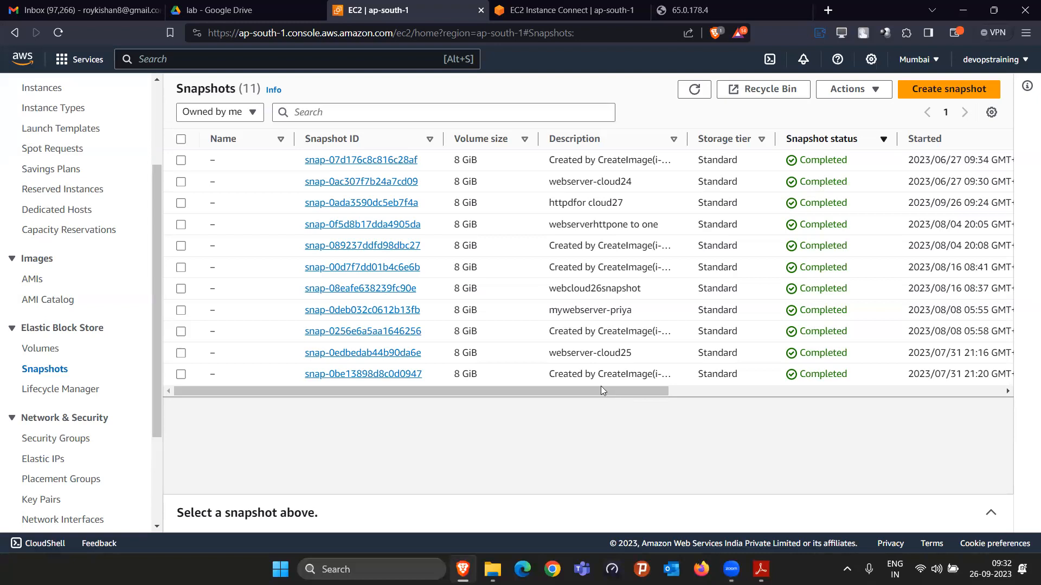
click(230, 10)
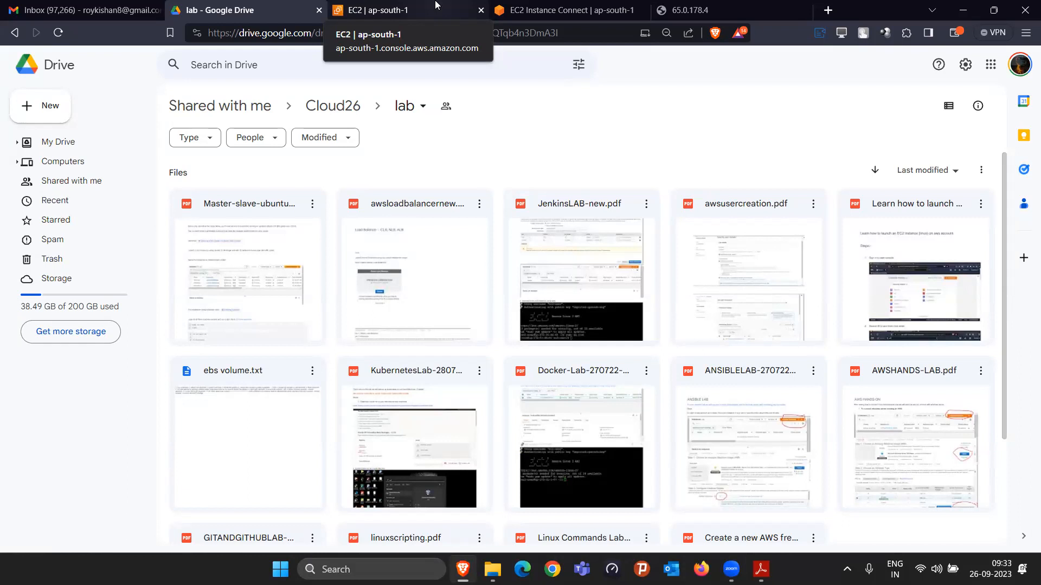
click(566, 8)
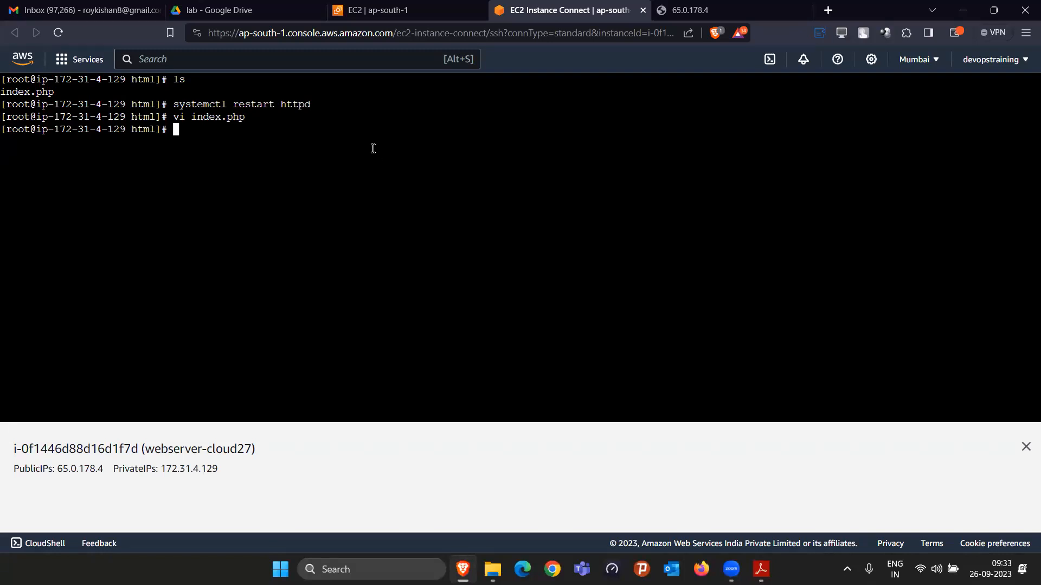
Step: Return to the snapshots list and select the "httpdfor cloud27" snapshot to view its details
click(424, 4)
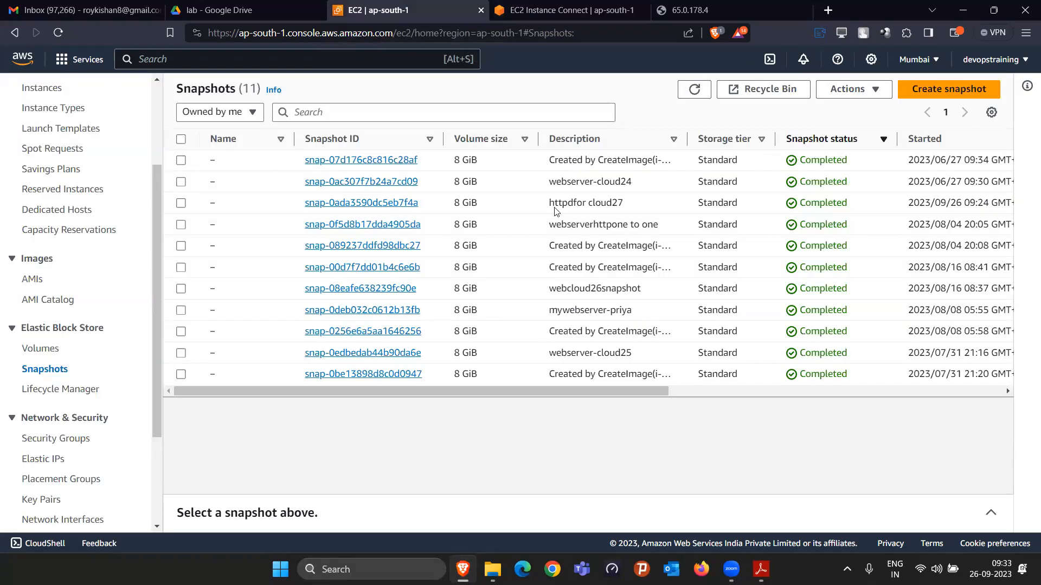
drag(549, 203, 869, 218)
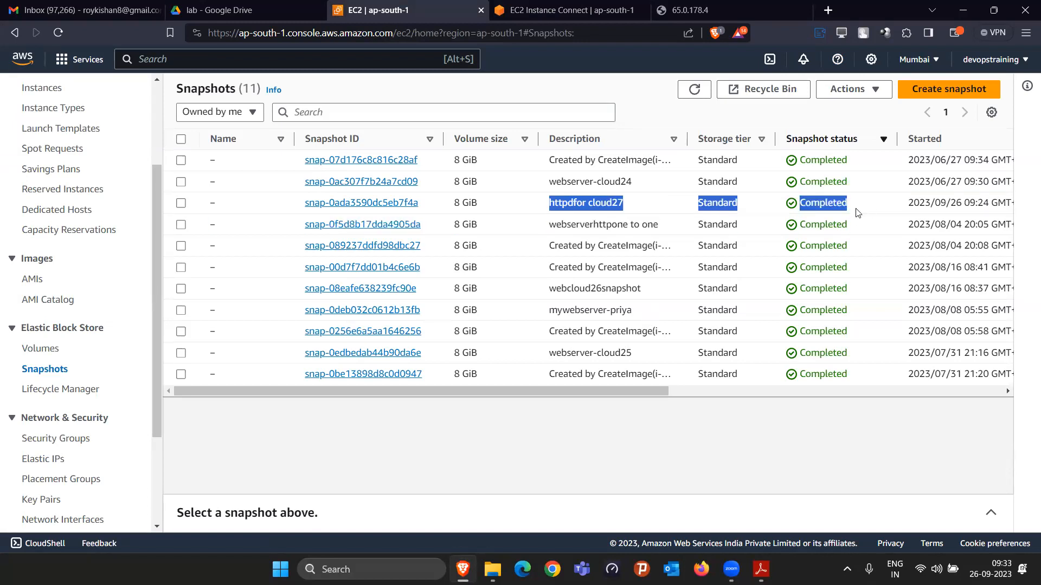
click(859, 213)
Step: Start creating an image from the running webserver-cloud27 instance
scroll(95, 255, up, 3)
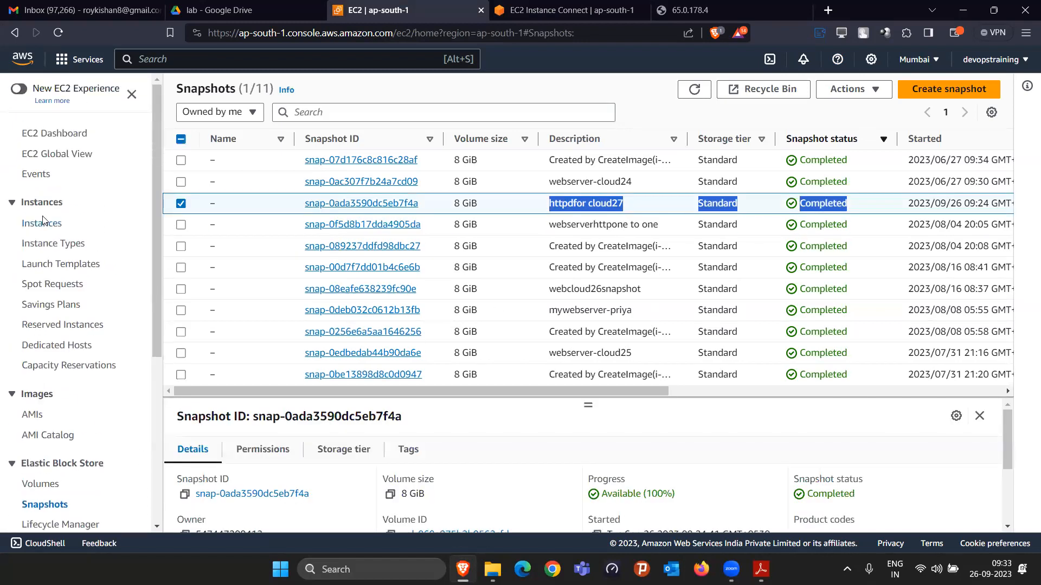
click(42, 223)
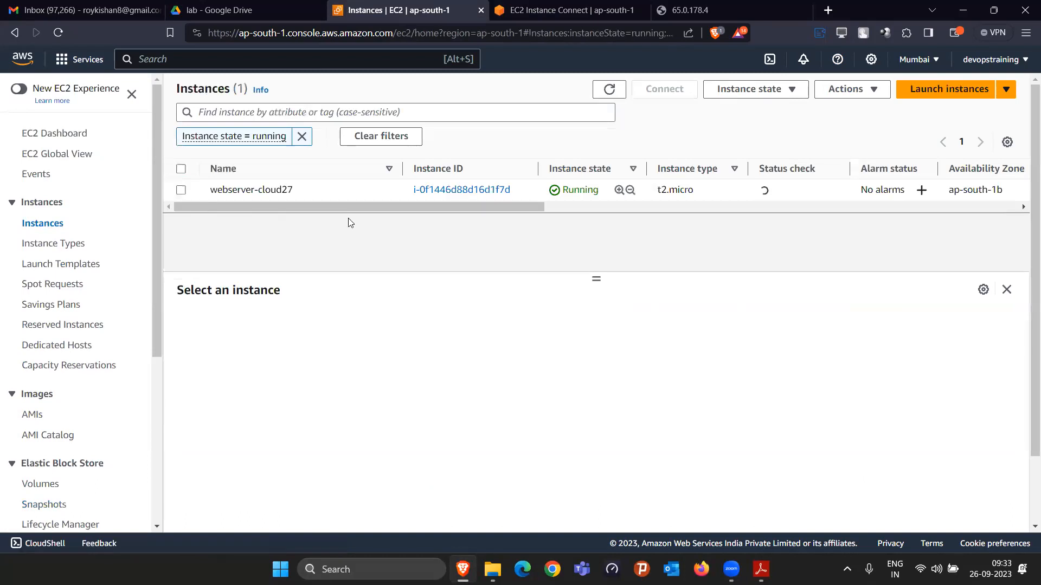
click(845, 89)
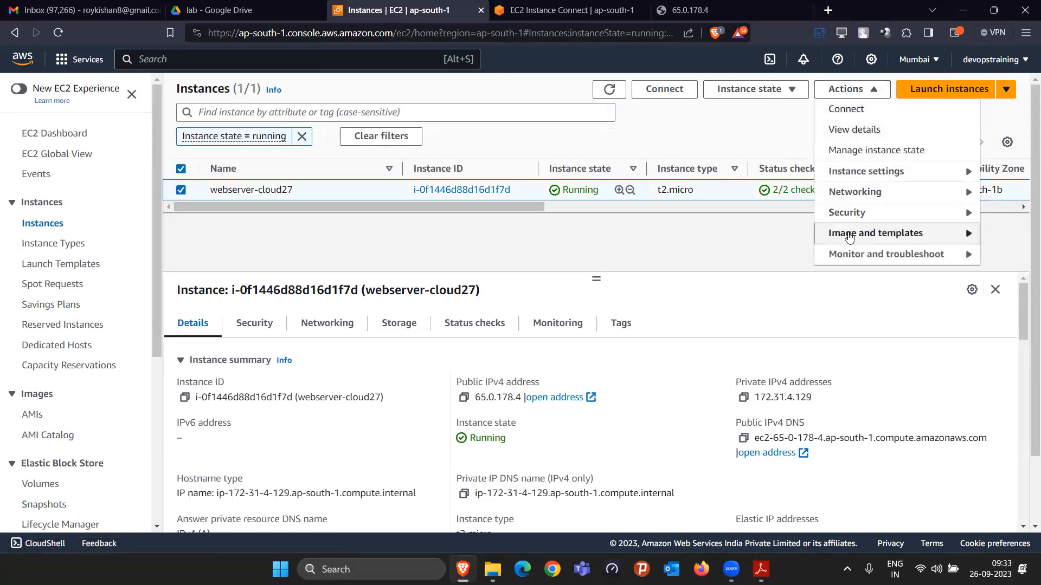
mouse_move(847, 234)
click(683, 233)
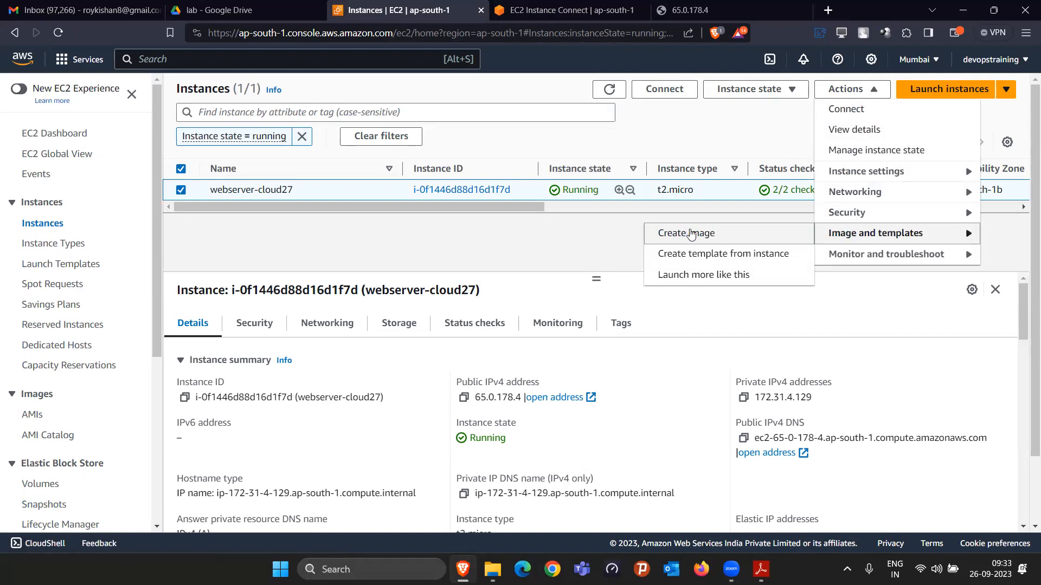
Step: Name the new image with the owner's name followed by "-webserver-cloud27"
click(260, 247)
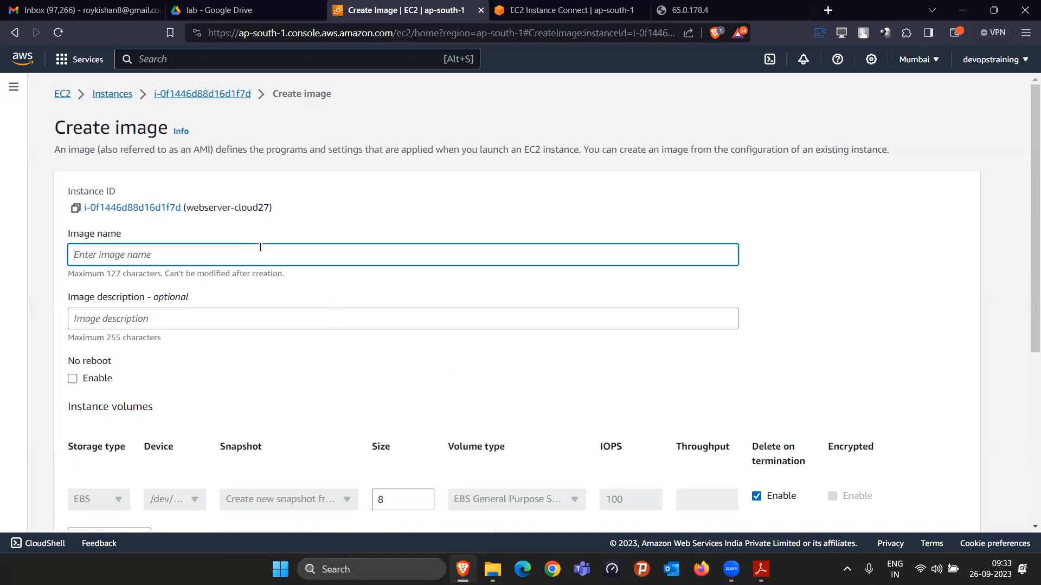
text(kishanray-webserver)
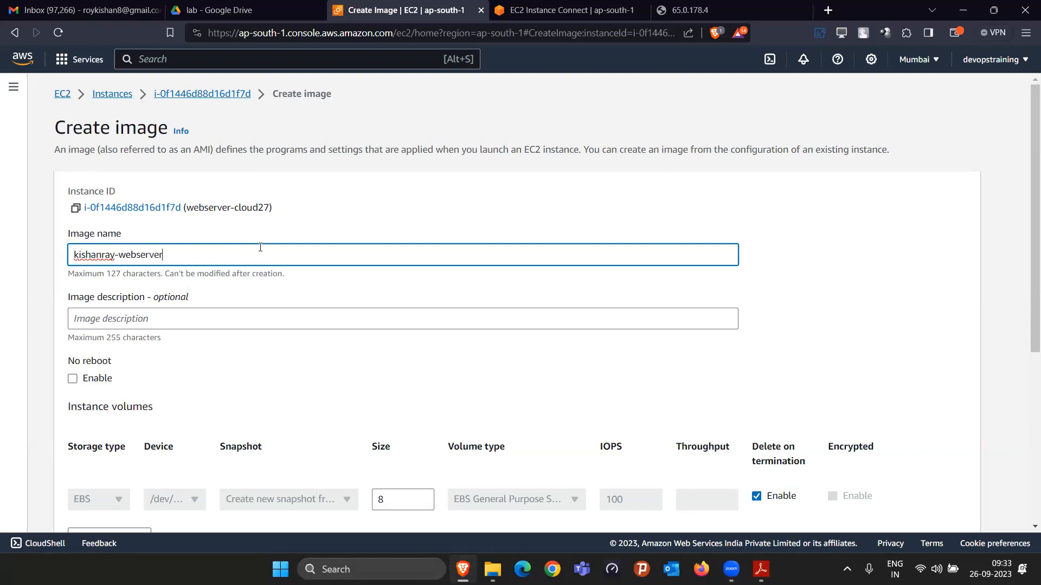
text(-cloud27)
Step: Set the image description to "httpd website running" and create the image with the default volume and tag settings
click(186, 325)
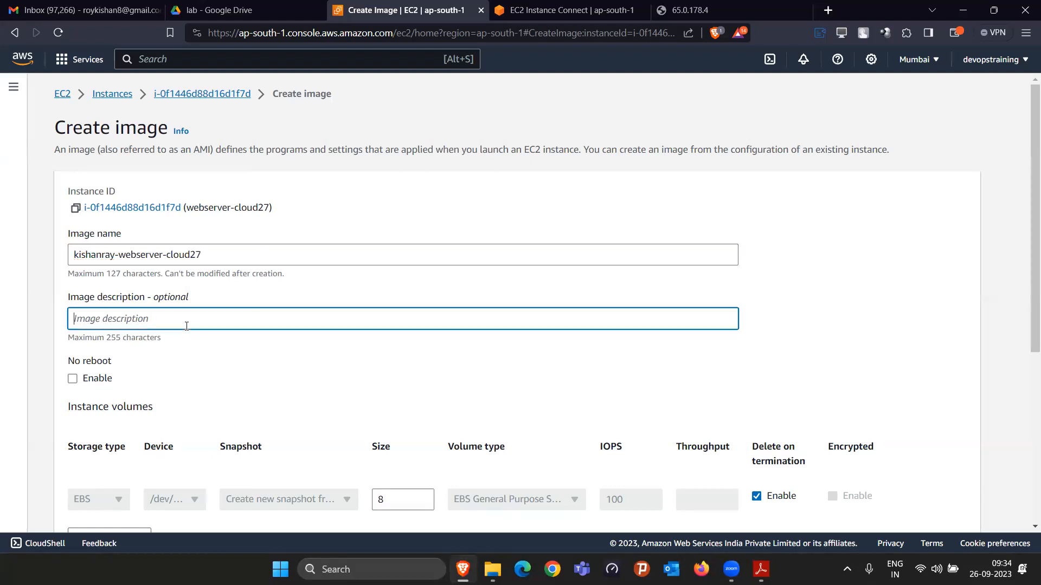
text(sa)
key(BackSpace)
key(BackSpace)
text(httpd website running)
scroll(187, 326, down, 5)
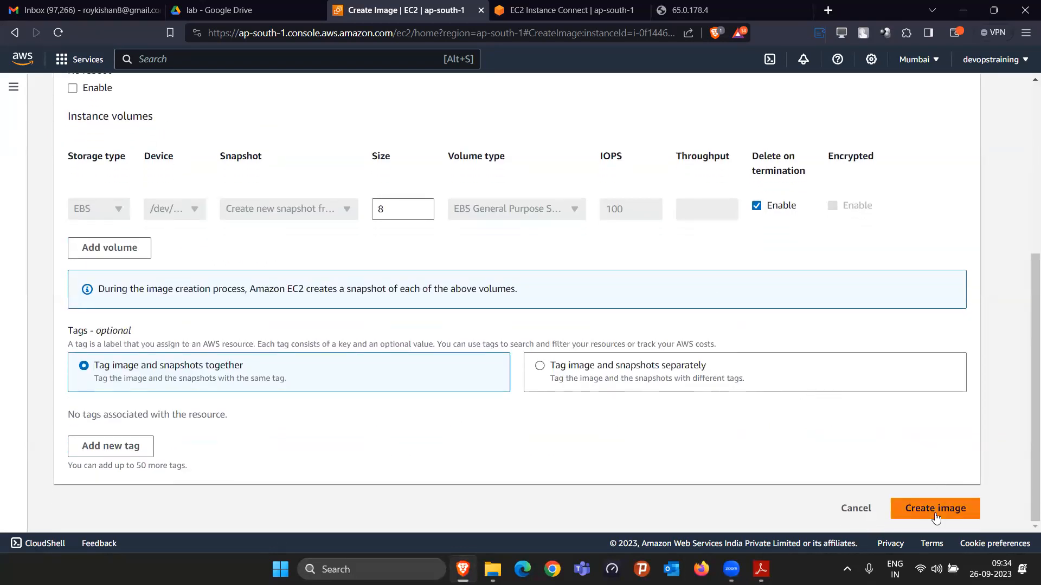
click(935, 509)
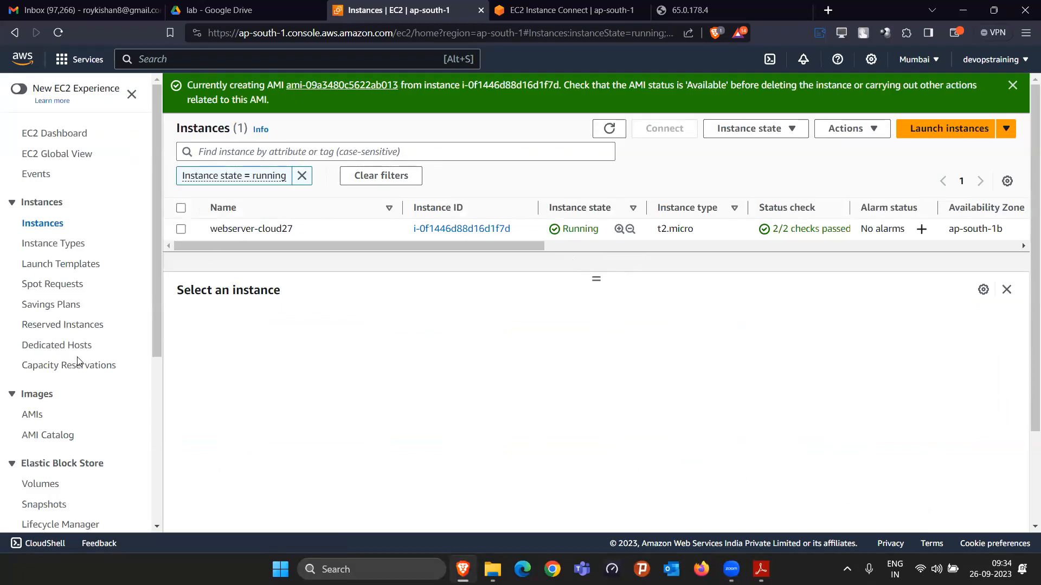
Step: Open the list of owned AMIs and view the details of the new webserver-cloud27 image
scroll(54, 347, down, 1)
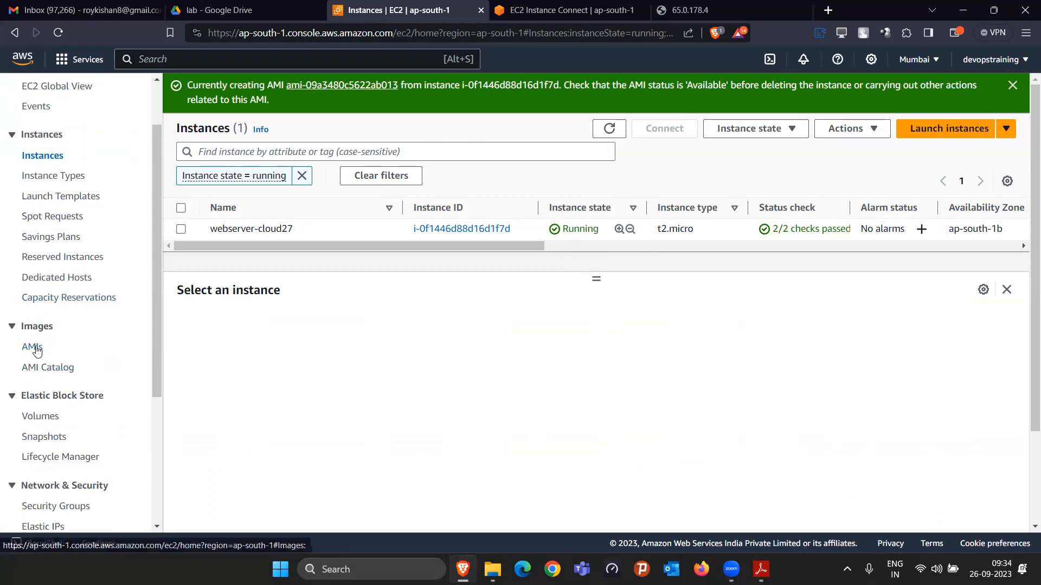
click(36, 349)
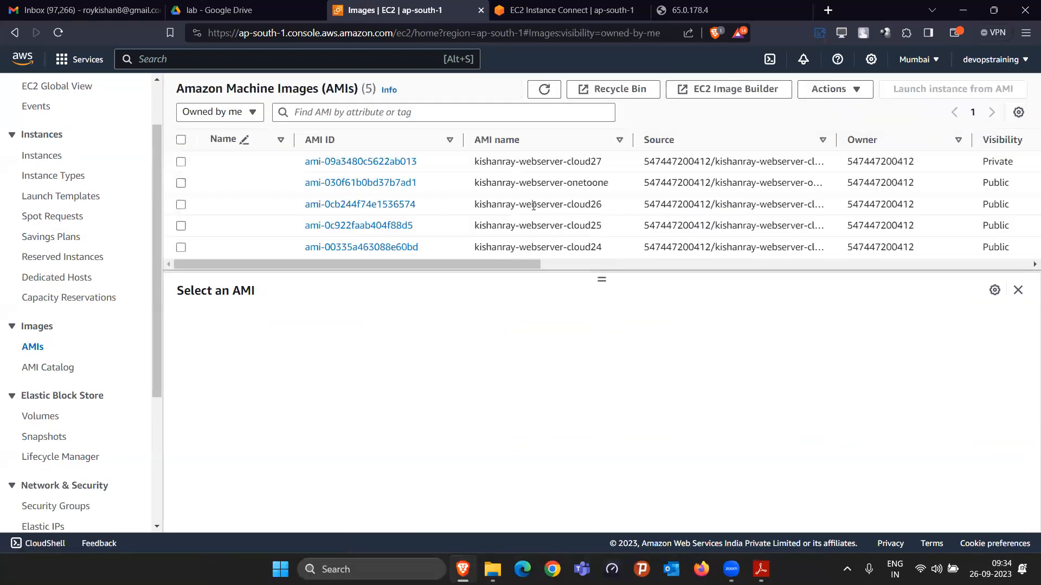
drag(470, 164, 607, 158)
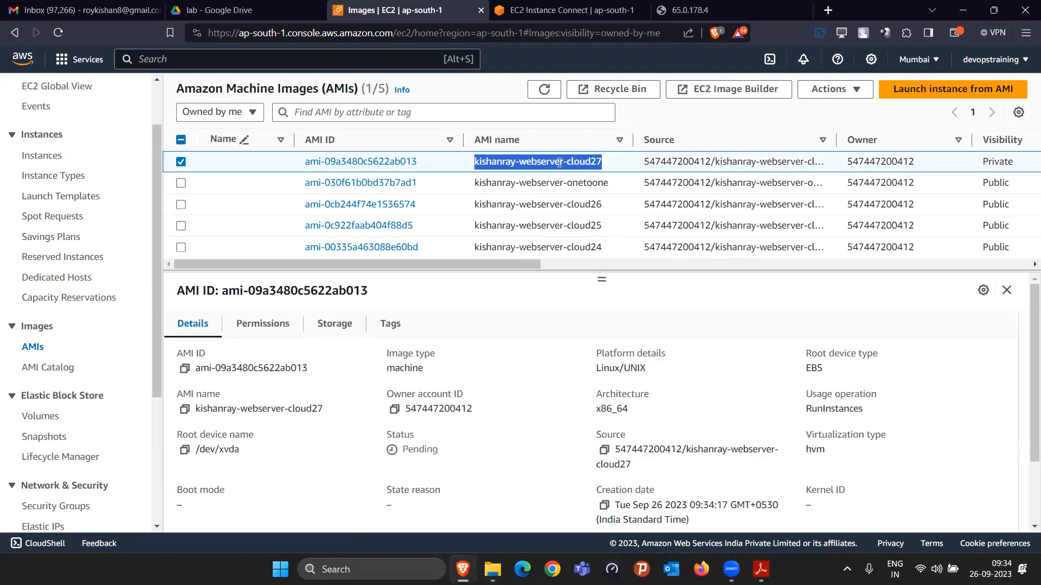
click(181, 163)
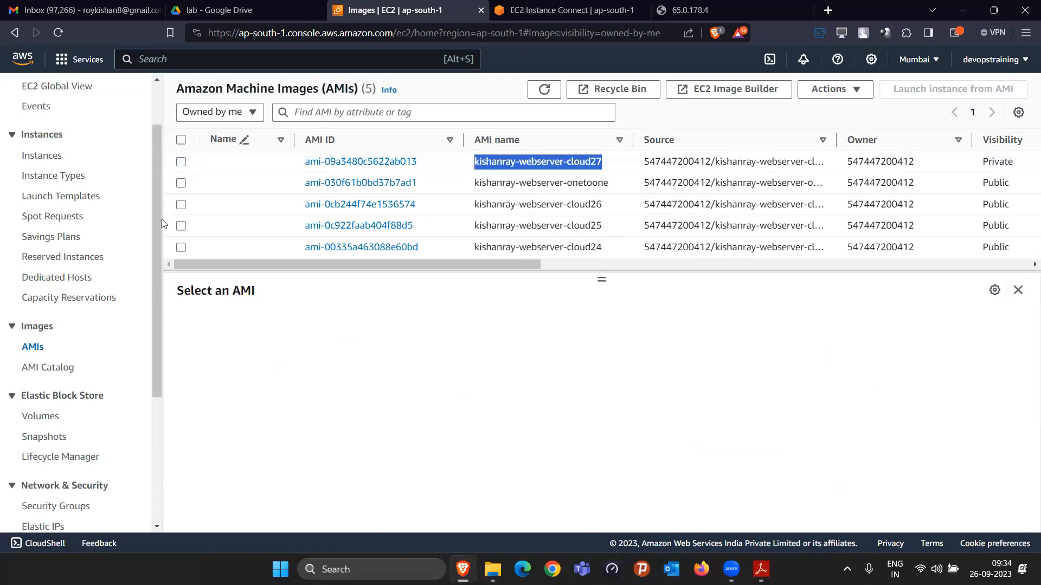
Step: Deregister the old webserver-cloud24 AMI
click(180, 249)
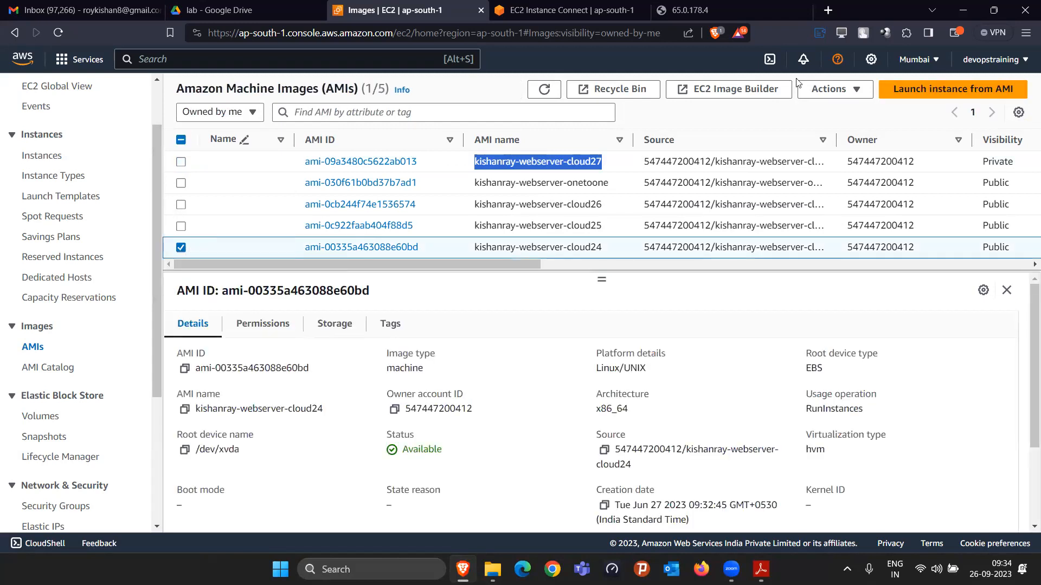
click(857, 91)
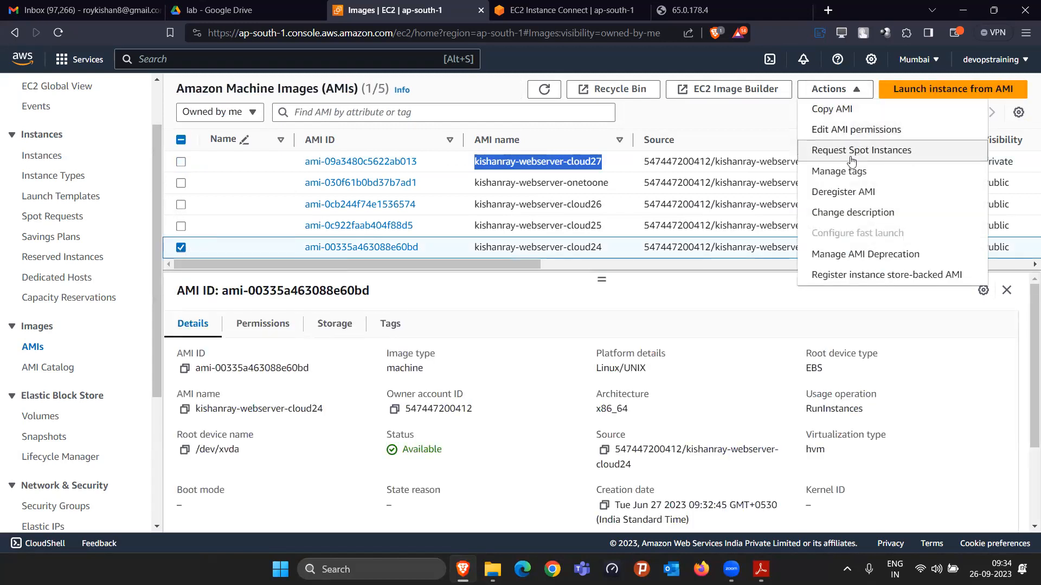
click(856, 194)
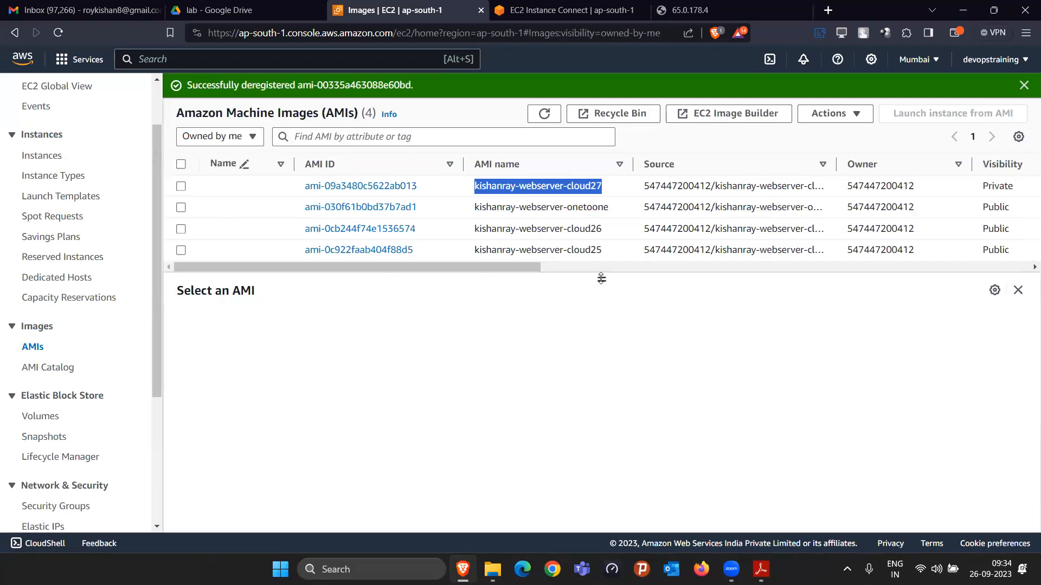
mouse_move(602, 279)
mouse_down()
mouse_move(614, 310)
mouse_move(610, 284)
mouse_up()
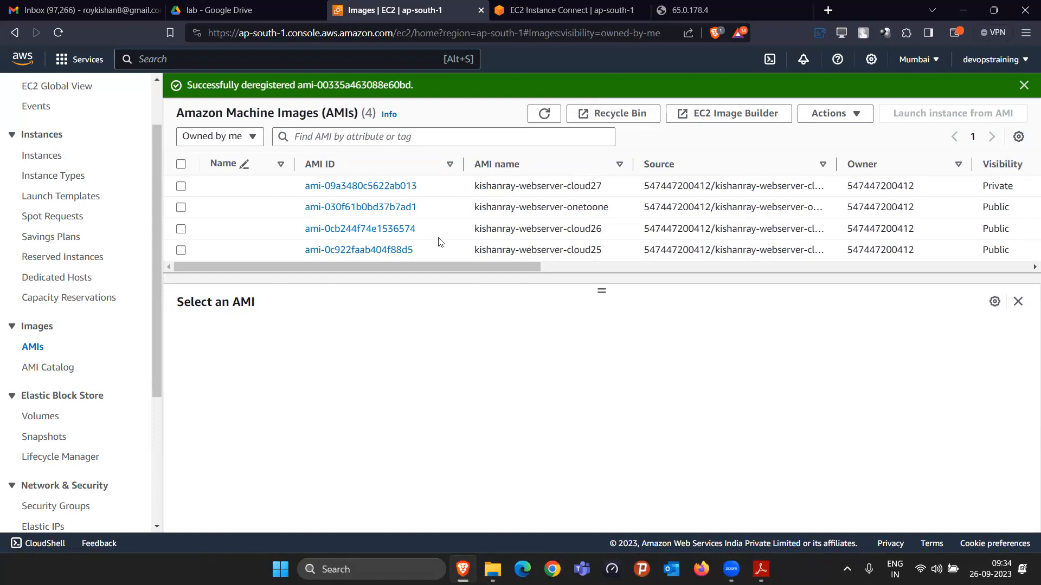
Step: Refresh the AMI list, check the webserver-cloud27 image's visibility and status, and view the available AWS regions
click(546, 118)
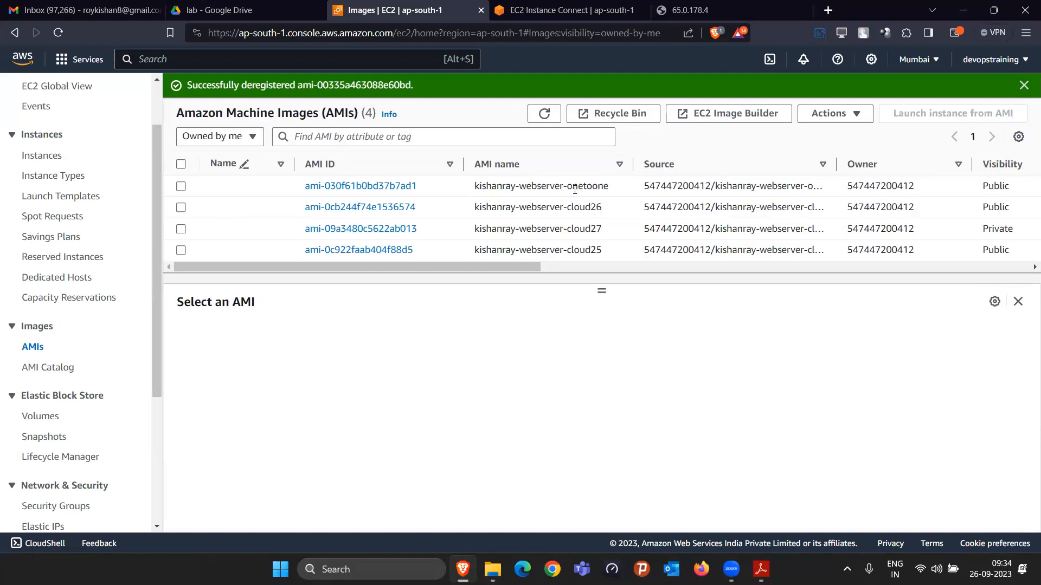
drag(528, 228, 587, 232)
drag(531, 266, 677, 272)
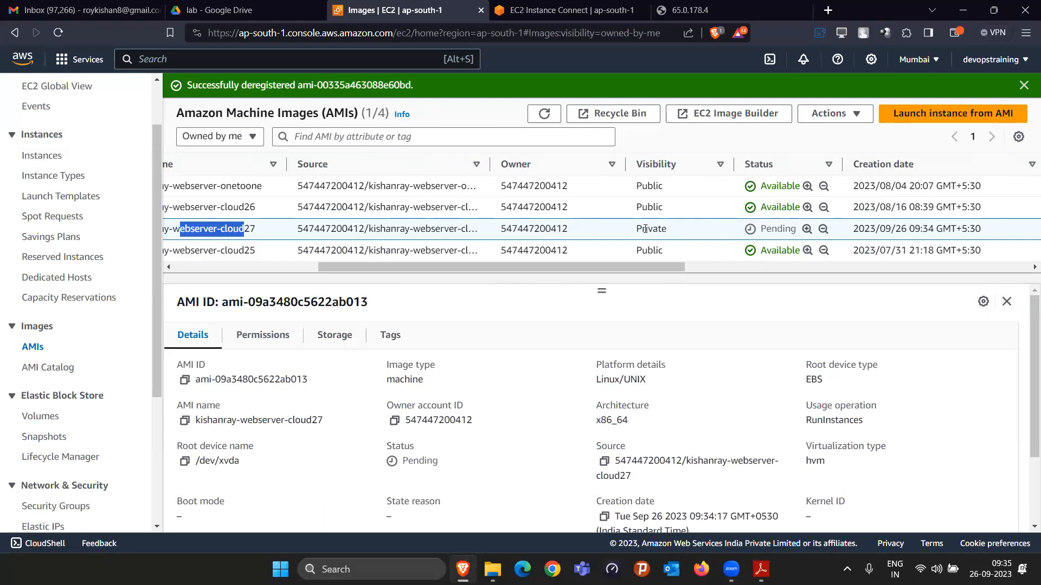
click(927, 65)
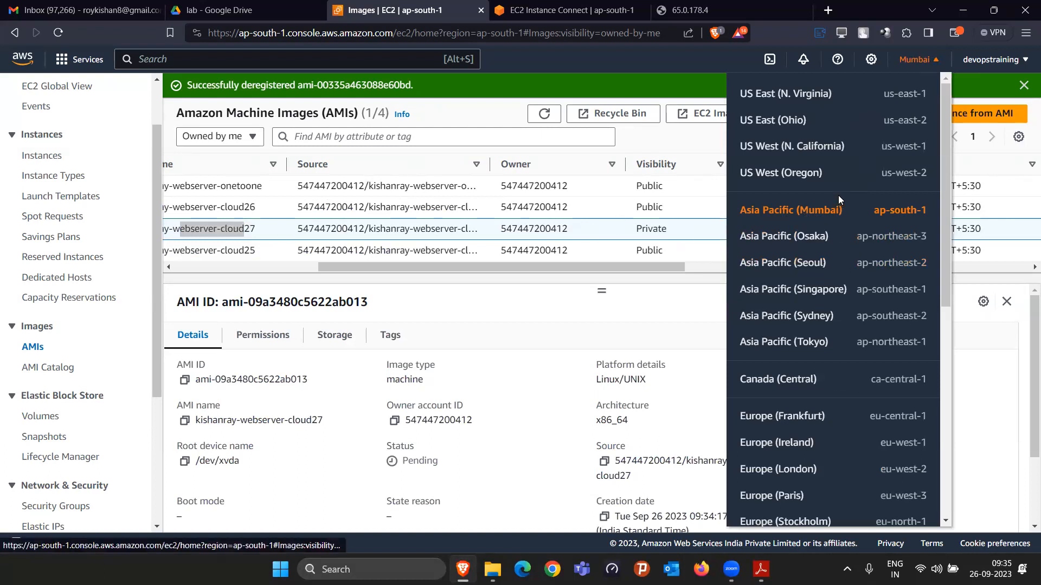
click(651, 314)
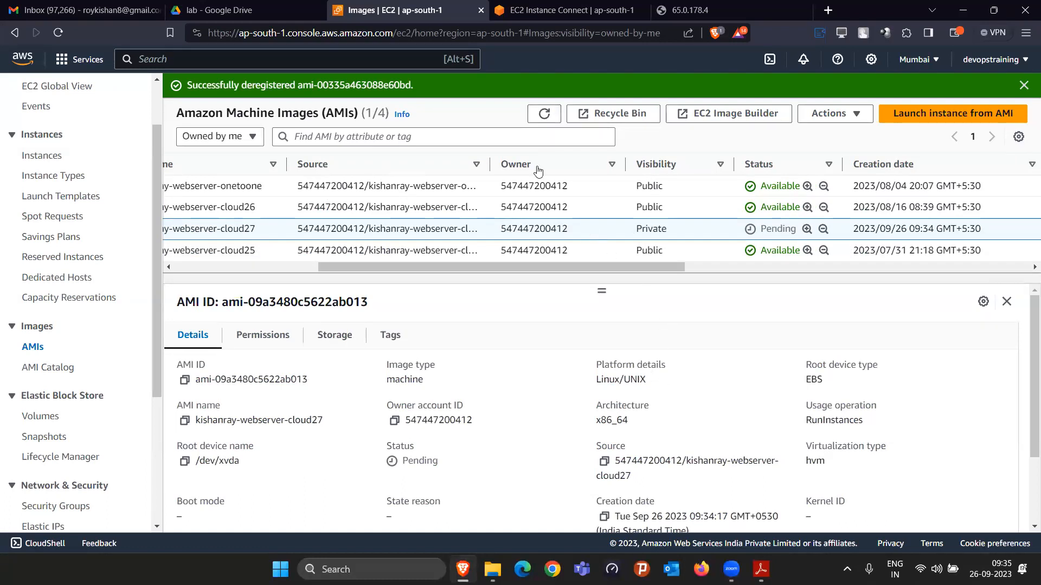
Step: Dismiss the deregistration notice and refresh the AMI list to recheck the webserver-cloud27 image's status
click(1023, 85)
click(537, 90)
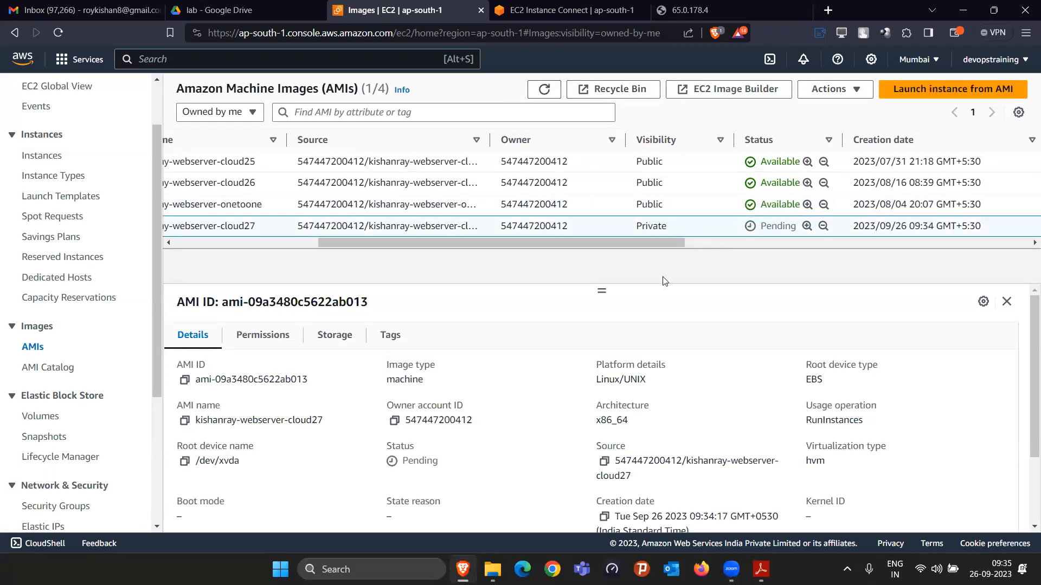
mouse_move(569, 245)
mouse_down()
mouse_move(328, 257)
mouse_move(572, 225)
mouse_up()
click(552, 90)
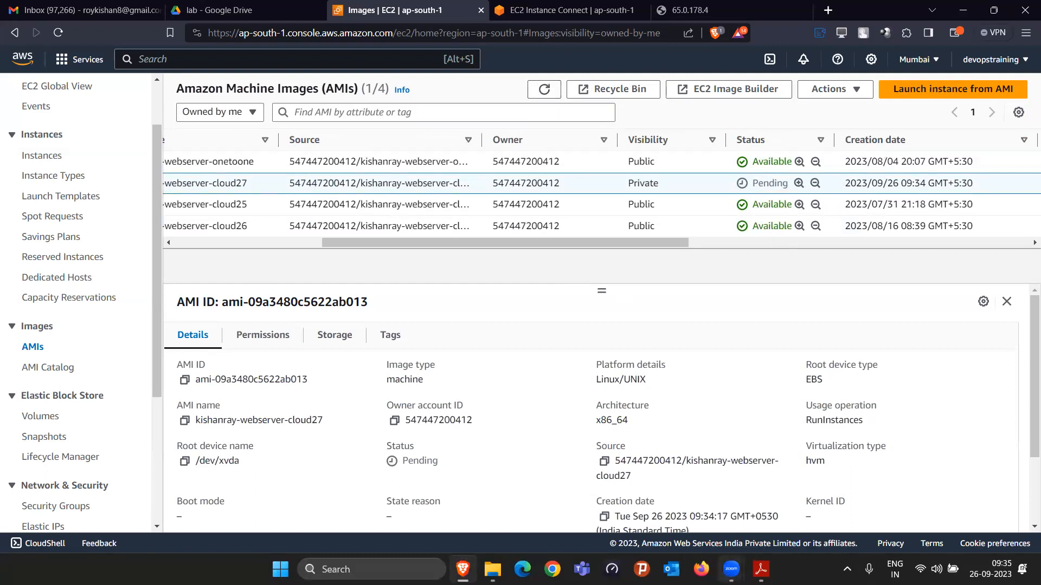
Step: Switch to the lab guide in Adobe Reader and read the steps for making the AMI public and launching an instance from it
click(761, 569)
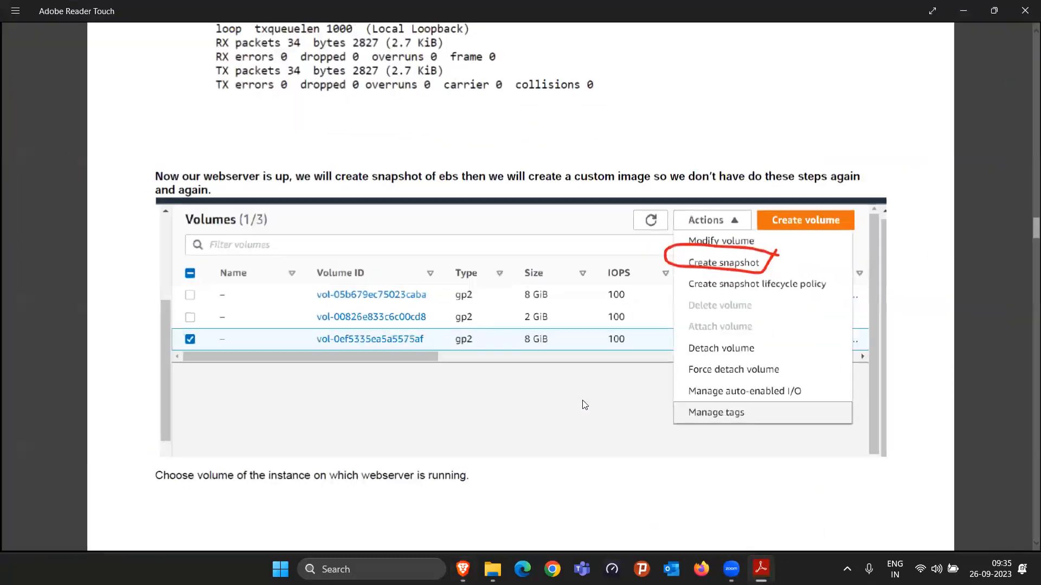
scroll(564, 409, down, 10)
scroll(560, 410, down, 10)
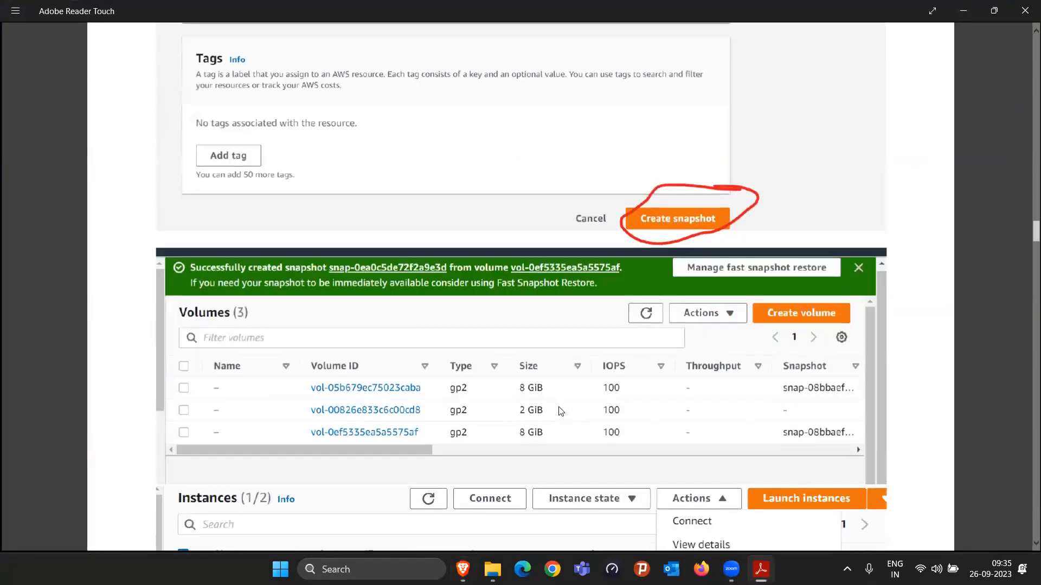
scroll(524, 198, down, 10)
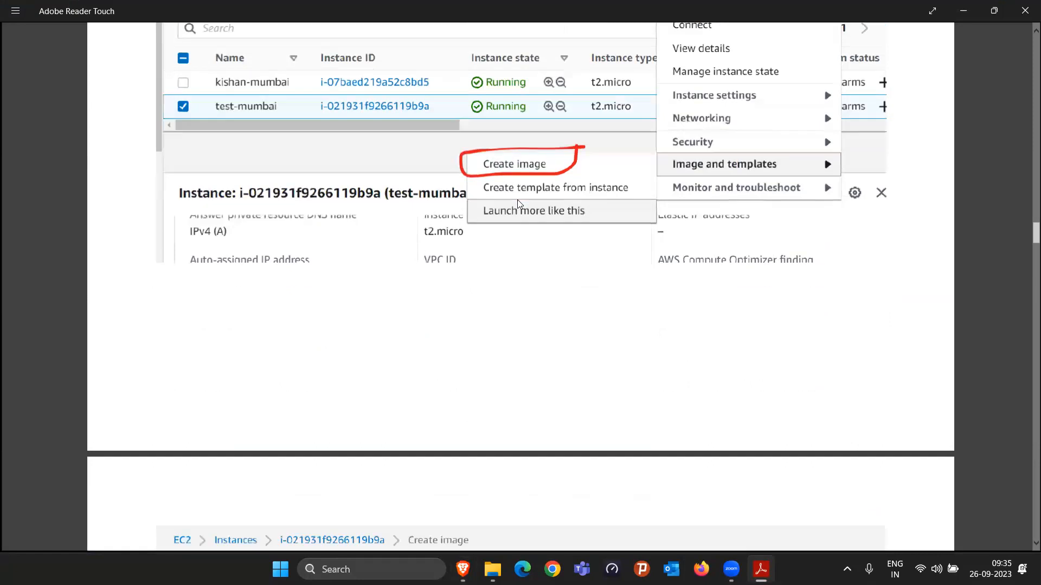
scroll(569, 430, down, 3)
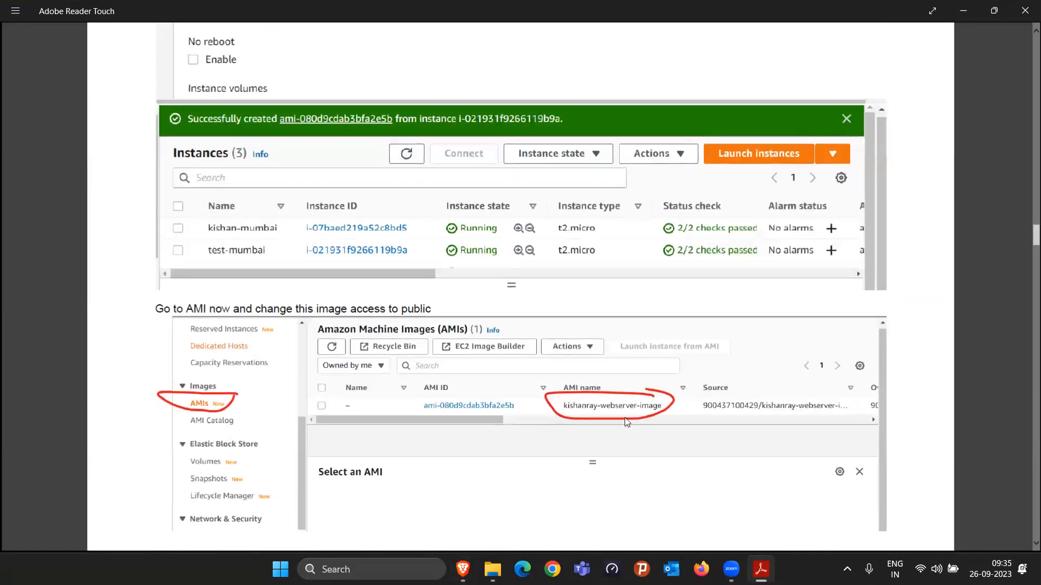
scroll(614, 426, down, 14)
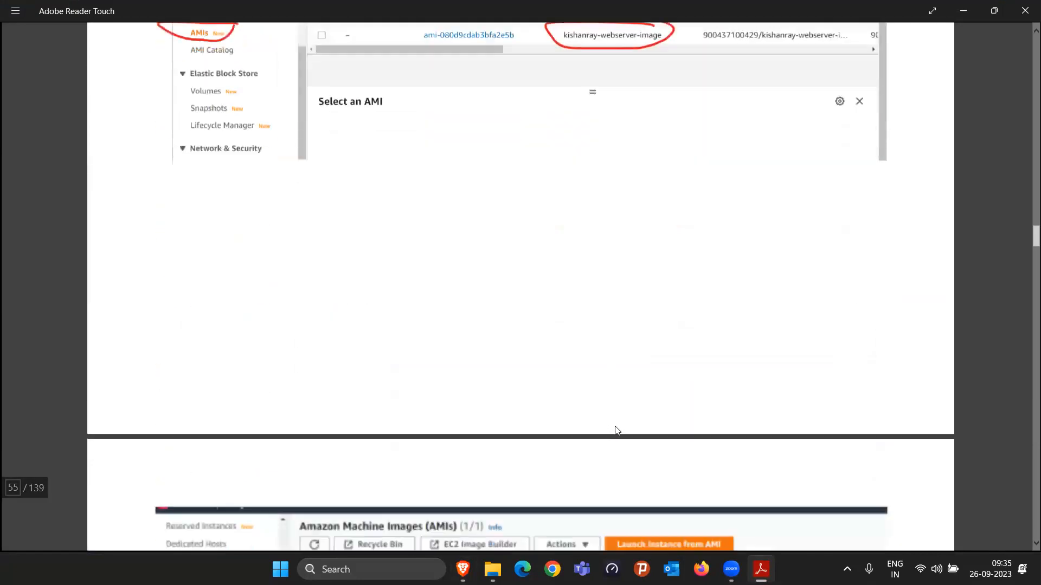
scroll(799, 96, down, 1)
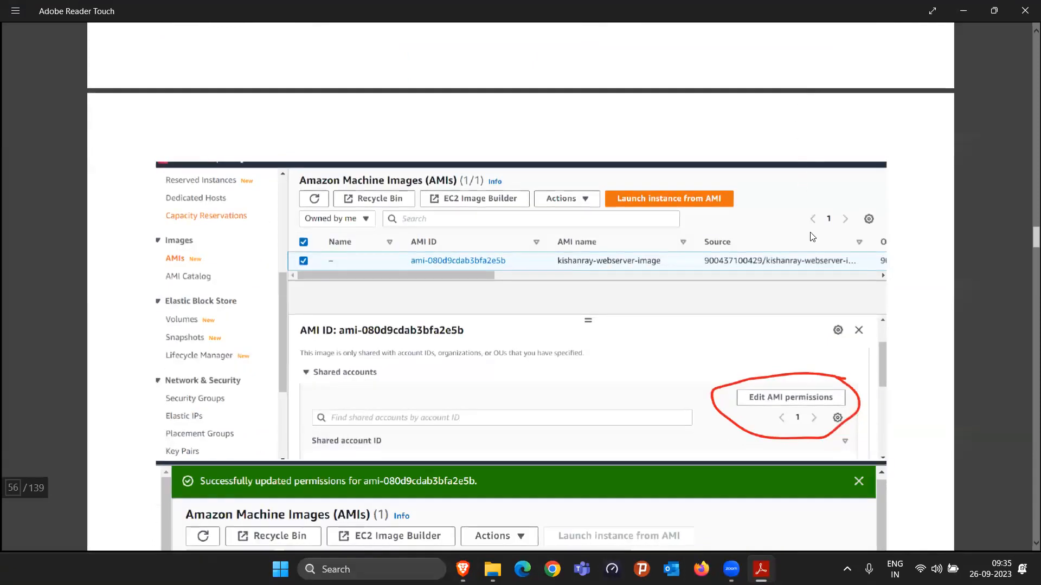
scroll(812, 237, down, 5)
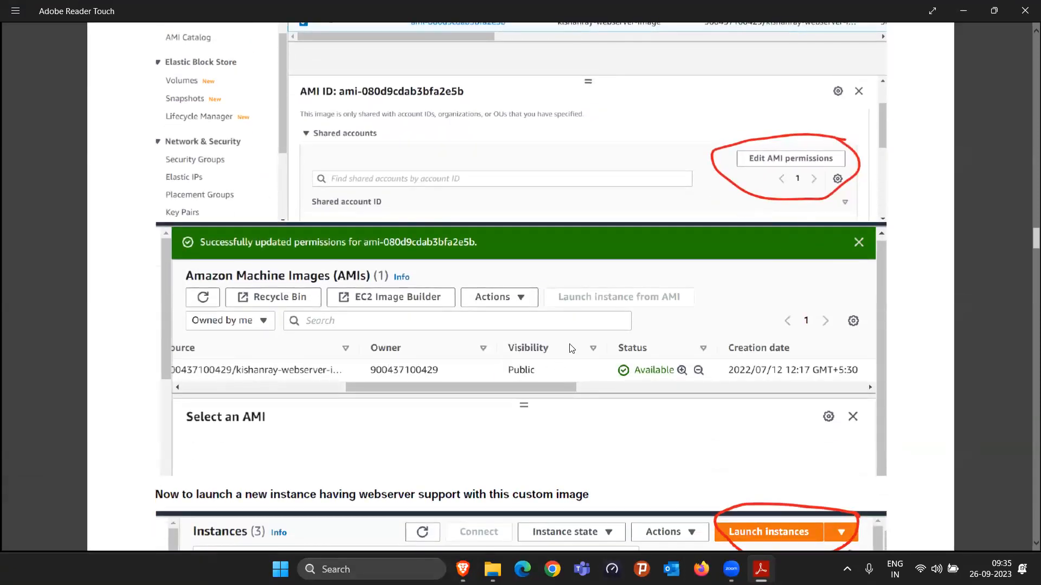
scroll(604, 285, down, 6)
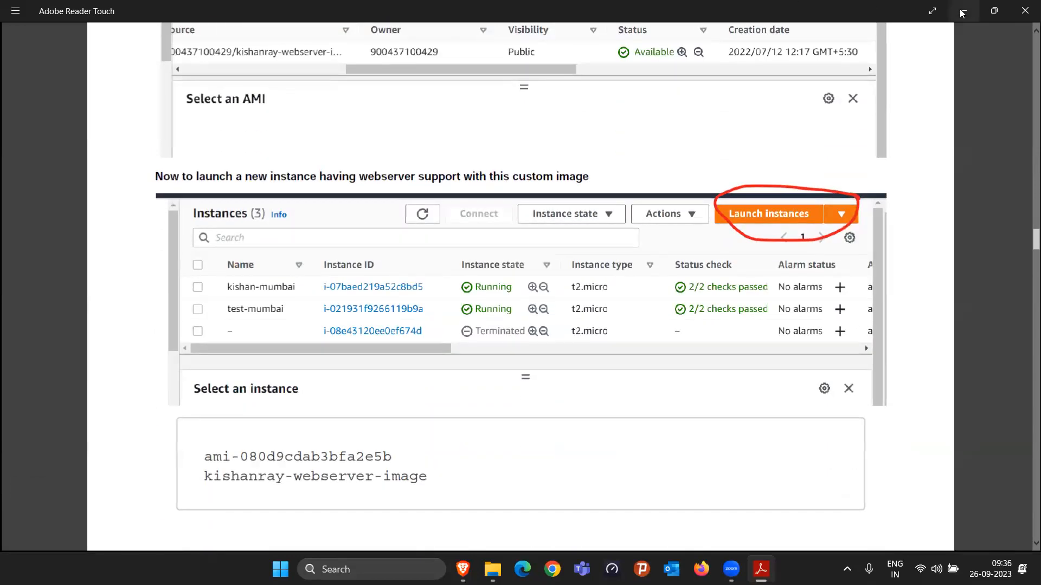
click(962, 11)
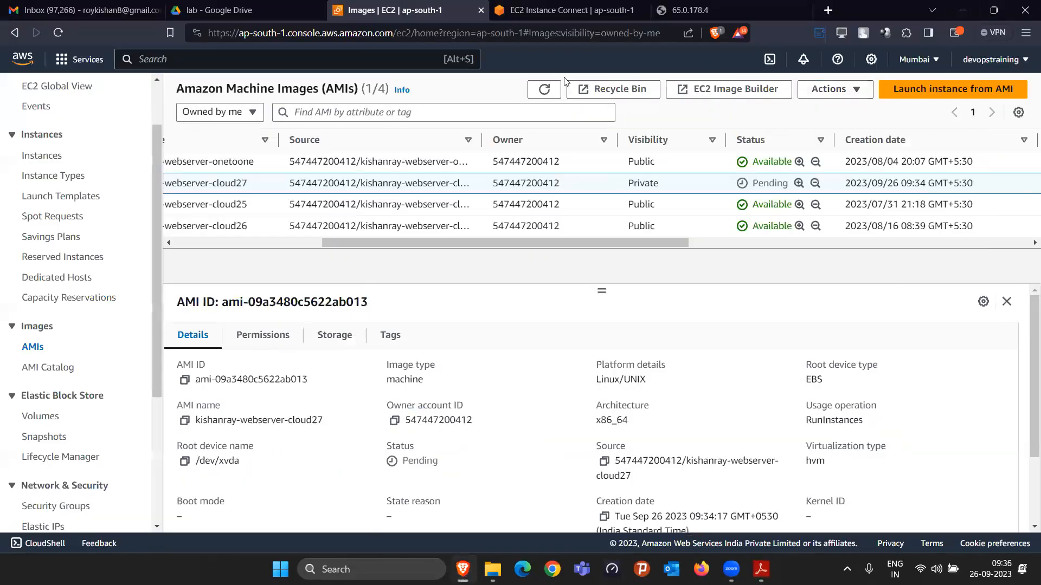
Step: Refresh the AMI list repeatedly to monitor the creation status of the webserver-cloud27 image
click(544, 90)
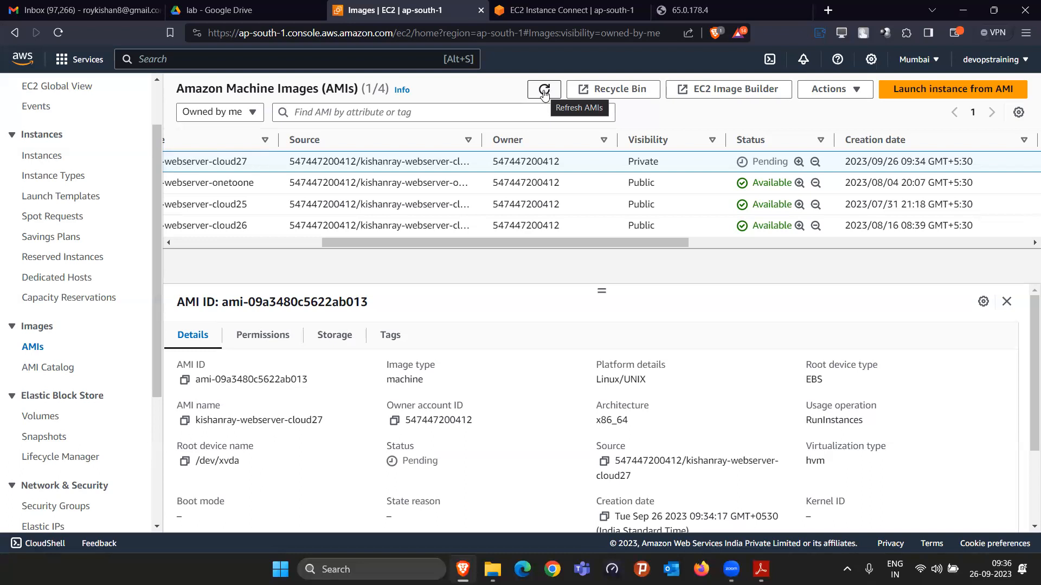
click(544, 89)
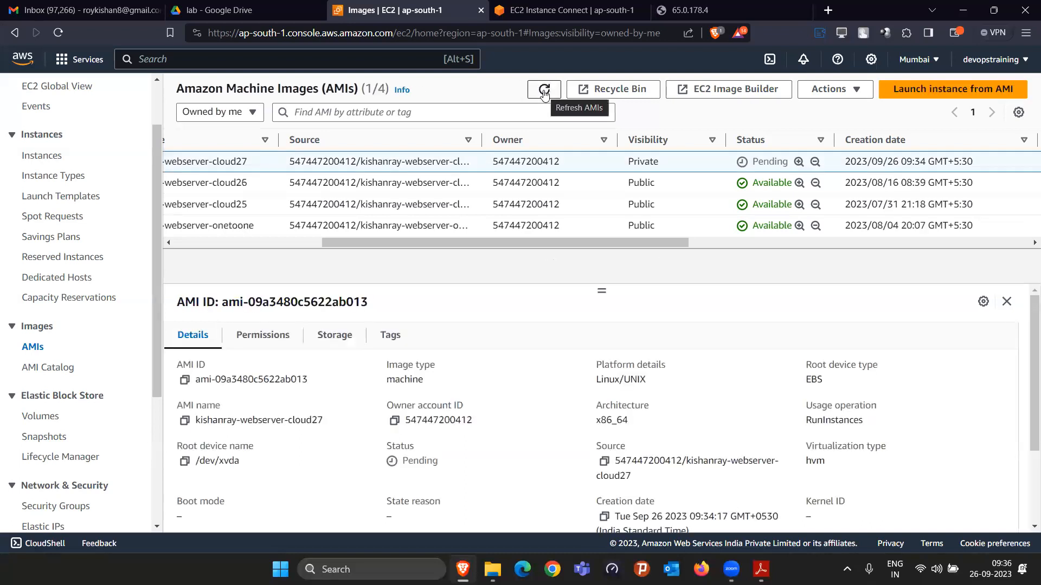
click(544, 90)
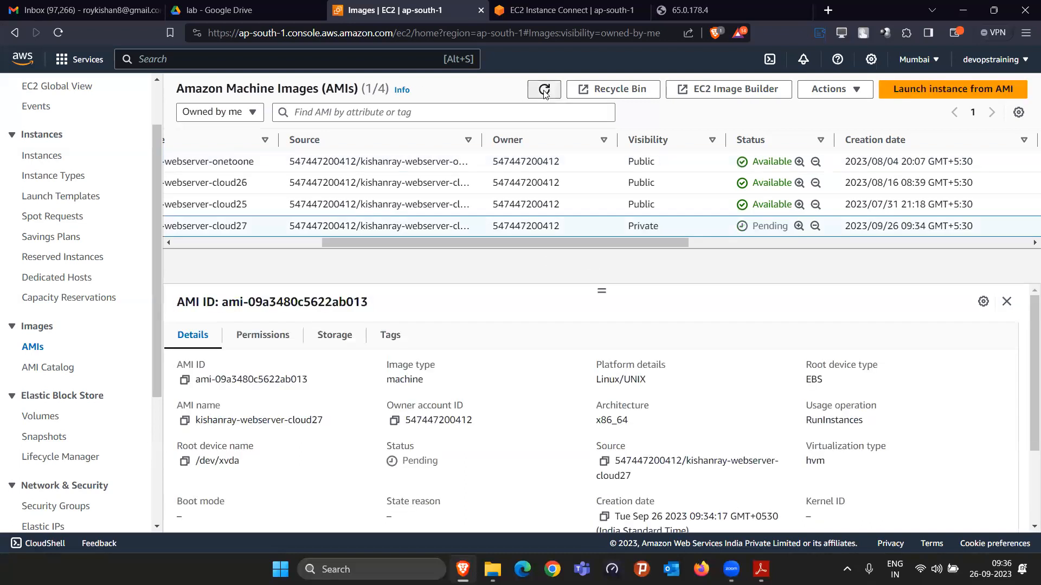
click(543, 89)
click(544, 89)
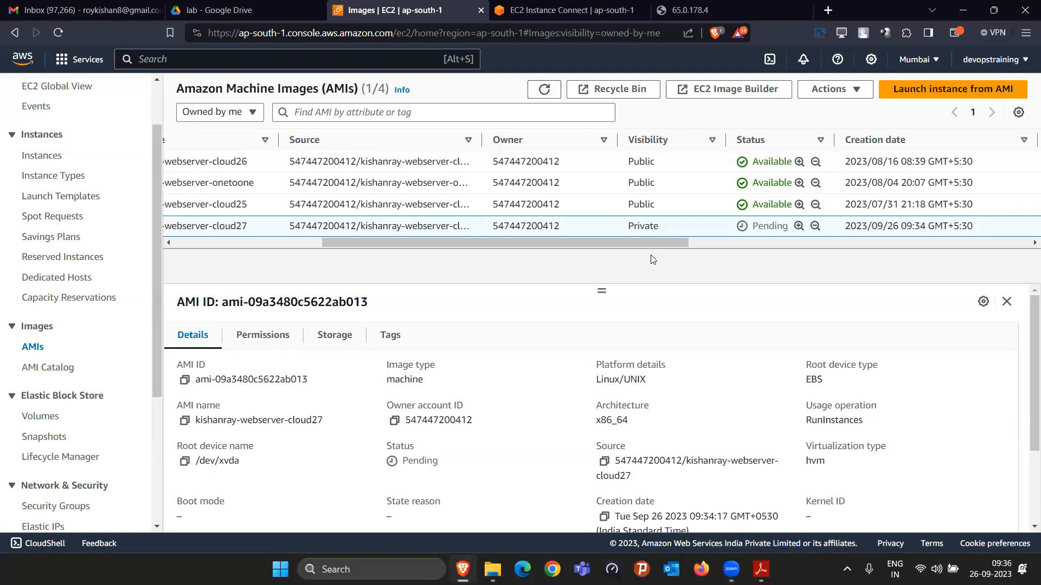
drag(662, 243, 623, 244)
drag(522, 275, 491, 285)
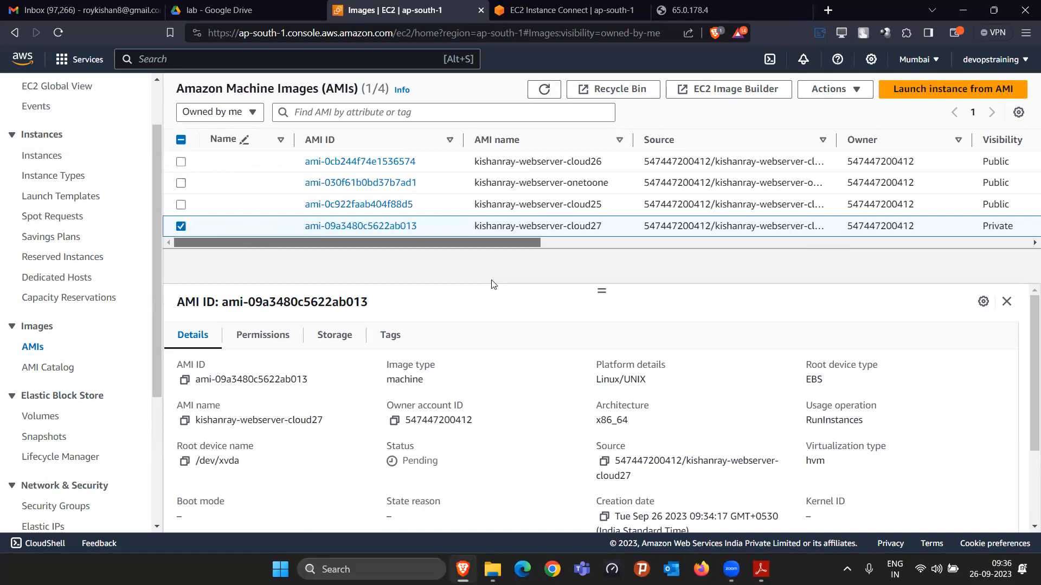
drag(522, 242, 736, 243)
click(538, 88)
click(537, 88)
click(538, 88)
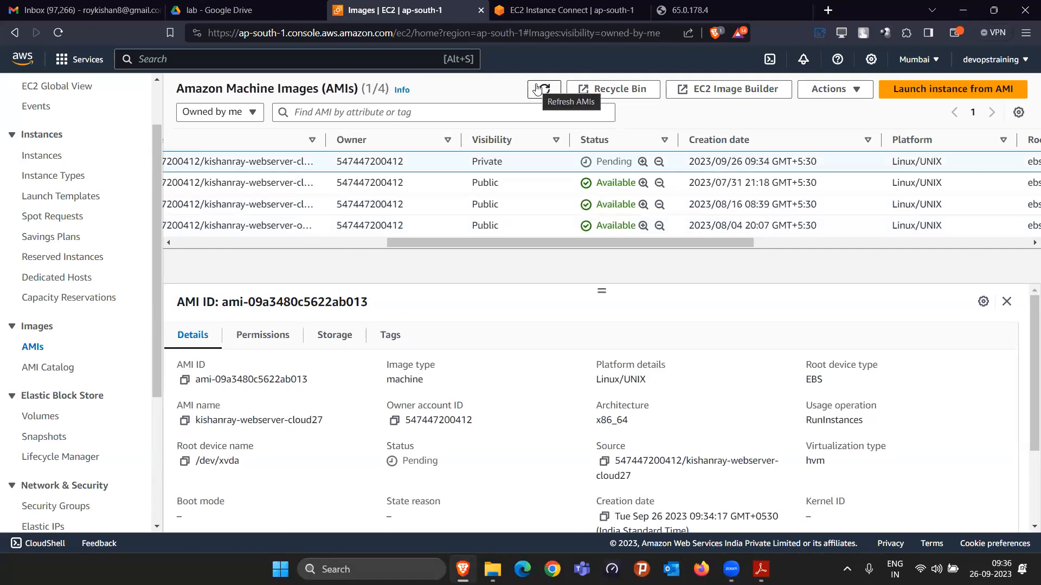
click(538, 89)
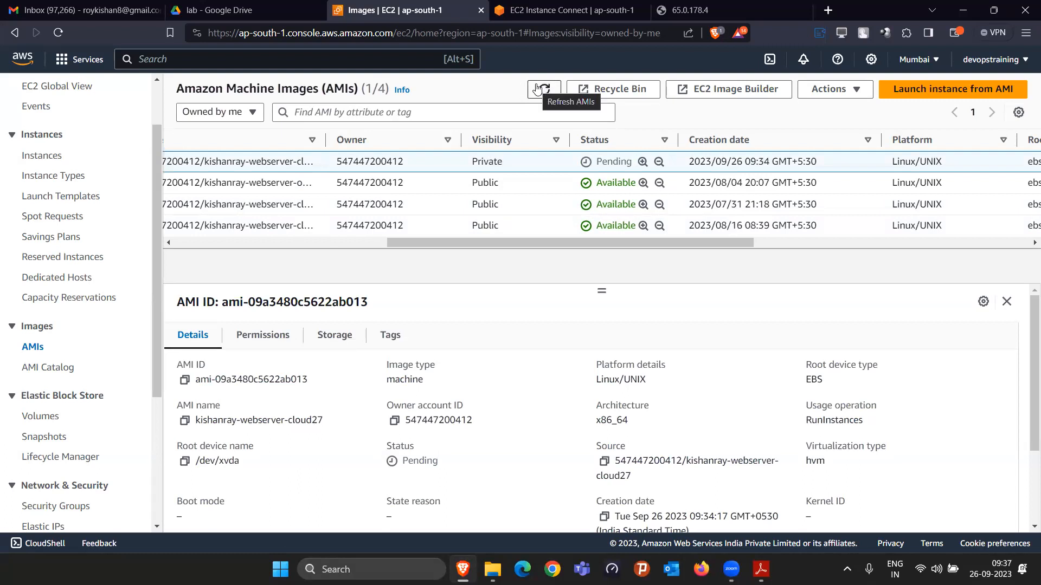
click(538, 89)
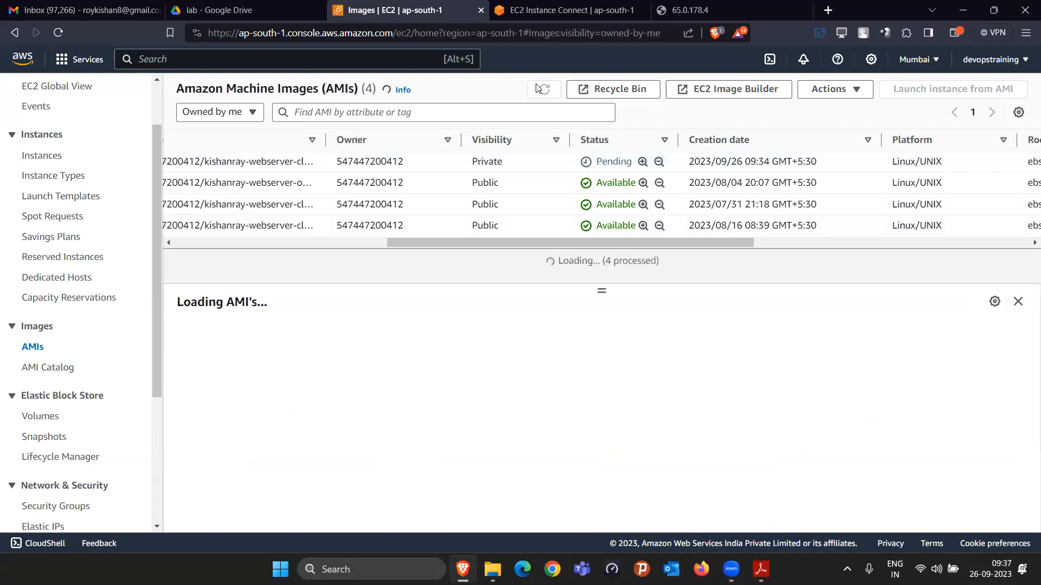
click(538, 89)
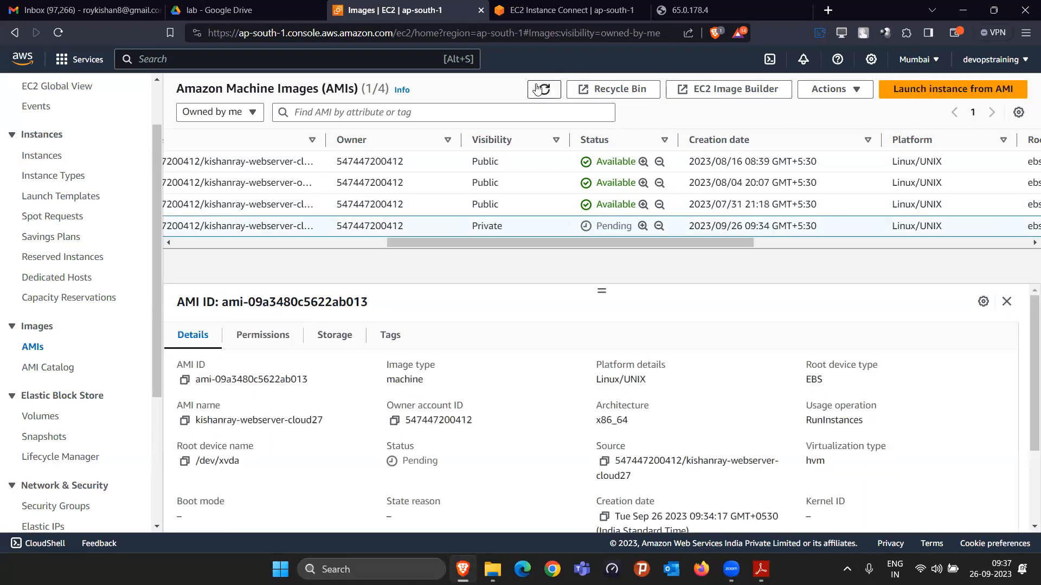
Step: Sort the AMIs by status in descending order, refresh the list again, and enlarge the image details area
click(596, 143)
click(596, 142)
click(548, 101)
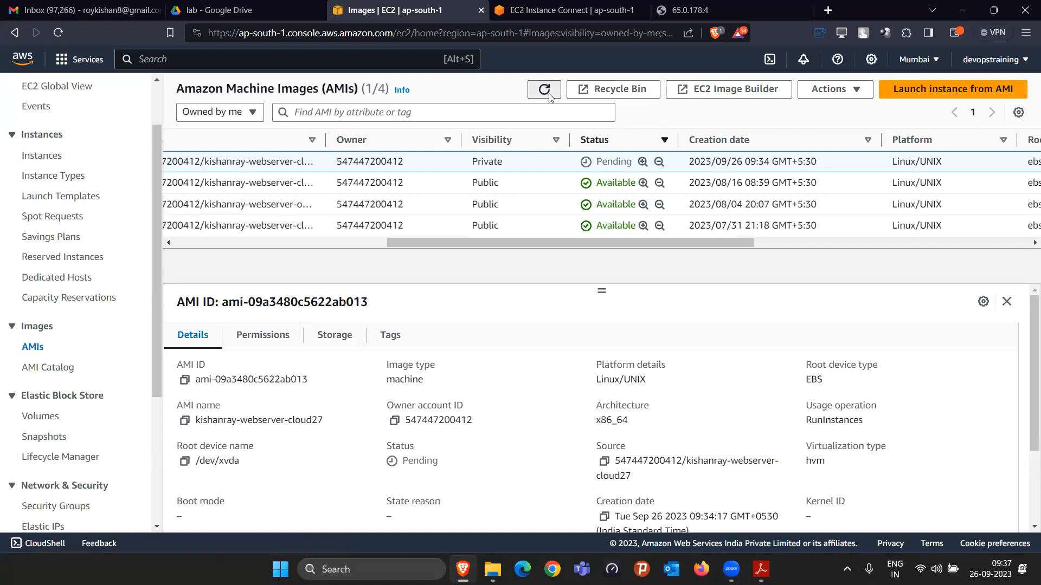
click(548, 99)
click(547, 95)
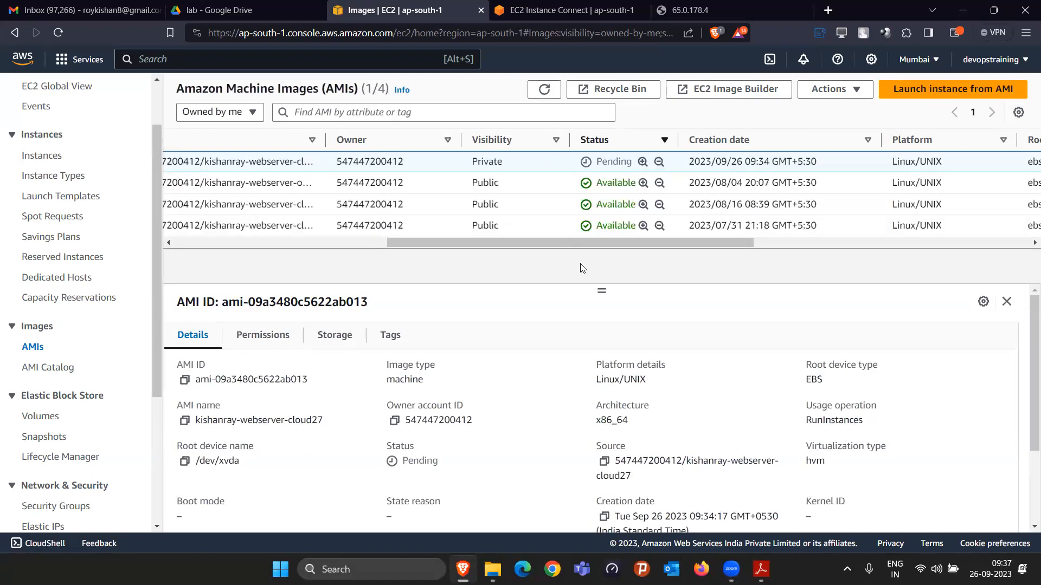
drag(602, 289, 602, 257)
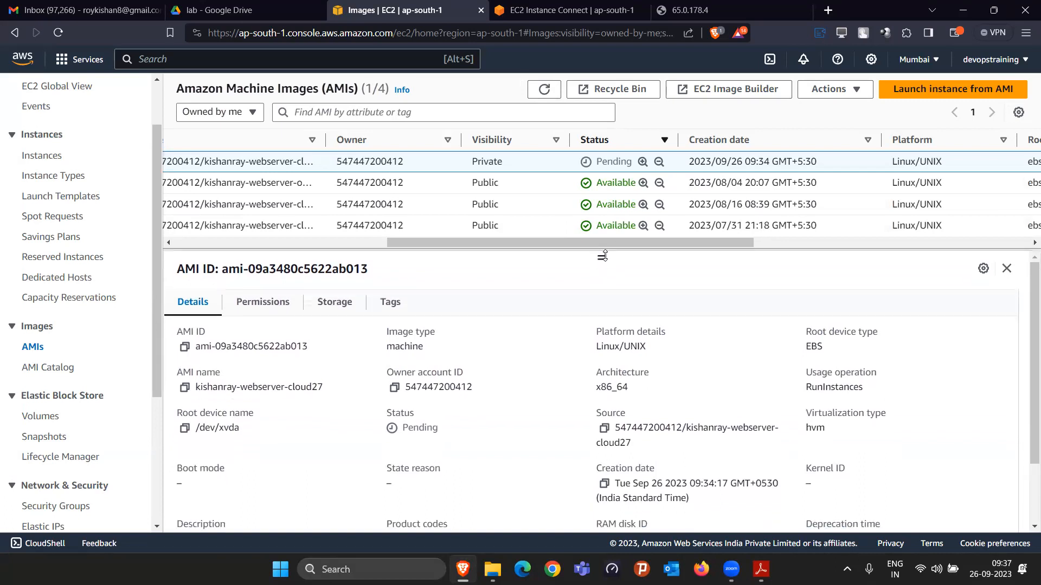
Step: Refresh the AMI list and check the status of the webserver-cloud27 image
drag(451, 244, 220, 247)
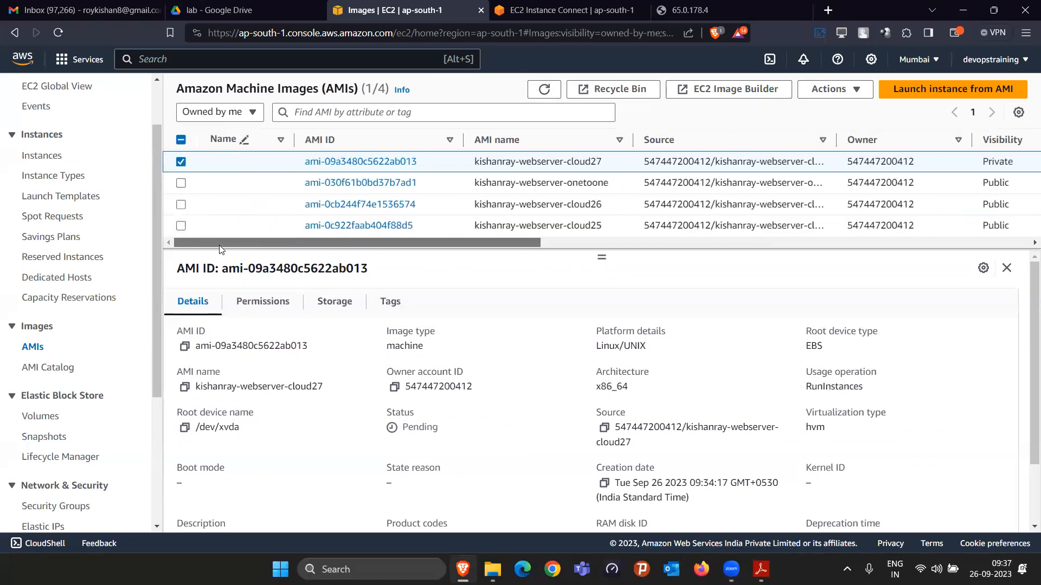
click(543, 89)
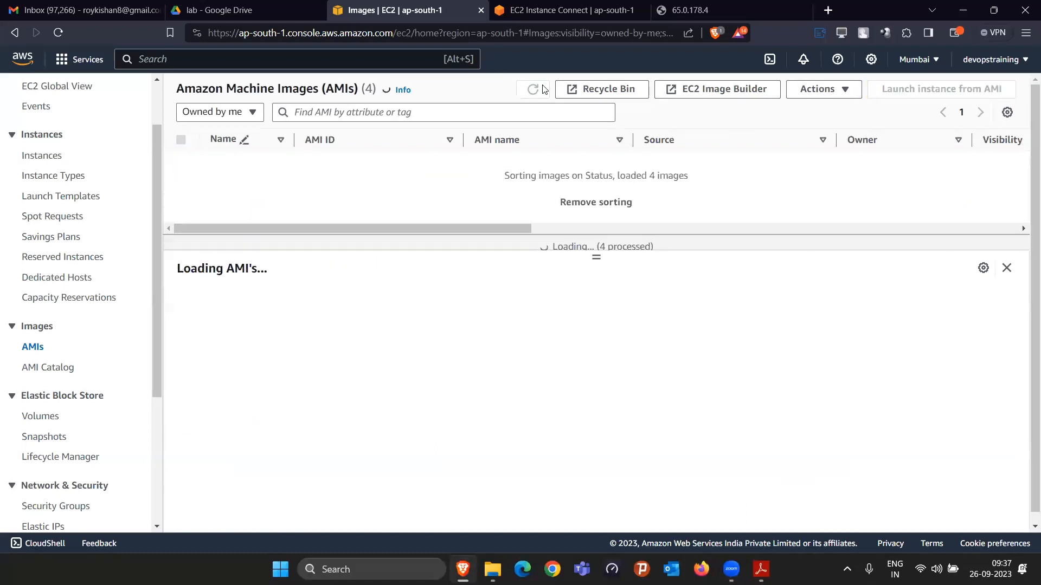
drag(514, 242, 712, 263)
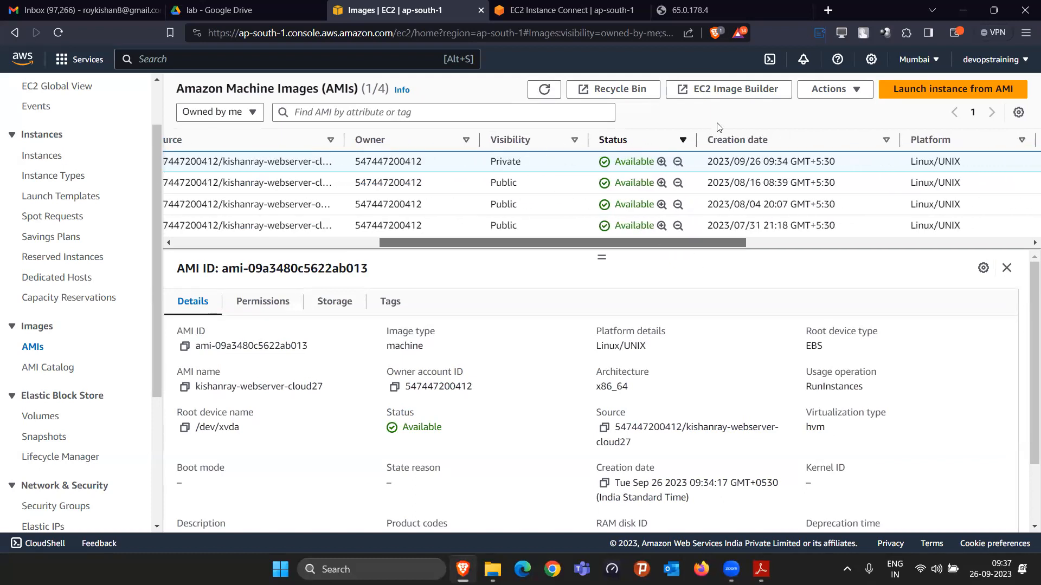
Step: Set the webserver-cloud27 AMI's availability to Public, save the permissions, and check its visibility in the AMI list
click(860, 93)
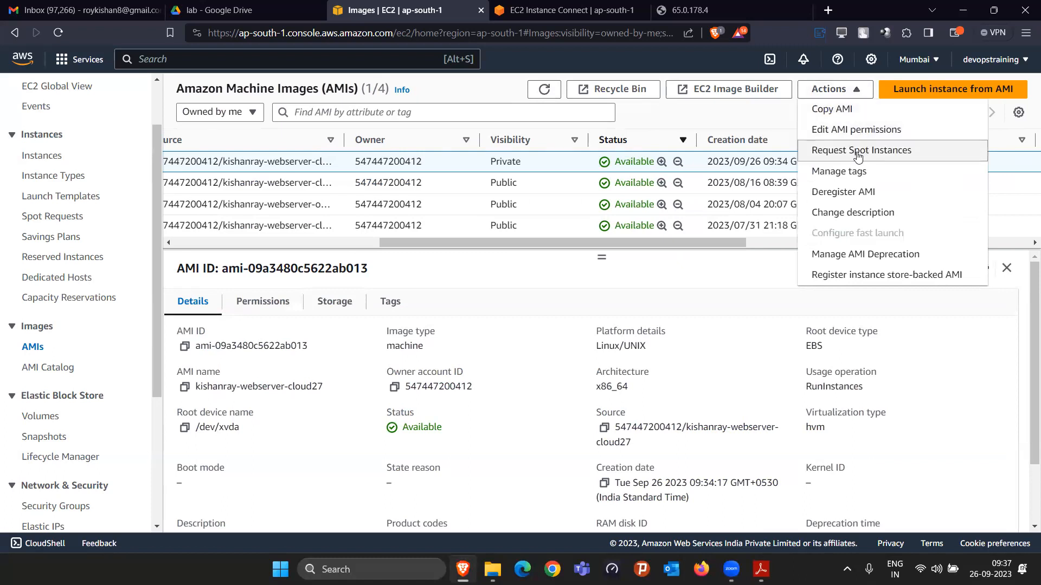
click(852, 130)
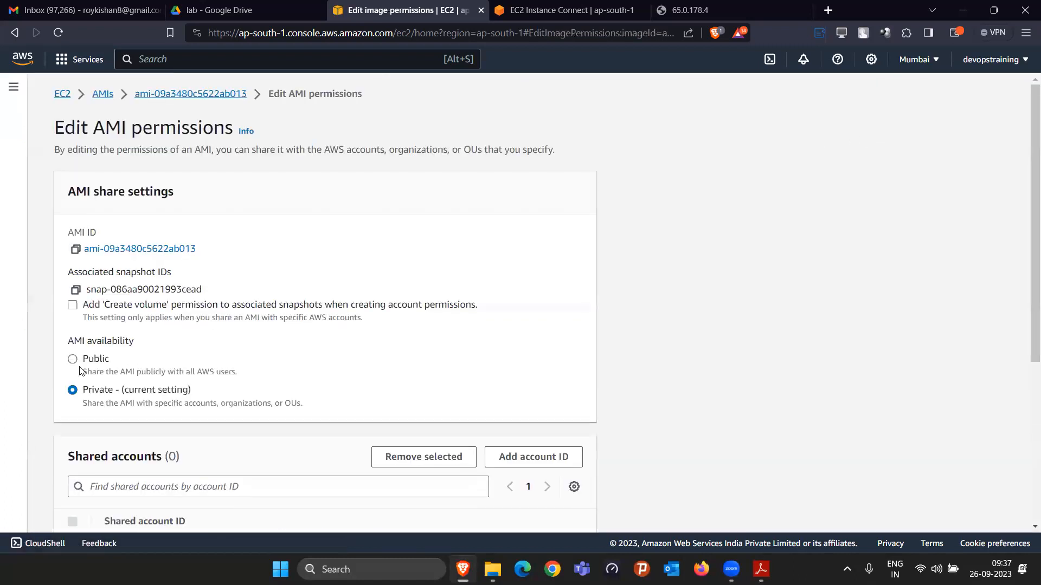
click(73, 359)
drag(82, 371, 231, 375)
scroll(305, 422, down, 1)
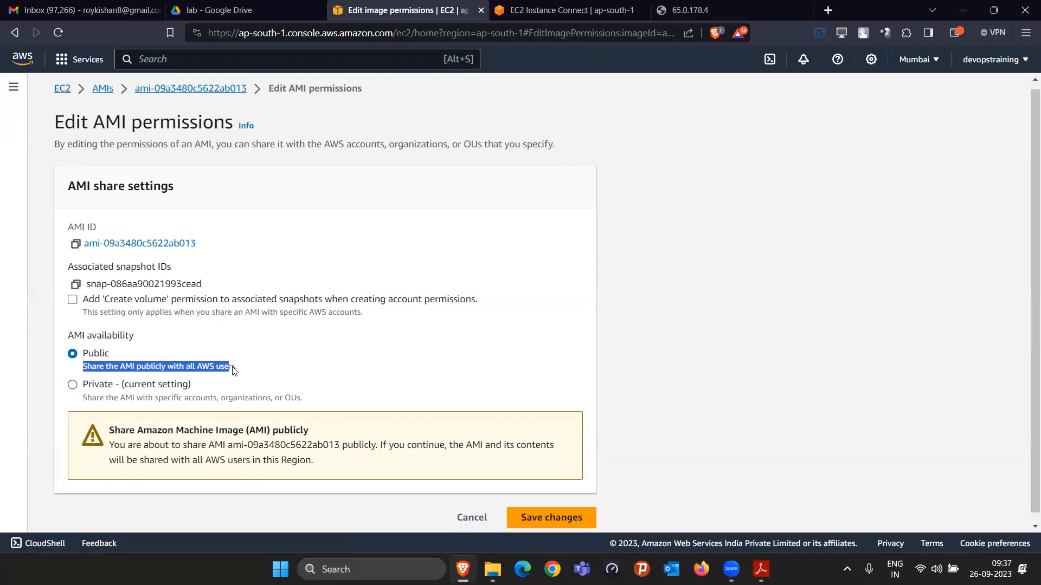
drag(200, 452, 319, 451)
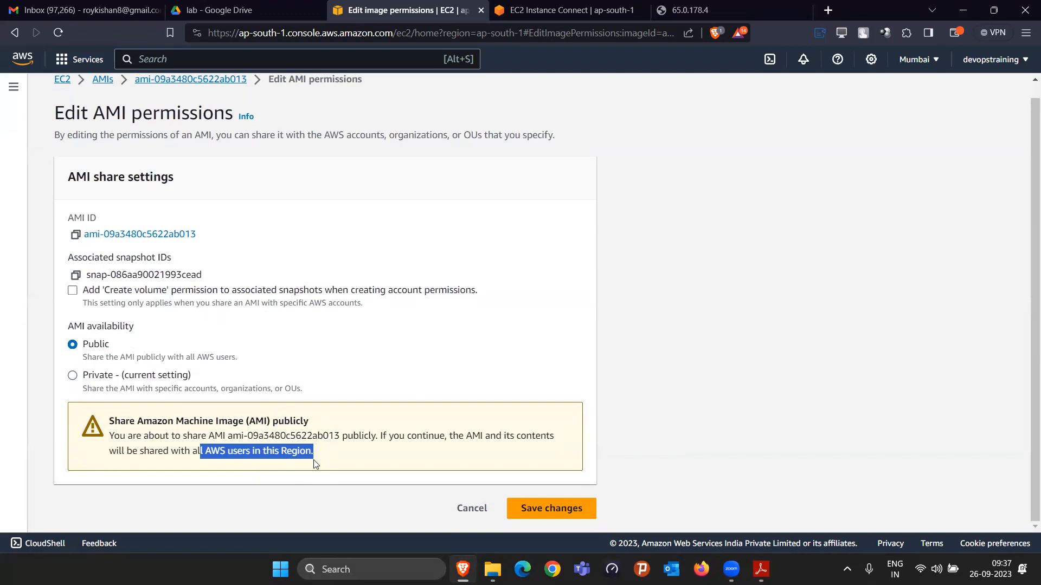
click(585, 507)
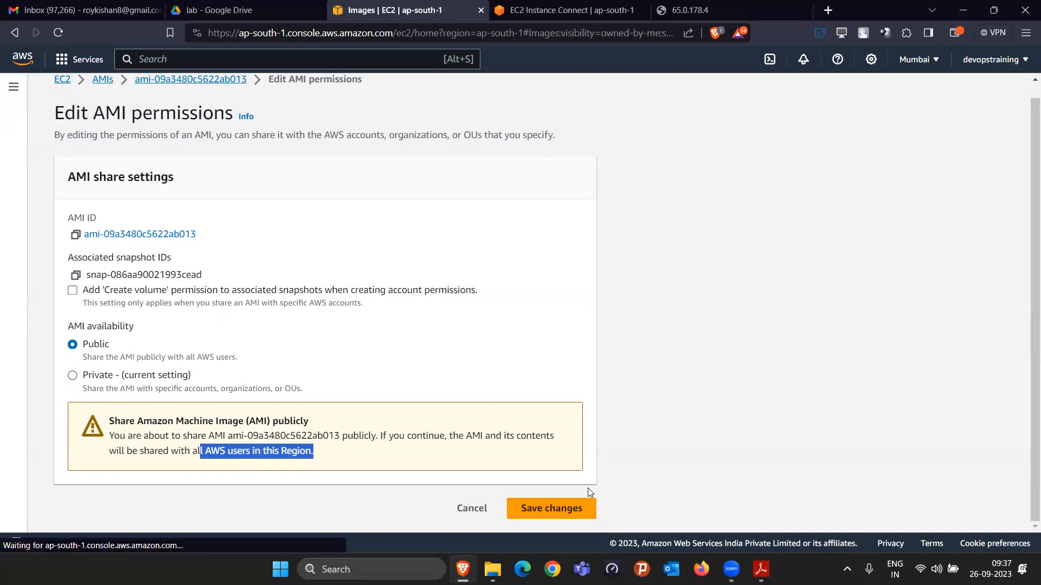
drag(596, 258, 592, 325)
drag(523, 277, 666, 280)
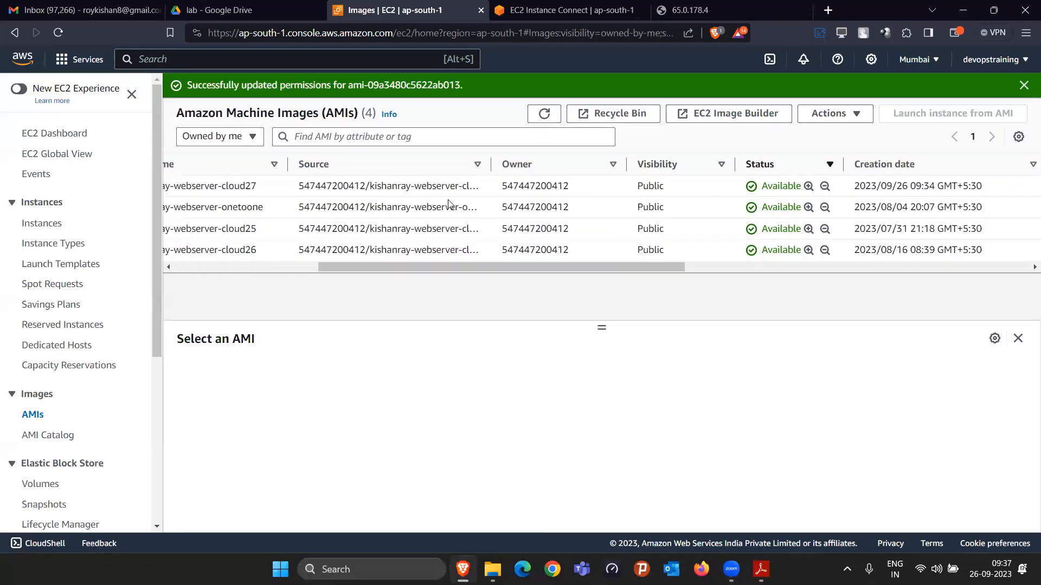
Step: Open the instances list, reload the original web server's page at 65.0.178.4, and return to the instances
click(61, 225)
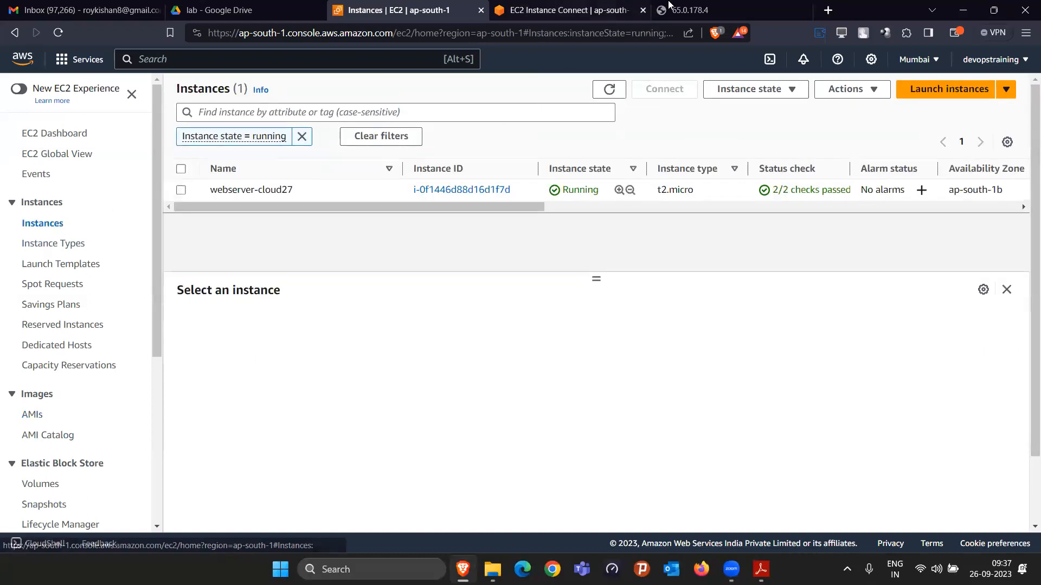
click(669, 8)
click(56, 33)
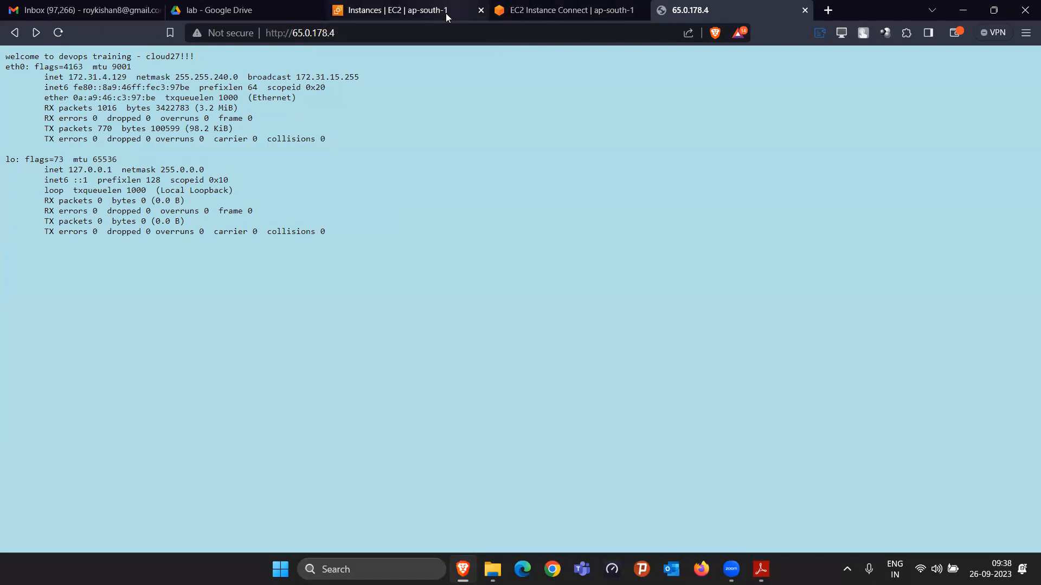
click(445, 13)
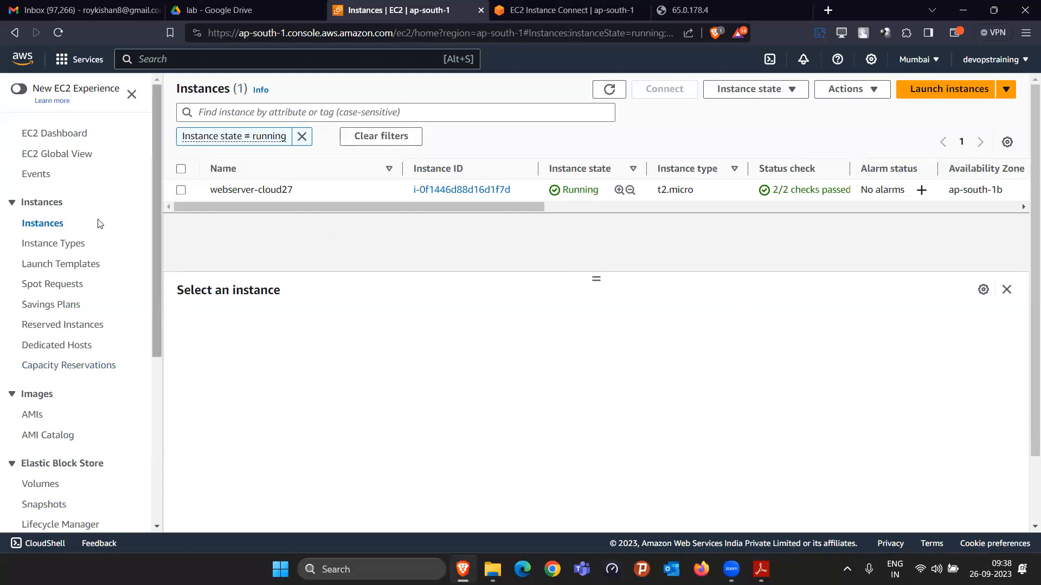
Step: Start launching a new EC2 instance and name it webserver1-cloud27
click(963, 90)
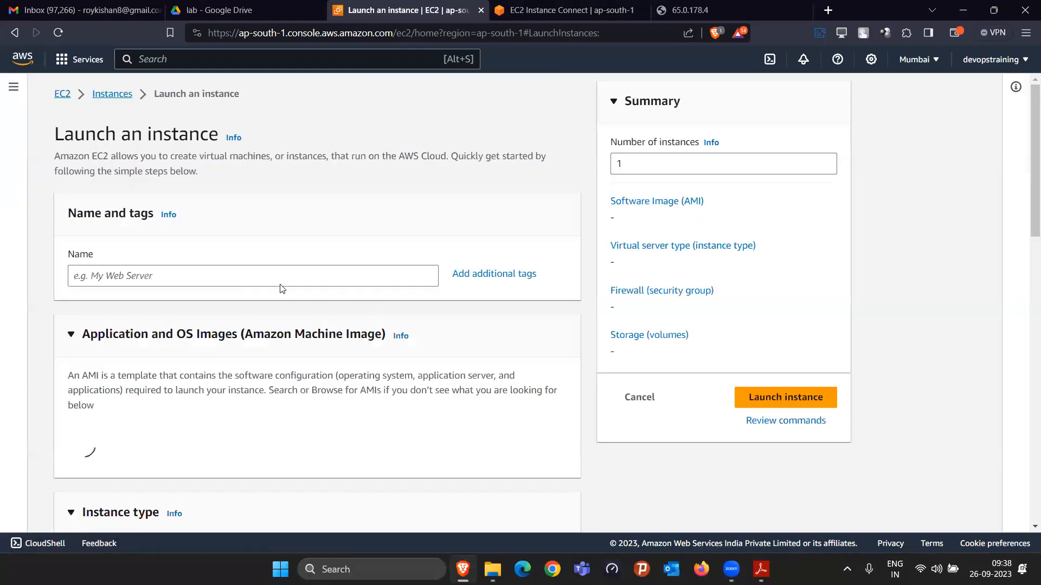
click(280, 280)
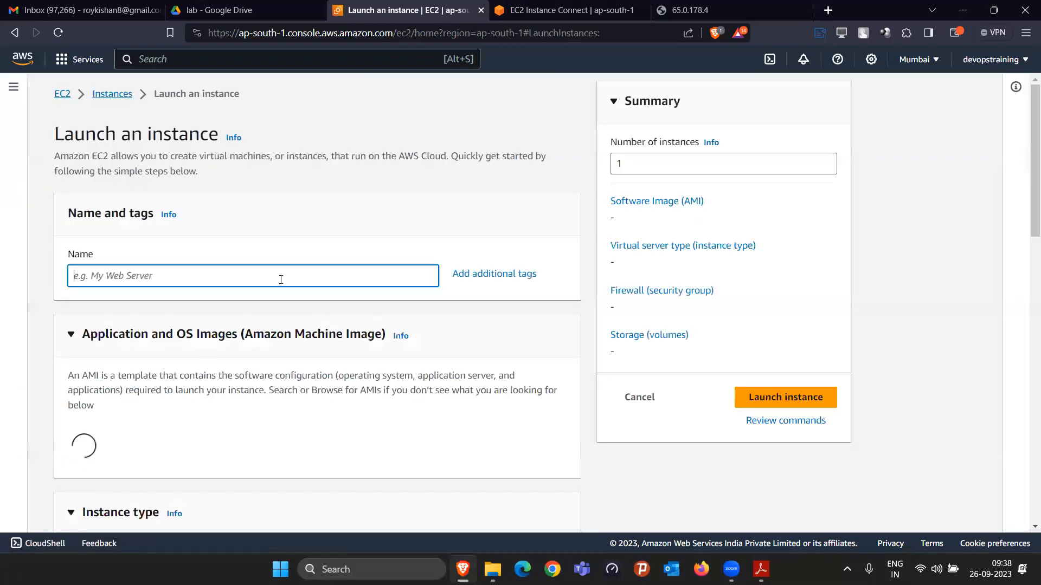
text(webser)
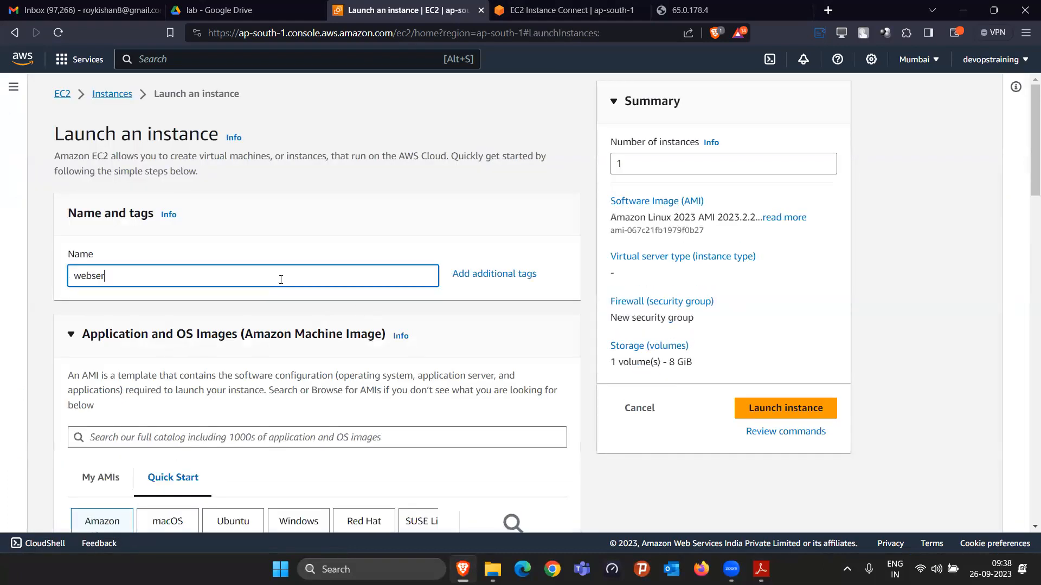
text(ver1-clo)
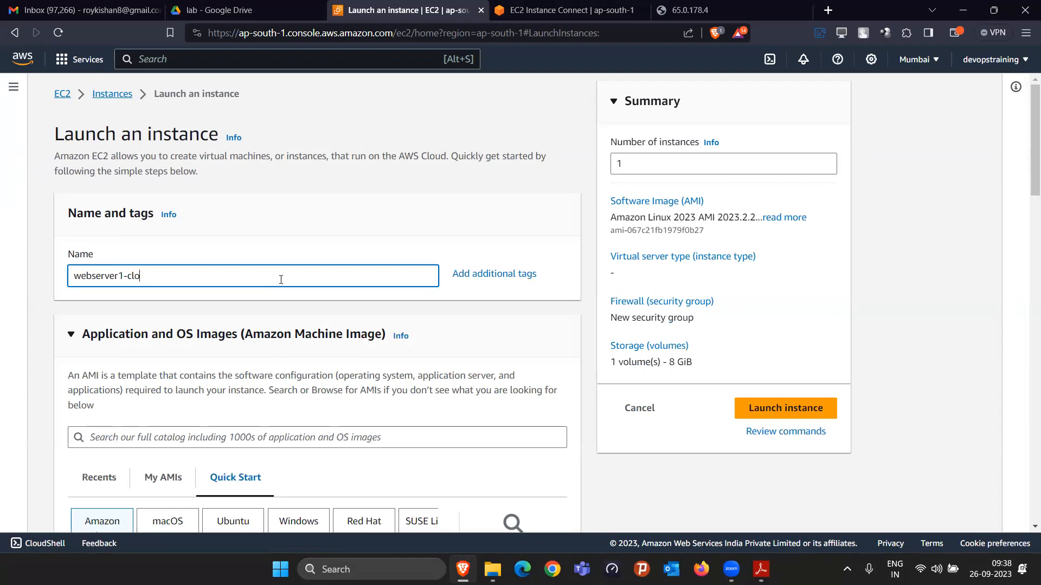
text(ud27)
Step: Choose the self-owned webserver-cloud27 AMI as the machine image for the new instance
scroll(378, 431, down, 5)
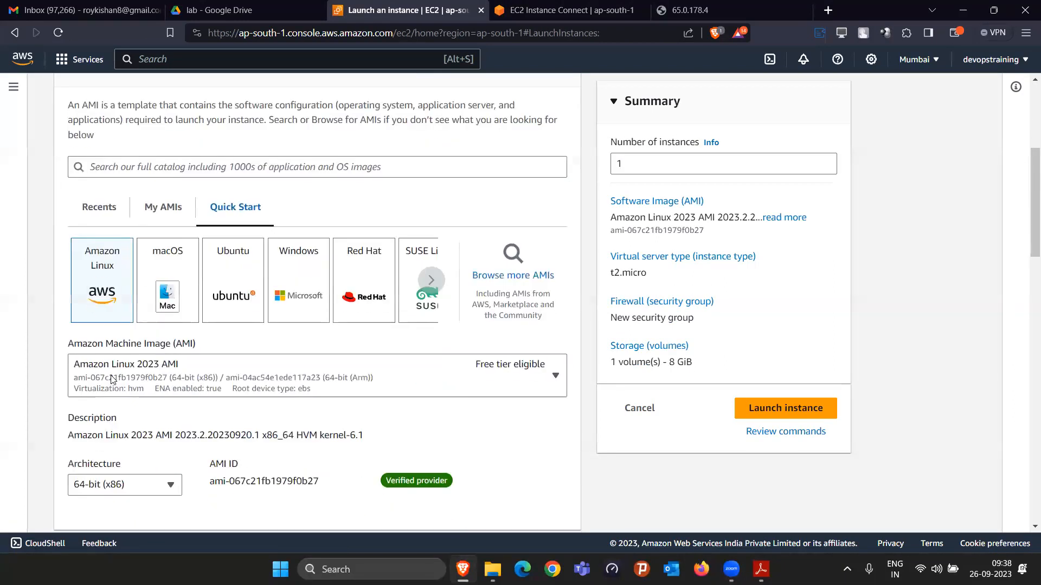
click(180, 389)
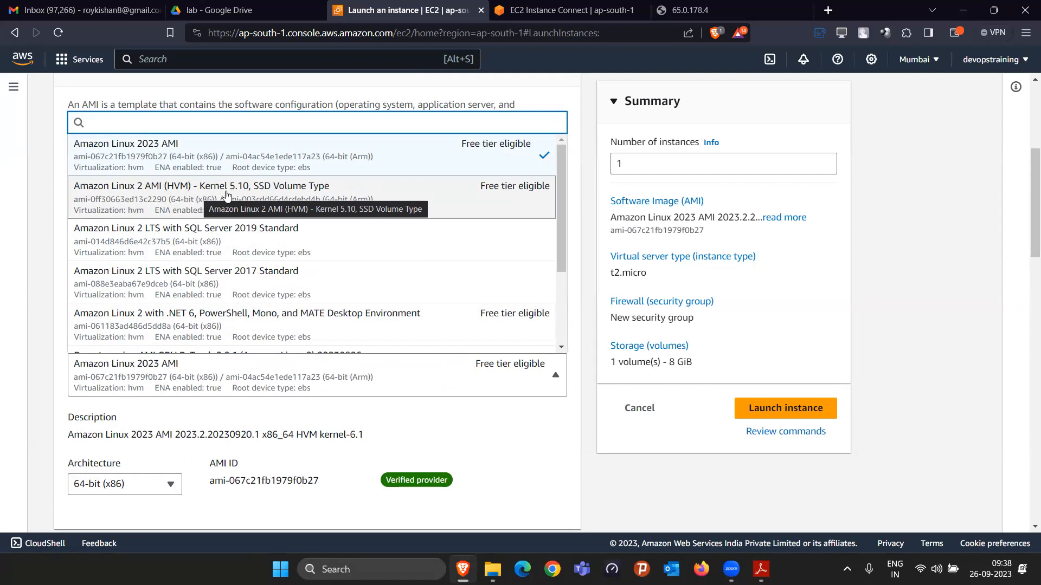
click(479, 438)
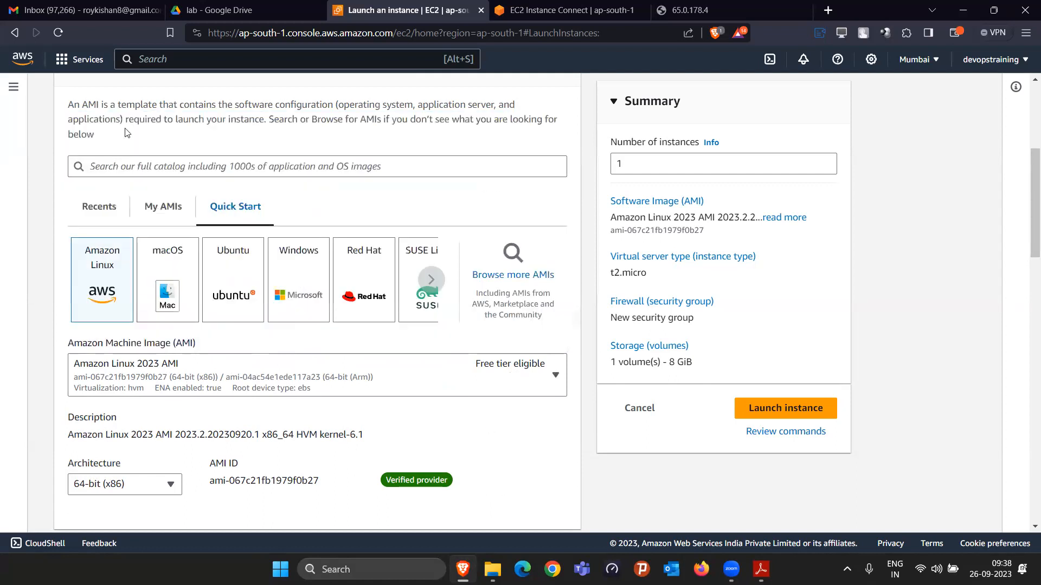
click(154, 212)
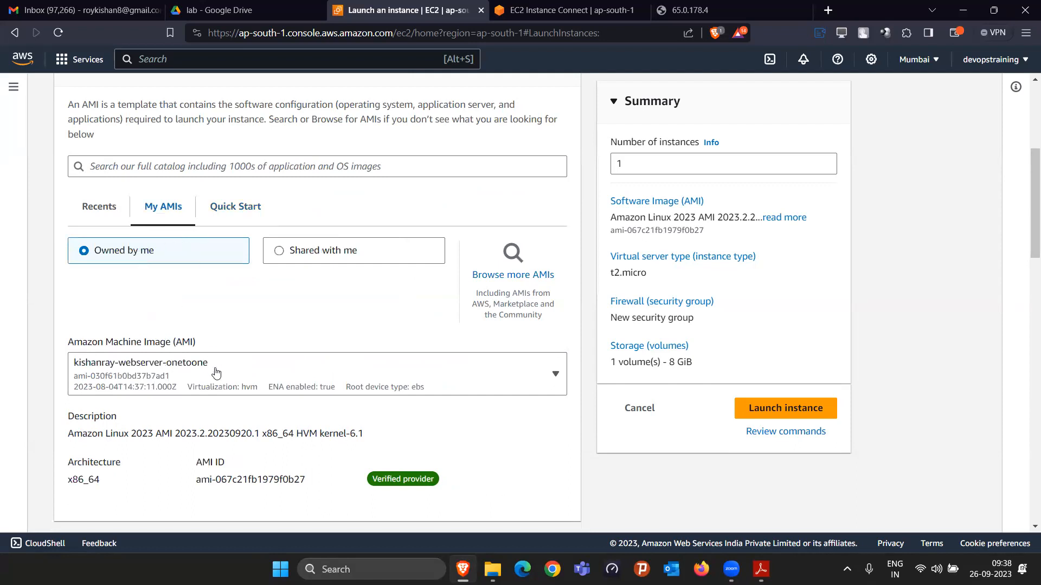
click(210, 359)
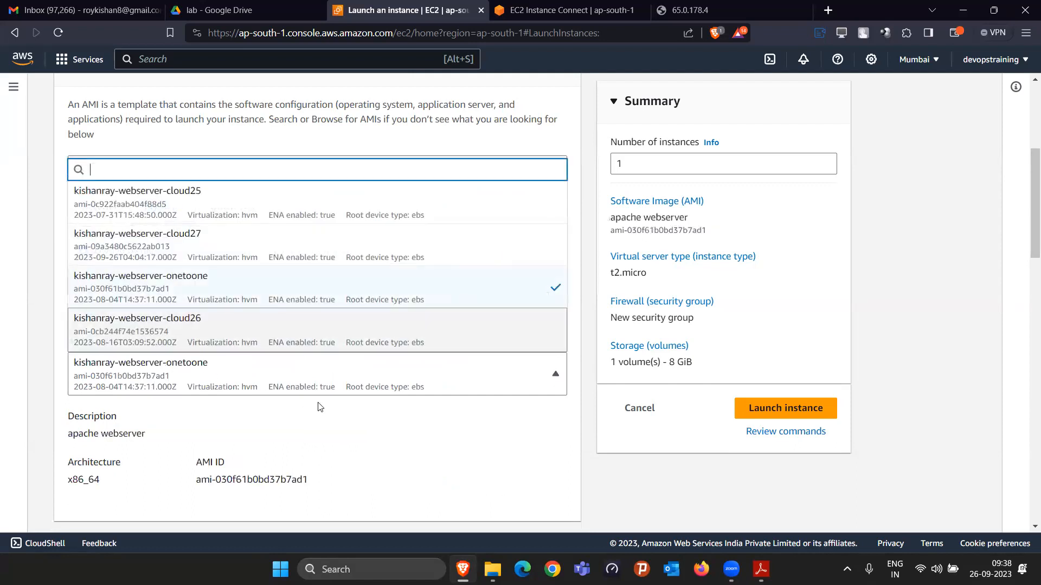
click(173, 248)
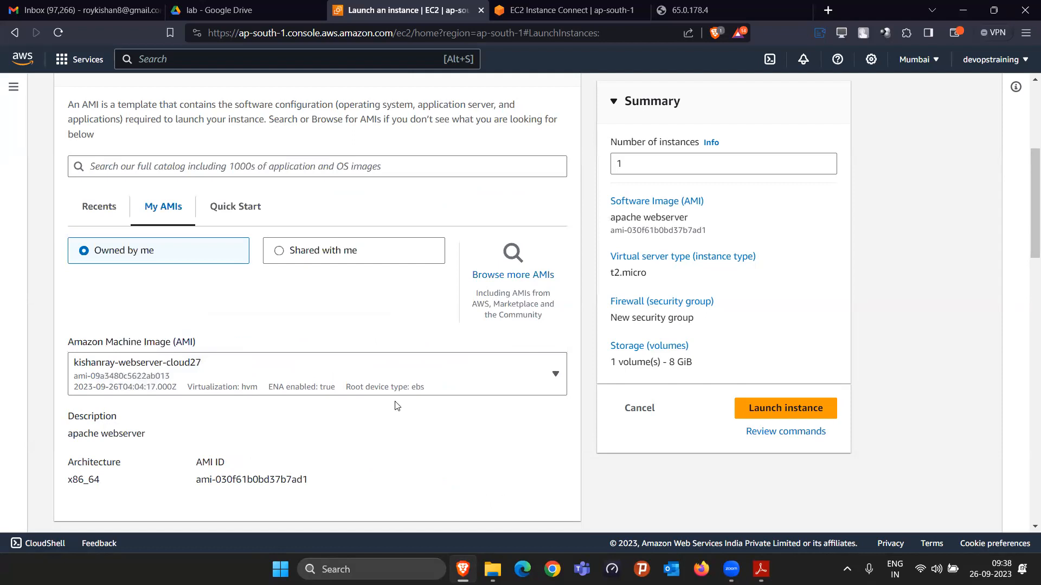
Step: Select cloud27keymumbai as the login key pair for the new instance
scroll(407, 406, down, 10)
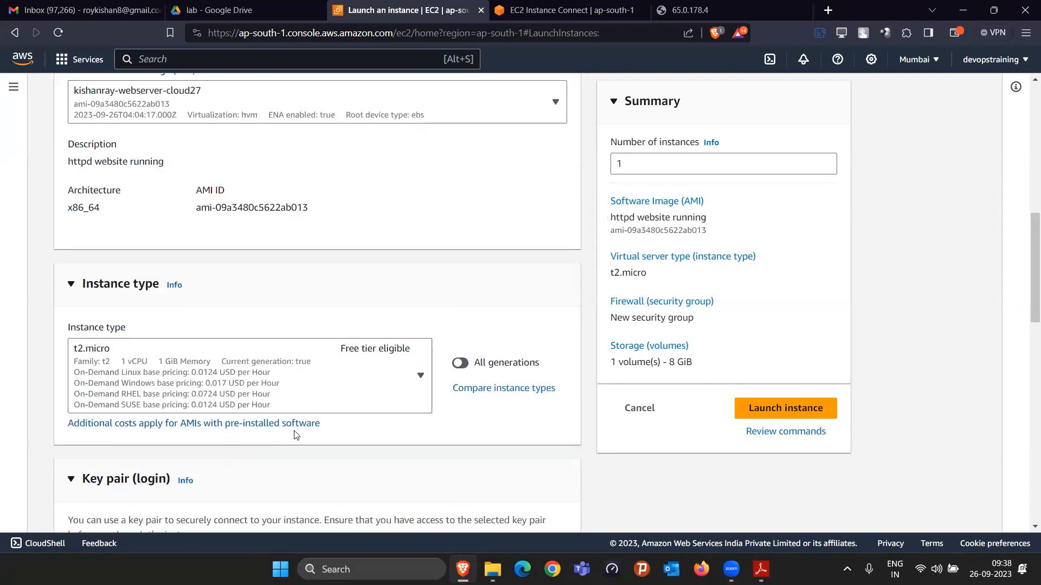
click(282, 315)
scroll(200, 412, down, 5)
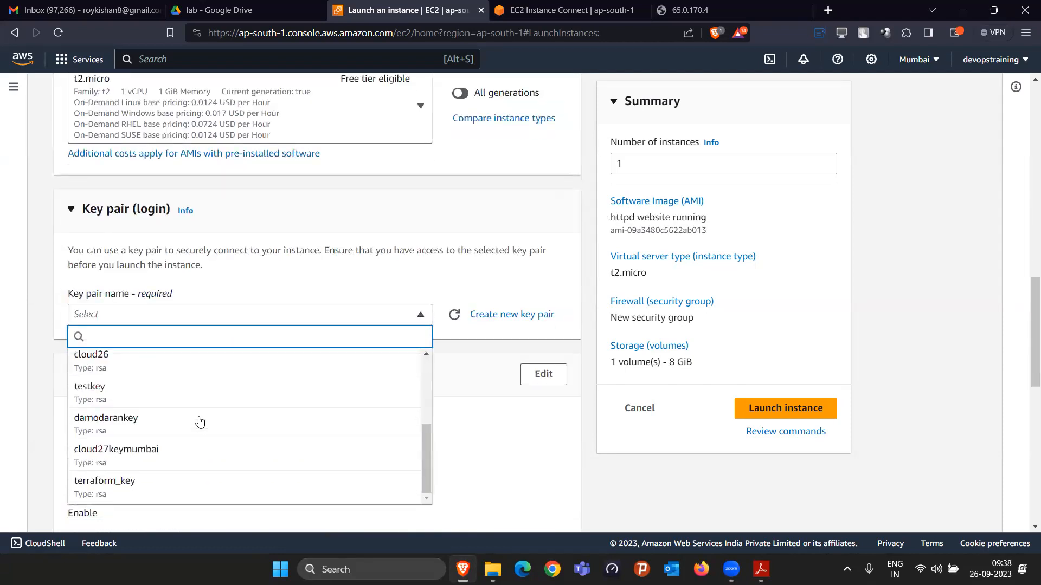
click(165, 465)
Step: Allow HTTP traffic from the internet in the new security group and launch the instance
scroll(72, 304, down, 6)
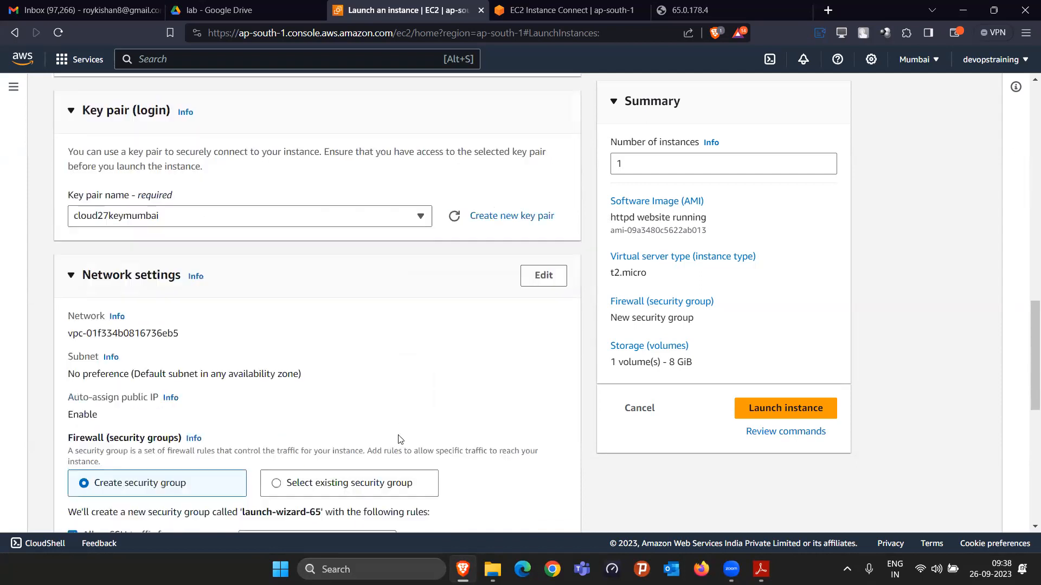
click(73, 302)
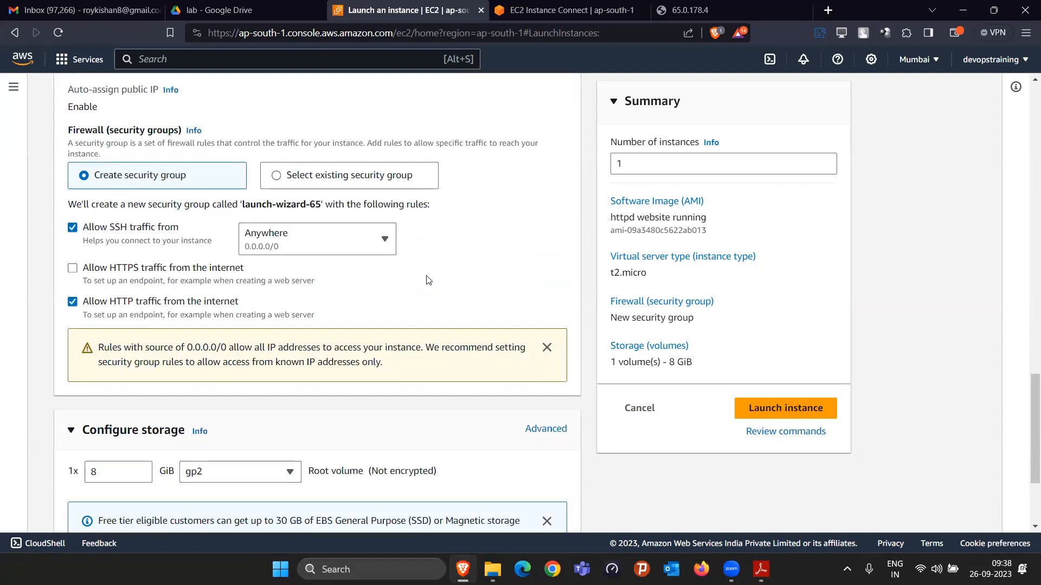
click(796, 399)
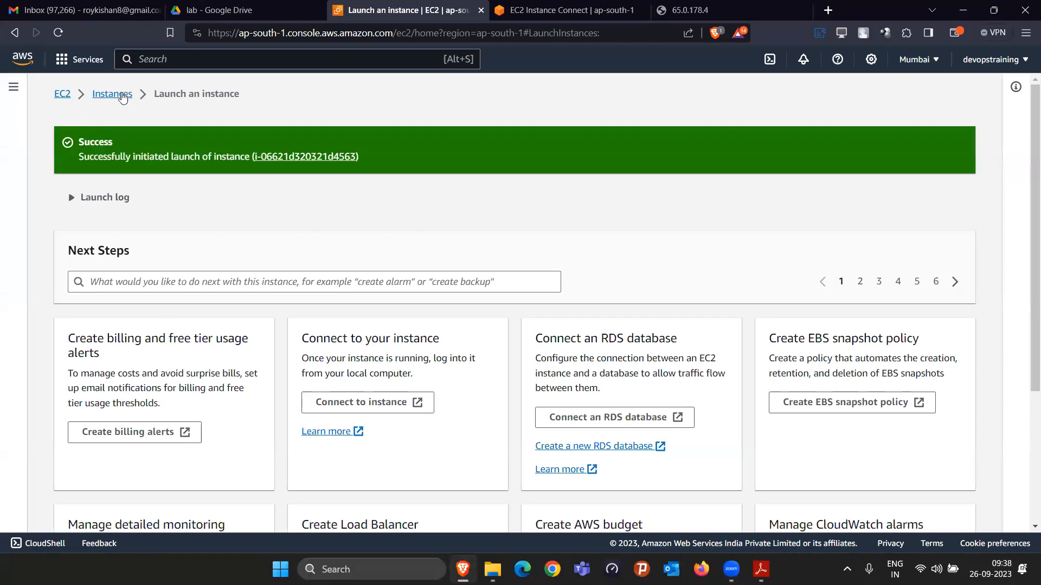
Step: Return to the instances list and copy the public IPv4 address of webserver1-cloud27
click(121, 95)
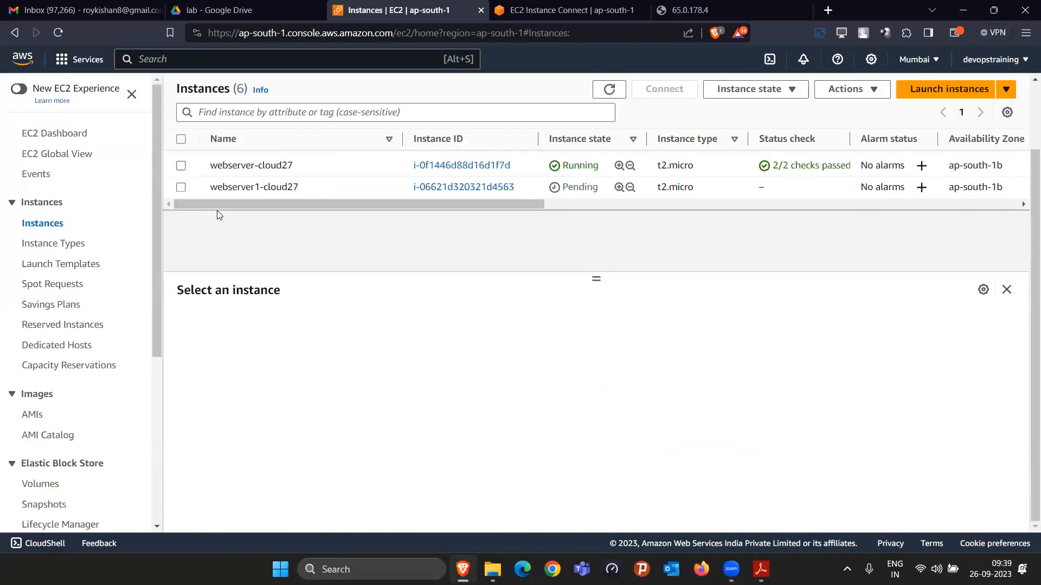
click(182, 188)
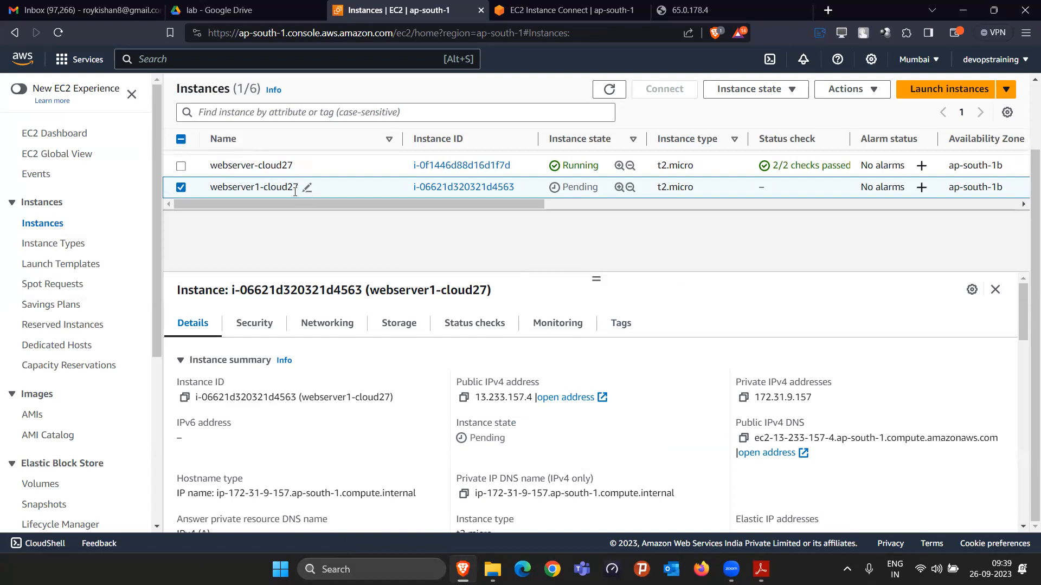
click(463, 399)
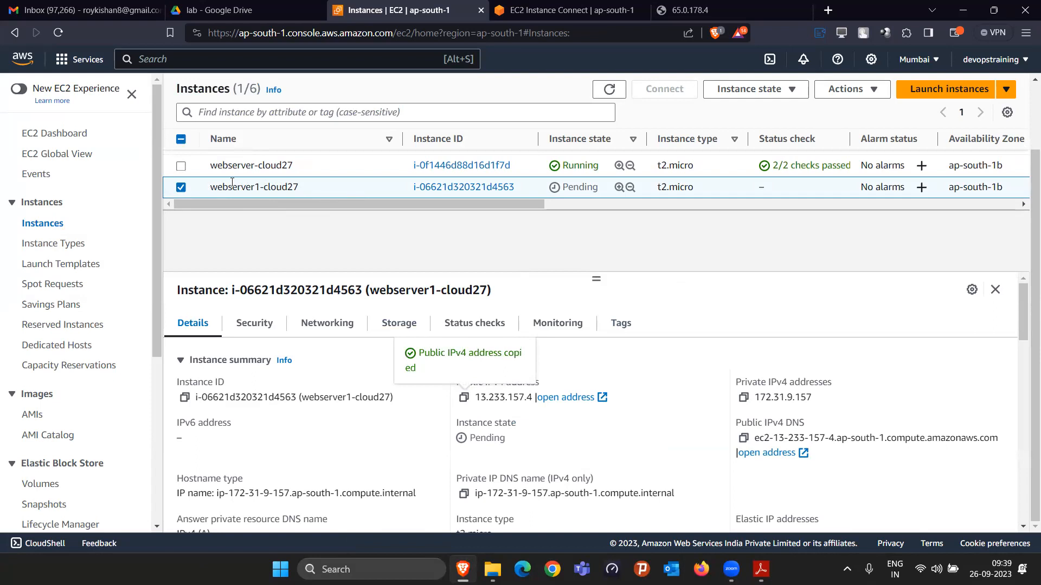
Step: Refresh the instances list and filter it by instance state = running
click(622, 95)
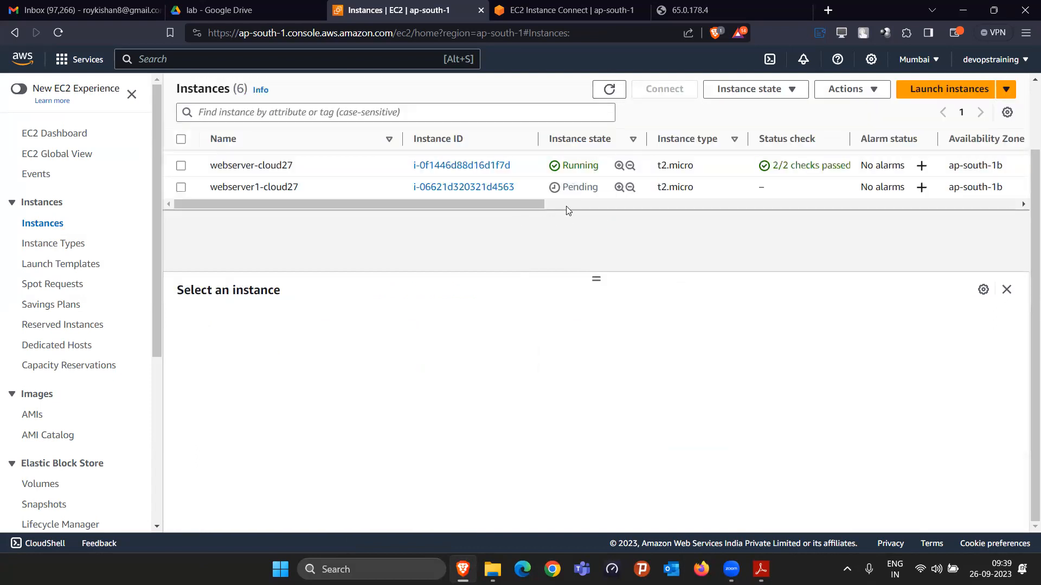
click(423, 112)
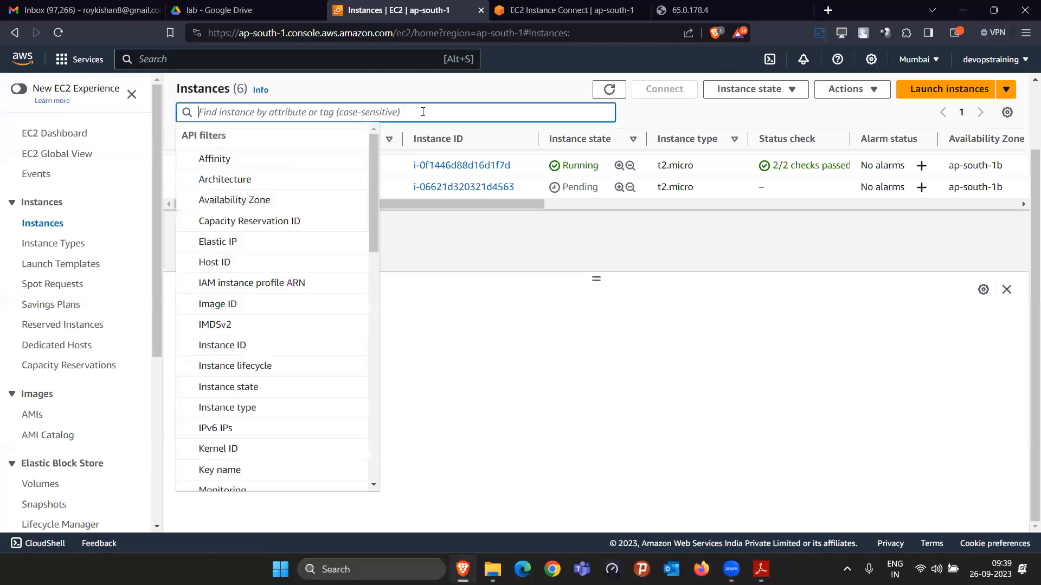
text(runn)
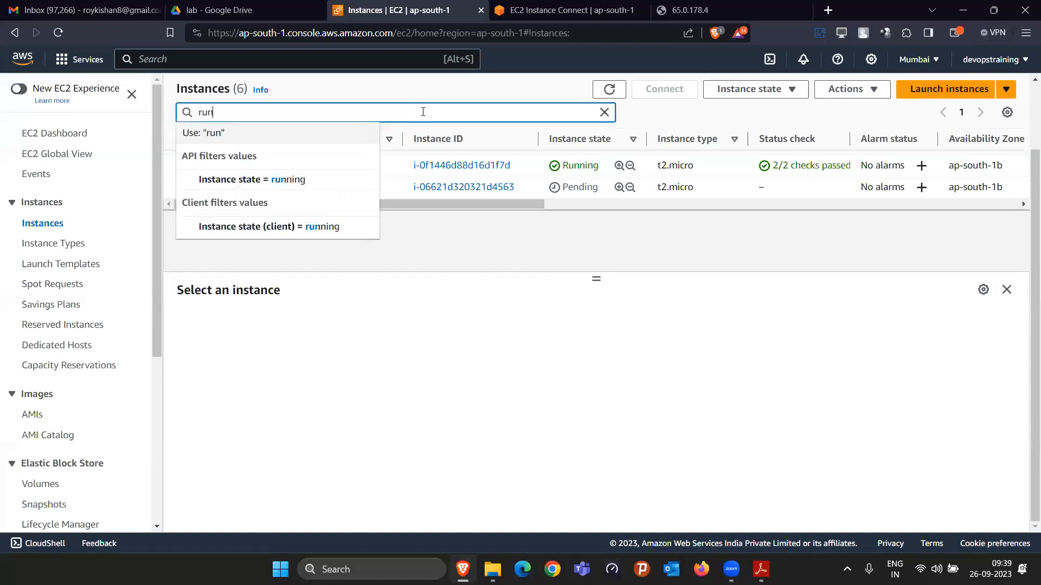
click(332, 179)
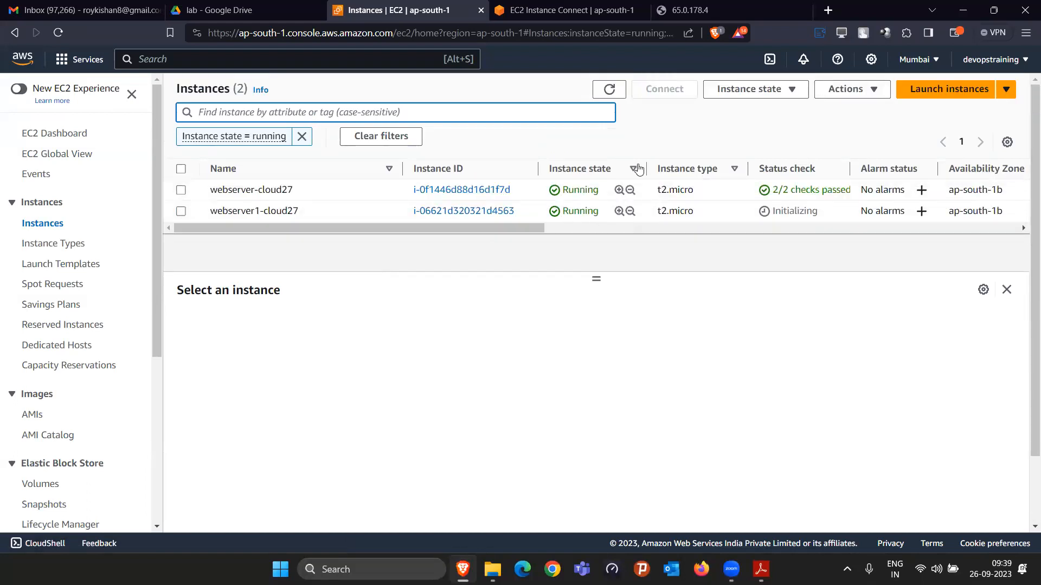
Step: Try to load the site at 13.233.157.4 in a new tab, expand the security warning's details, reload the page and close the tab
click(827, 10)
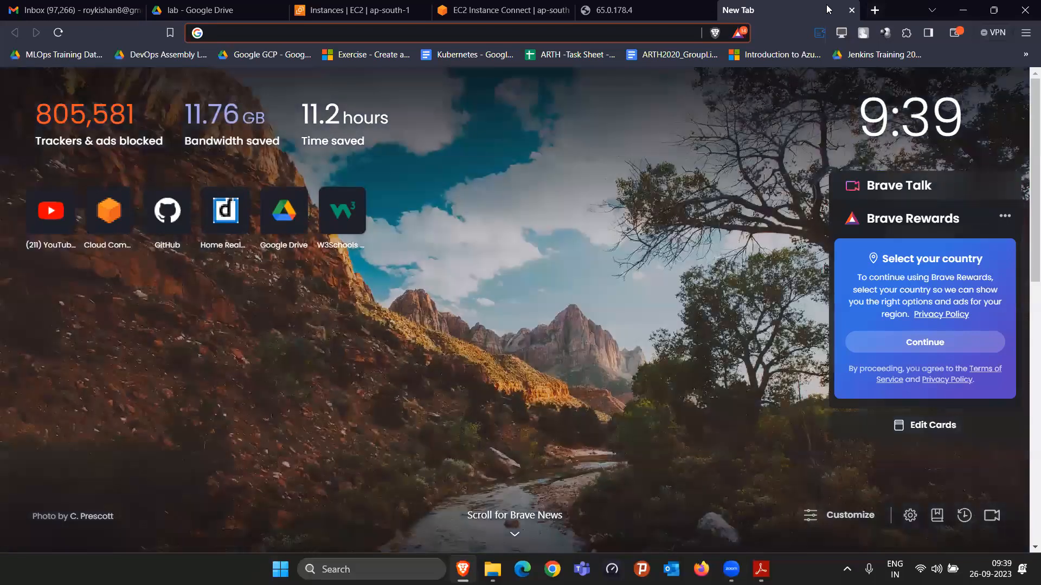
key(ctrl+v)
key(Return)
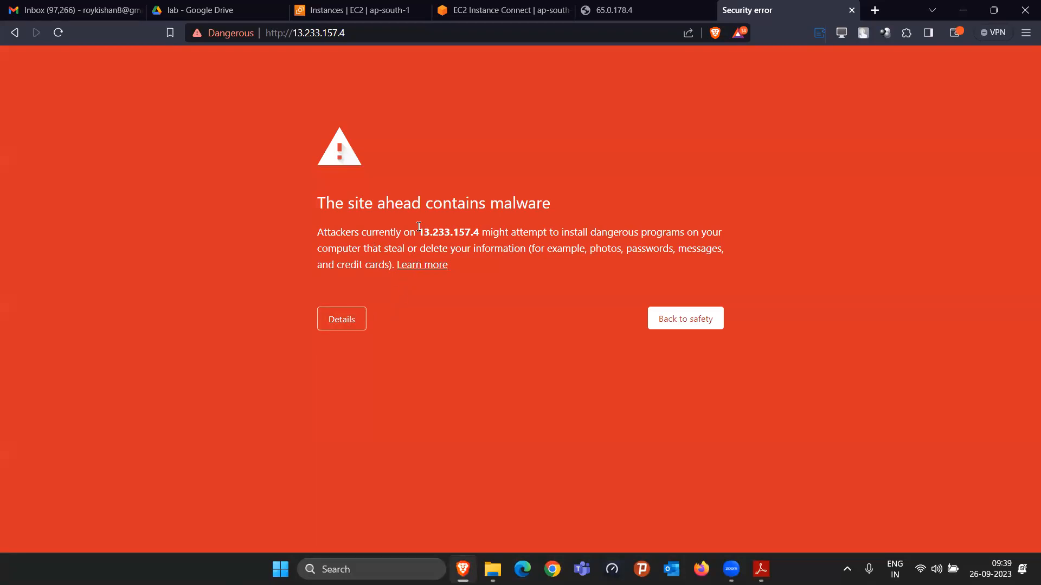
drag(418, 233, 461, 250)
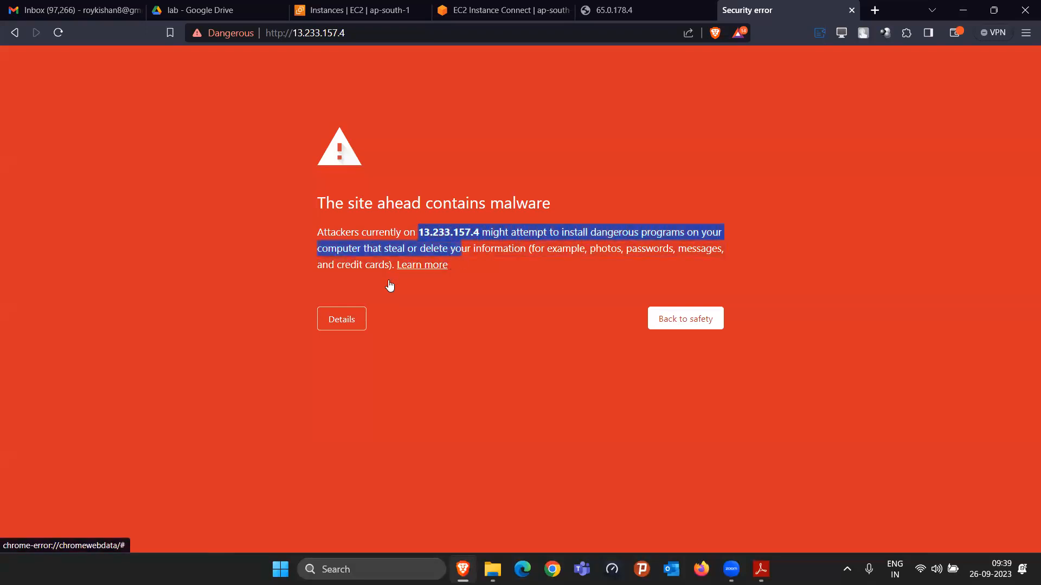
click(347, 323)
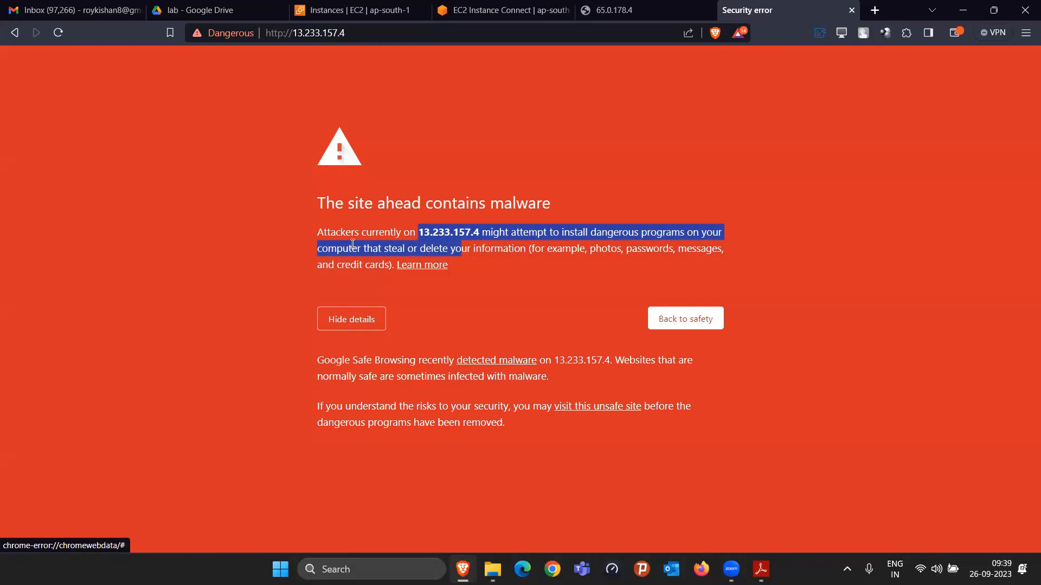
click(59, 32)
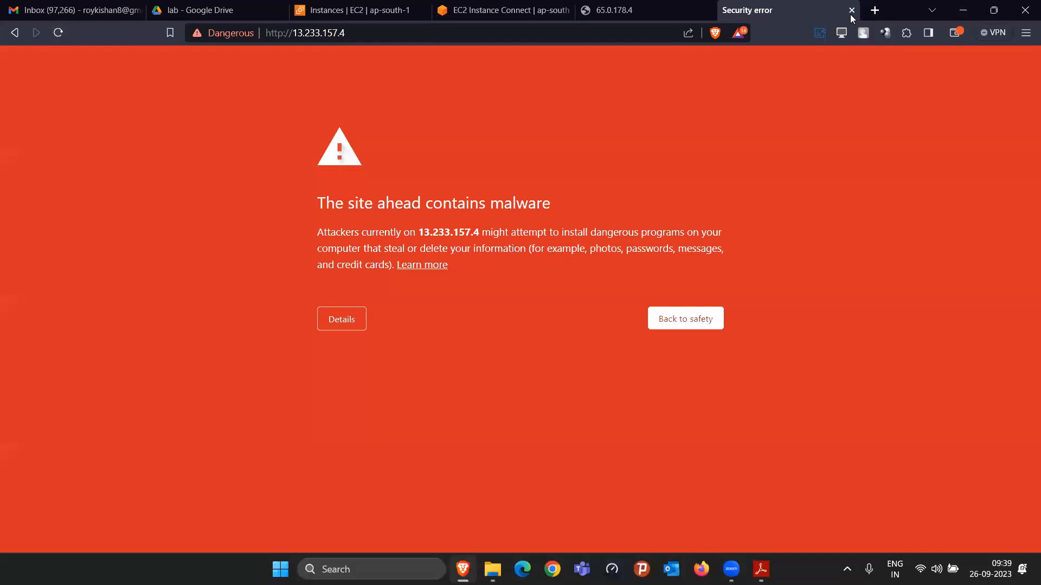
key(ctrl+w)
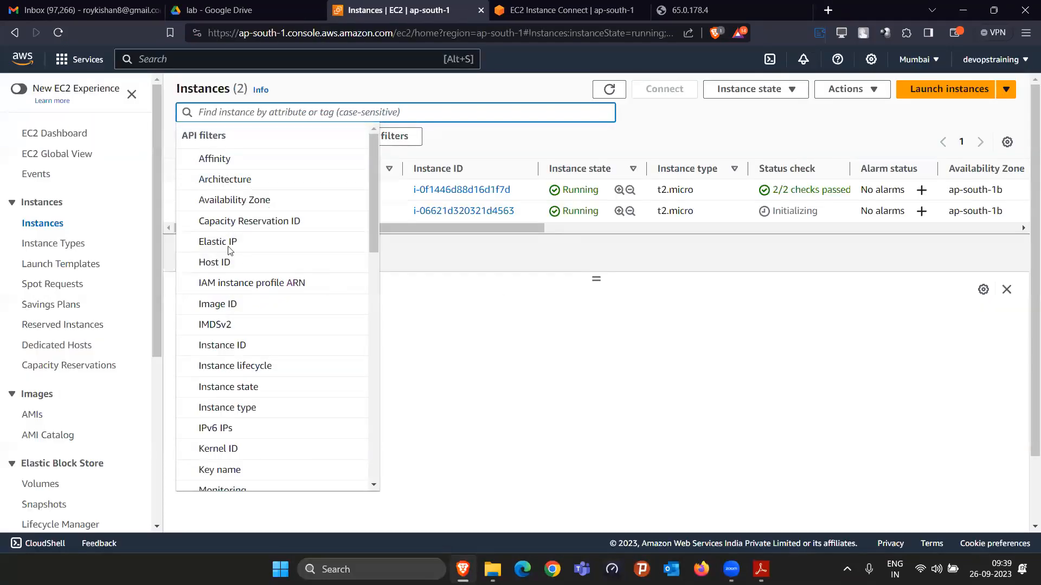
Step: Copy the public IPv4 address of webserver1-cloud27, open it in a new tab and proceed past the malware warning to the site
click(180, 212)
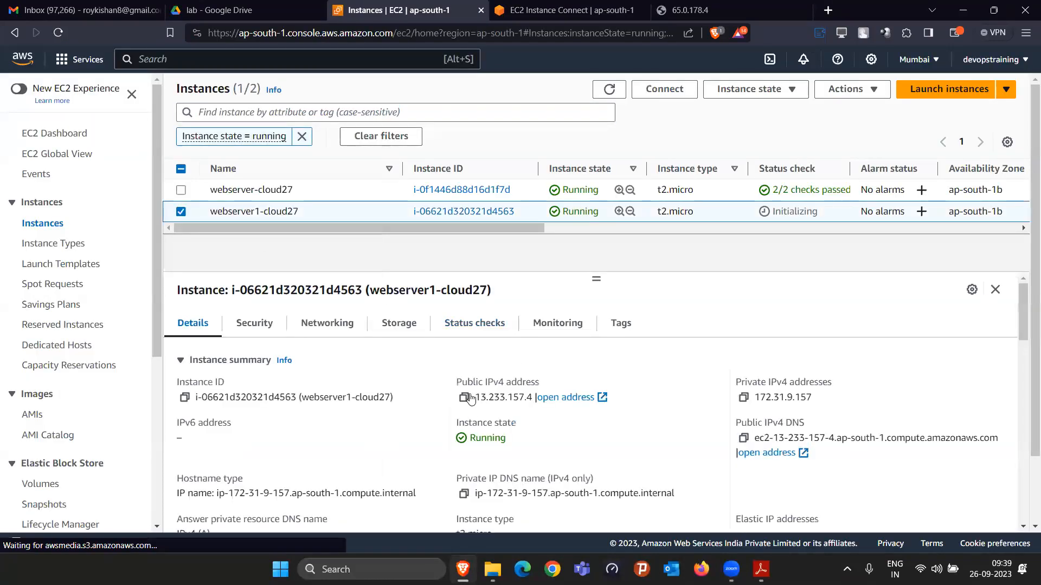
click(464, 399)
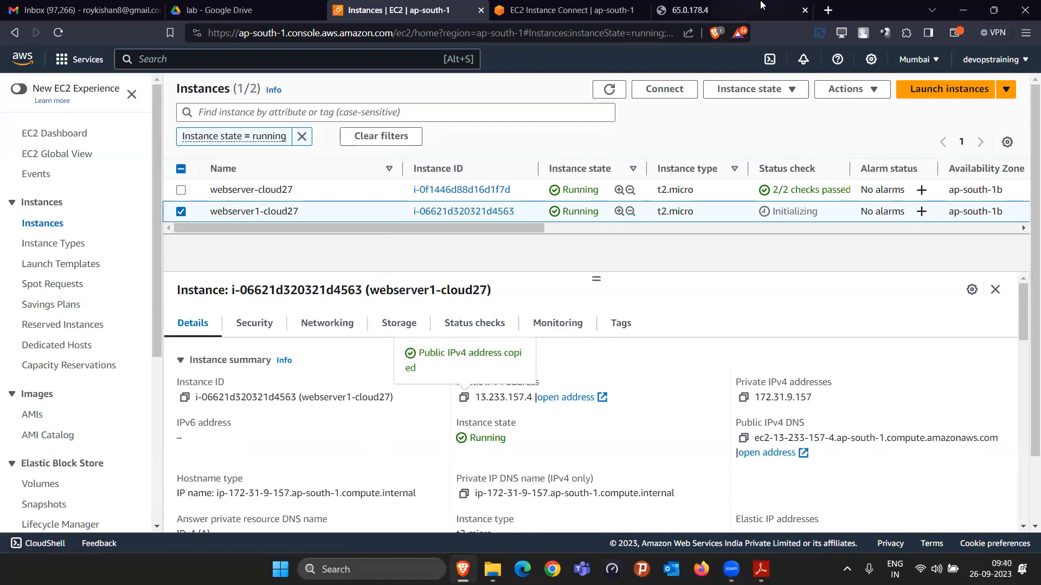
click(828, 10)
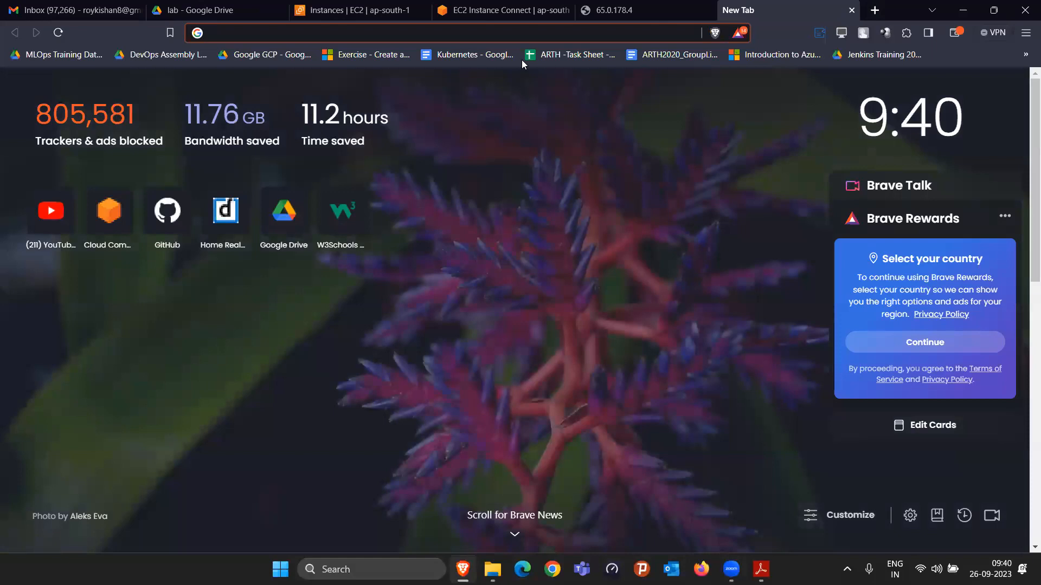
key(ctrl+v)
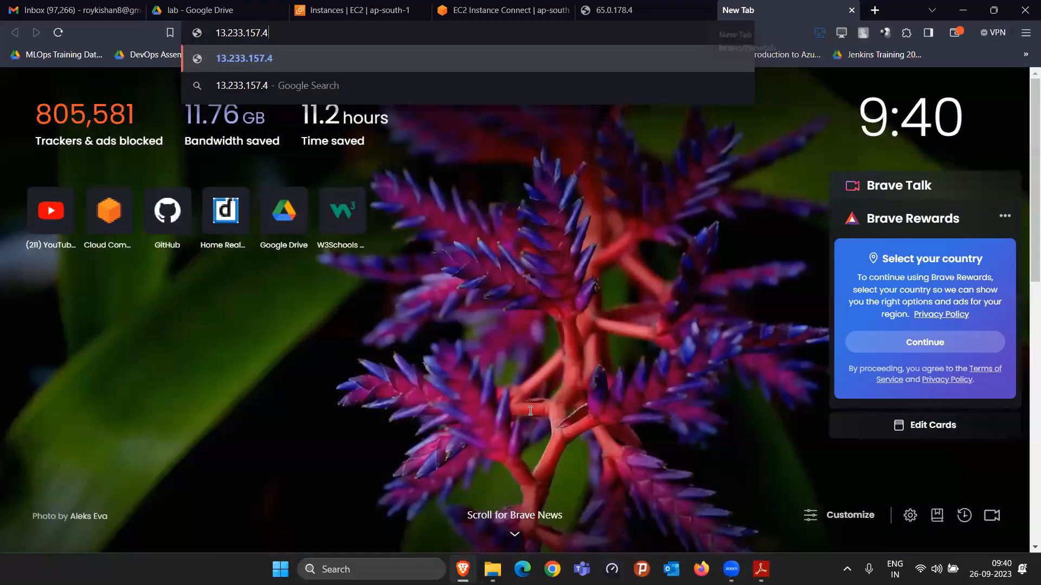
key(Return)
click(342, 320)
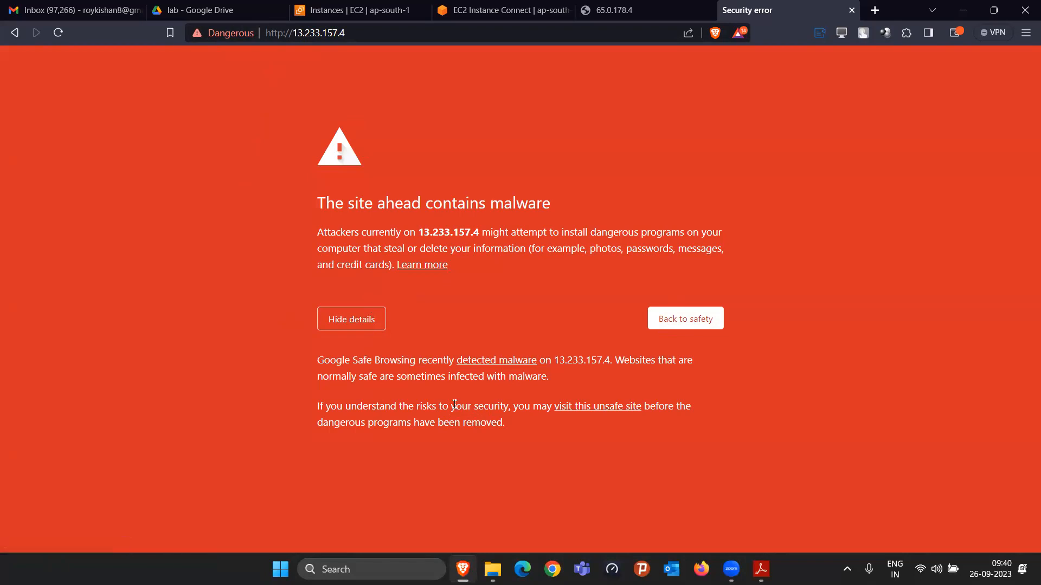
click(598, 409)
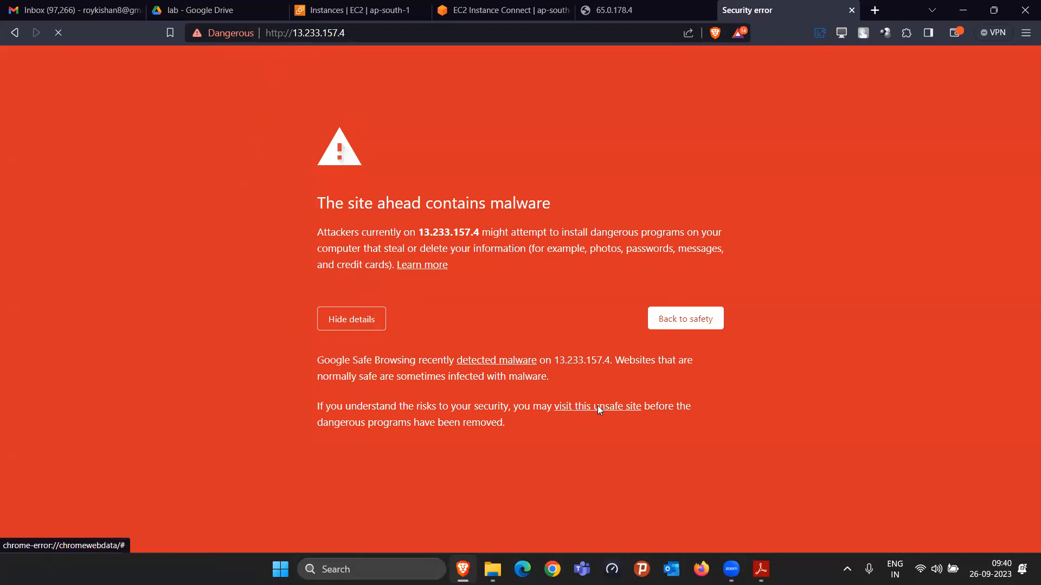
Step: Examine the site's security information and the network details that the web page serves
click(229, 36)
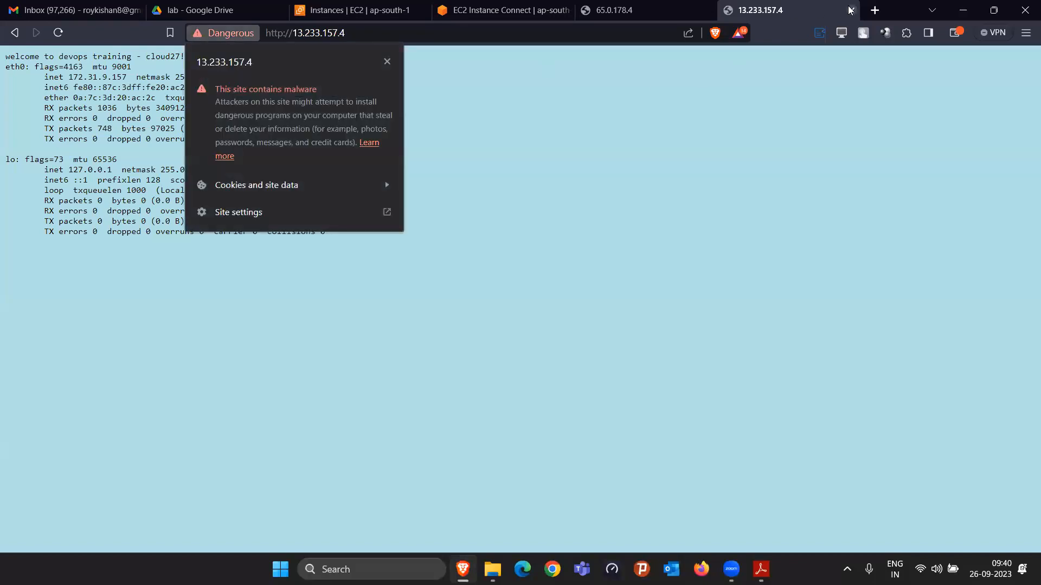
click(569, 208)
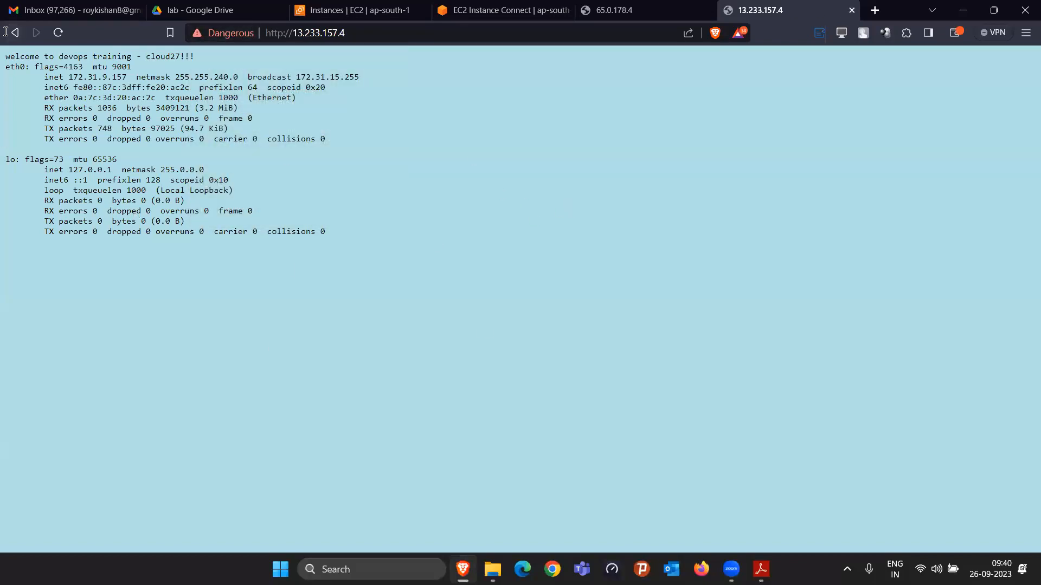
drag(5, 53, 335, 248)
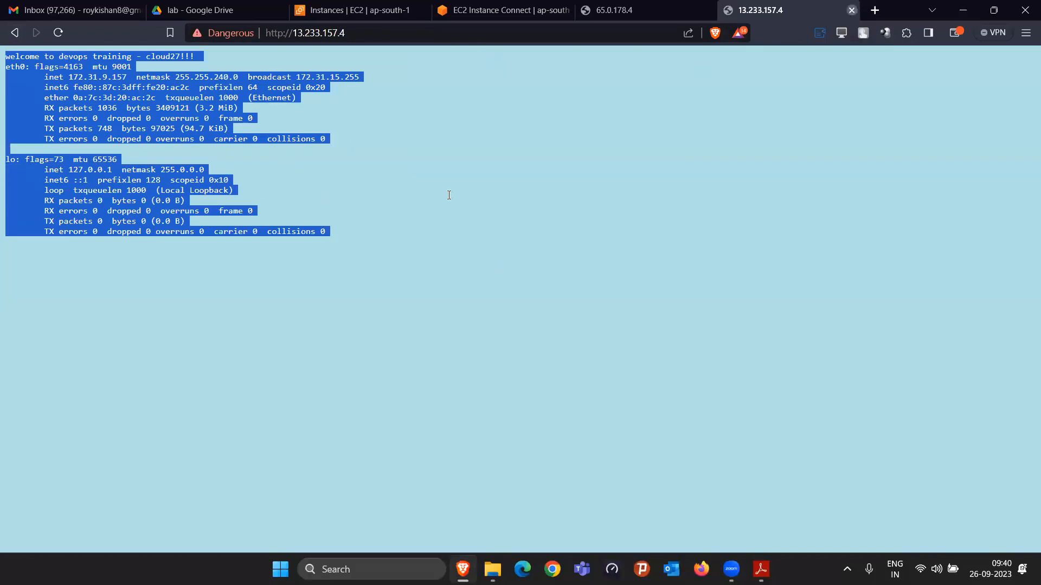
Step: Close the website tab, stop the webserver1-cloud27 instance and dismiss the notification
click(851, 10)
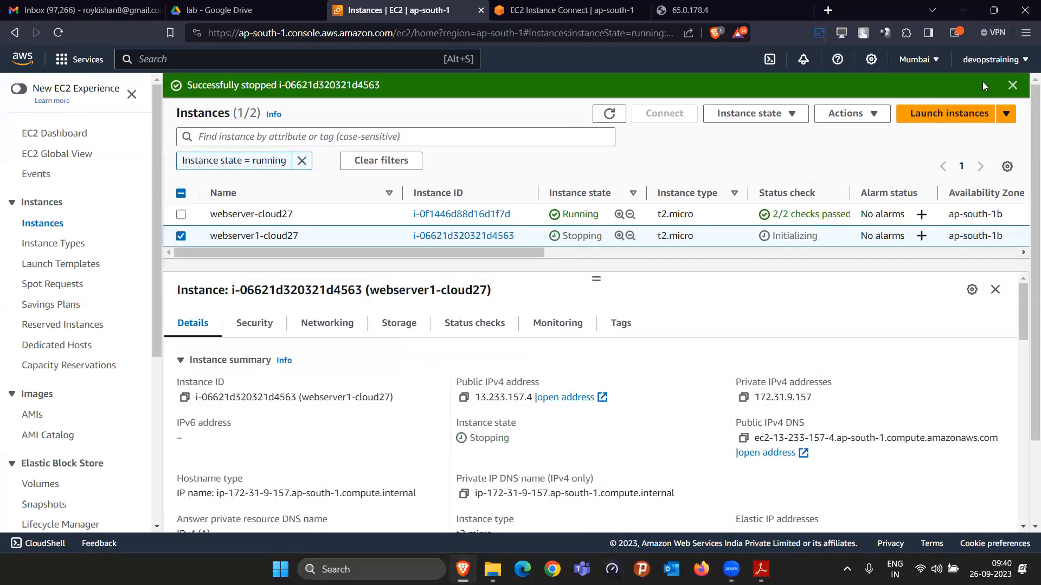
click(1014, 85)
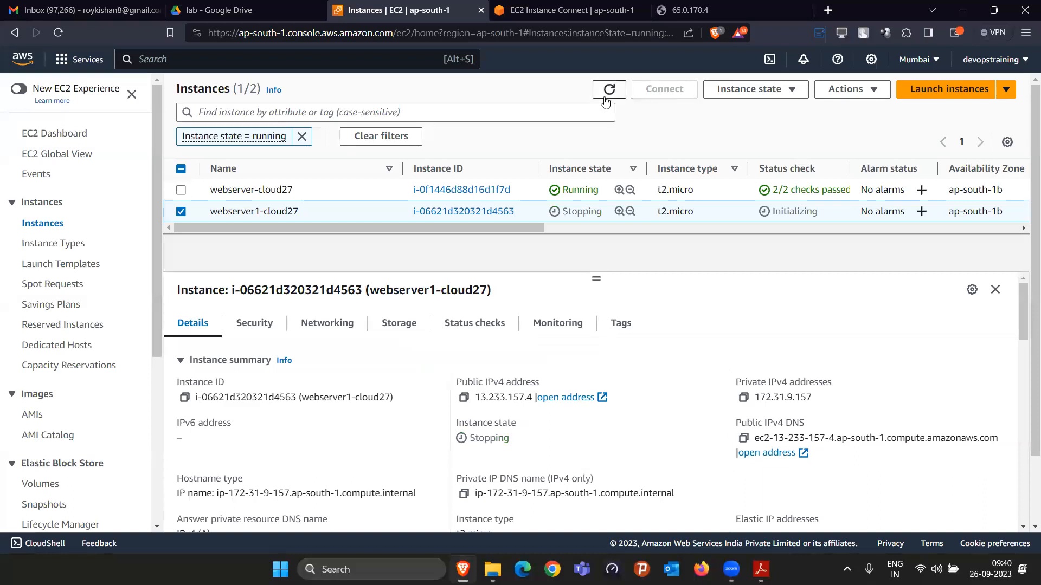
Step: Clear the instance state filter and keep refreshing the instances list to monitor the state of webserver1-cloud27
drag(482, 396, 531, 394)
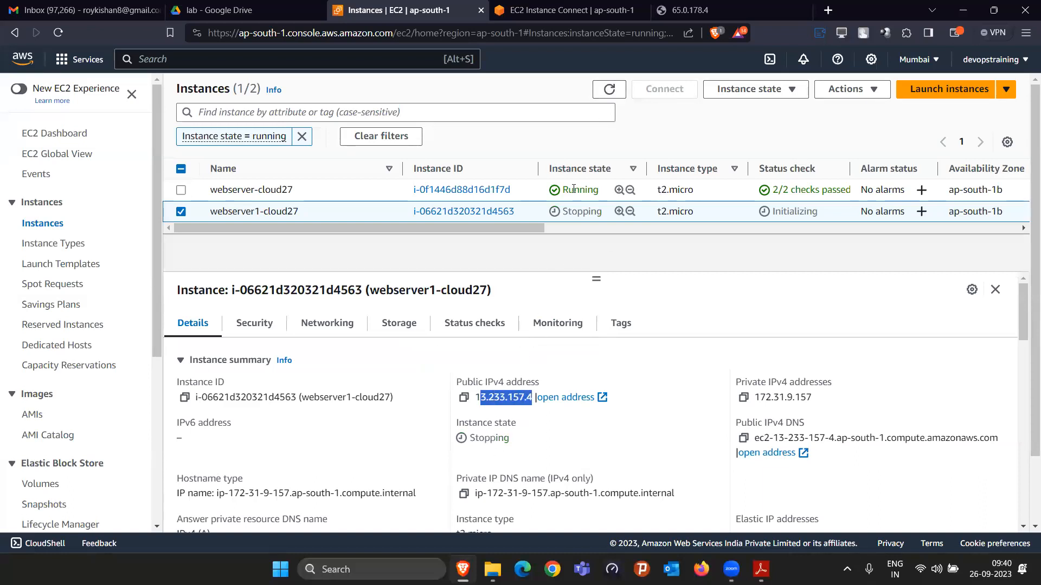
click(609, 89)
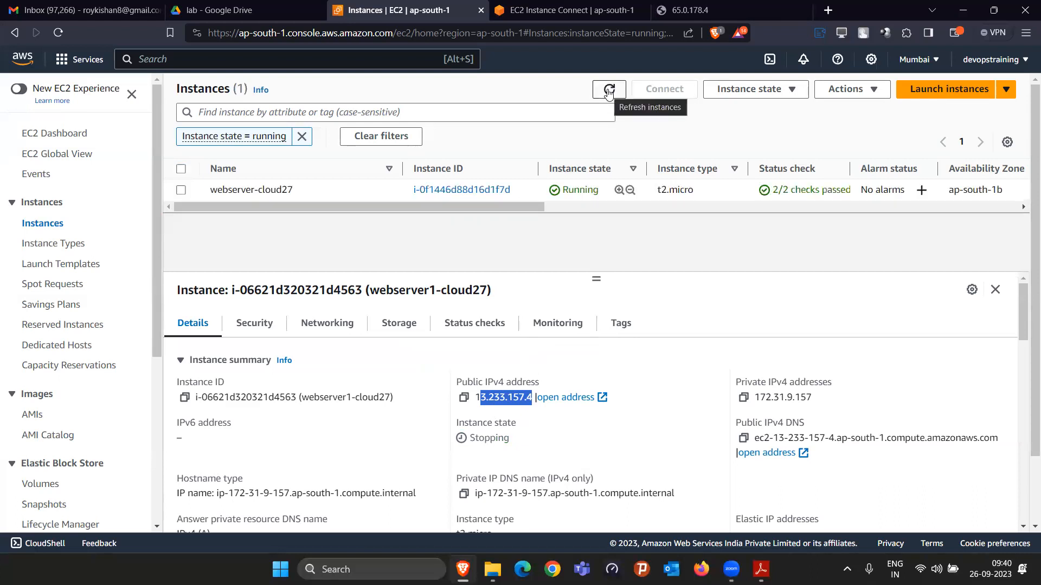
click(301, 136)
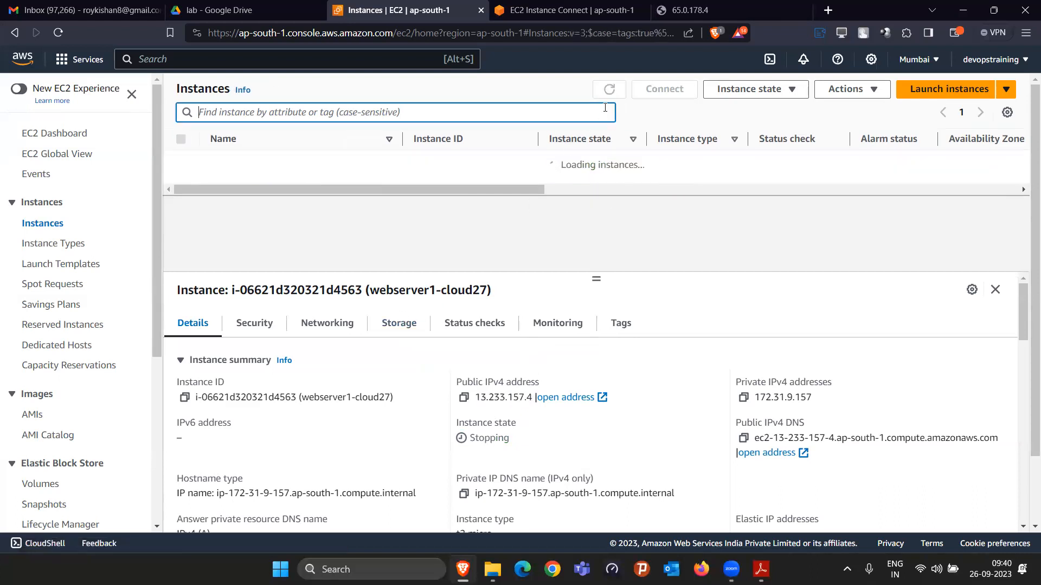
scroll(614, 184, down, 3)
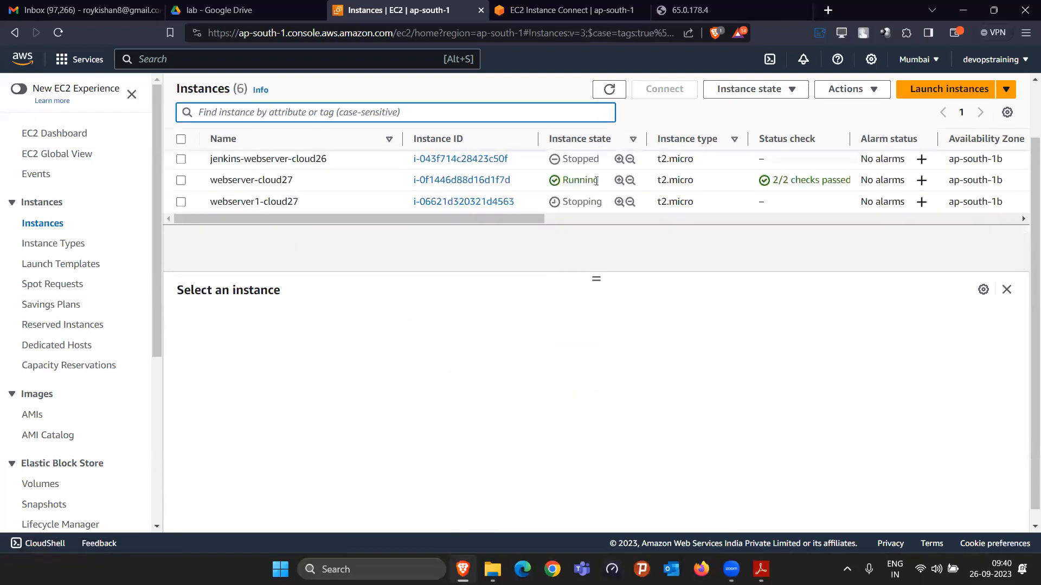
click(607, 94)
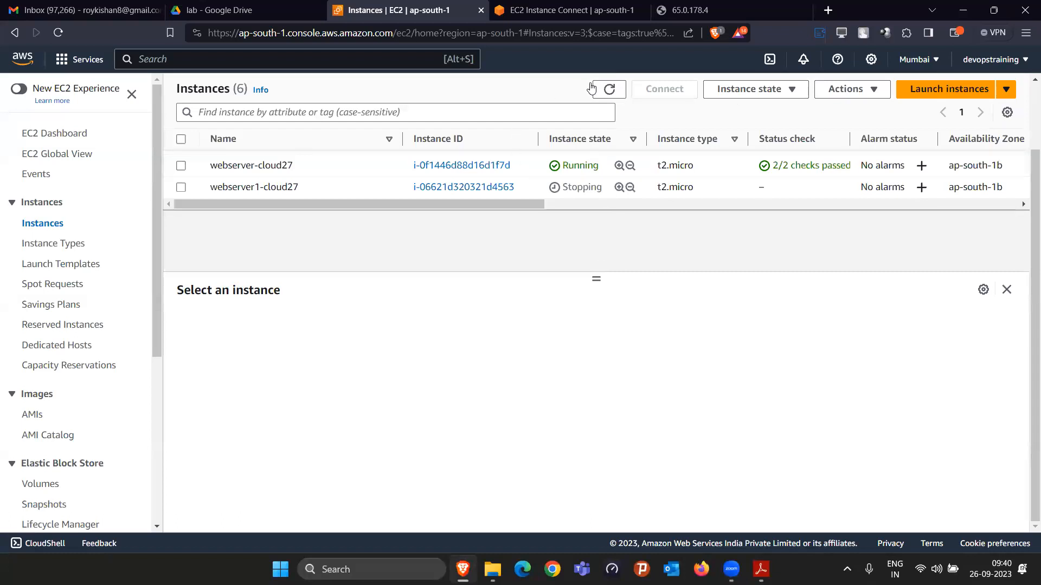
click(609, 89)
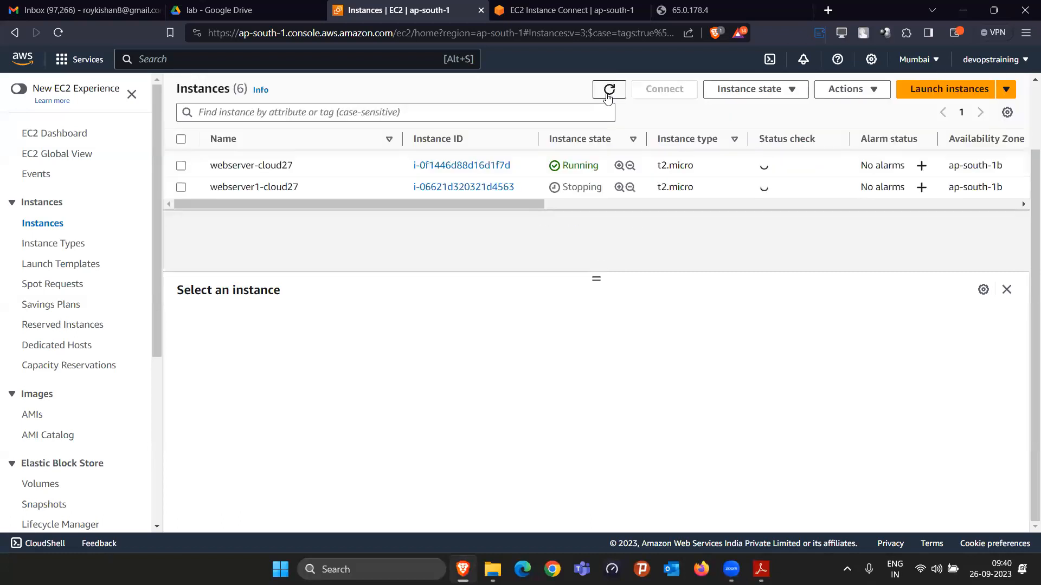
click(608, 96)
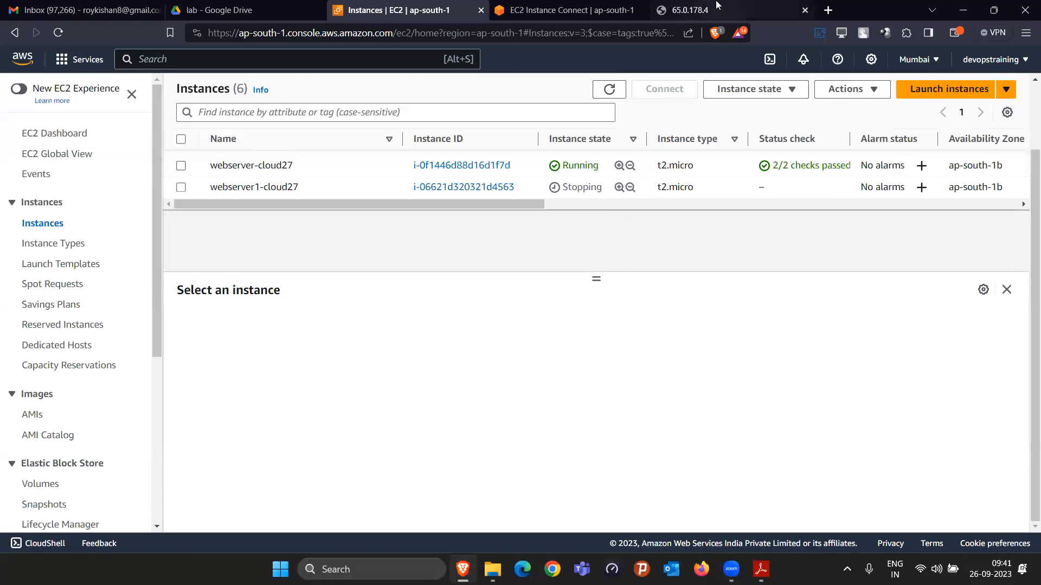
click(610, 93)
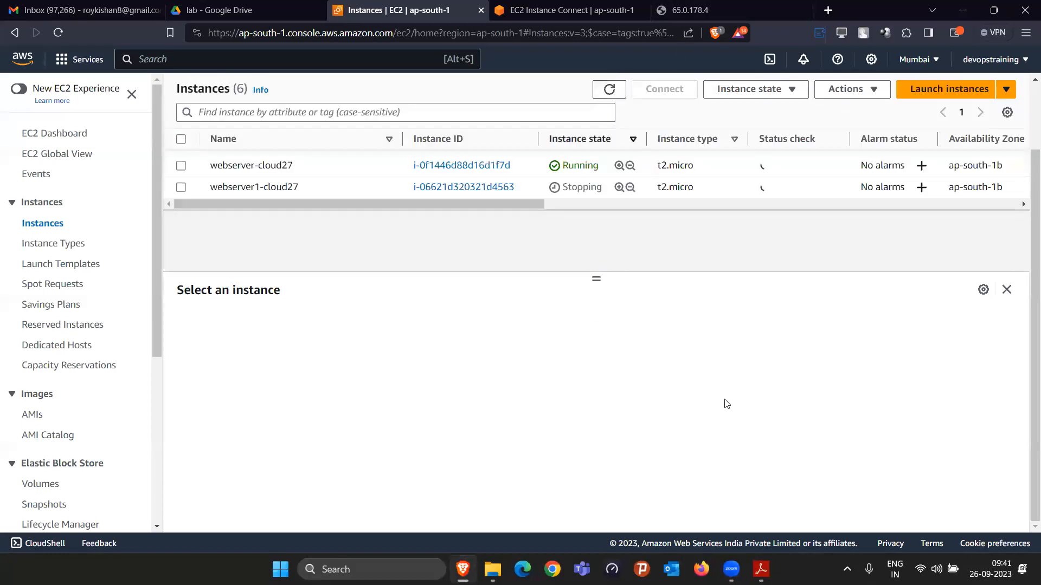
Step: Switch to the lab guide in Adobe Reader and review its pages on snapshots, custom image creation, AMI permissions and launching an instance
click(757, 569)
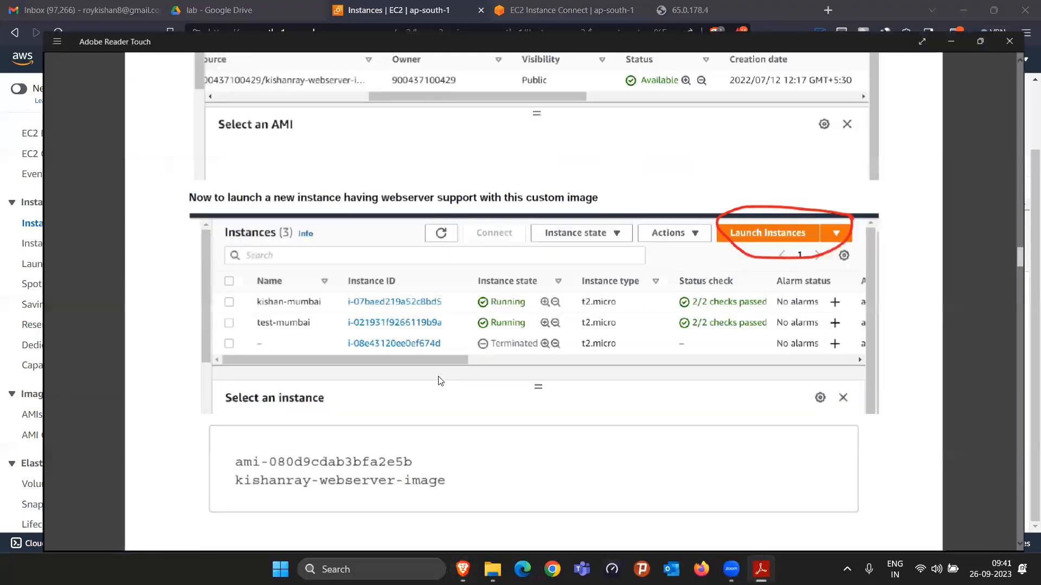
scroll(436, 329, up, 5)
scroll(437, 329, up, 10)
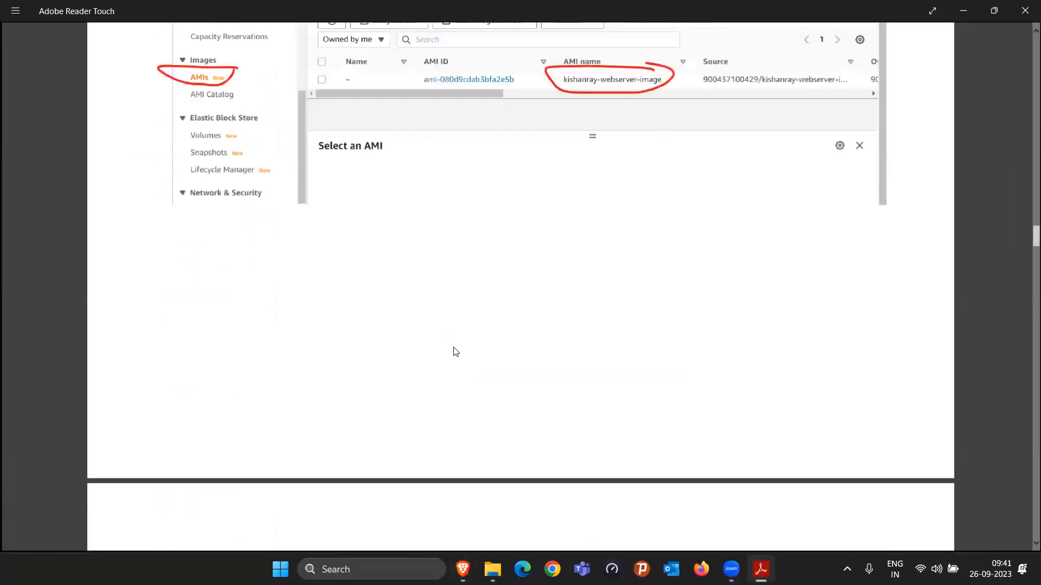
scroll(458, 349, up, 10)
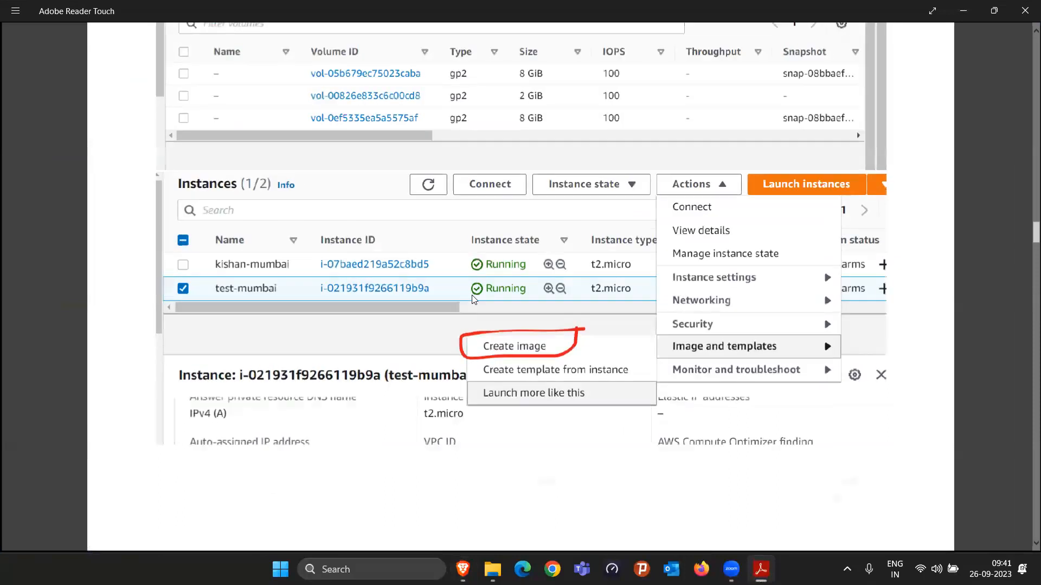
scroll(245, 389, up, 10)
scroll(174, 109, down, 6)
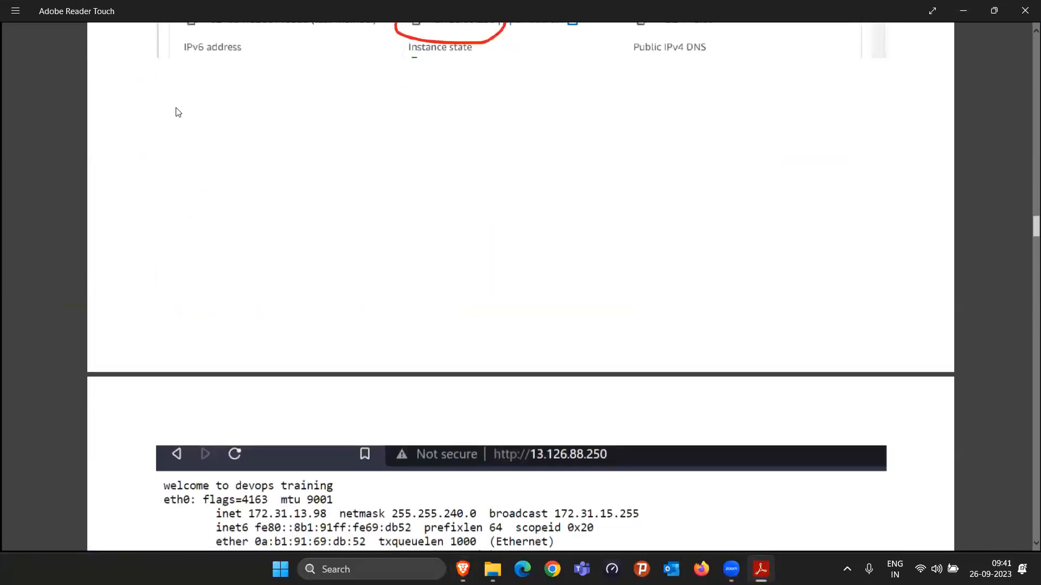
scroll(884, 37, down, 3)
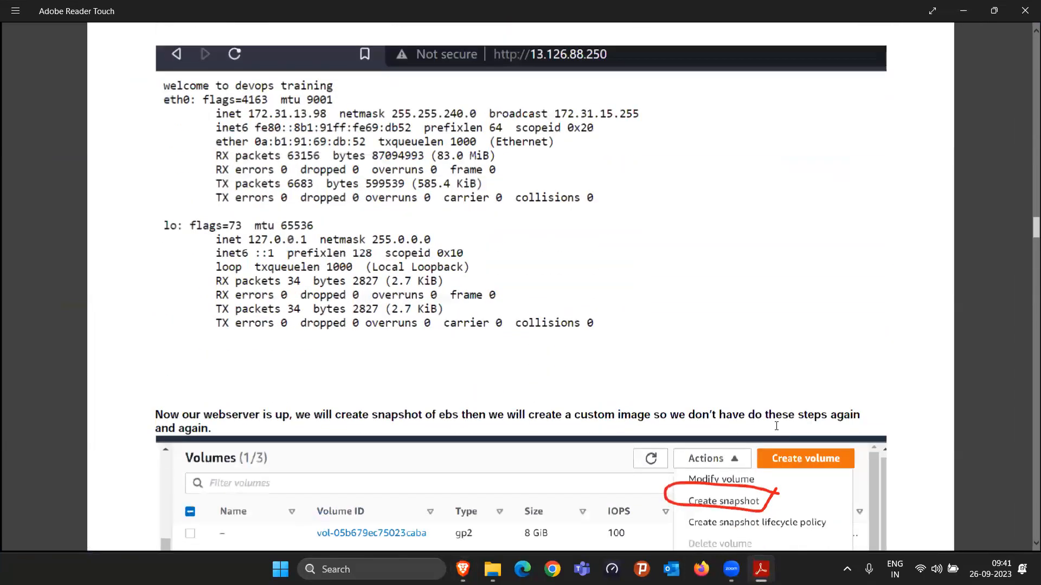
scroll(788, 395, down, 3)
scroll(789, 395, down, 20)
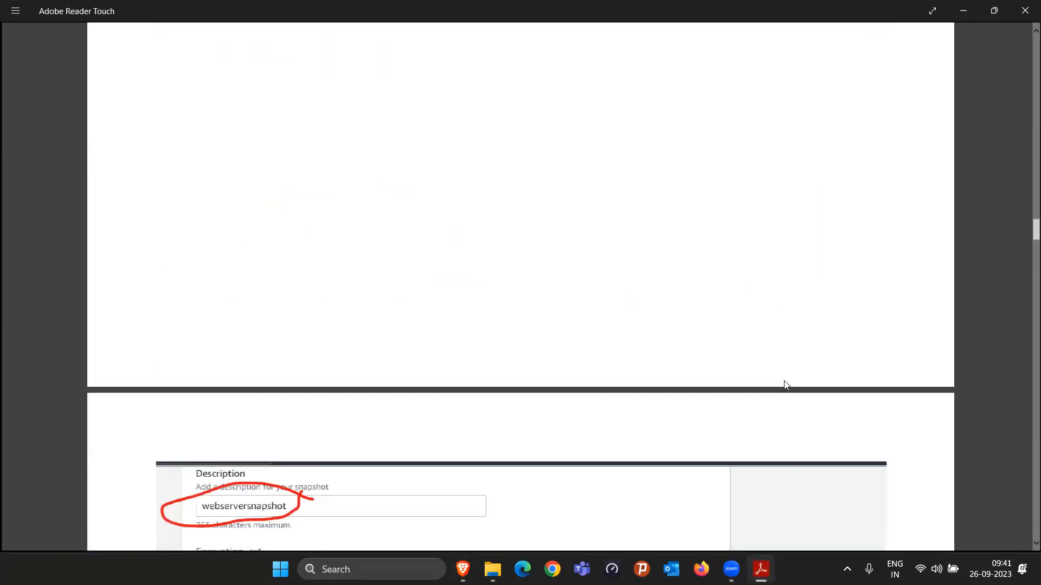
scroll(787, 384, down, 20)
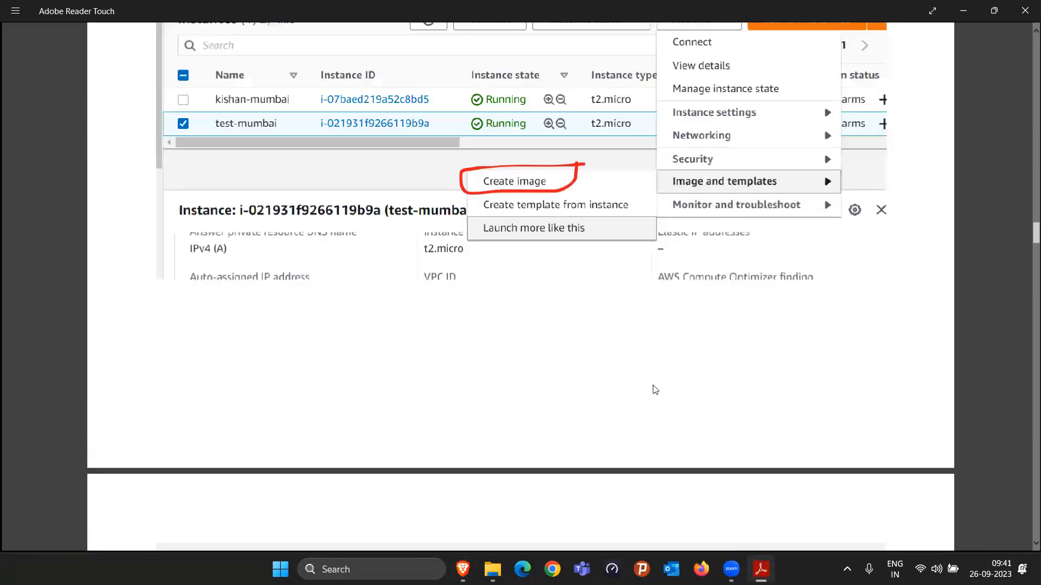
scroll(406, 383, down, 20)
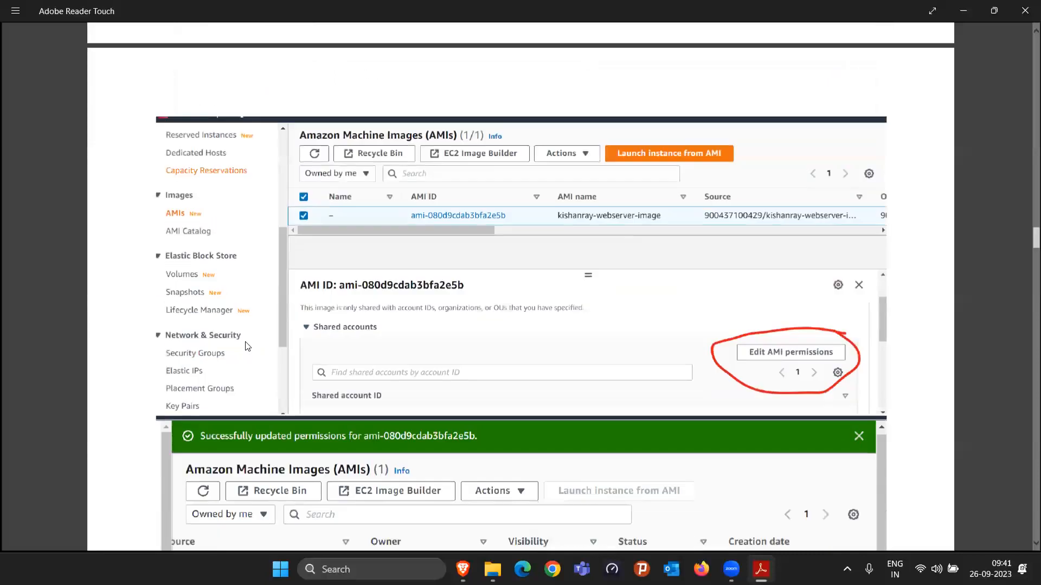
scroll(257, 354, down, 20)
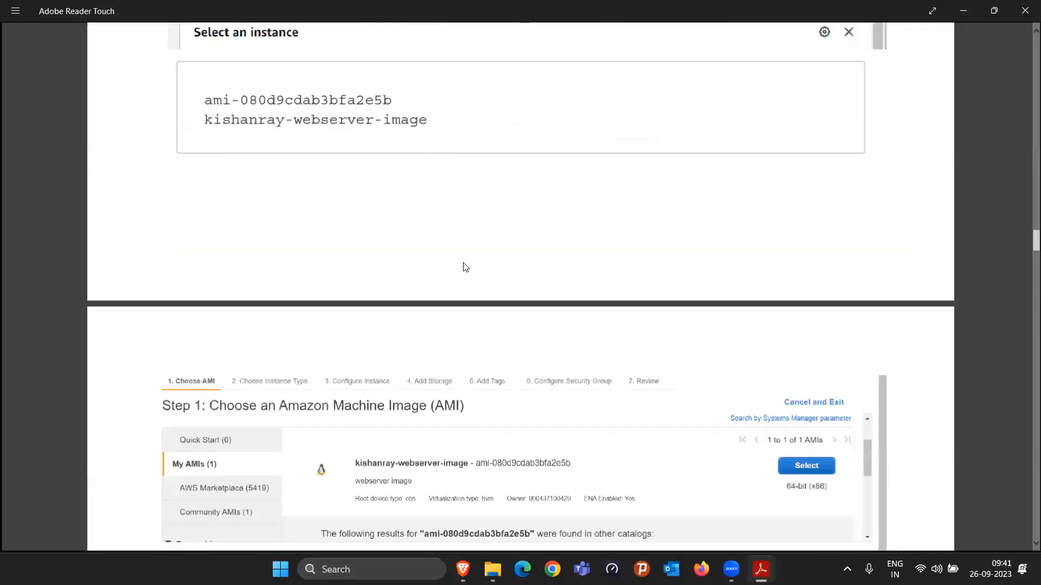
scroll(445, 219, down, 20)
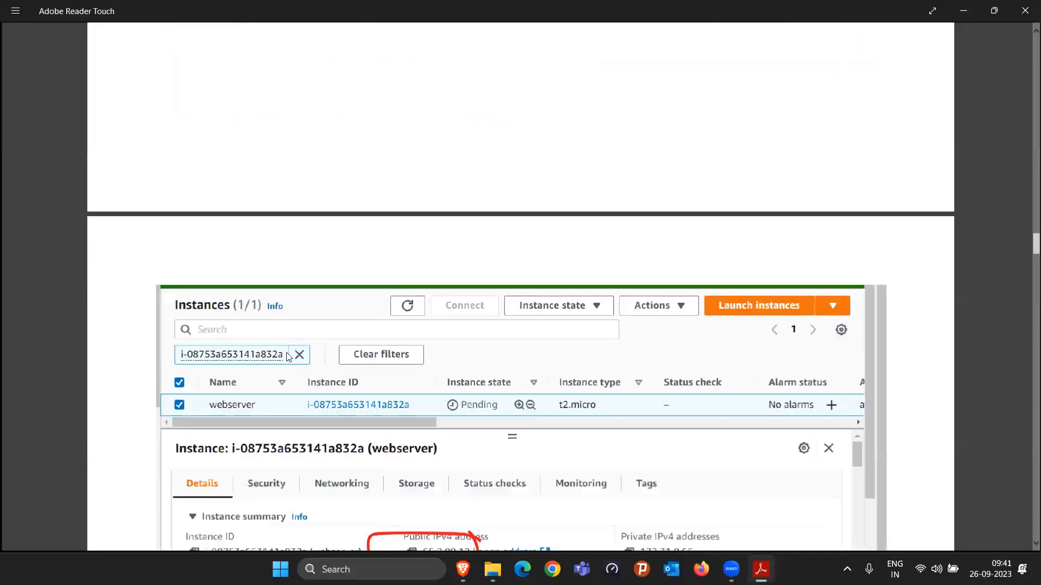
Step: Switch back to the EC2 console in Brave and keep refreshing the instances list, reselecting webserver1-cloud27 to check its state
click(956, 2)
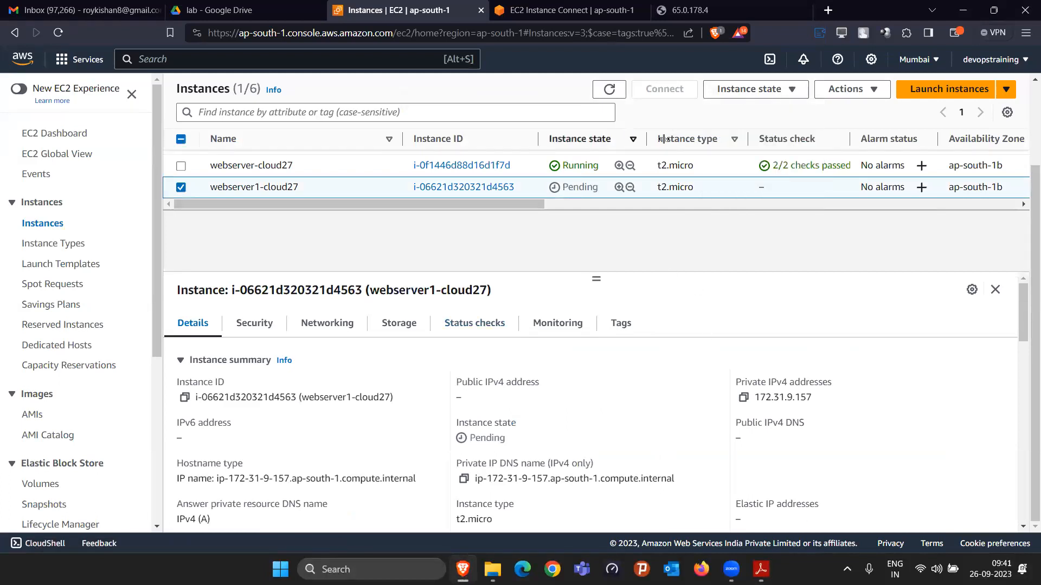
click(611, 91)
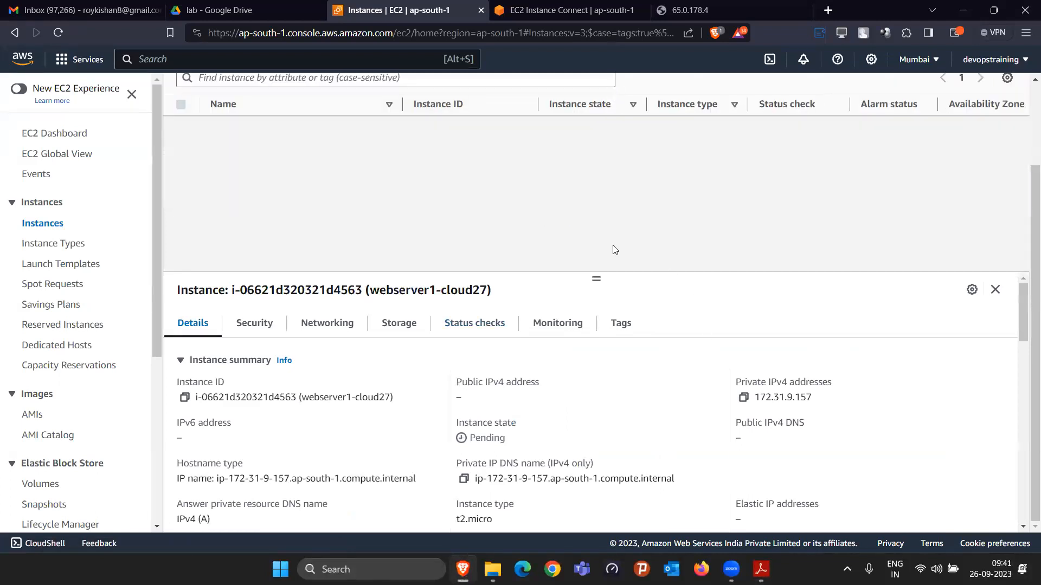
click(609, 90)
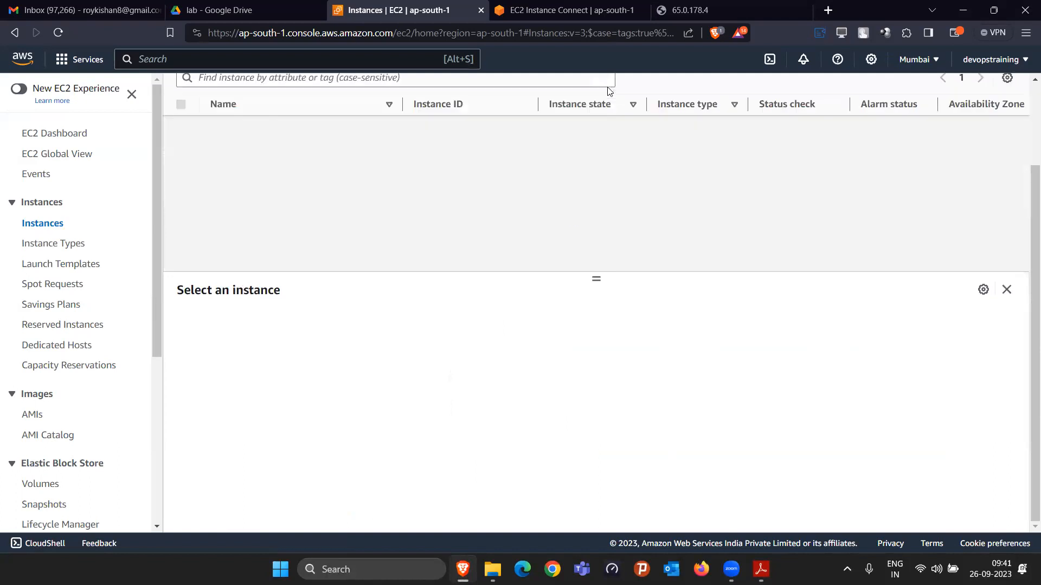
click(181, 188)
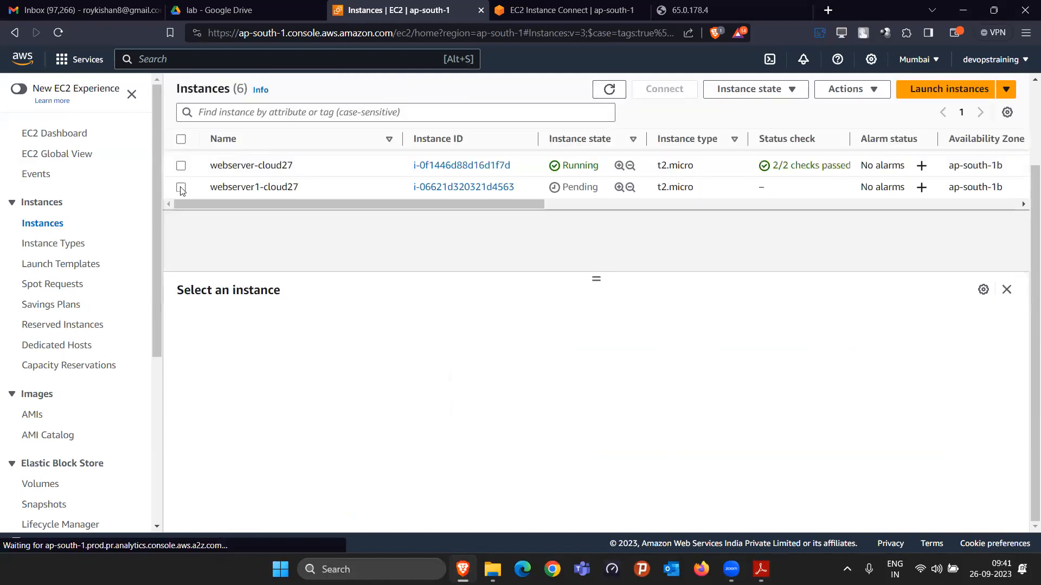
click(609, 91)
click(180, 188)
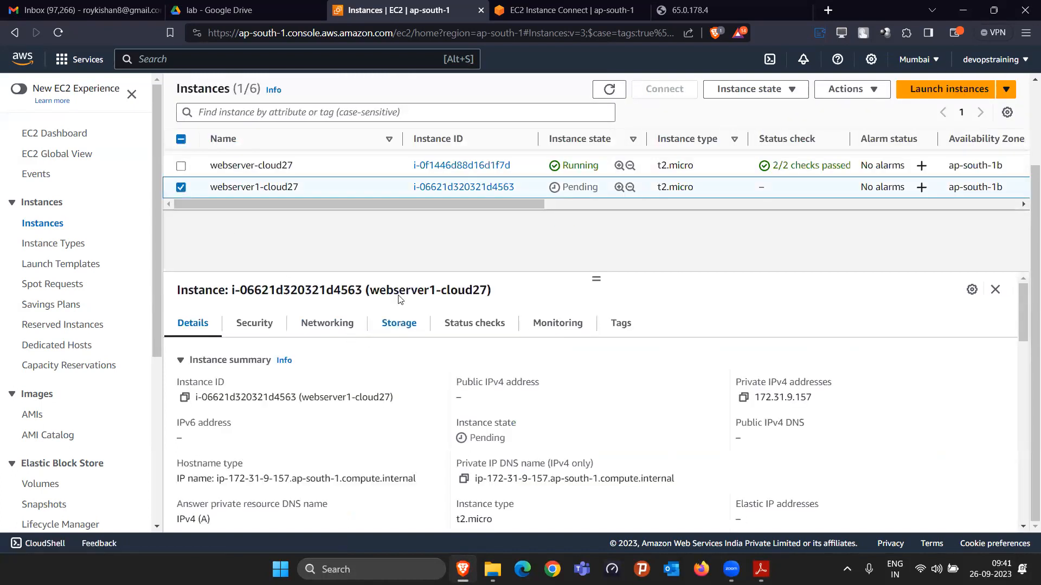
click(607, 90)
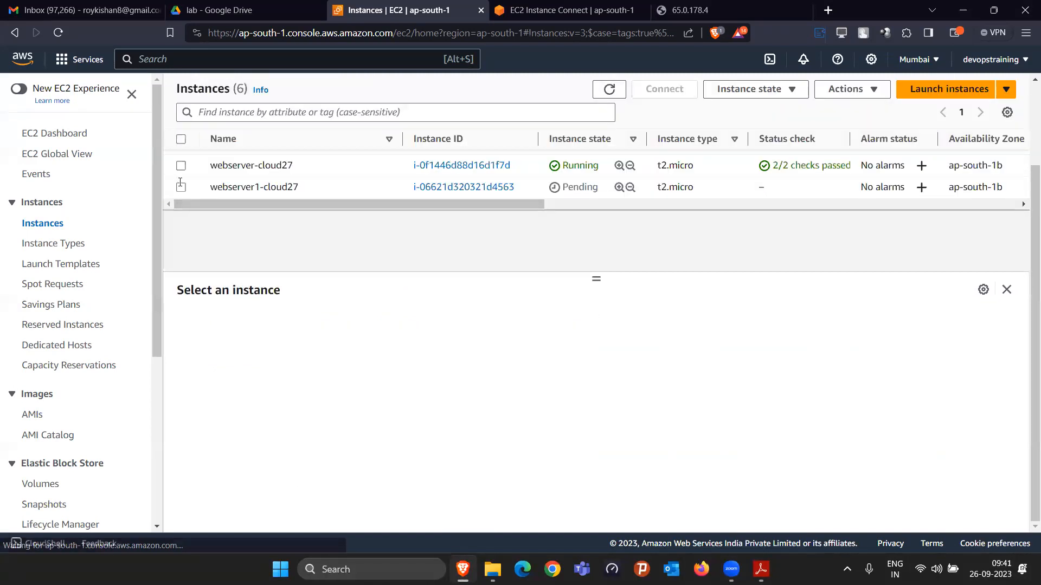
click(181, 187)
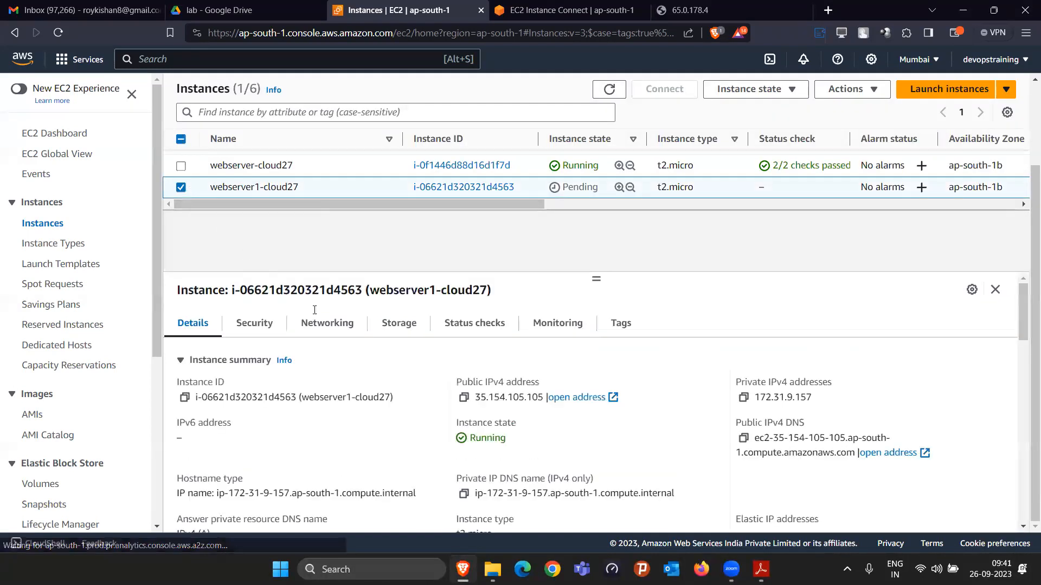
Step: Copy the public IPv4 address of webserver1-cloud27 and open its website at 35.154.105.105 in a new browser tab
click(463, 397)
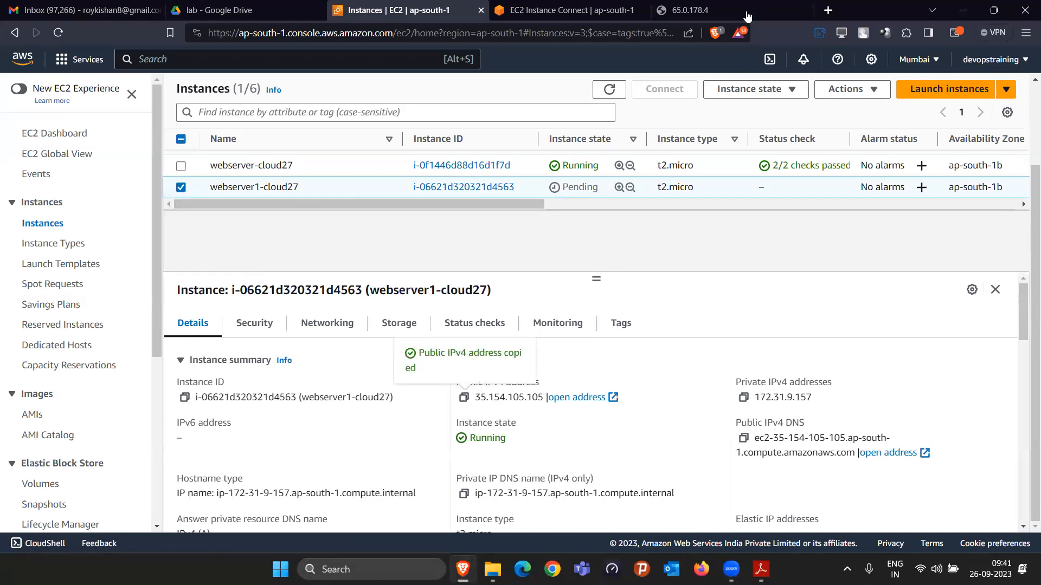
click(828, 10)
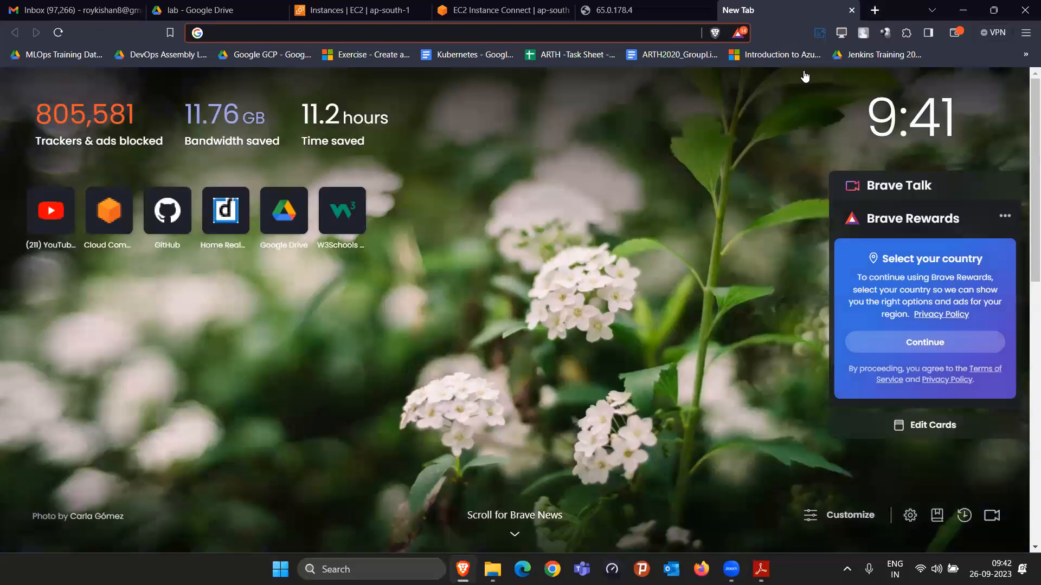
key(ctrl+v)
key(Return)
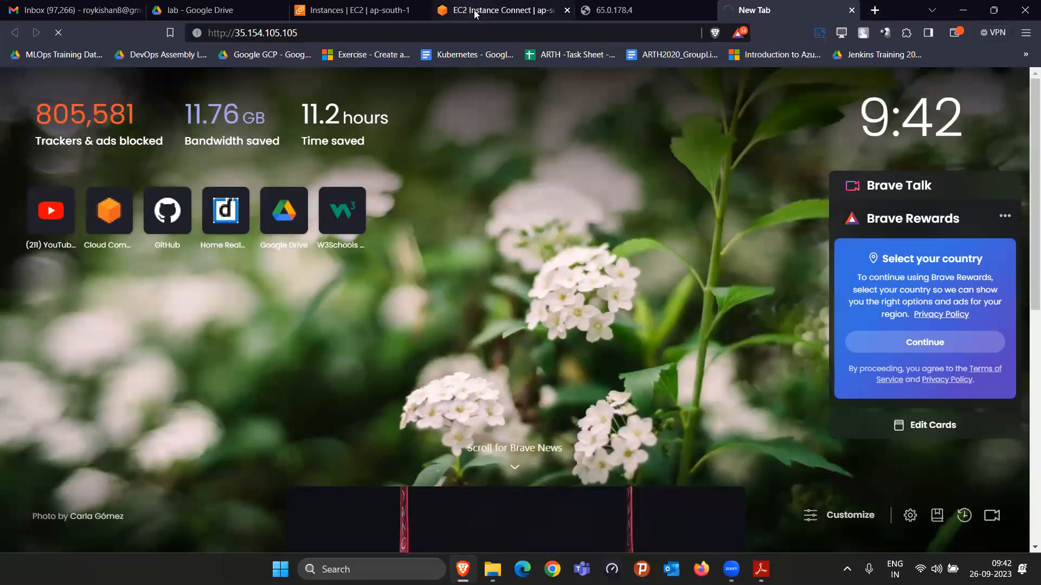
click(475, 12)
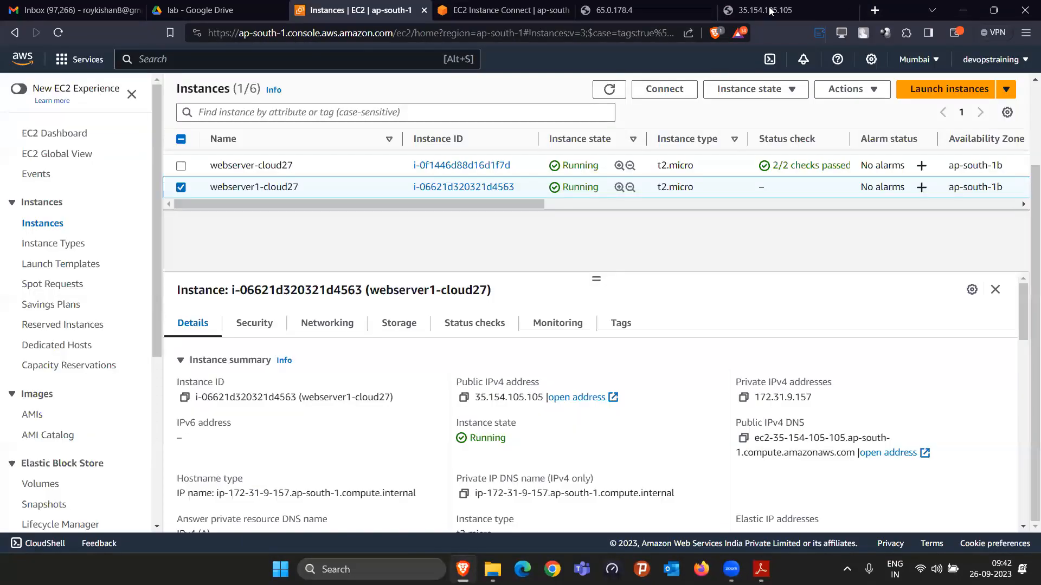
click(767, 10)
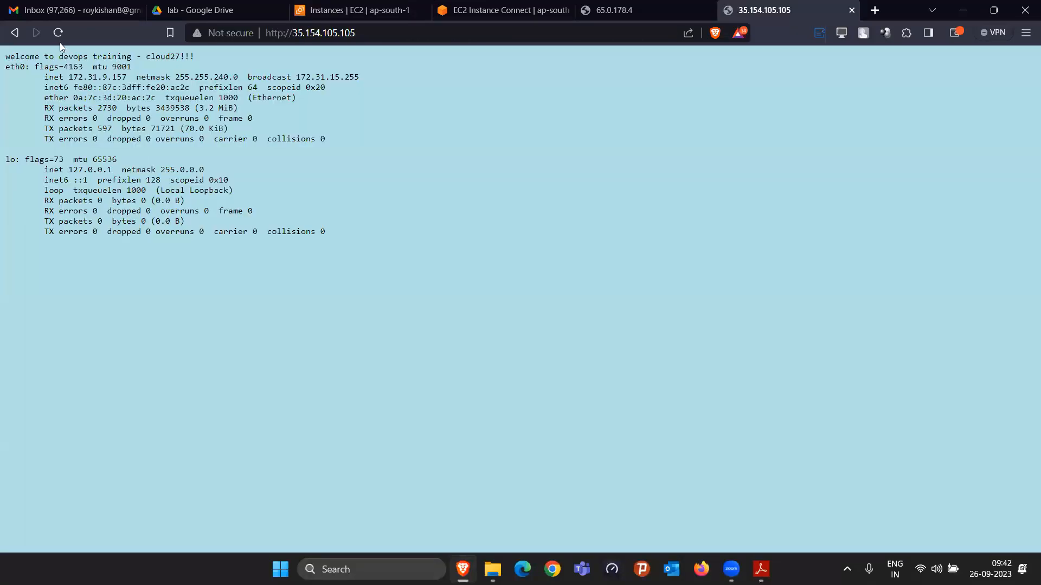
Step: Examine the full output of the 35.154.105.105 page, reload it and examine the refreshed output
drag(6, 57, 176, 239)
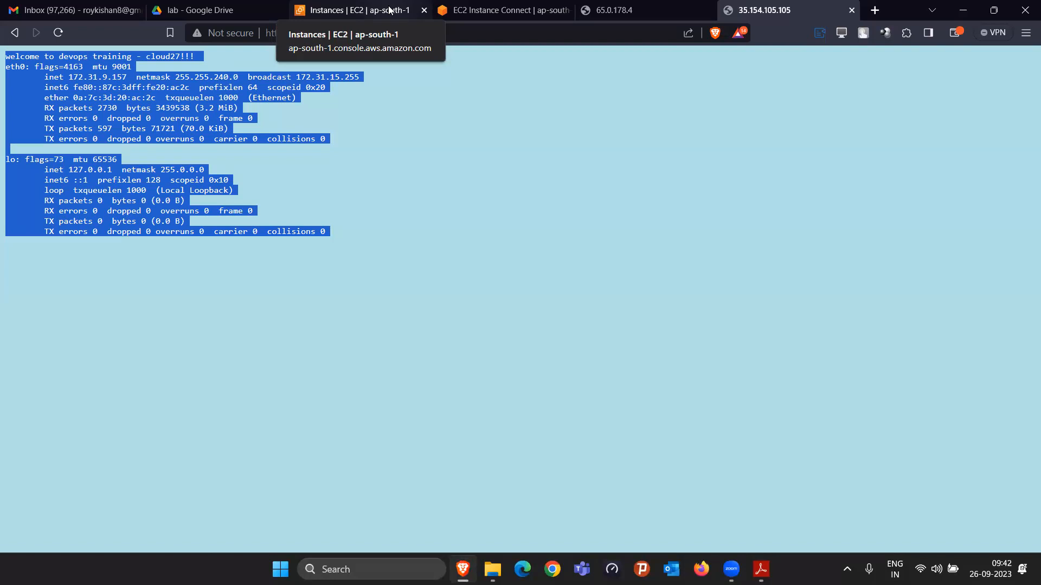
click(64, 32)
drag(3, 58, 180, 293)
click(56, 71)
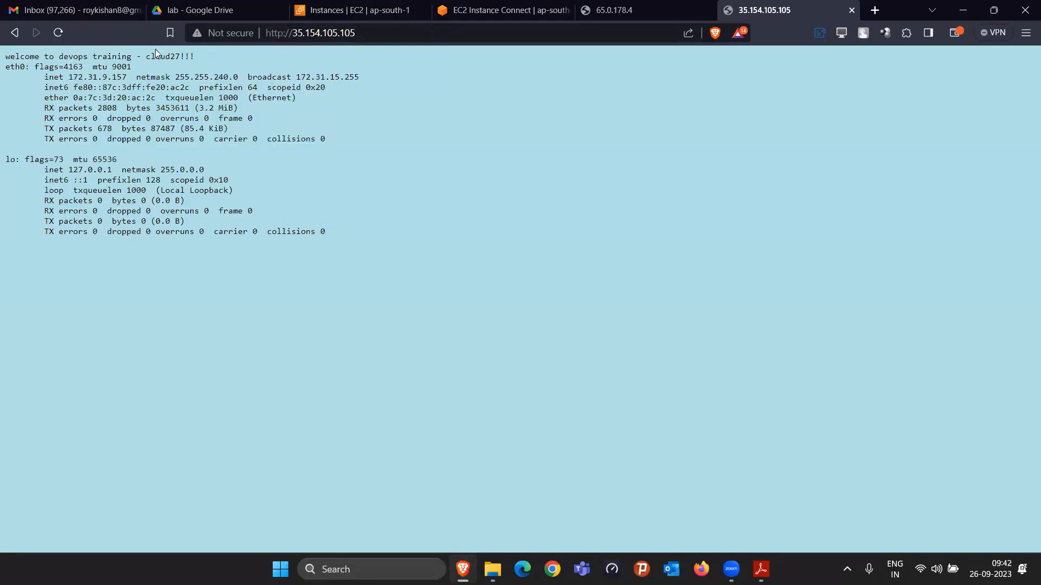
Step: Reload the websites at 65.0.178.4 and 35.154.105.105 and alternate between them to compare their content
click(631, 6)
click(59, 33)
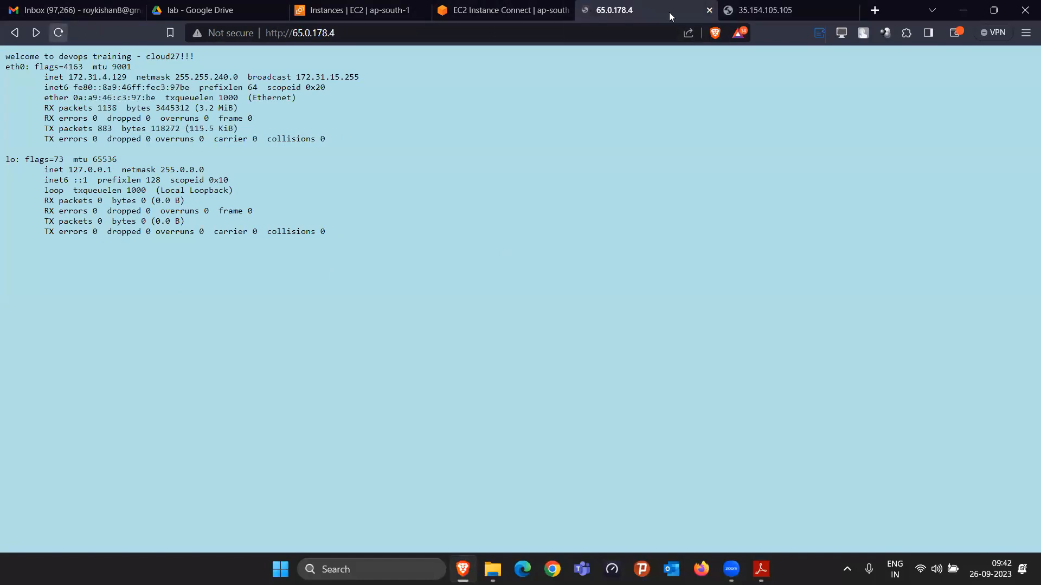
click(769, 10)
click(60, 32)
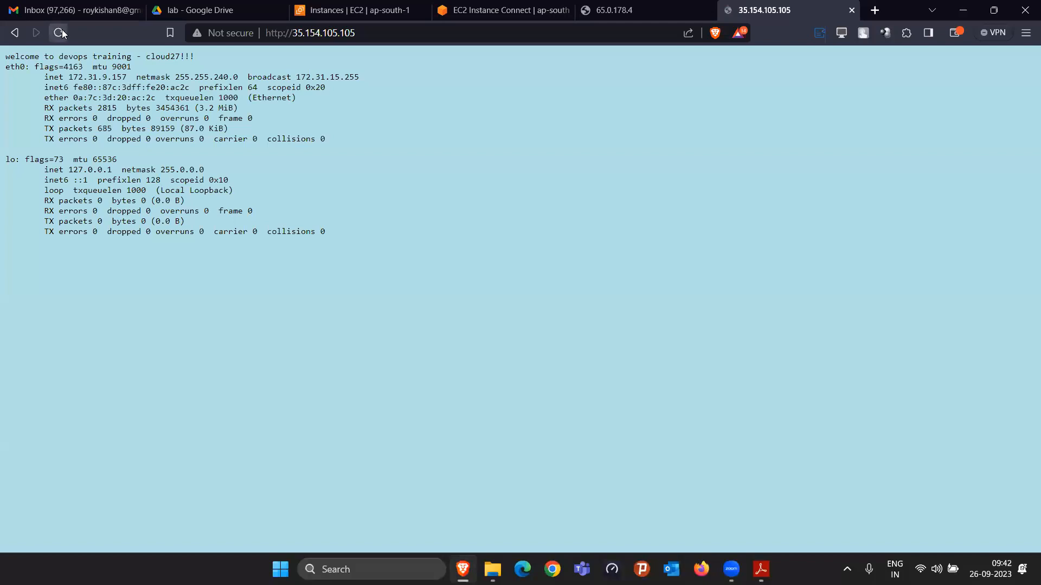
click(648, 7)
click(786, 11)
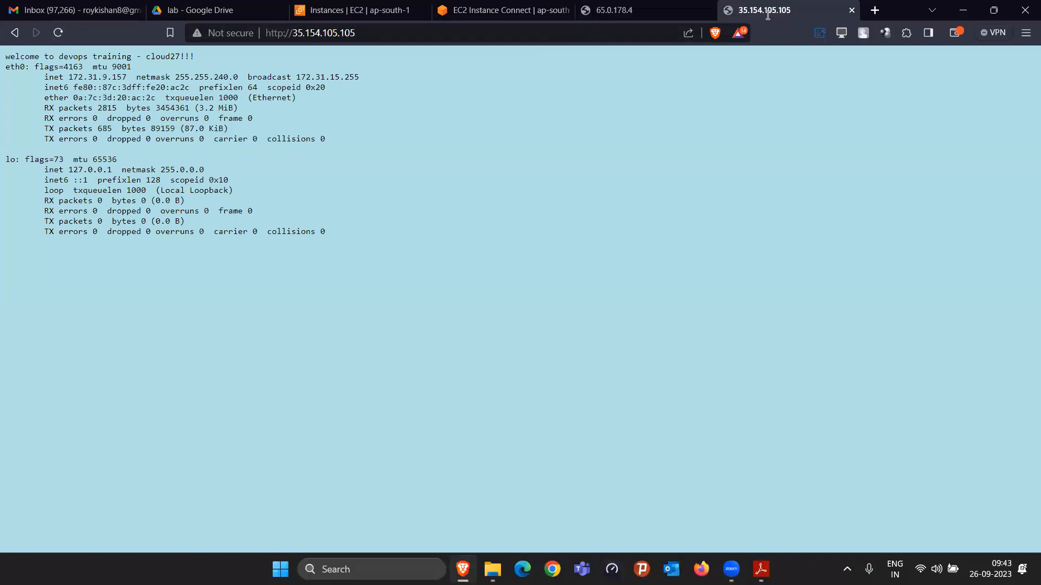
click(661, 12)
click(794, 16)
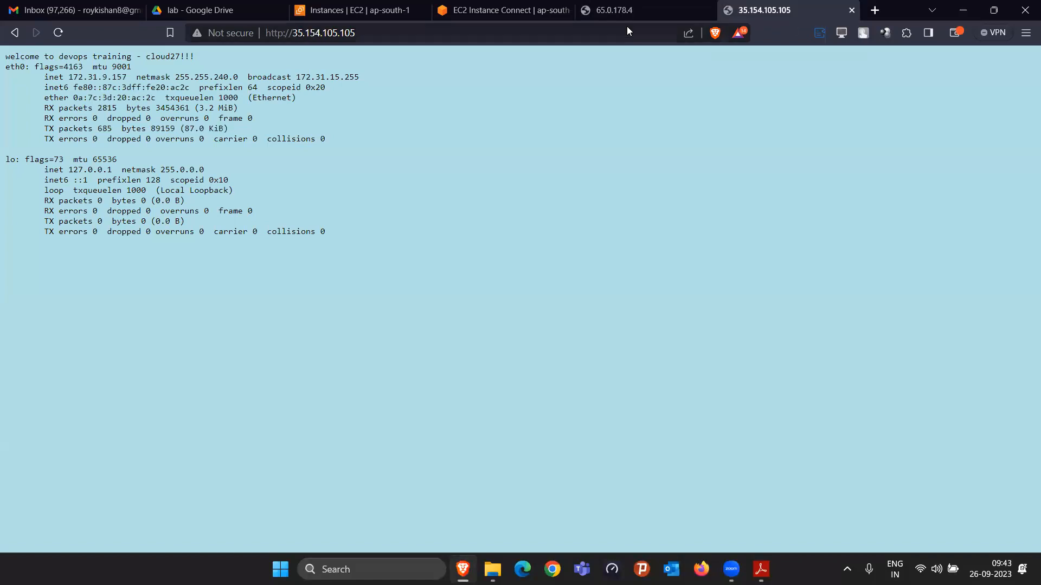
click(647, 4)
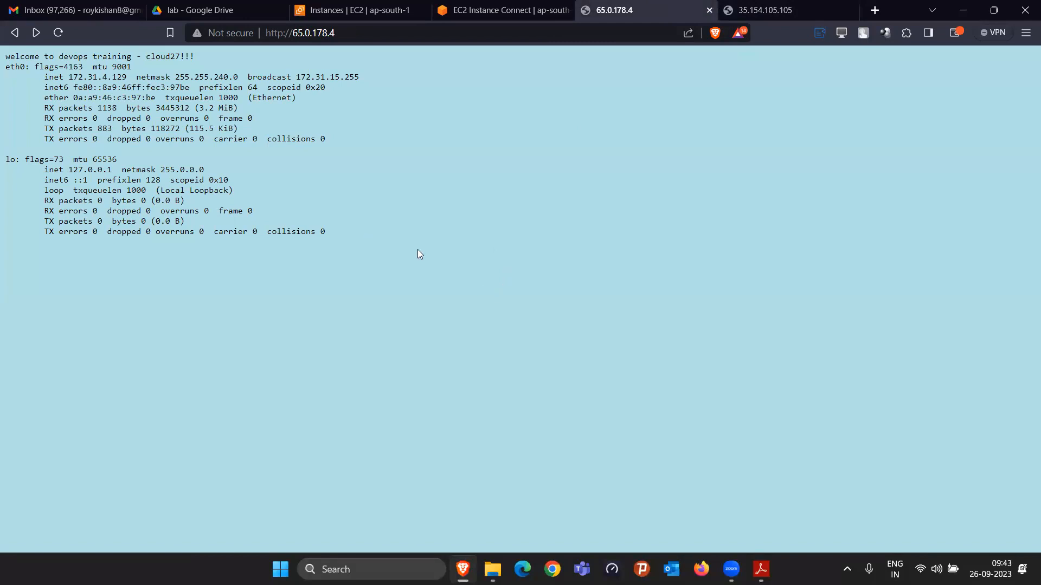
Step: Compare the welcome line and the eth0 inet addresses shown on the two web server pages
drag(3, 56, 200, 52)
click(723, 17)
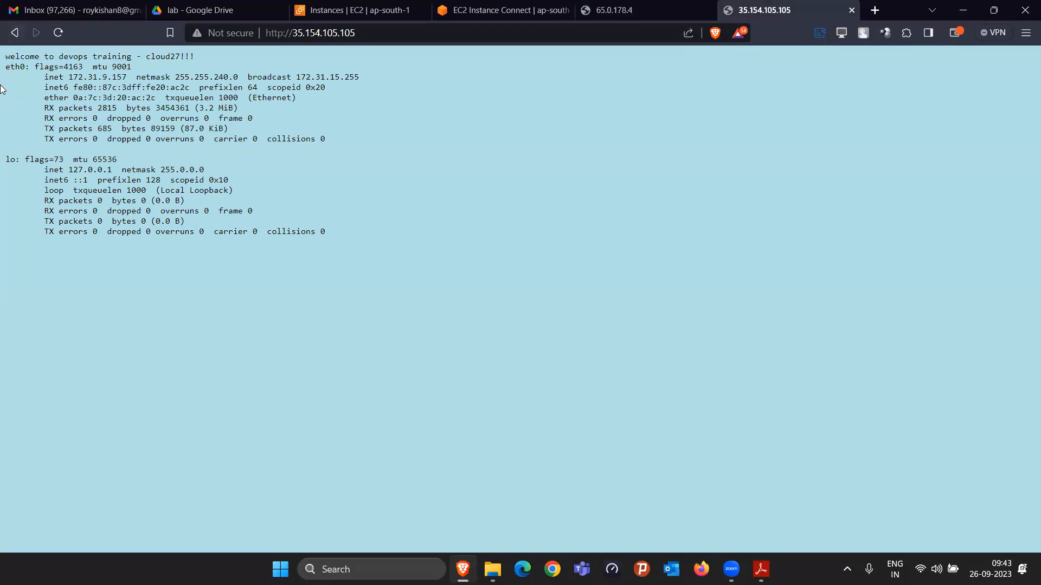
drag(5, 66, 195, 82)
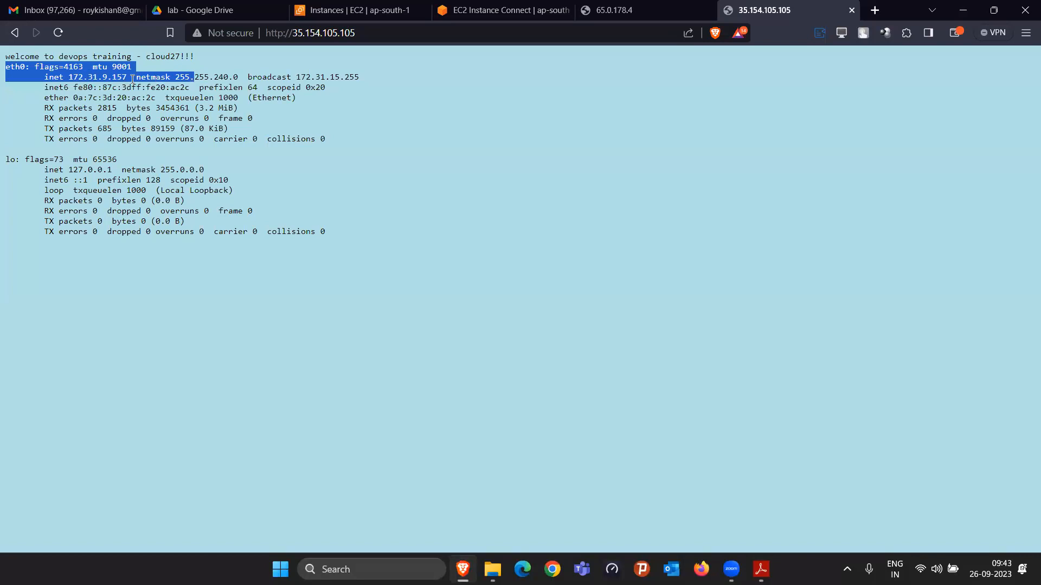
click(640, 10)
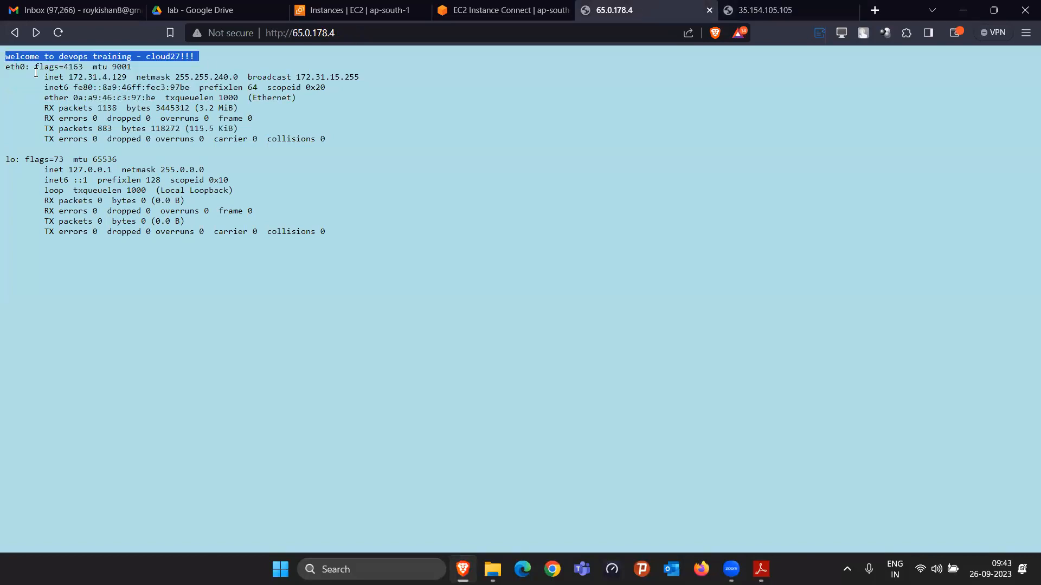
drag(102, 77, 132, 77)
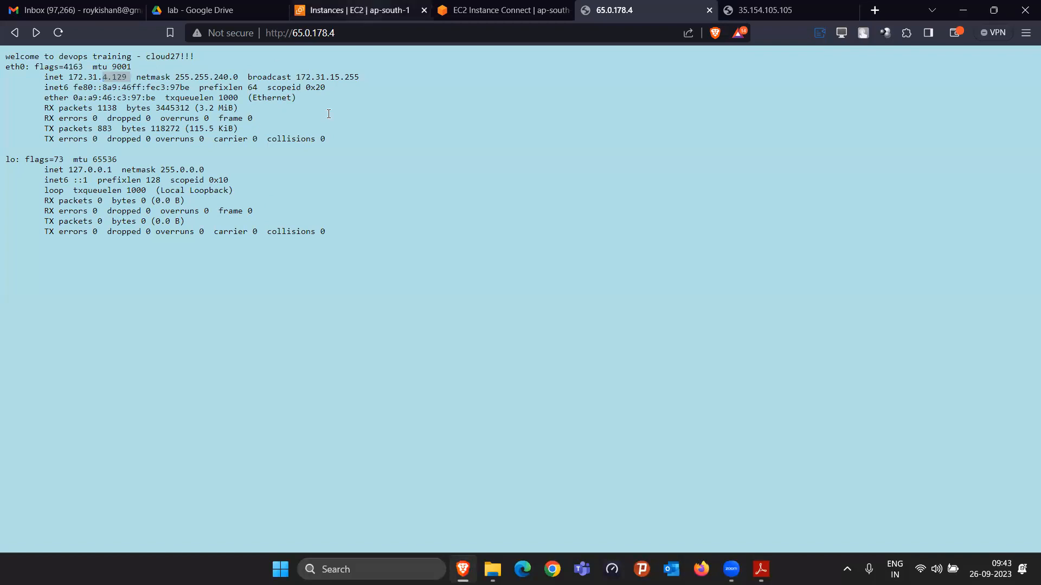
Step: Check the private IPv4 address of webserver1-cloud27 in the EC2 console against the one on its website
click(360, 9)
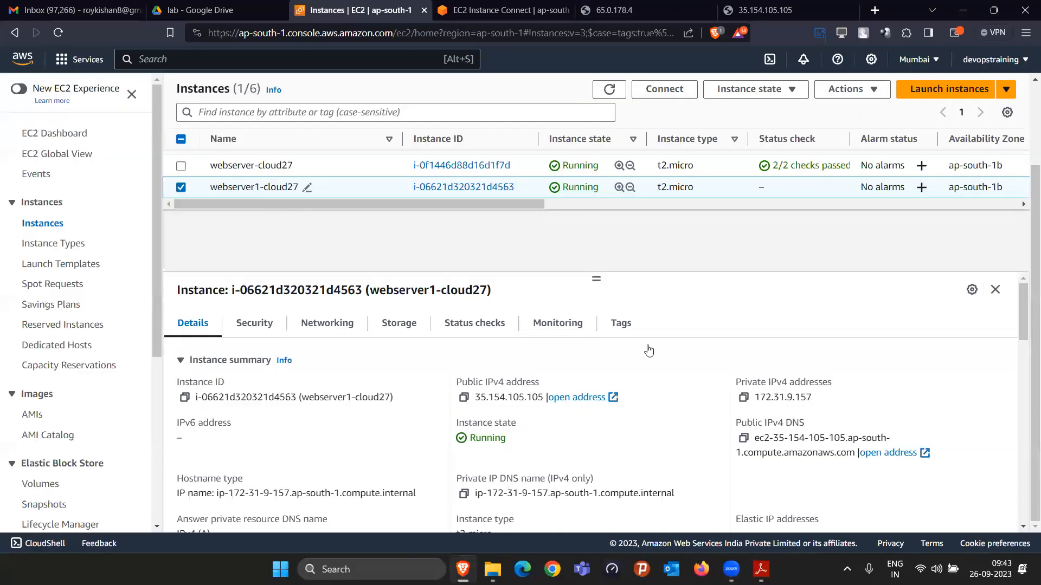
drag(786, 398, 823, 402)
click(764, 10)
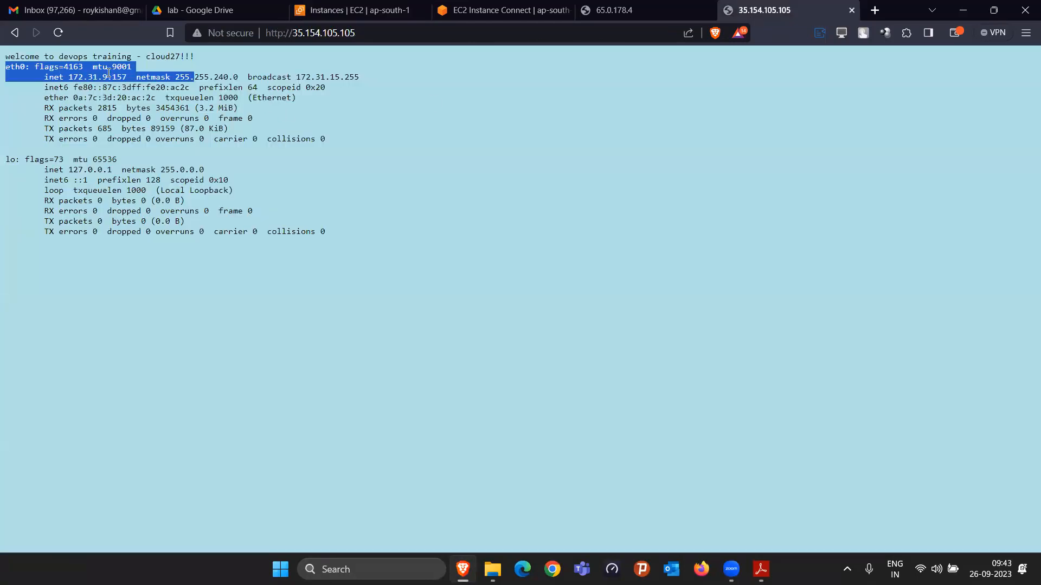
Step: Select only webserver-cloud27 in the instances list and check its private IPv4 address against the 65.0.178.4 page
click(614, 9)
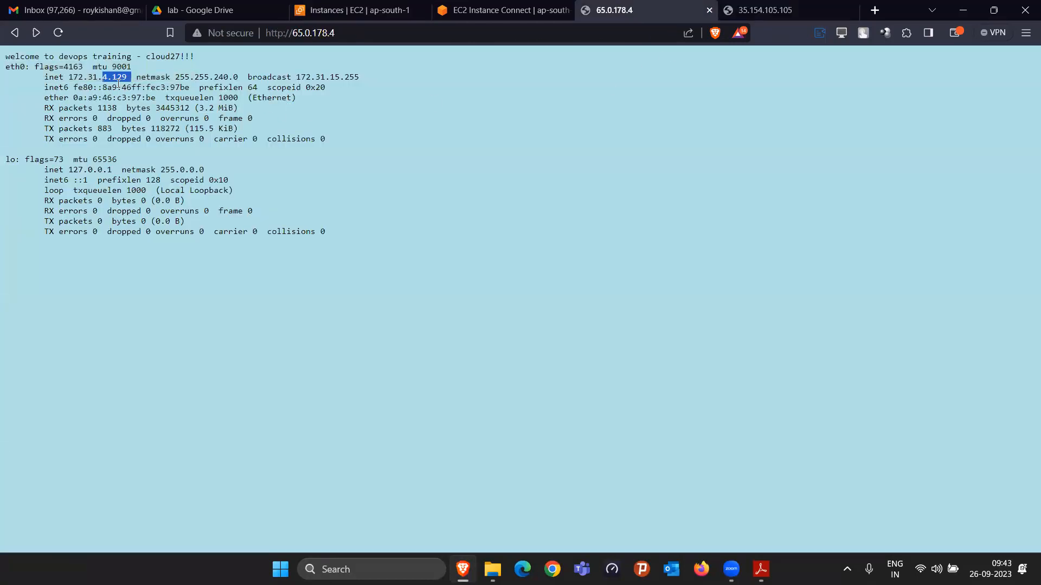
click(362, 10)
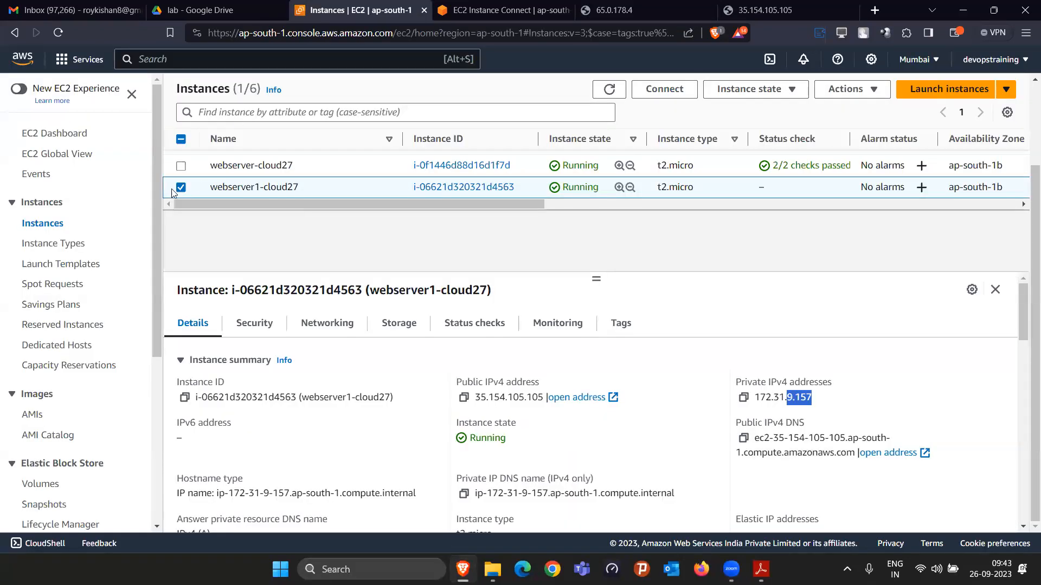
click(180, 188)
click(181, 166)
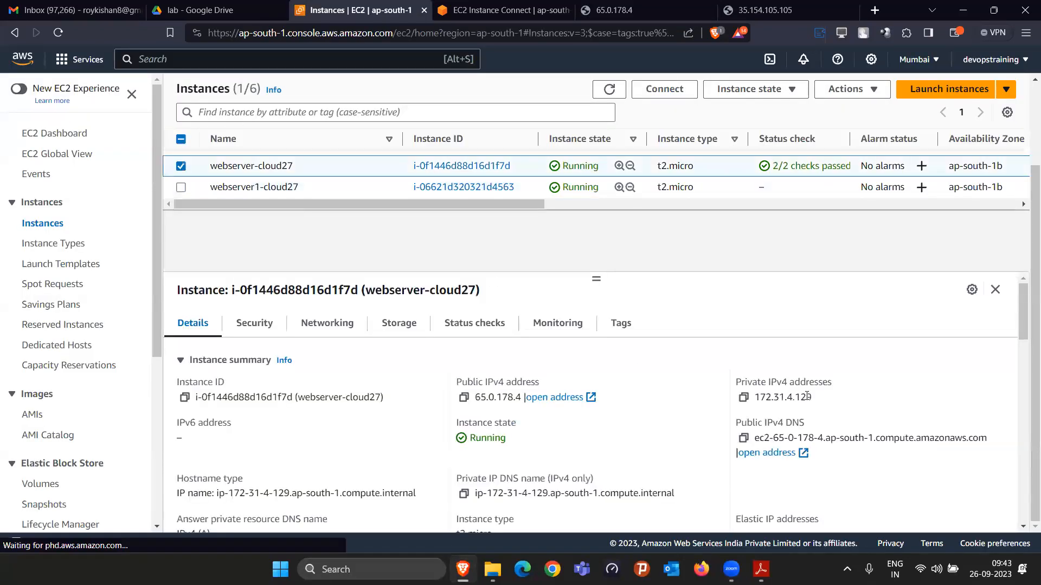
drag(784, 398, 811, 397)
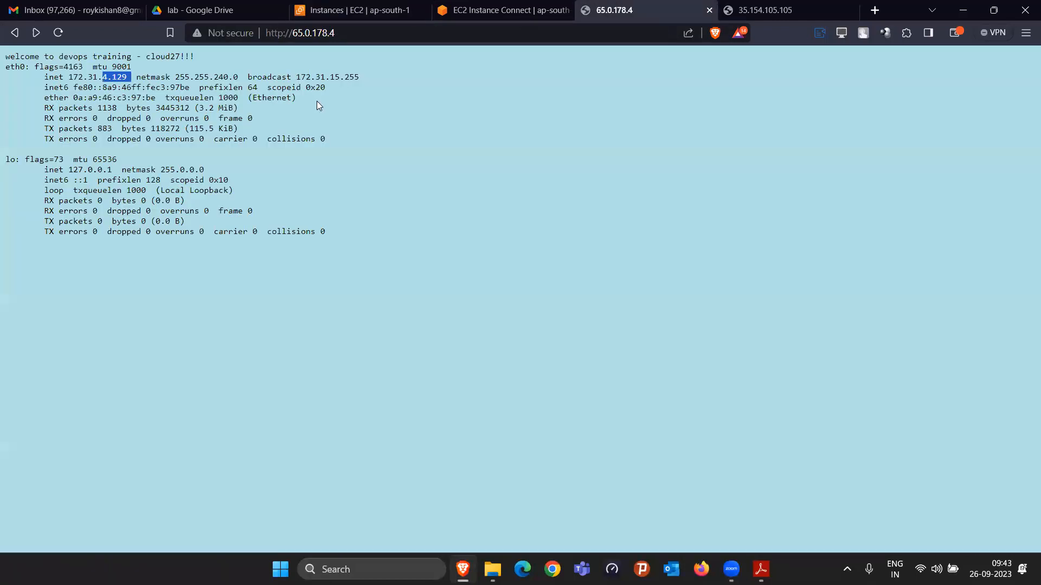
click(608, 11)
Step: Review the welcome text and network interface details on the 65.0.178.4 page, with another look at the 35.154.105.105 page
drag(5, 66, 274, 212)
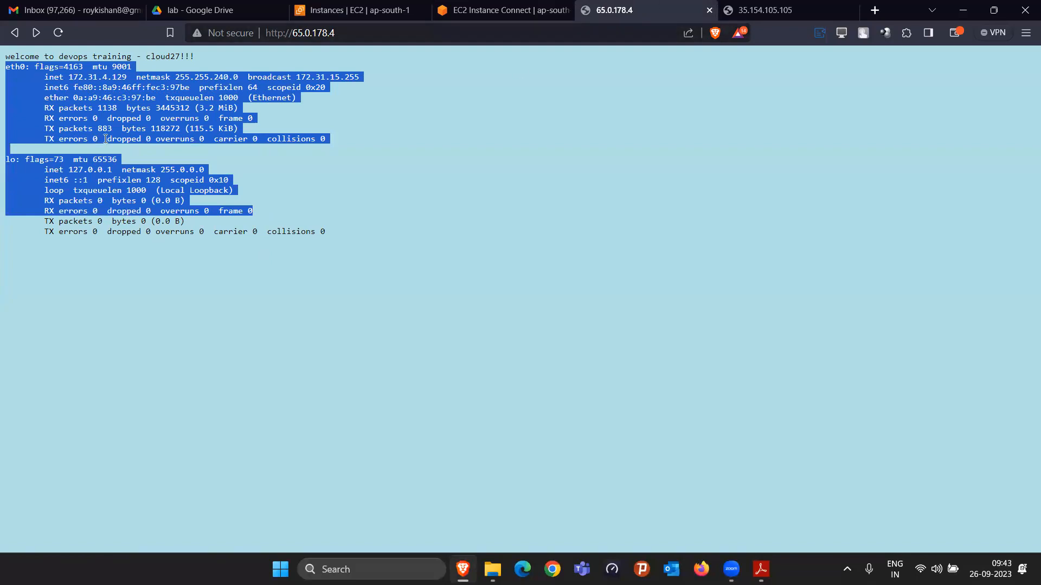
drag(48, 88, 111, 88)
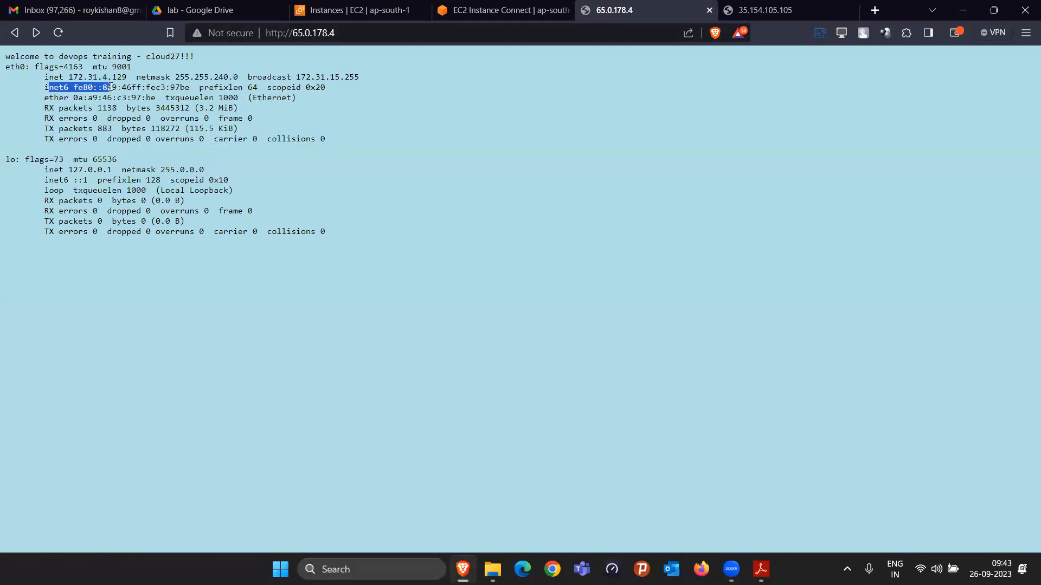
click(764, 10)
click(105, 80)
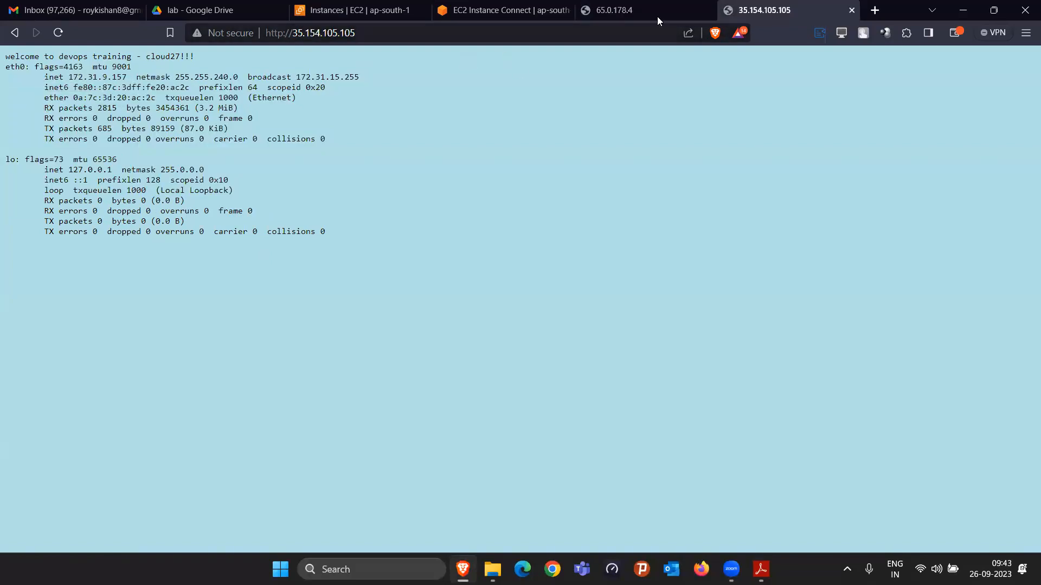
click(646, 14)
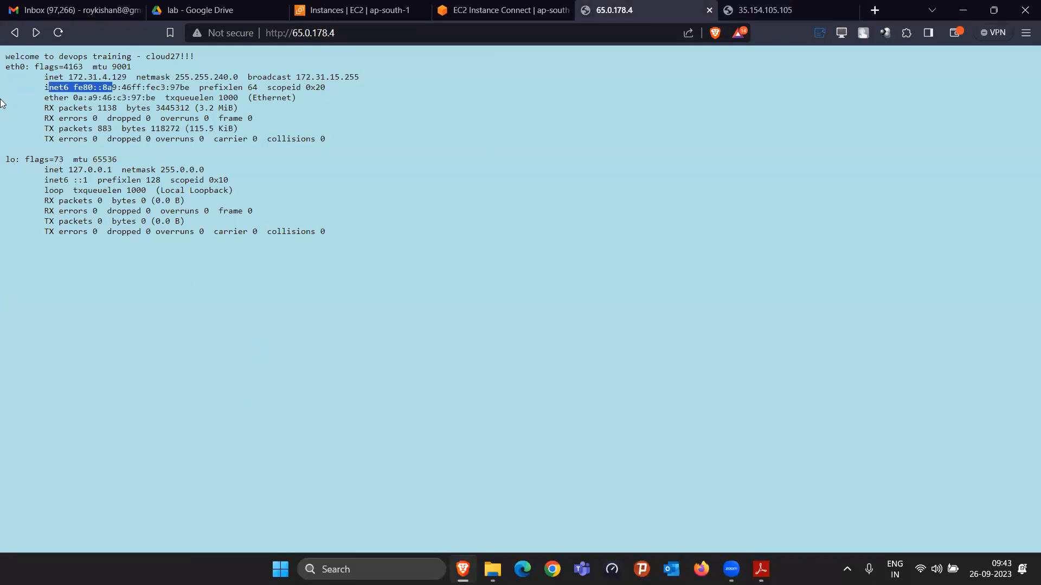
drag(4, 56, 137, 43)
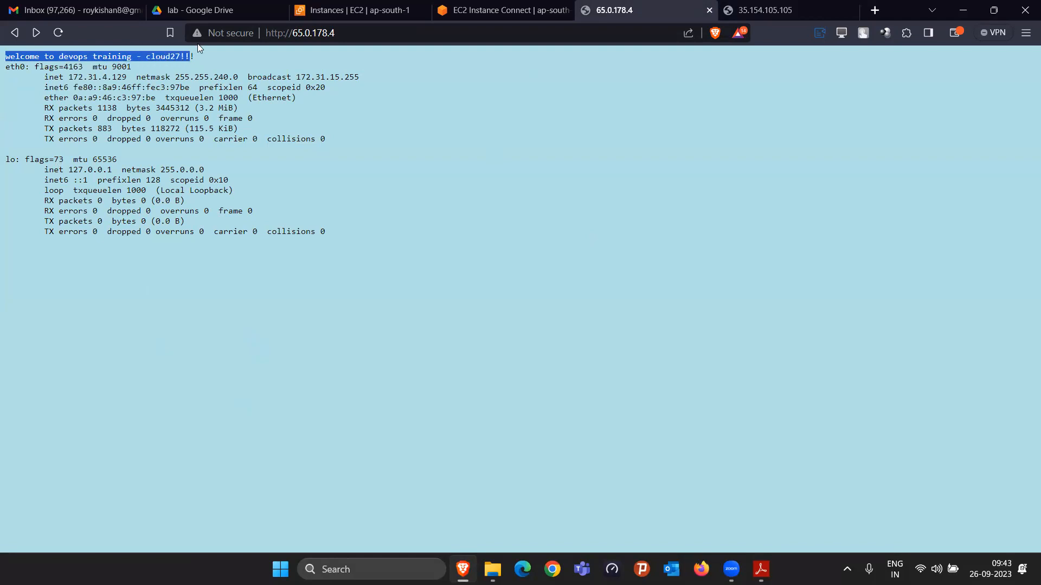
drag(5, 67, 363, 220)
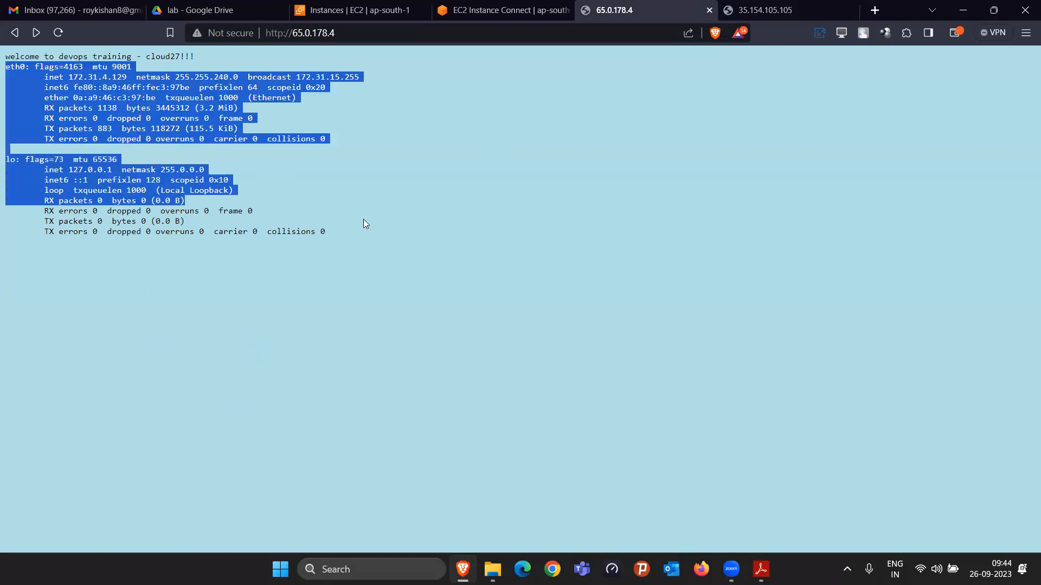
Step: Compare the welcome line on the 65.0.178.4 and 35.154.105.105 pages again, with a look at webserver-cloud27's details in the EC2 console
drag(5, 56, 213, 55)
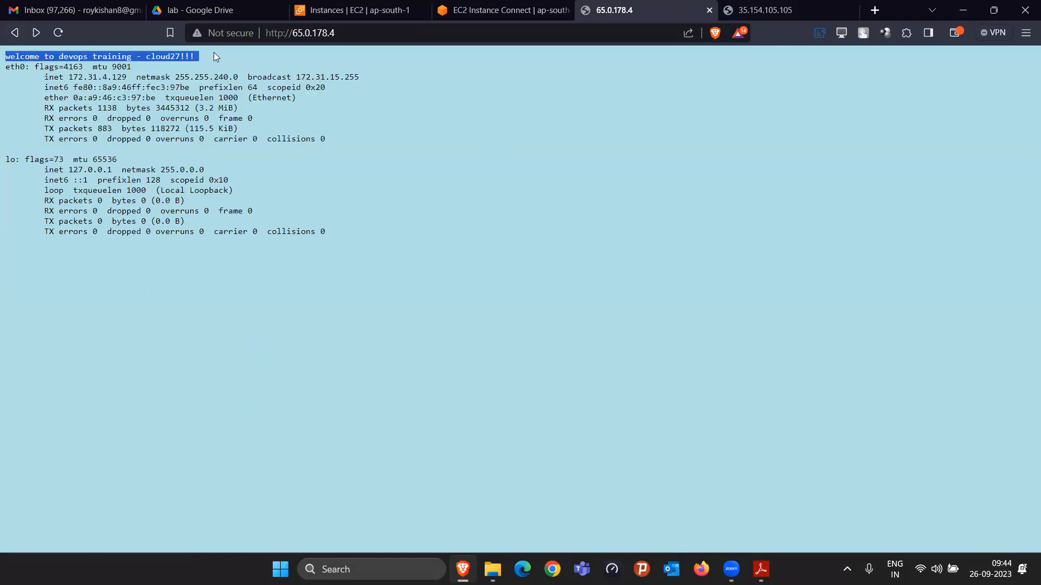
click(756, 8)
click(658, 7)
click(755, 5)
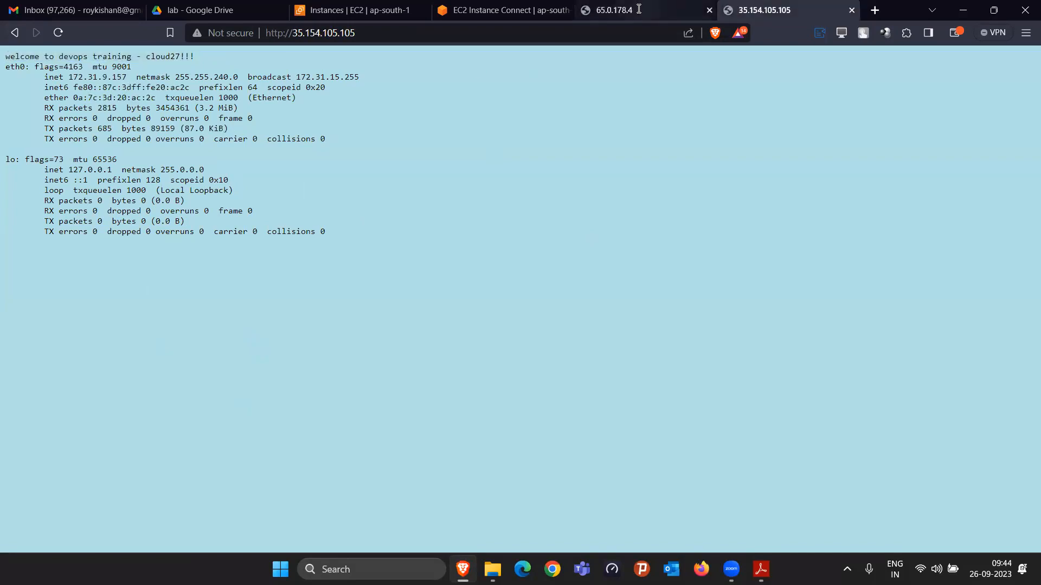
click(594, 16)
click(758, 9)
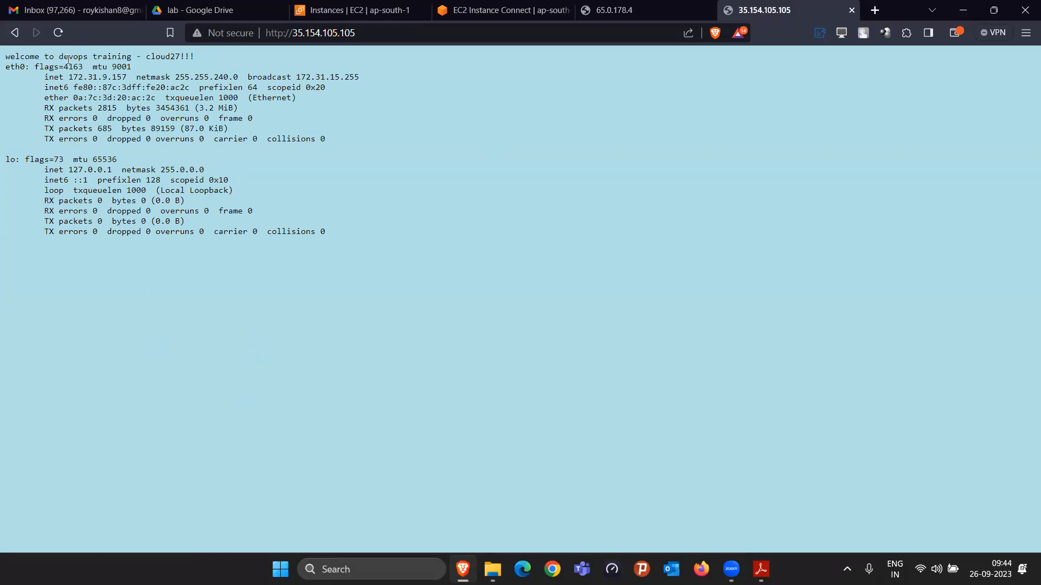
click(617, 10)
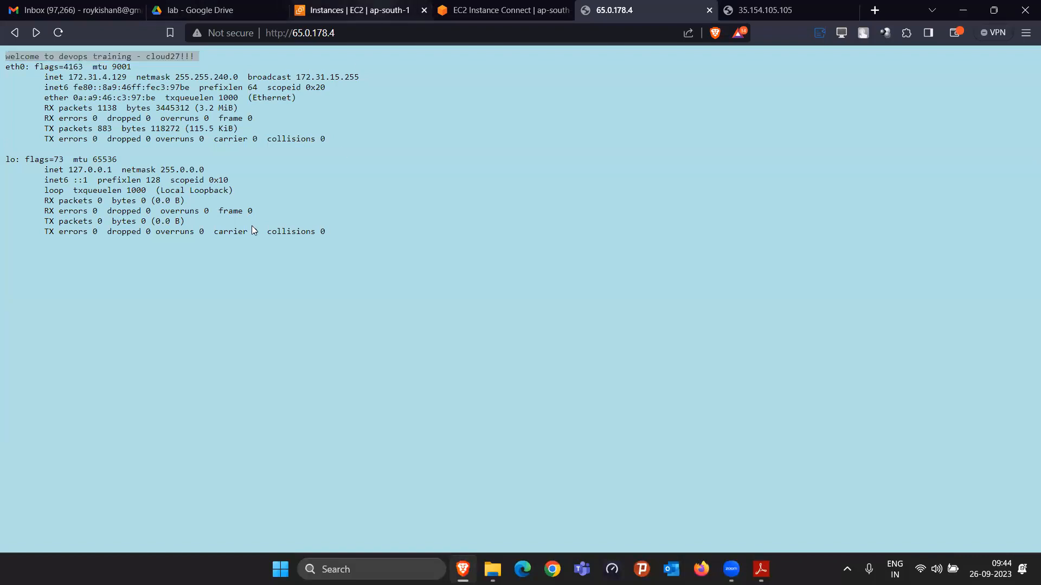
click(380, 9)
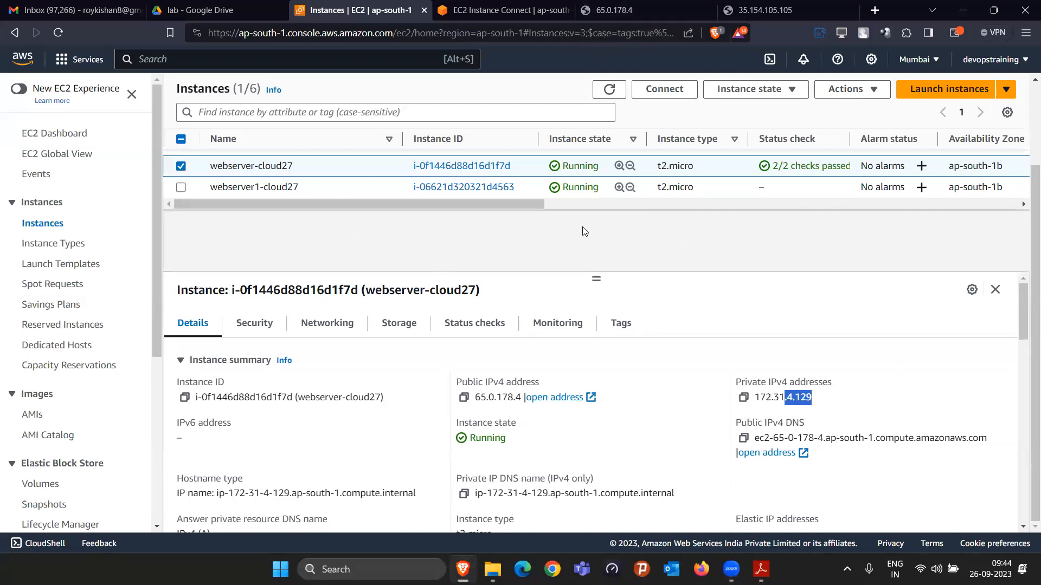
click(753, 10)
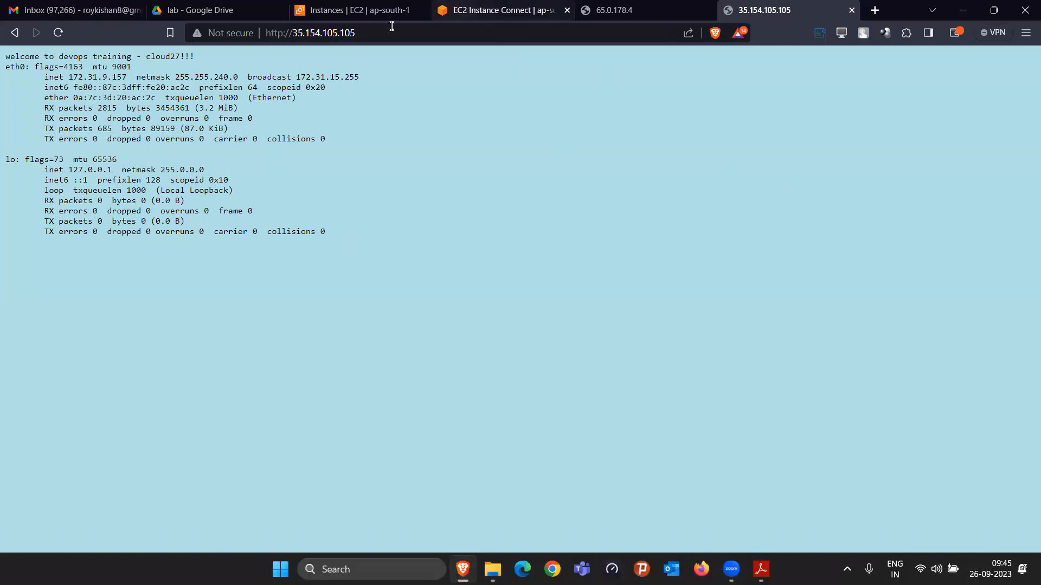
Step: Stop both webserver-cloud27 and webserver1-cloud27 in the EC2 console and check their instance state
click(355, 10)
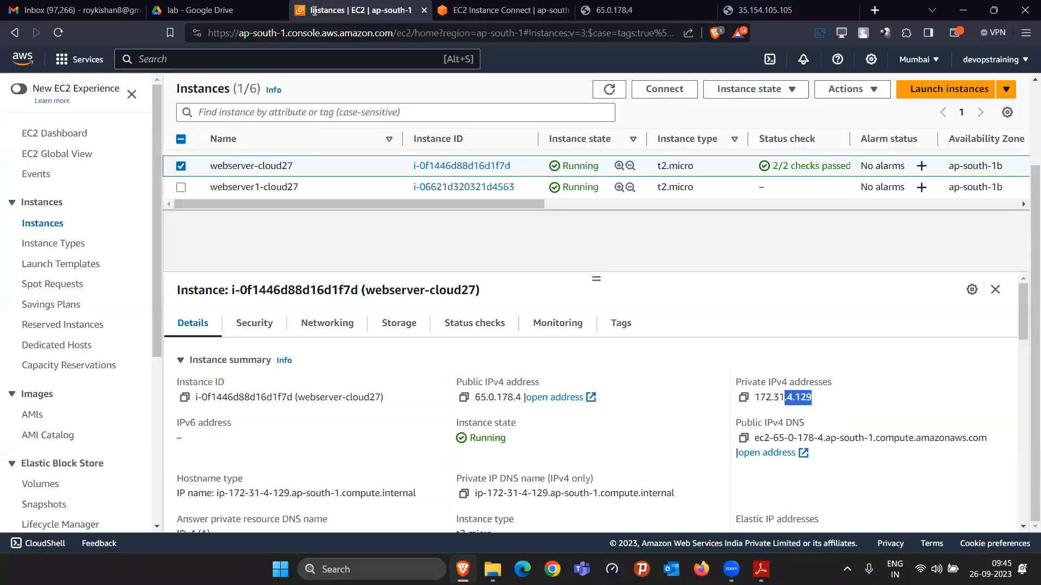
click(181, 187)
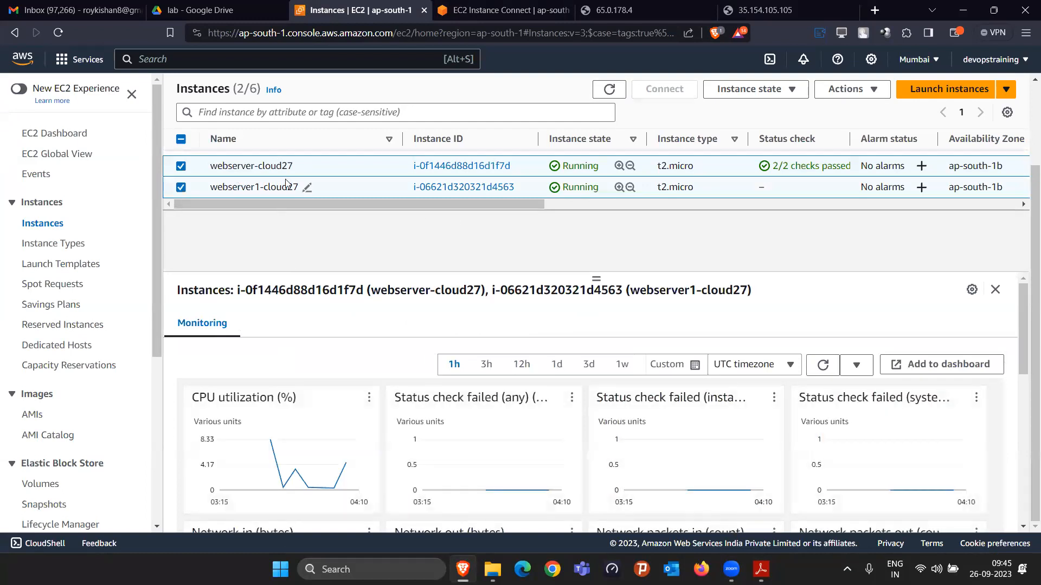
click(776, 96)
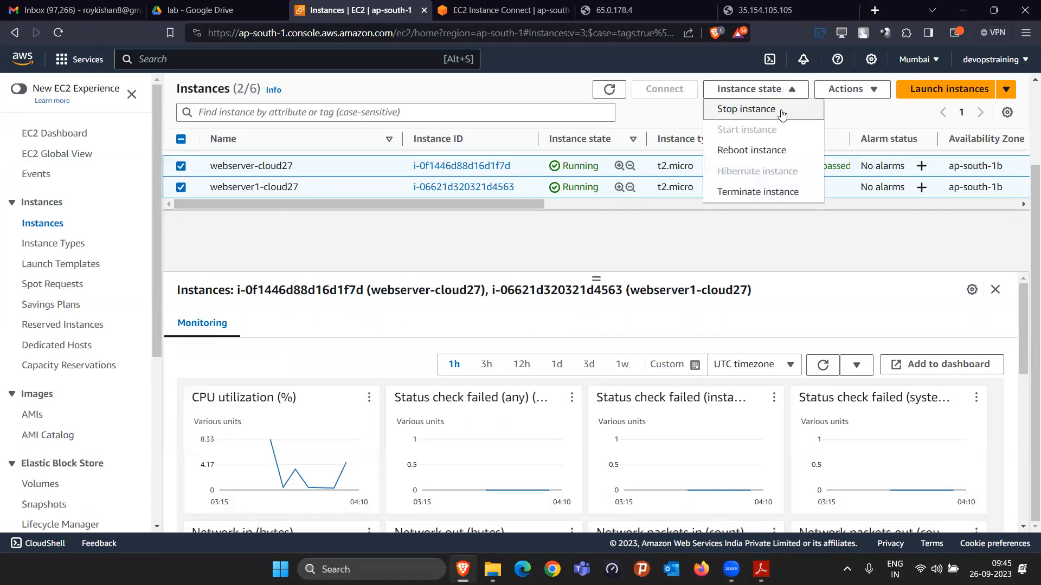
click(780, 110)
click(766, 371)
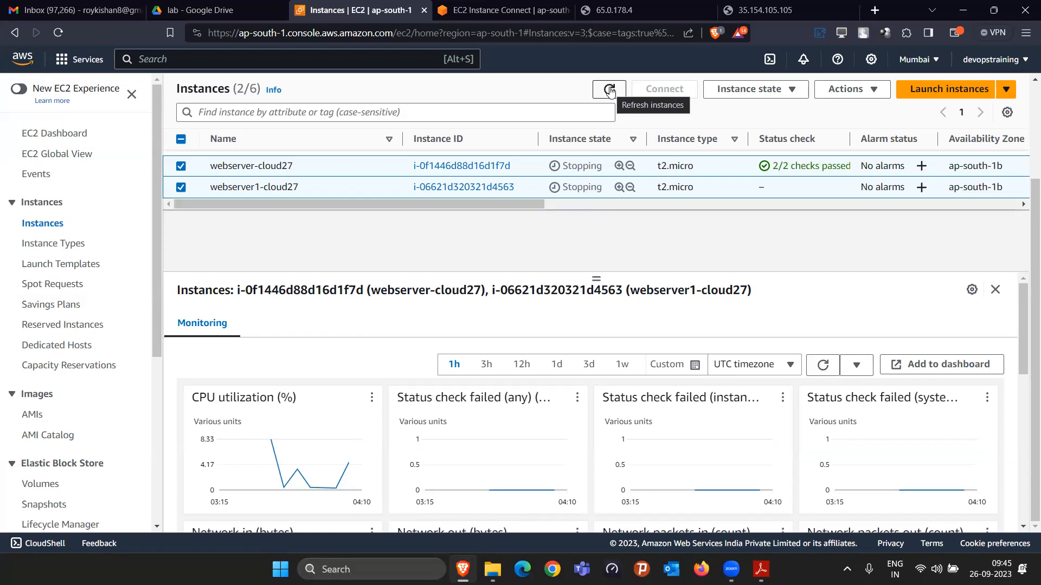
click(653, 5)
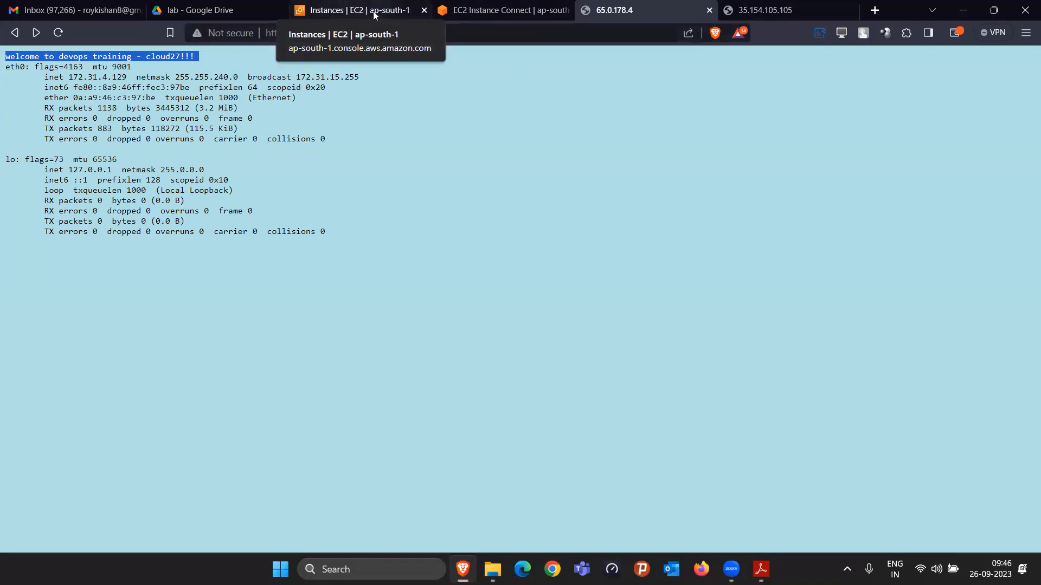
click(352, 10)
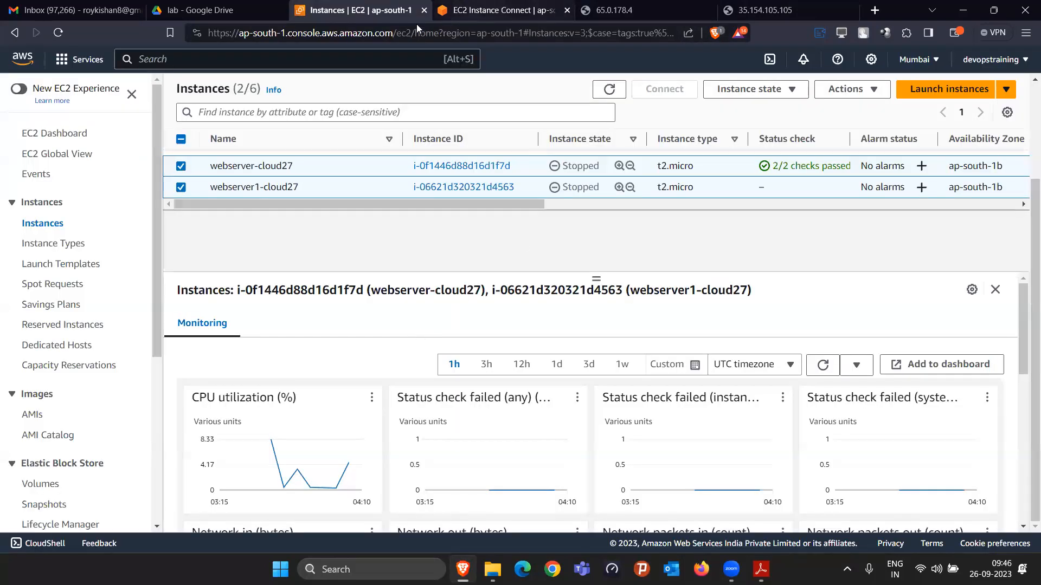